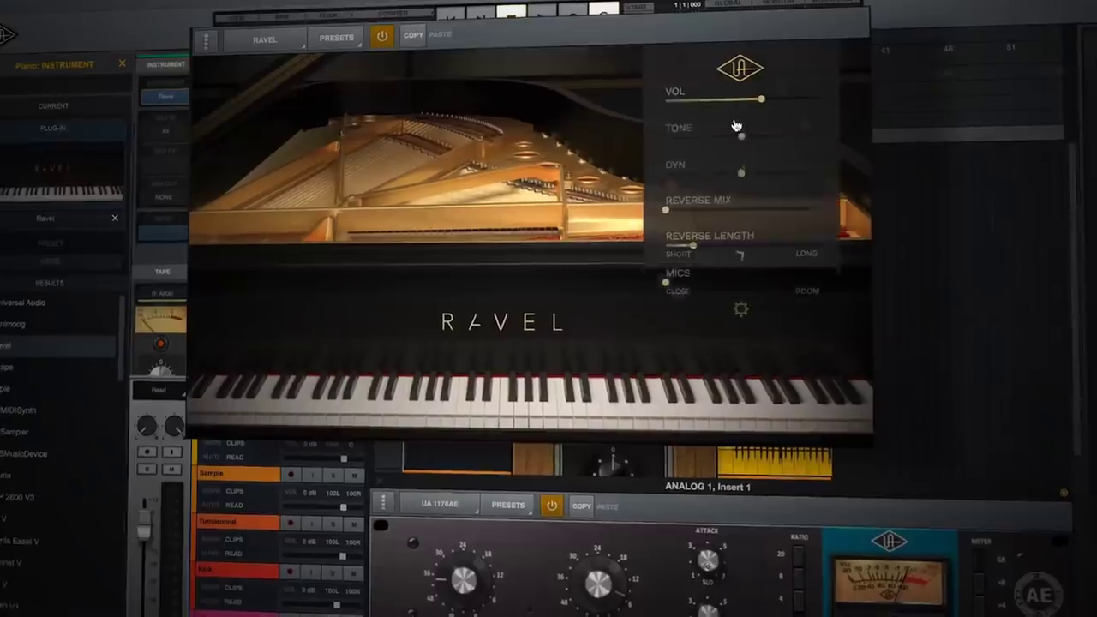
Raise the Reverse Mix slider in the Shape plugin.
drag(667, 209, 755, 202)
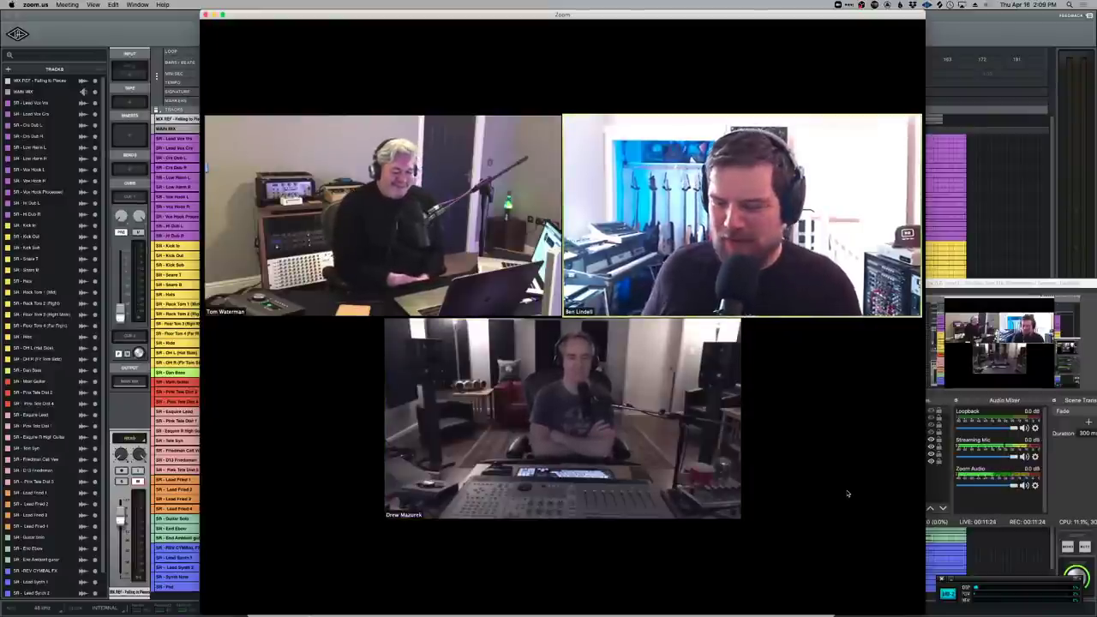
Bring the Chrome window showing the LUNA User Videos playlist in front of Zoom.
mouse_move(844, 506)
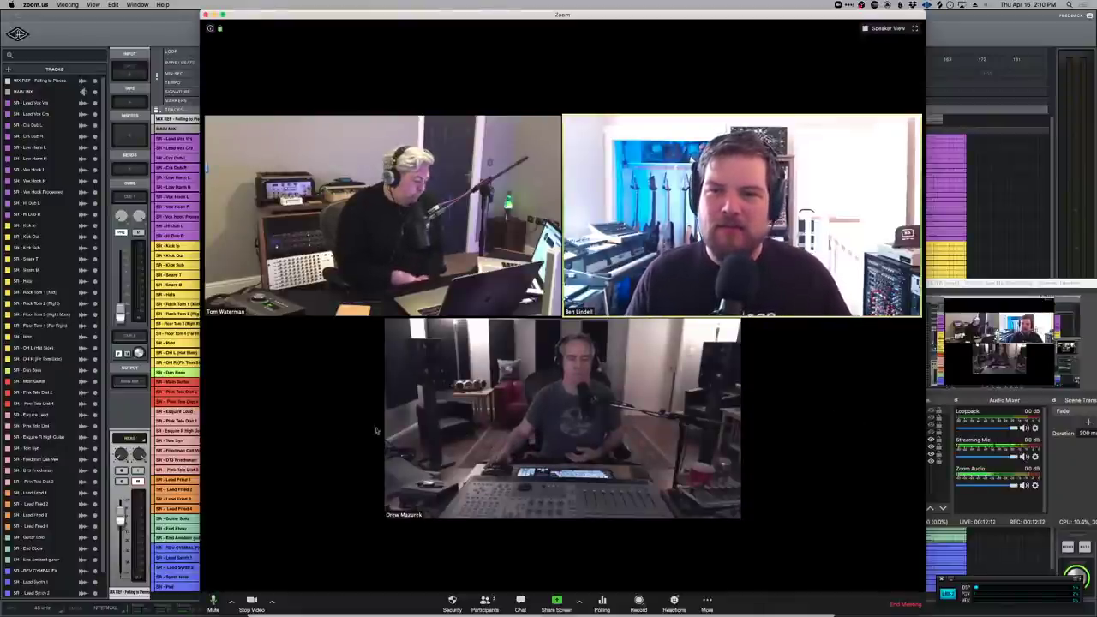
key(super+Tab)
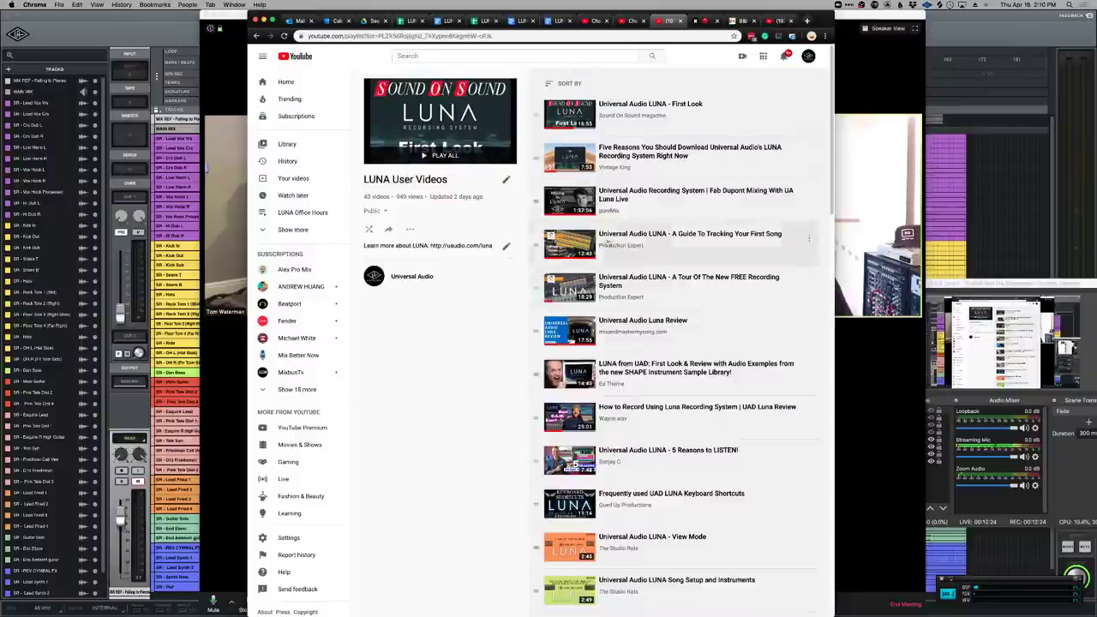
Browse the LUNA User Videos playlist and open The Studio Rats channel page.
scroll(529, 436, down, 15)
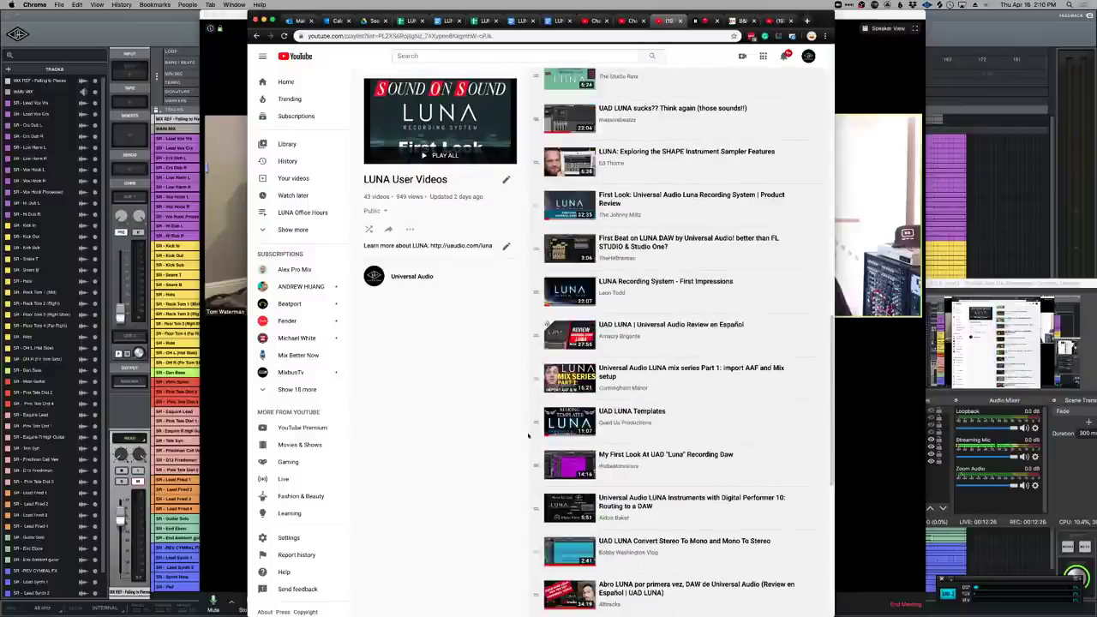
scroll(529, 437, down, 5)
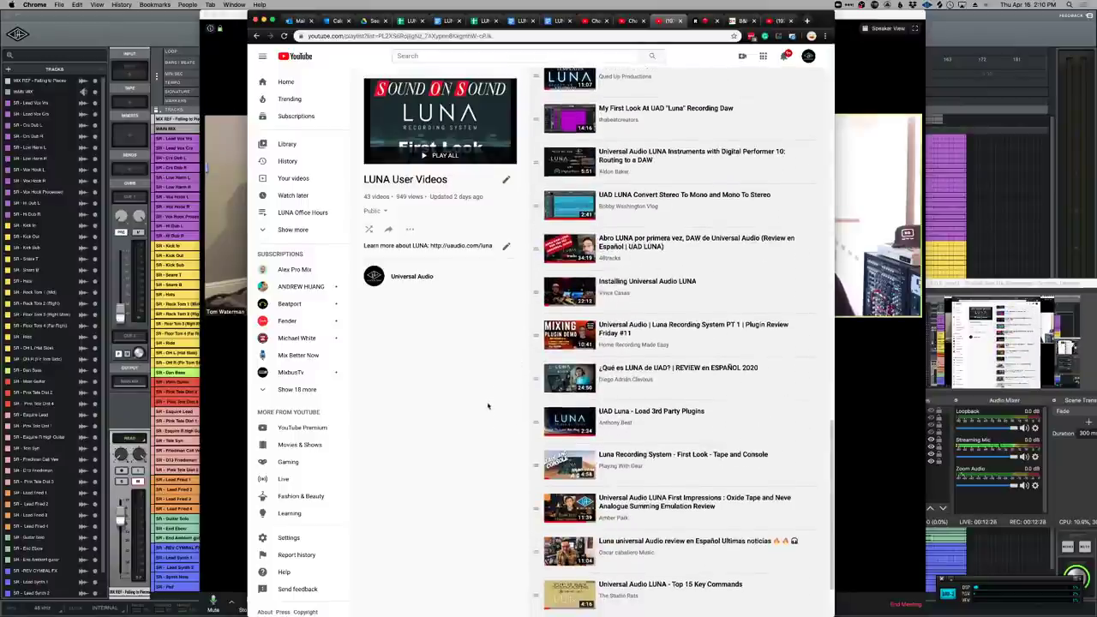
scroll(488, 407, down, 2)
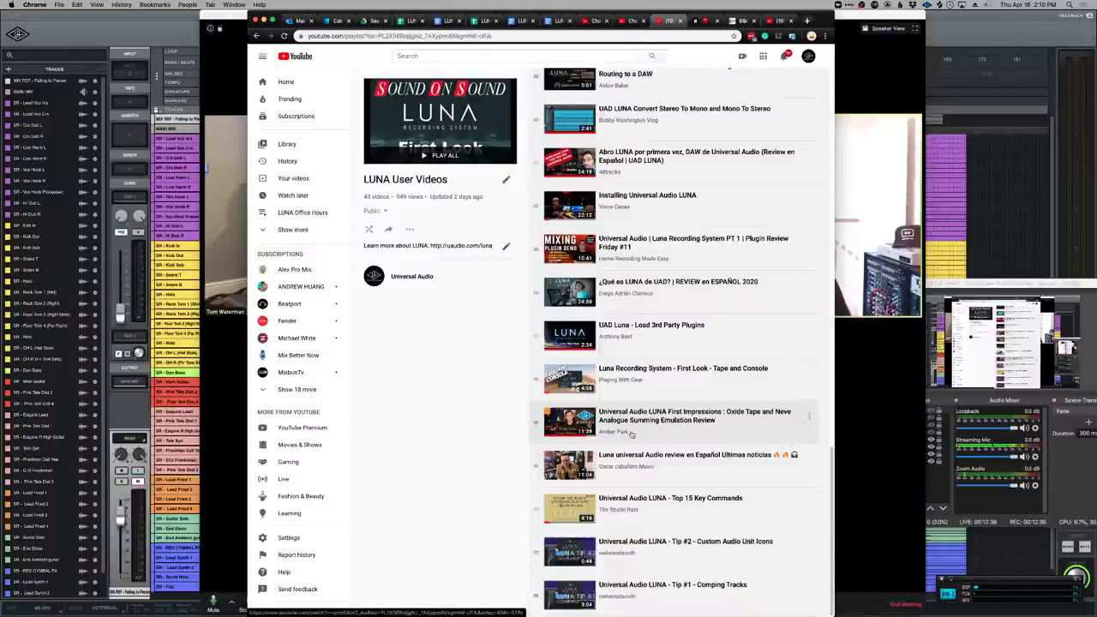
scroll(632, 433, up, 5)
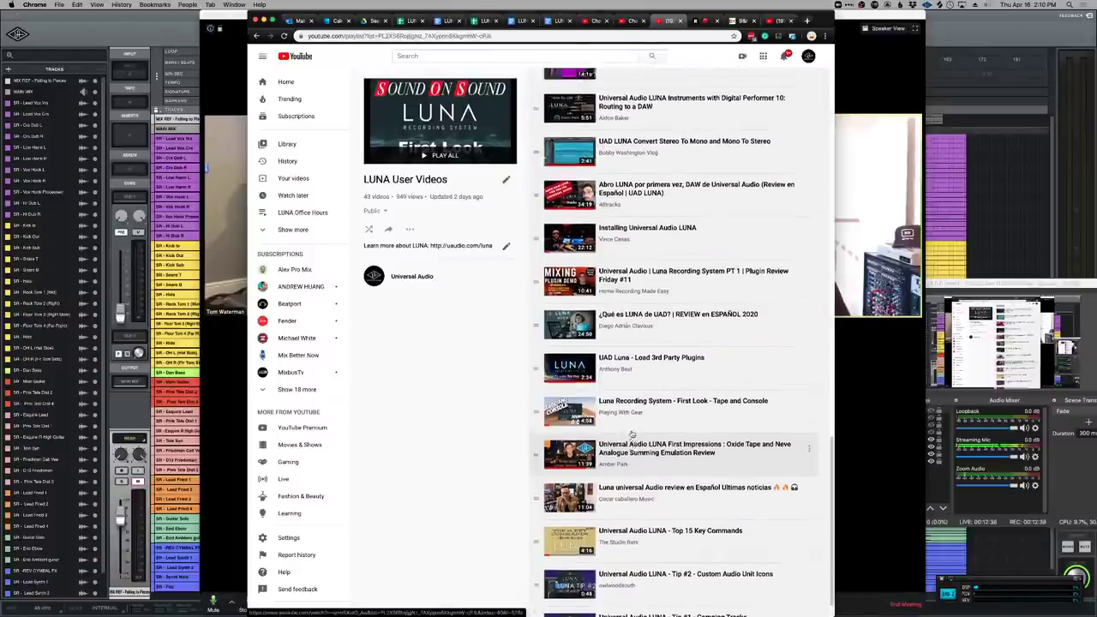
scroll(632, 433, up, 5)
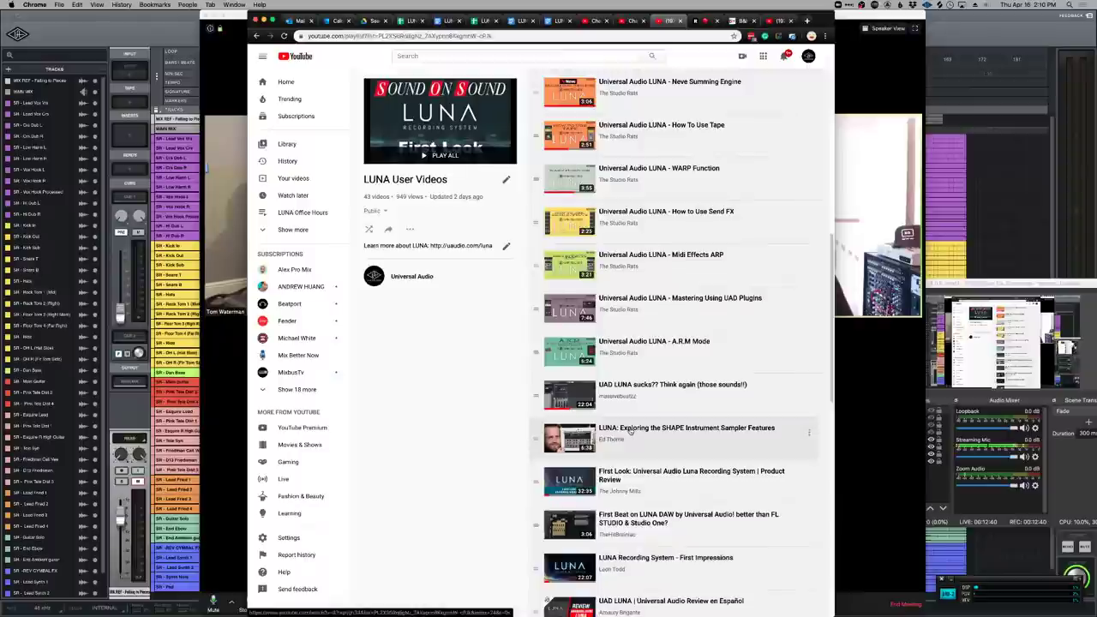
scroll(662, 429, up, 3)
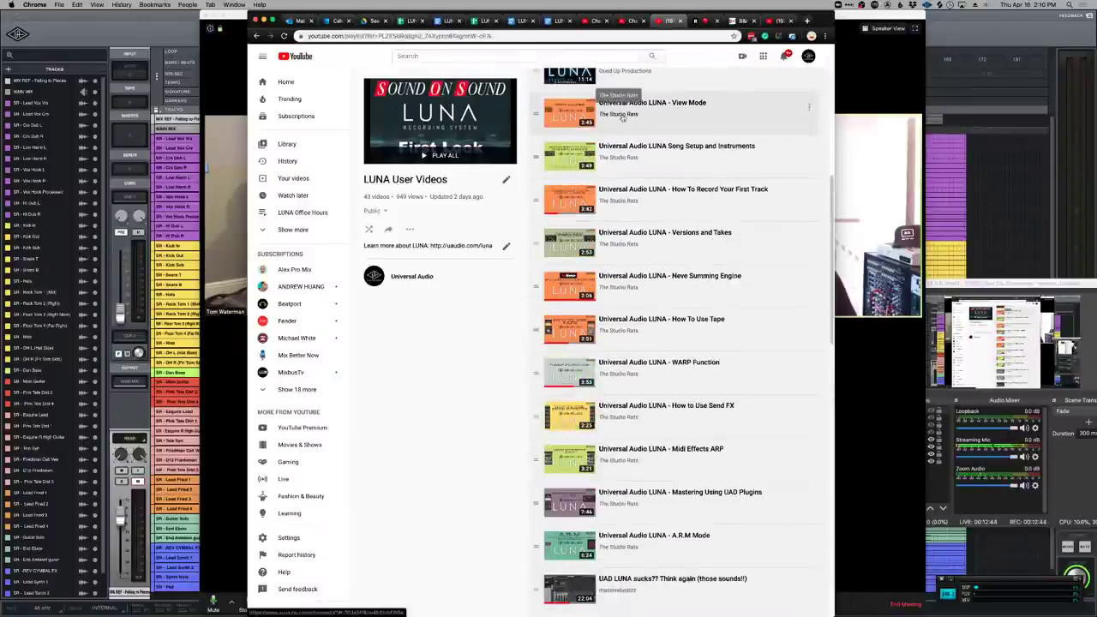
click(624, 374)
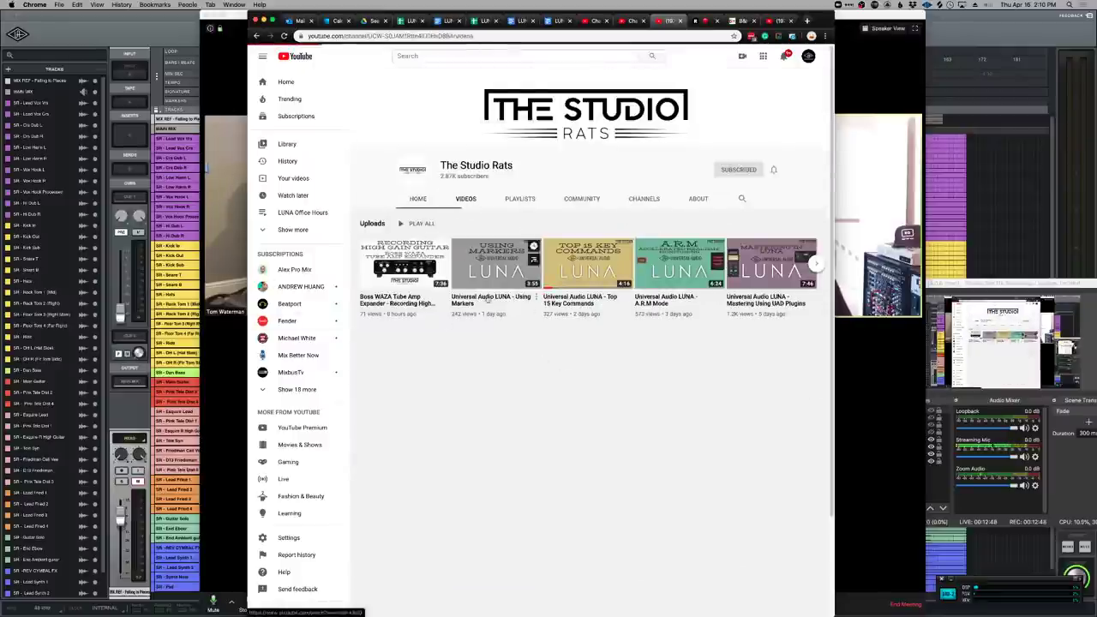
Browse all of The Studio Rats' uploaded videos, then bring the Zoom meeting back to the front.
click(468, 200)
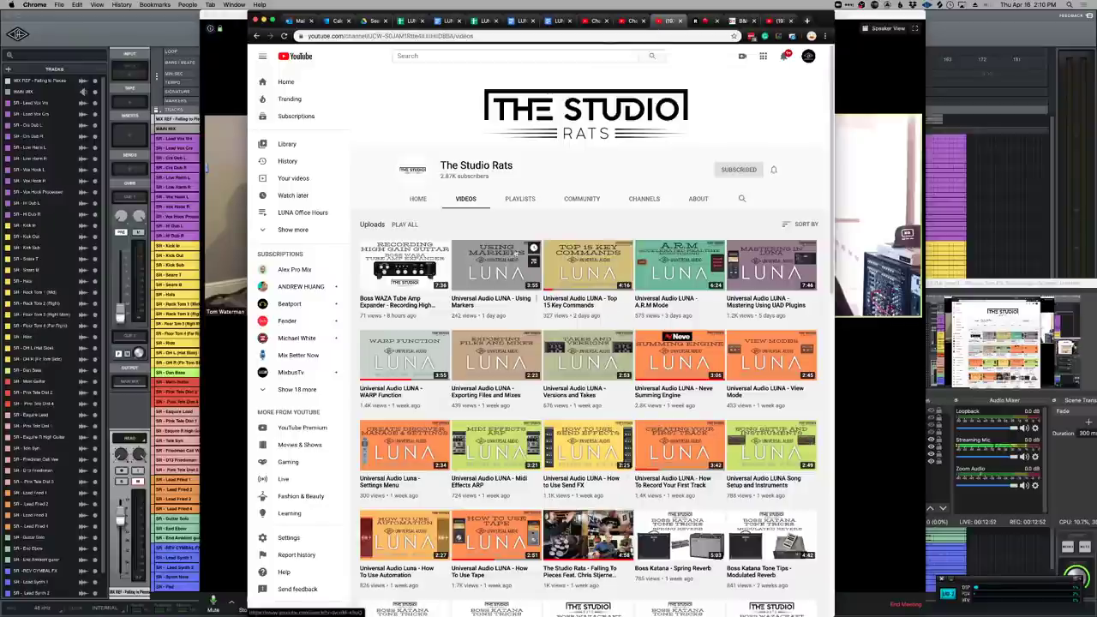
scroll(515, 291, down, 1)
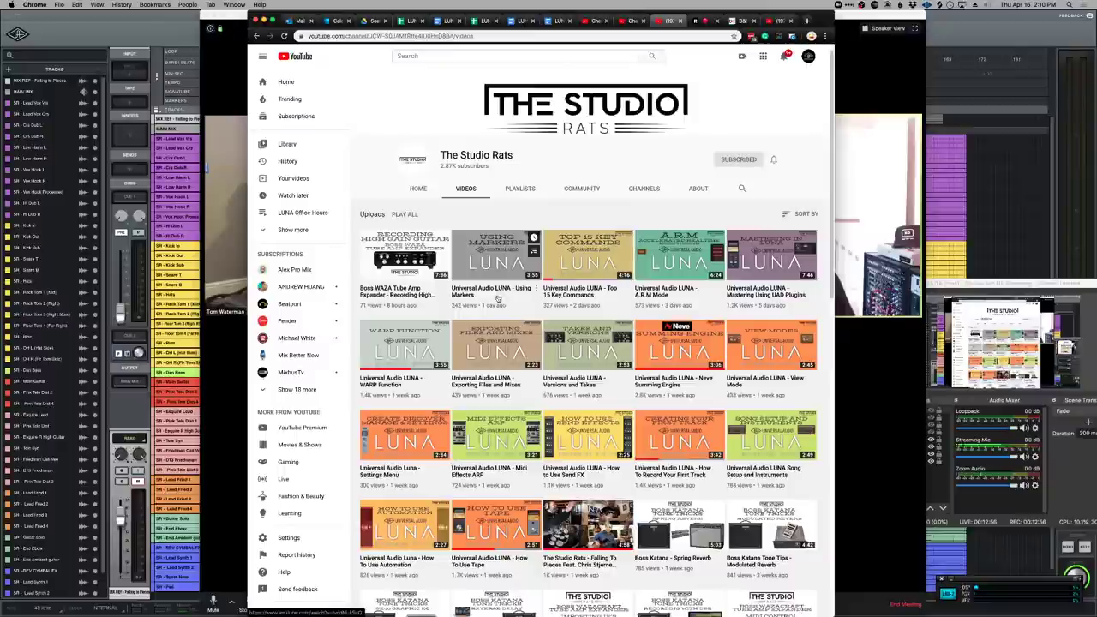
scroll(584, 533, down, 3)
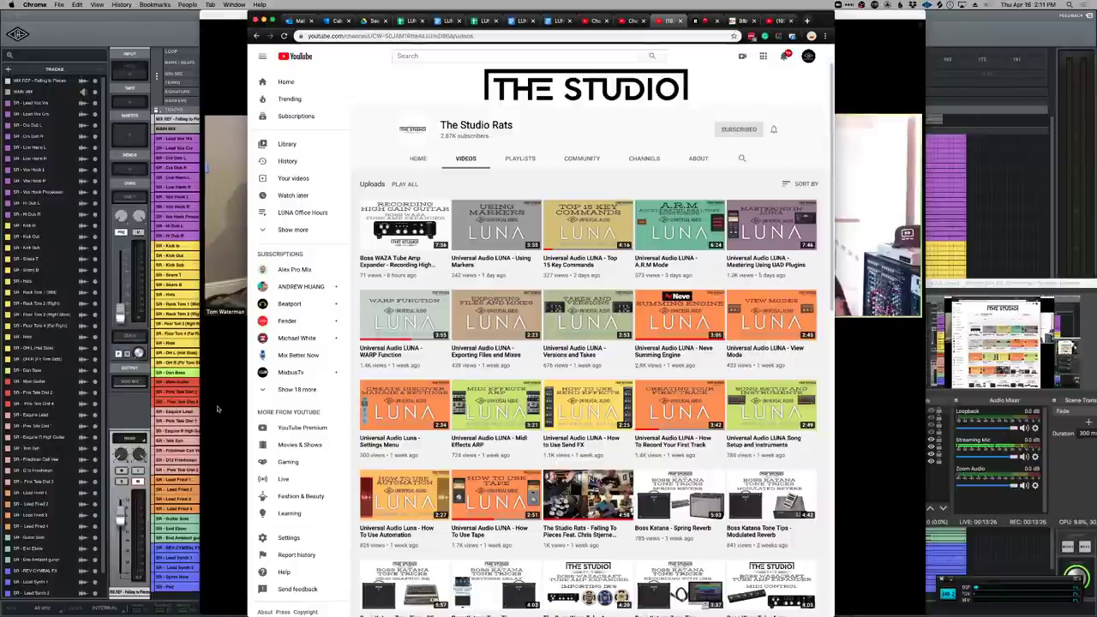
click(217, 409)
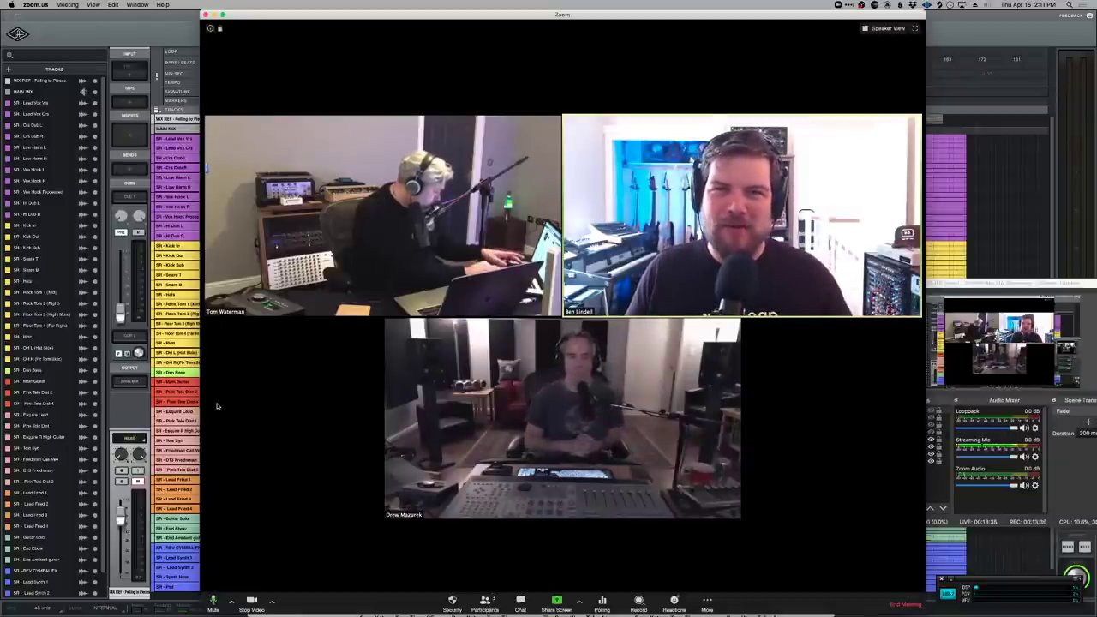
Bring the LUNA arrangement session in front of the Zoom meeting.
click(149, 35)
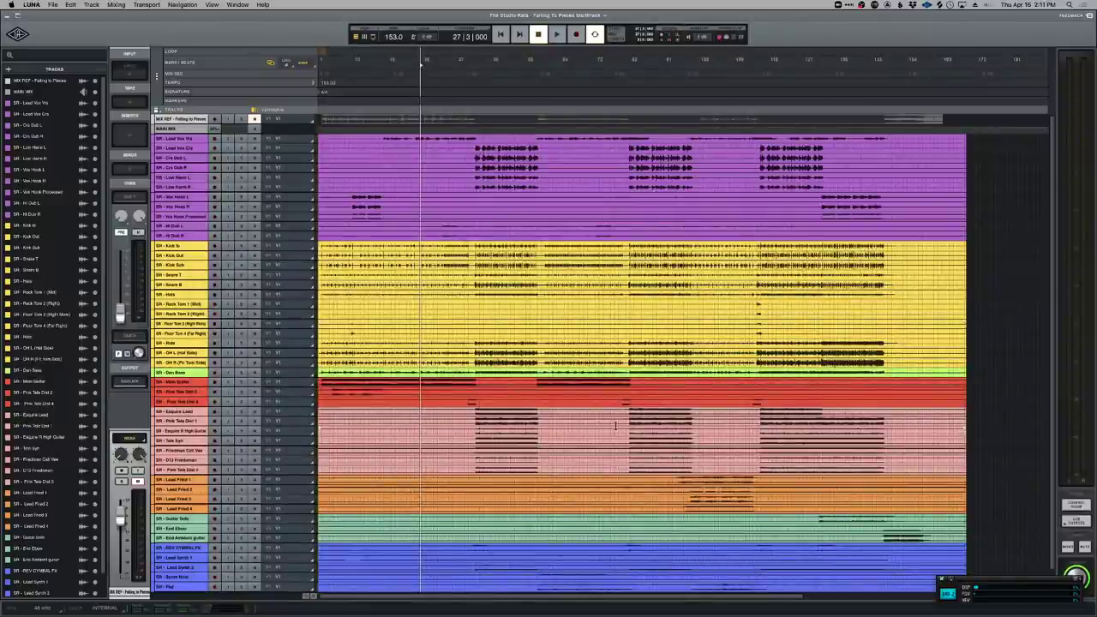
key(super+equal)
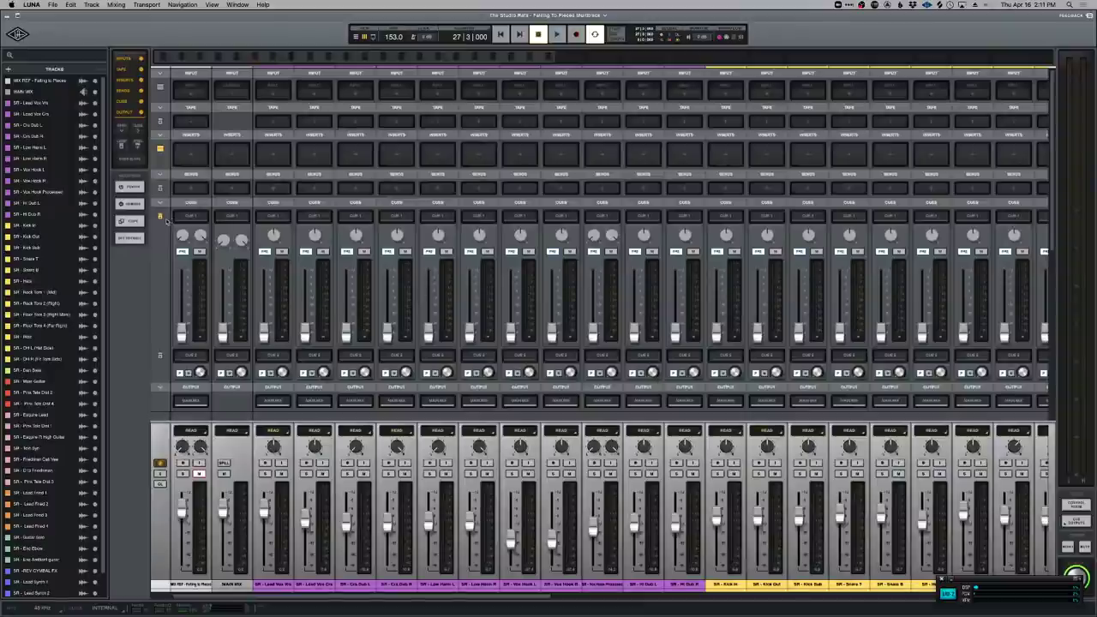
click(159, 217)
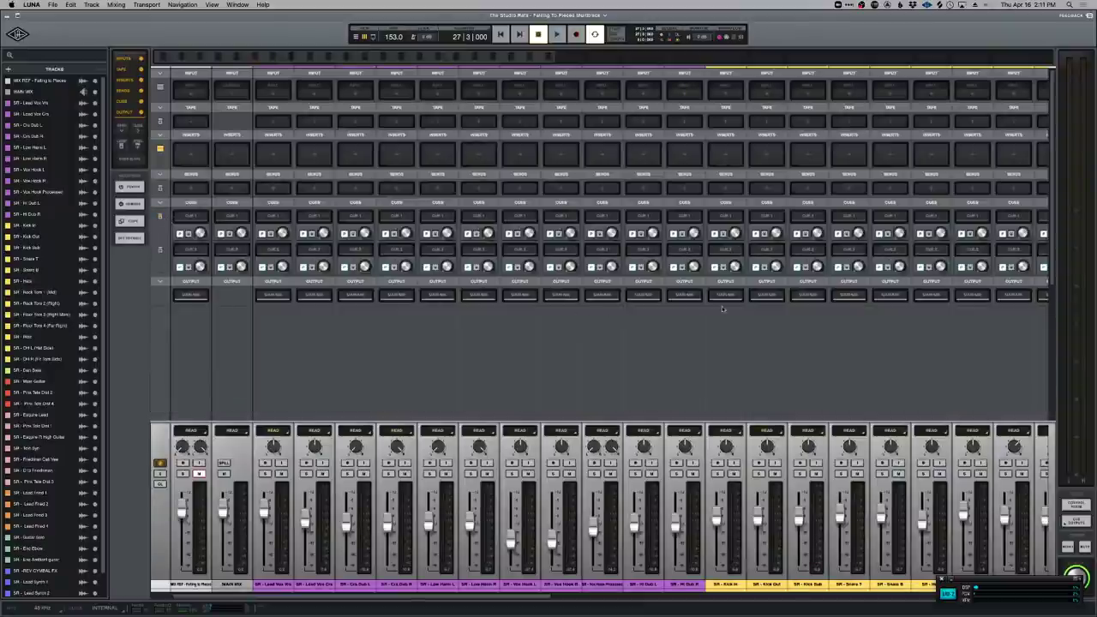
scroll(710, 312, right, 10)
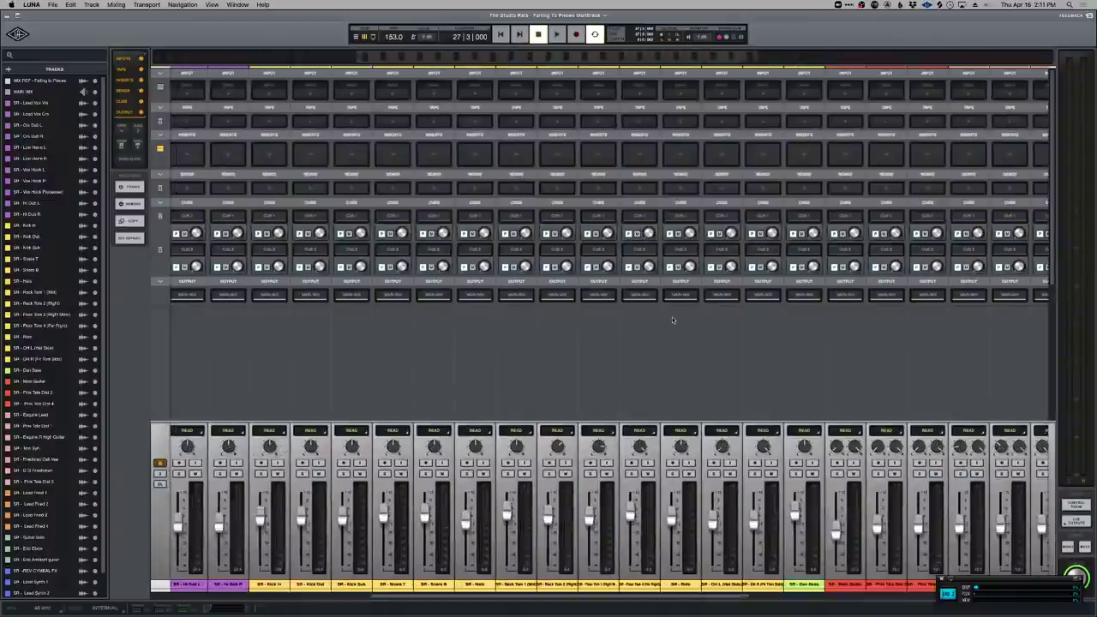
key(super+equal)
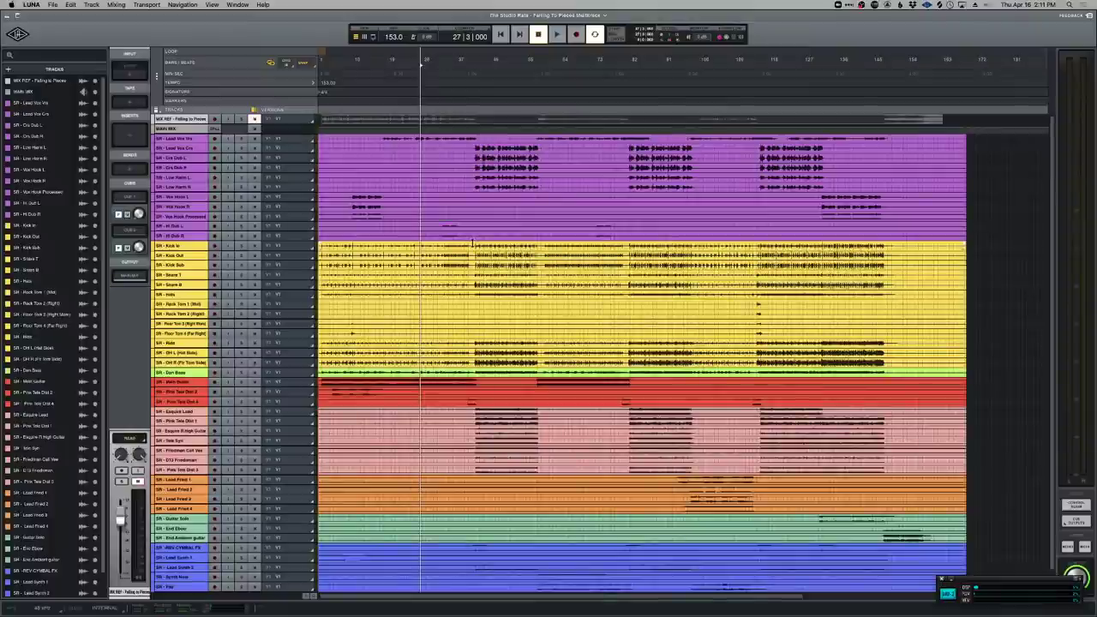
key(super+equal)
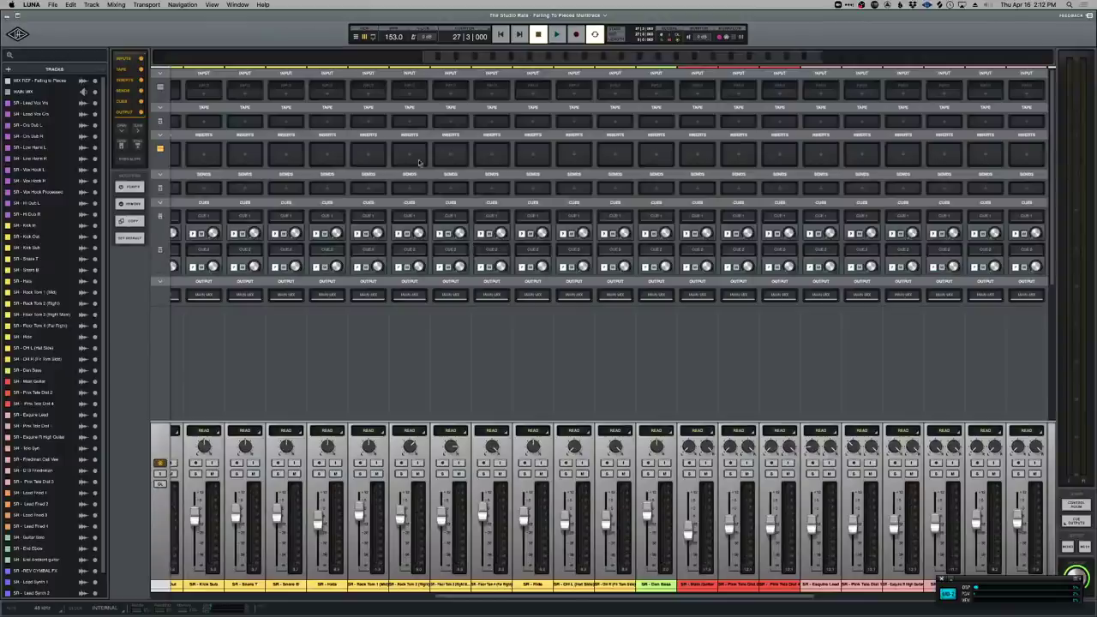
Put the Oxide tape machine on every channel, then return to the arrangement view.
click(410, 121)
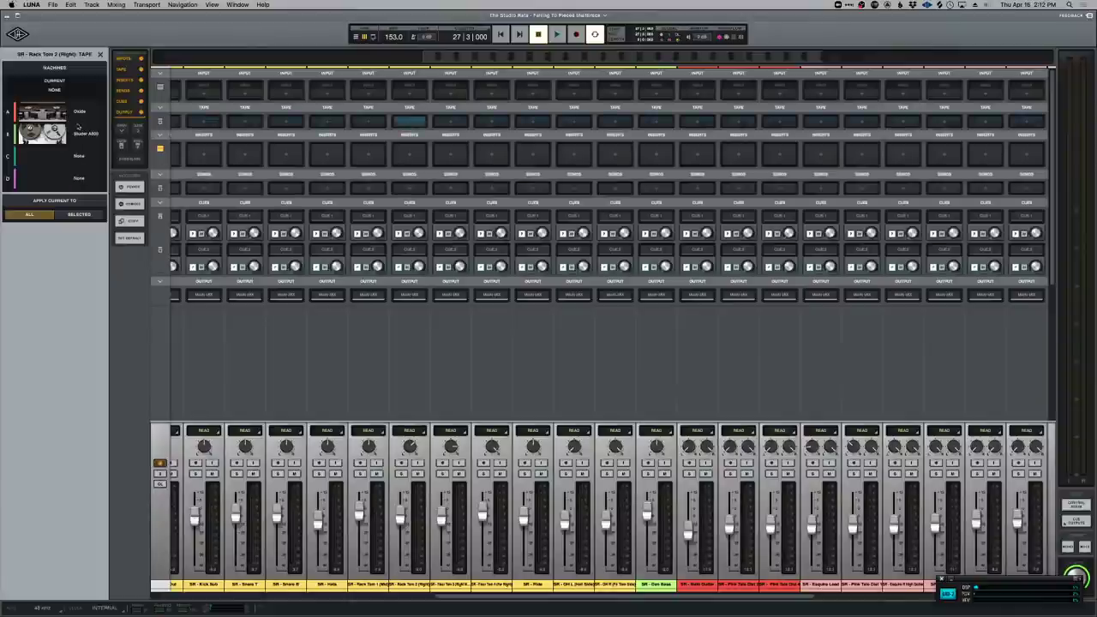
click(80, 114)
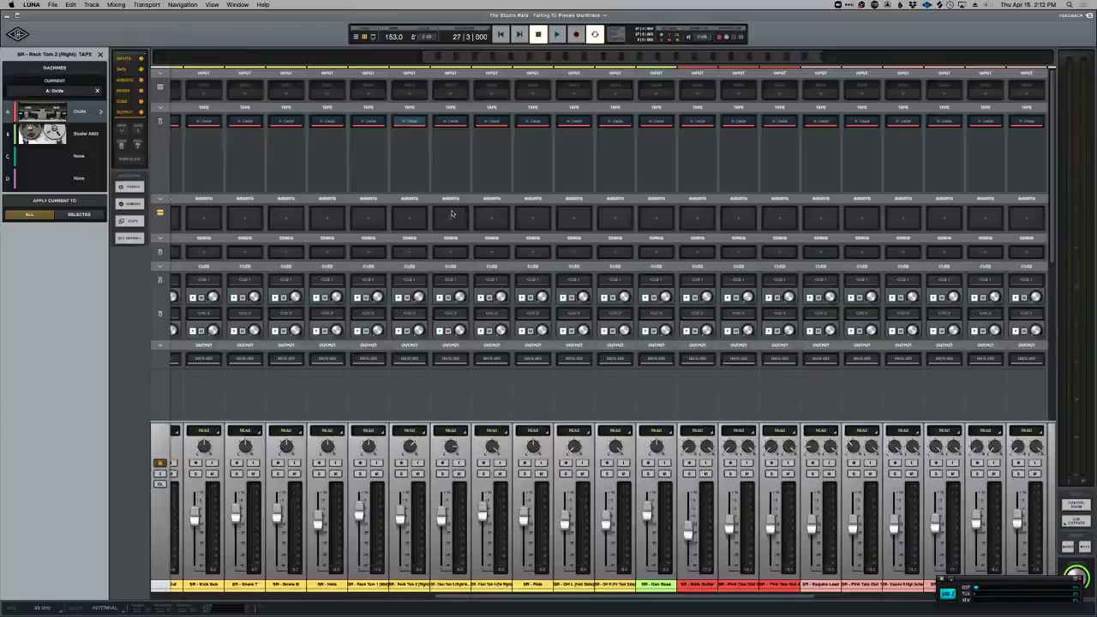
scroll(628, 261, left, 10)
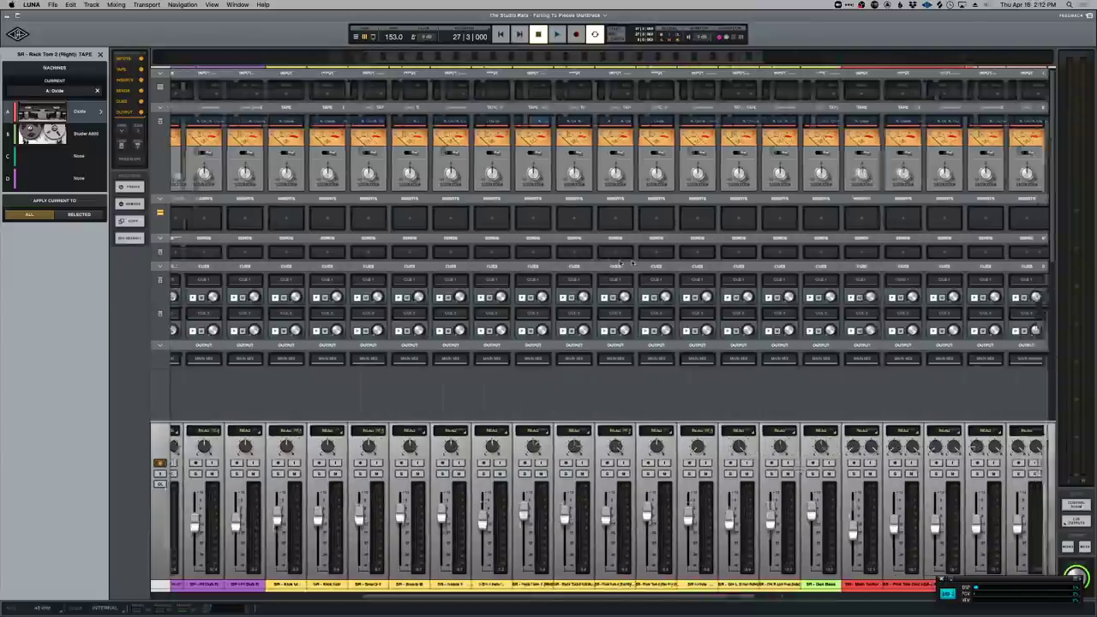
scroll(628, 261, left, 3)
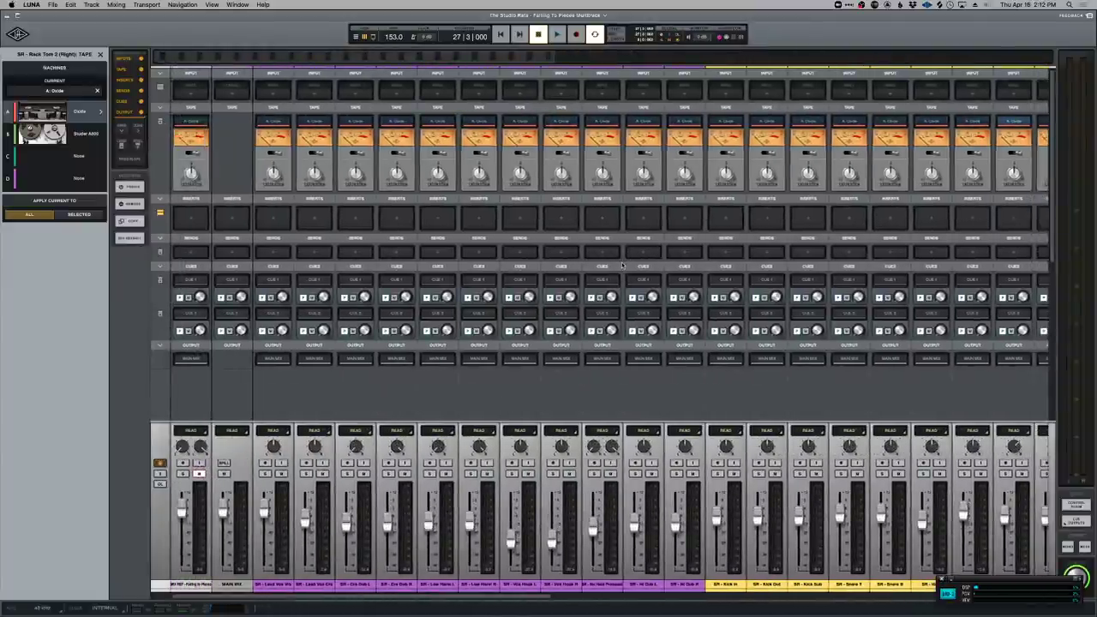
scroll(624, 265, right, 10)
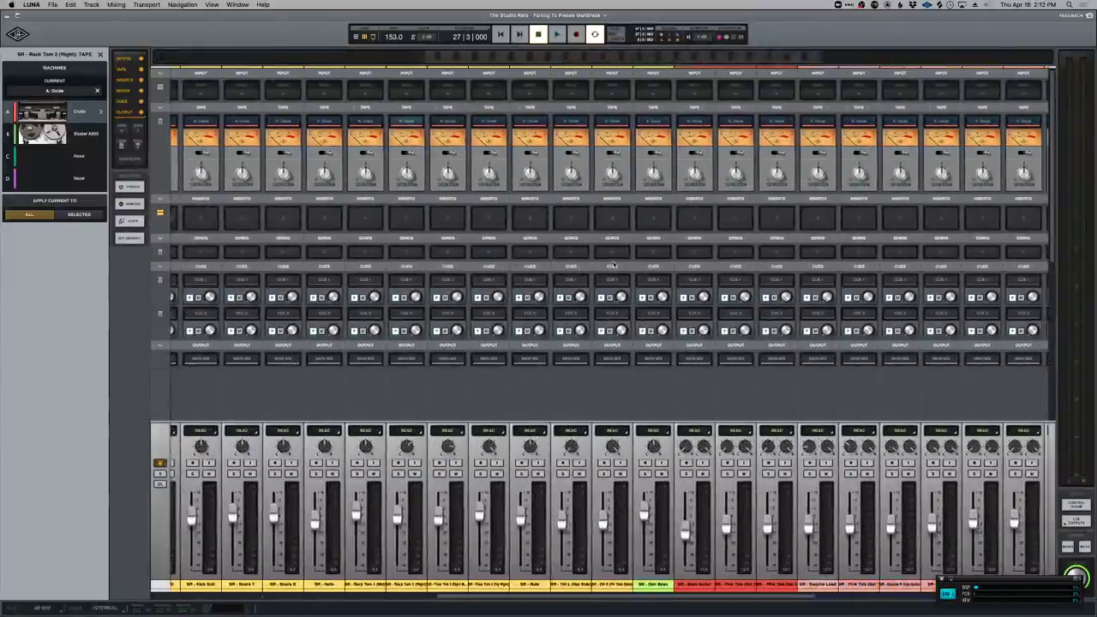
scroll(613, 266, right, 3)
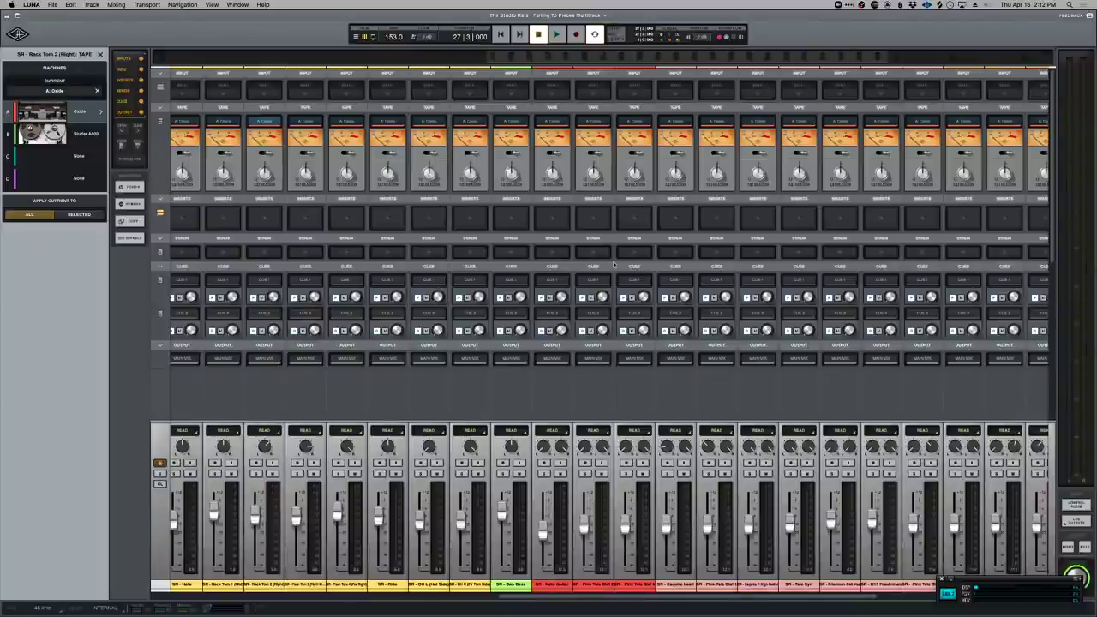
key(super+equal)
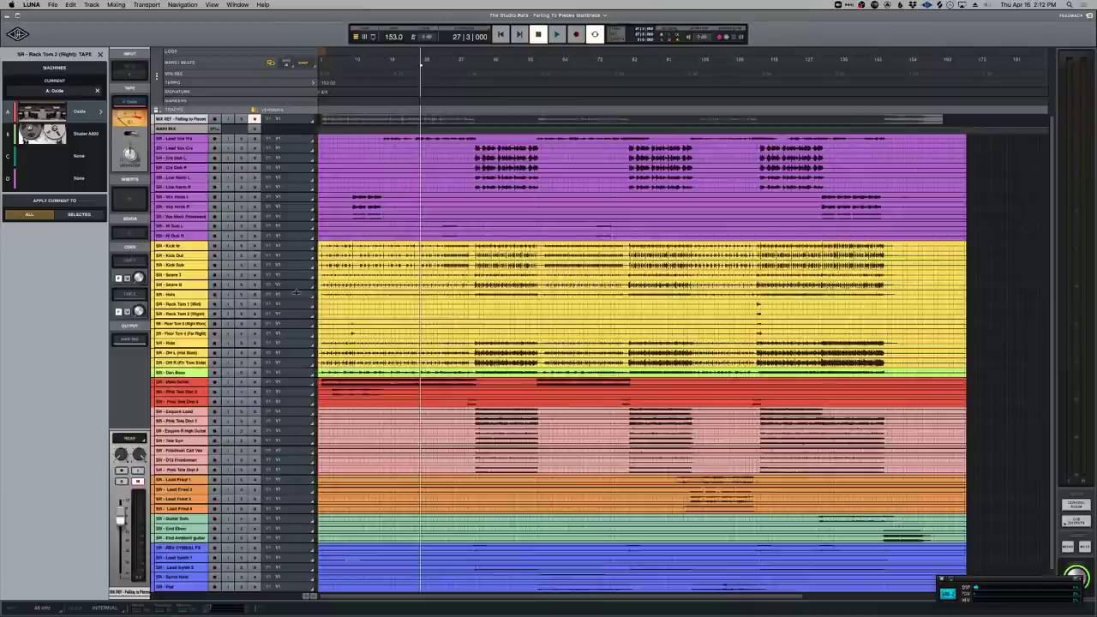
Switch from LUNA to the Zoom meeting window with its three video tiles.
key(super+Tab)
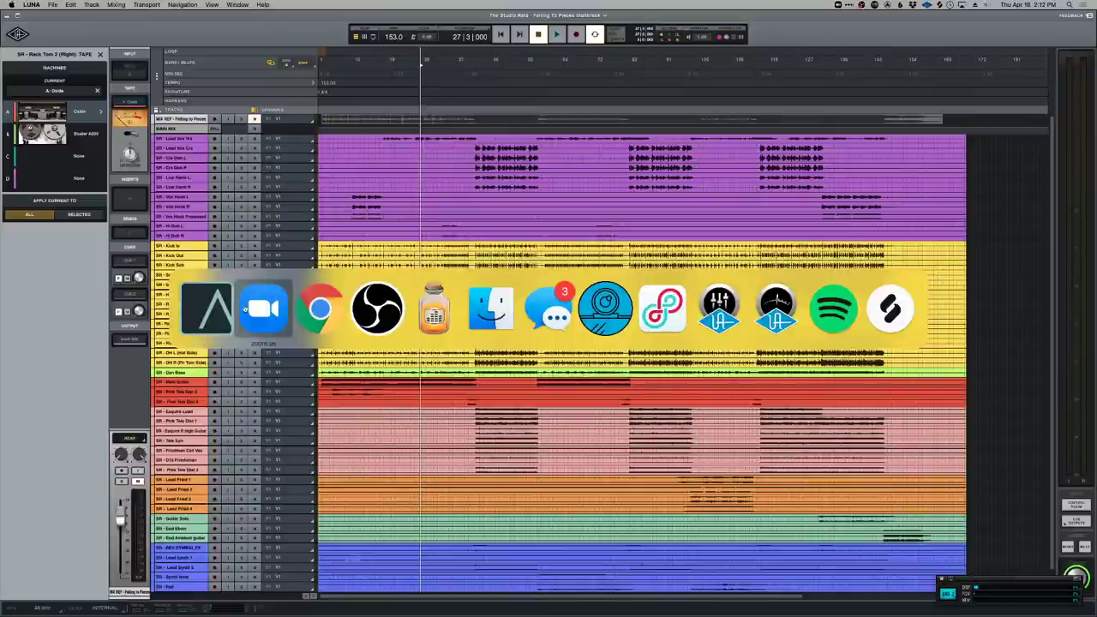
click(244, 310)
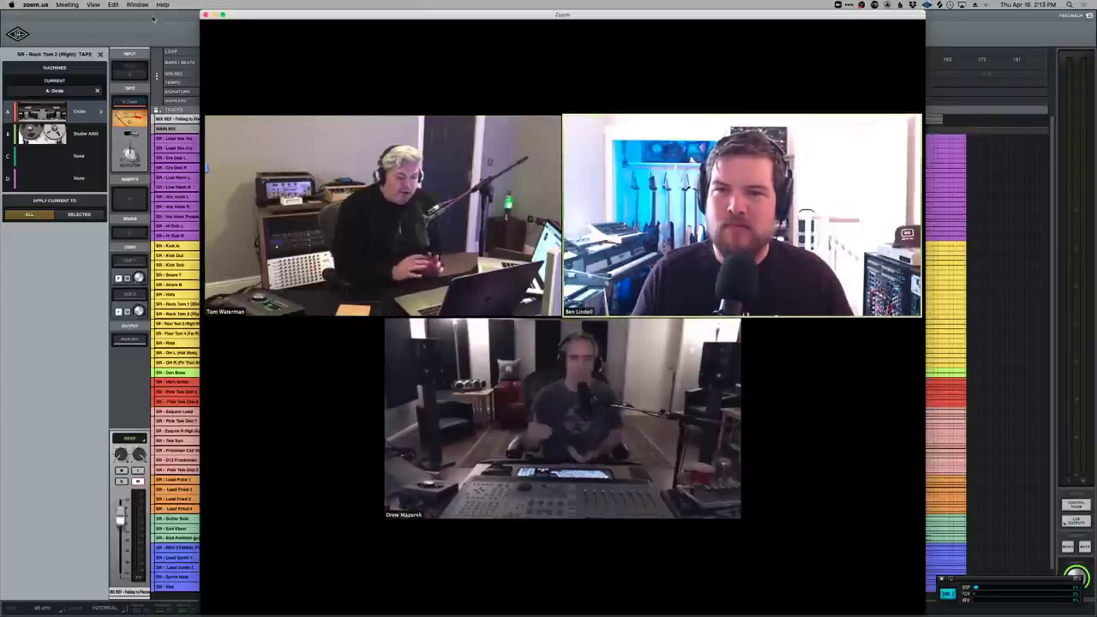
Bring the LUNA session timeline back in front of the Zoom gallery.
click(176, 39)
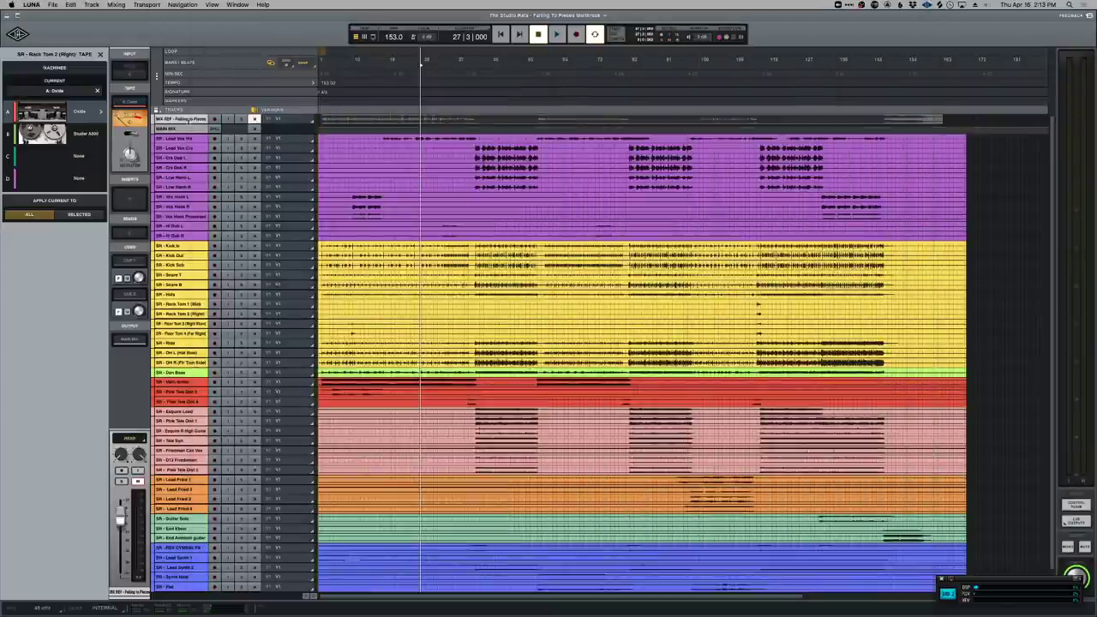
Expand the MIX REF track's waveform and zoom the timeline, moving the playhead to bar 14.
scroll(189, 214, up, 1)
click(409, 135)
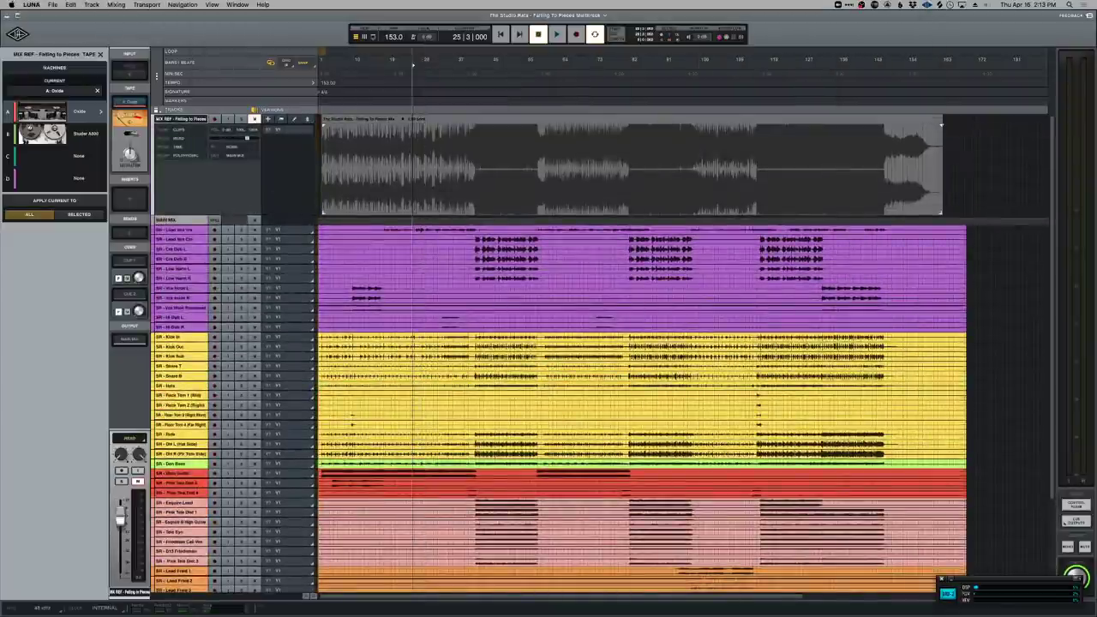
key(super+equal)
click(406, 65)
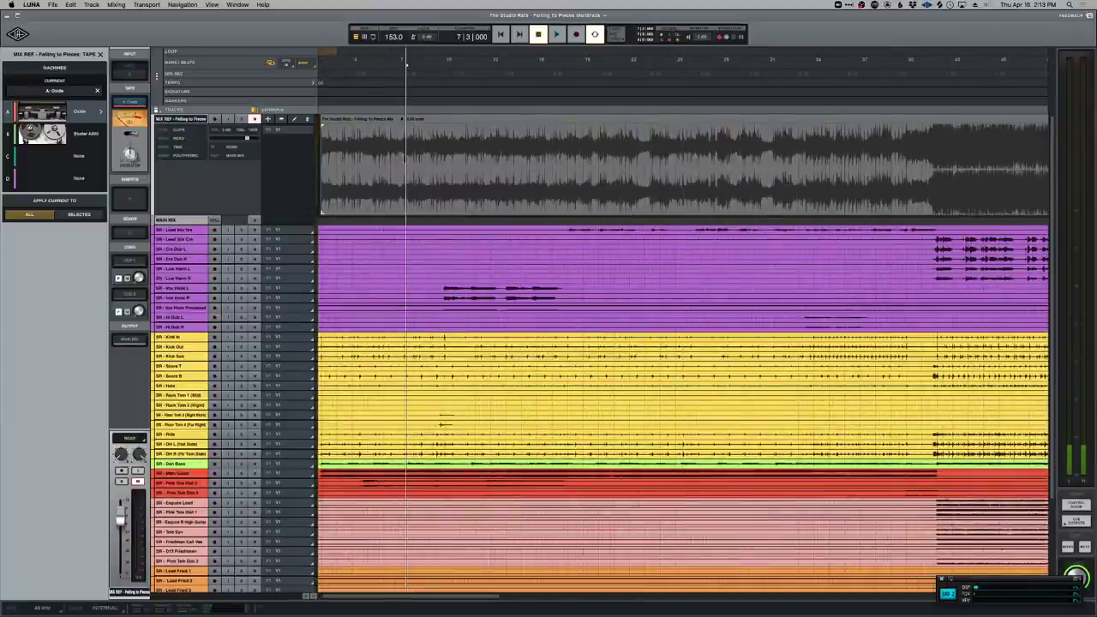
key(super+minus)
key(super+minus)
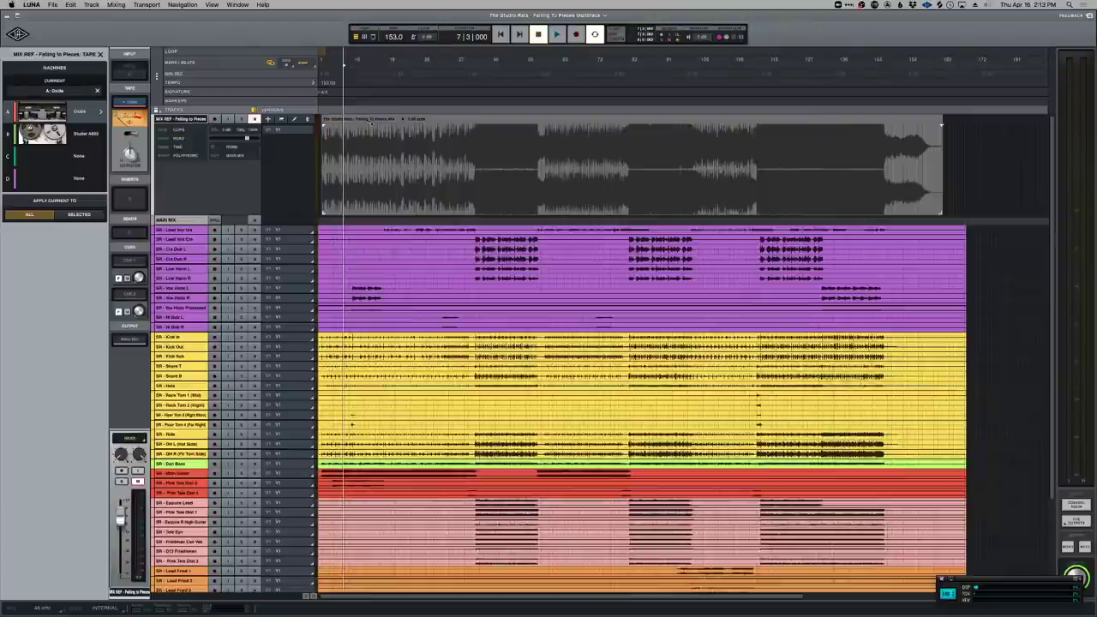
key(super+equal)
key(super+equal)
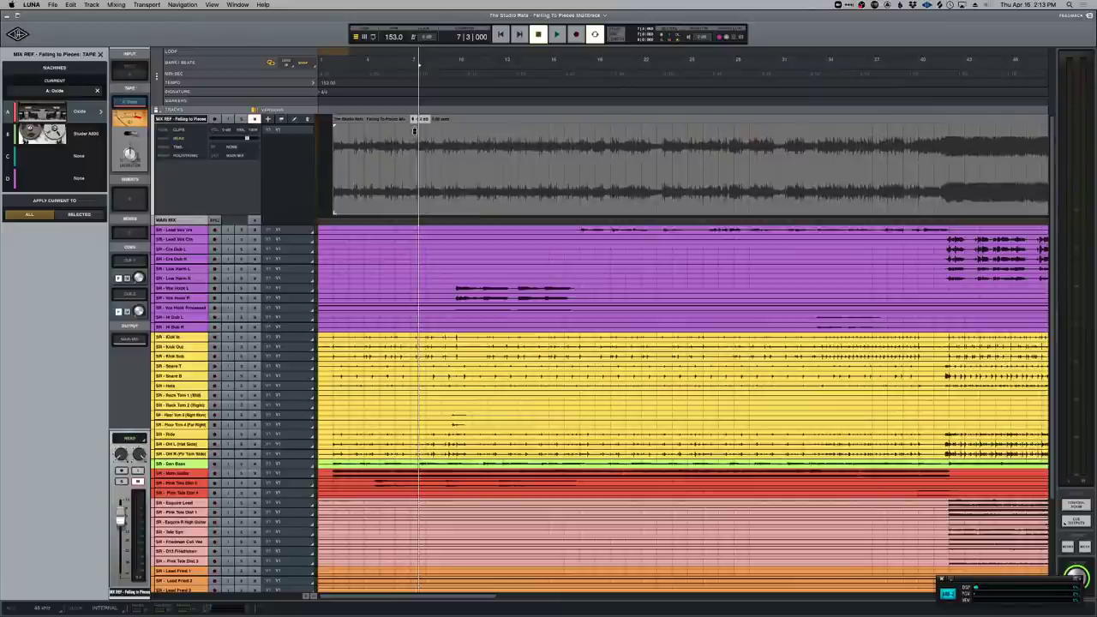
key(Right)
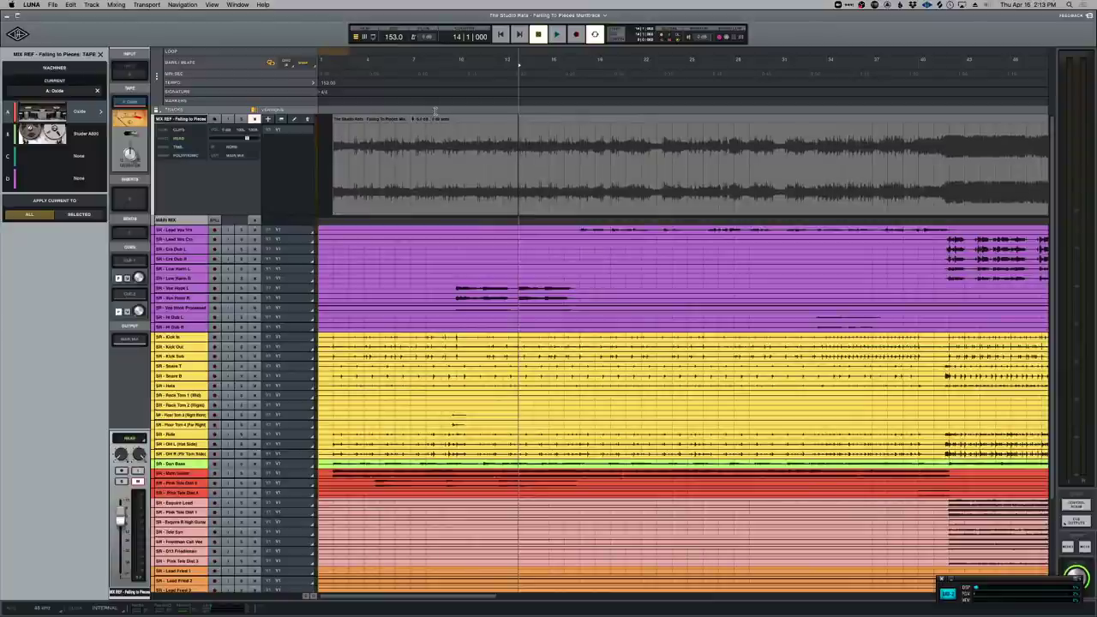
Share the desktop in the Zoom meeting so participants see the LUNA session.
key(super+Tab)
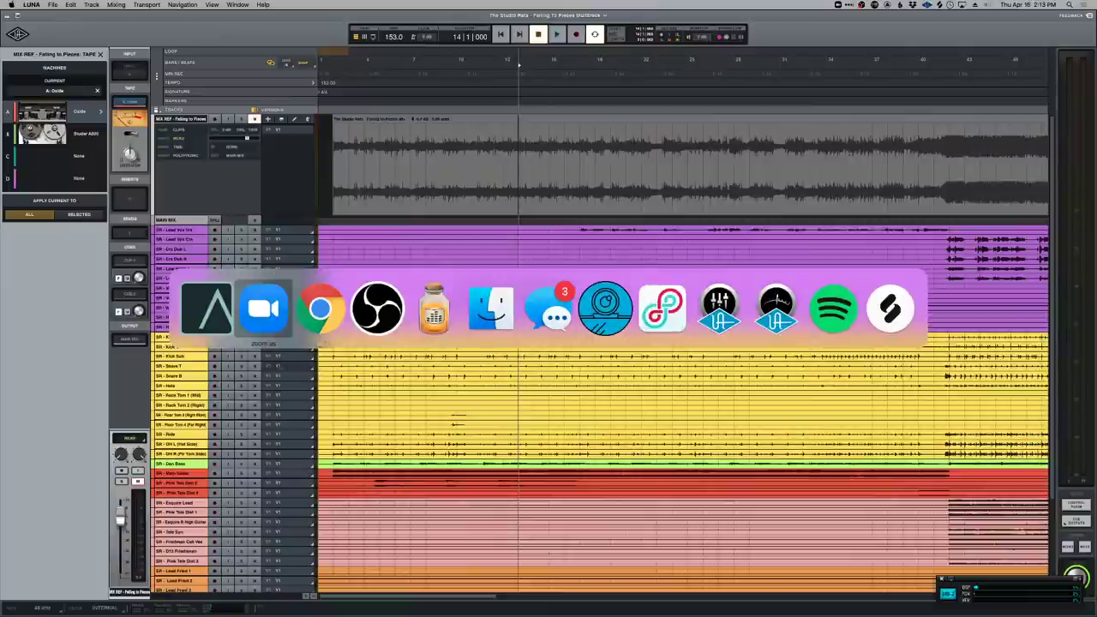
click(557, 603)
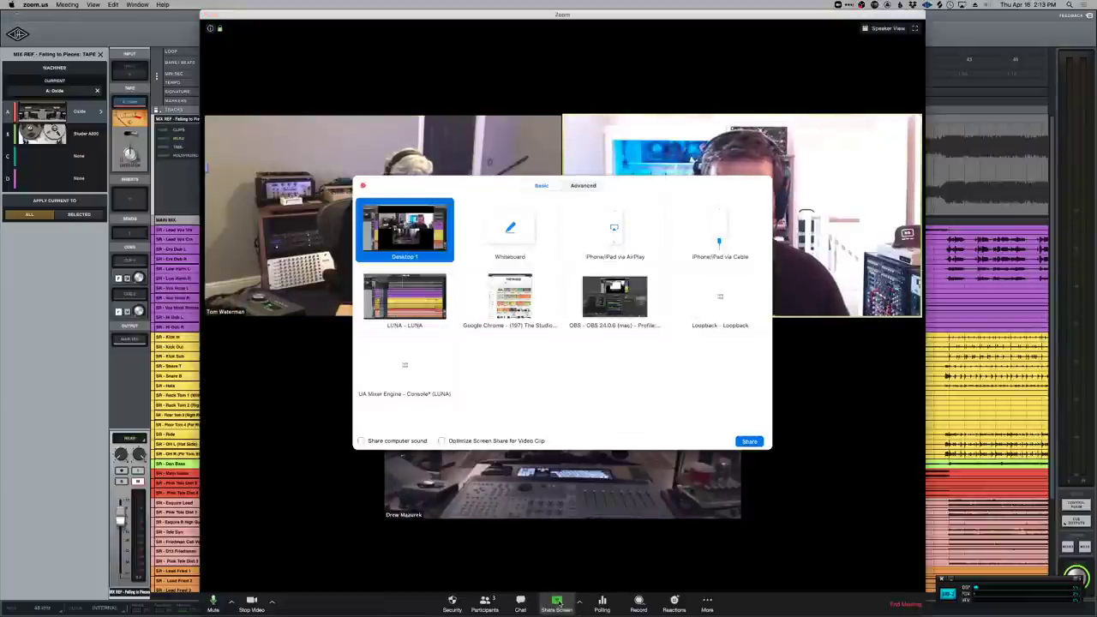
click(747, 441)
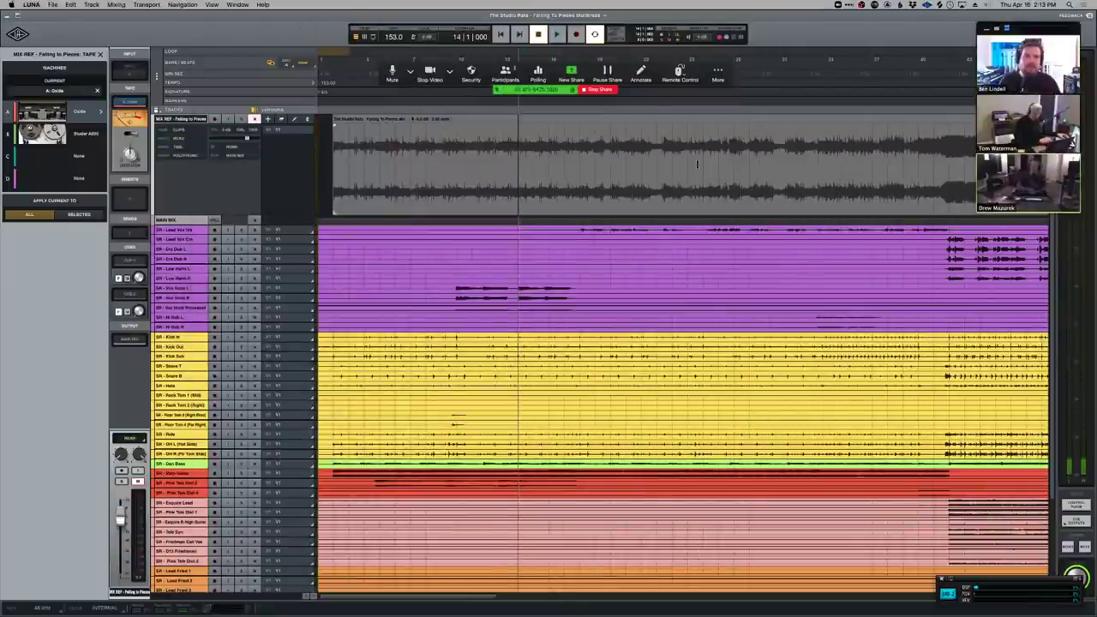
Jump the playhead to bars 15 and 40, mark bars 40–44 of MIX REF, and scroll the tracks.
click(543, 144)
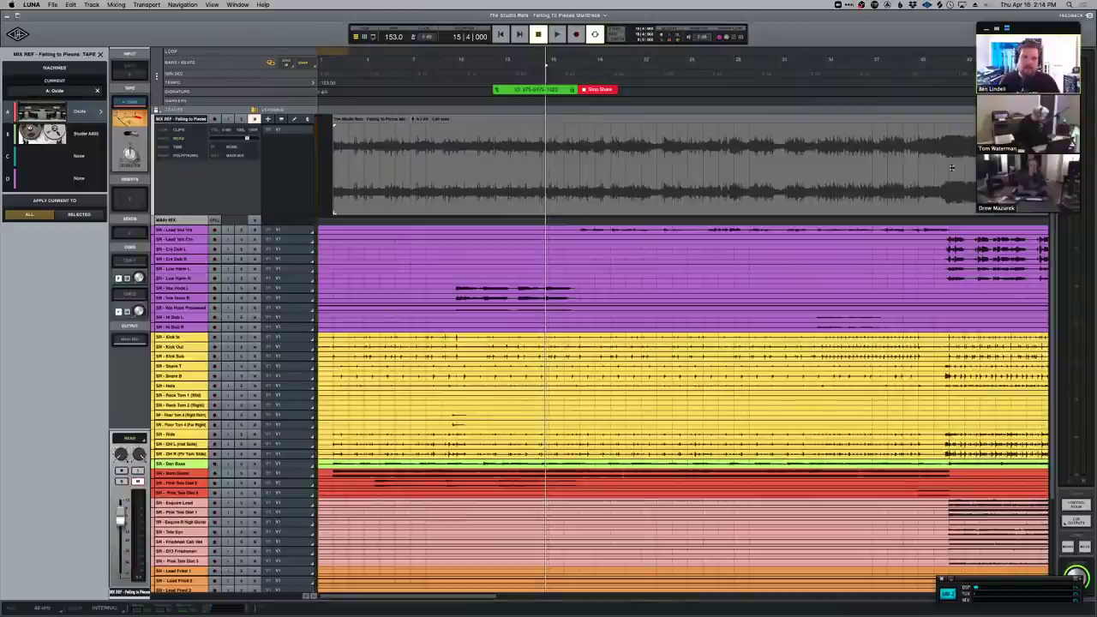
click(922, 154)
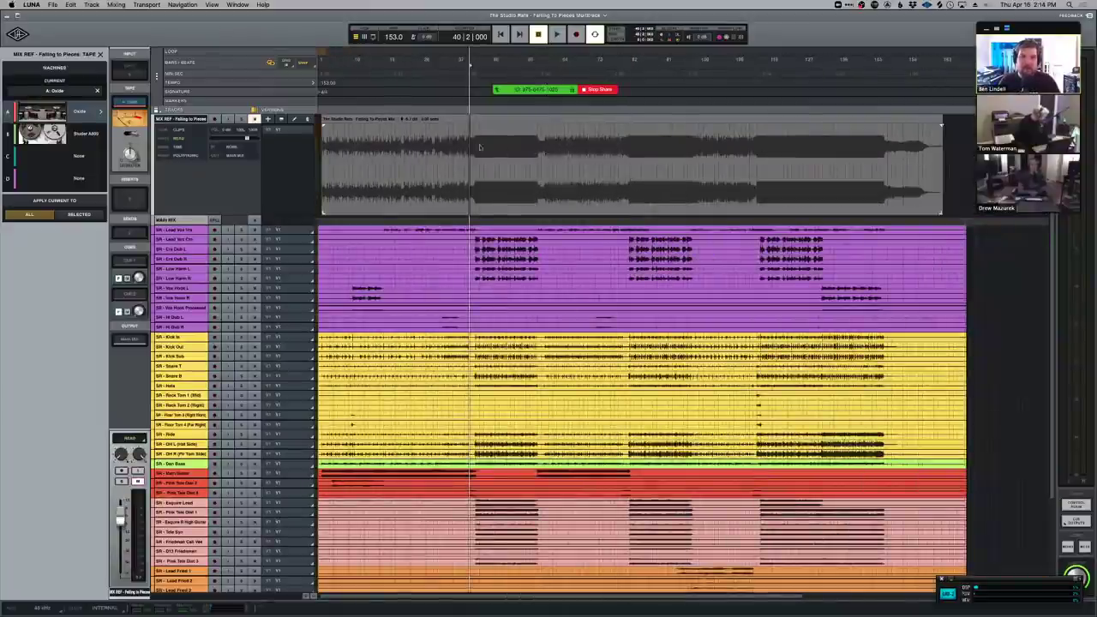
drag(470, 138, 541, 137)
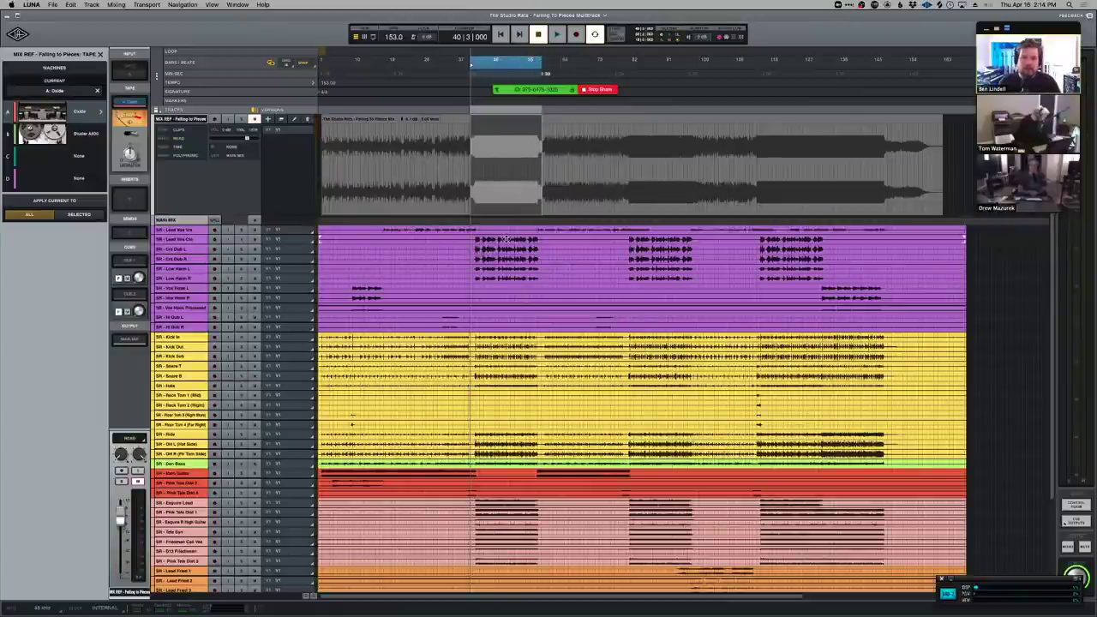
scroll(453, 219, down, 3)
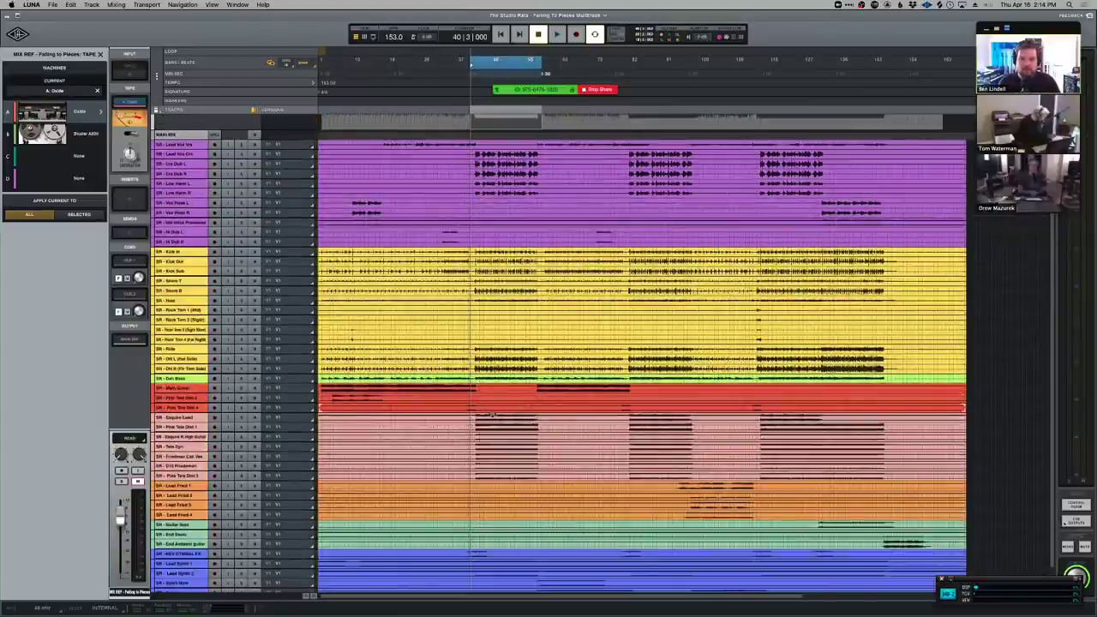
scroll(515, 425, down, 1)
scroll(494, 253, down, 1)
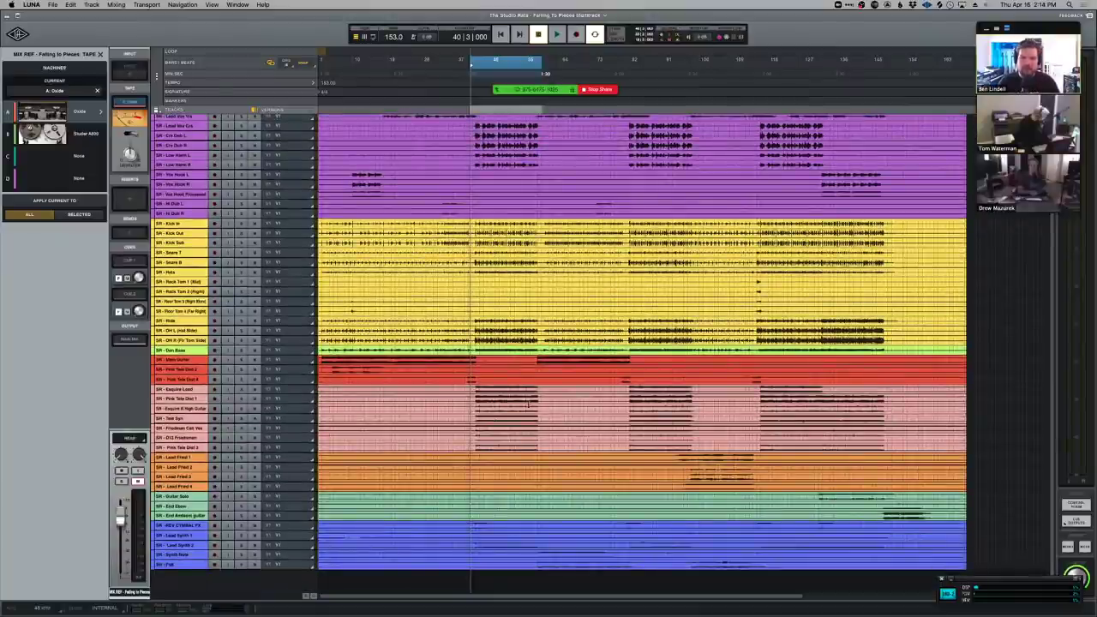
scroll(501, 340, up, 4)
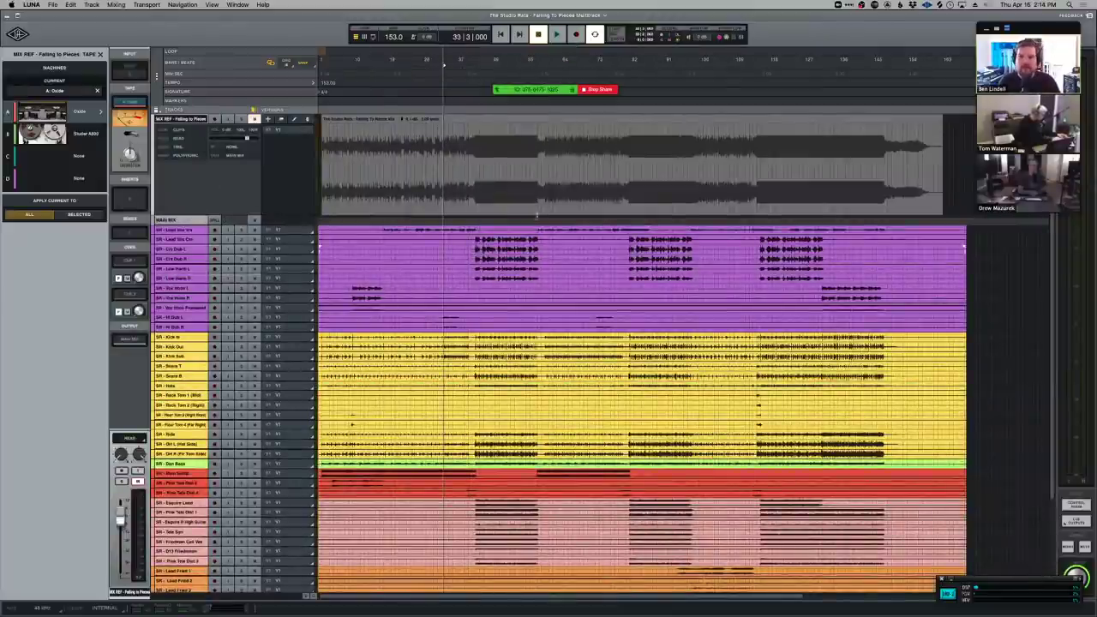
Stop the Zoom screen share, then share Desktop 1 with the LUNA session again.
click(599, 89)
key(super+Tab)
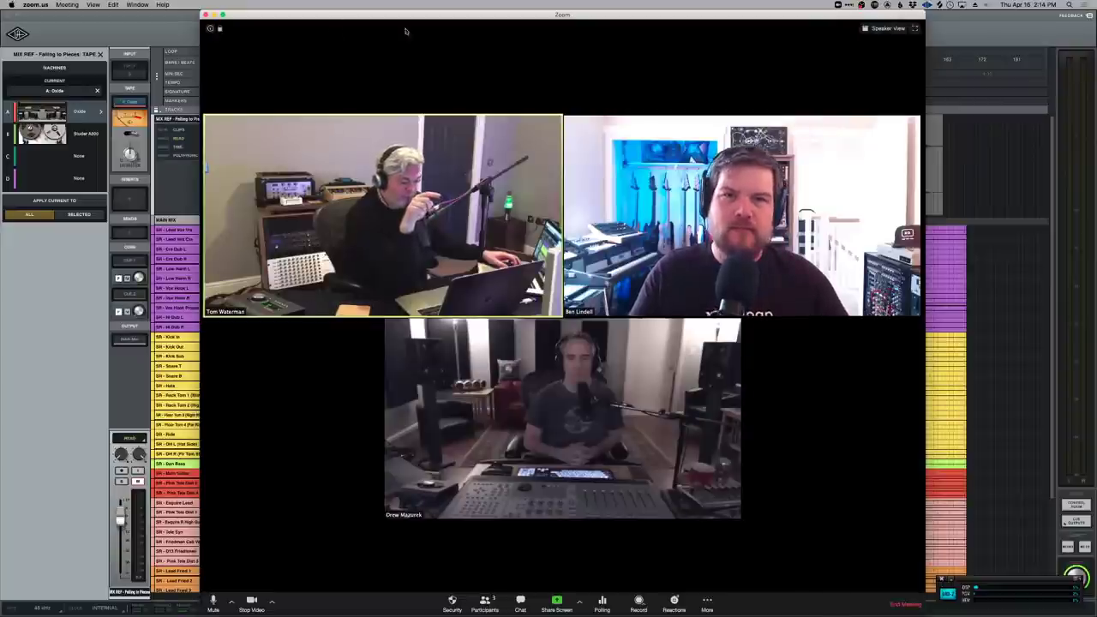
click(556, 603)
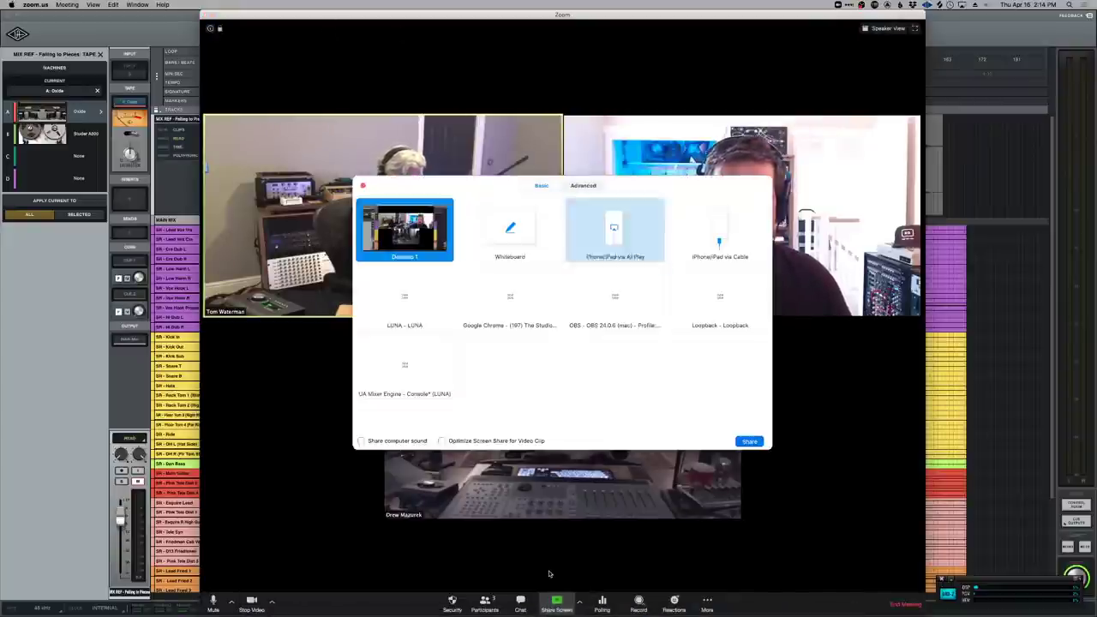
key(Return)
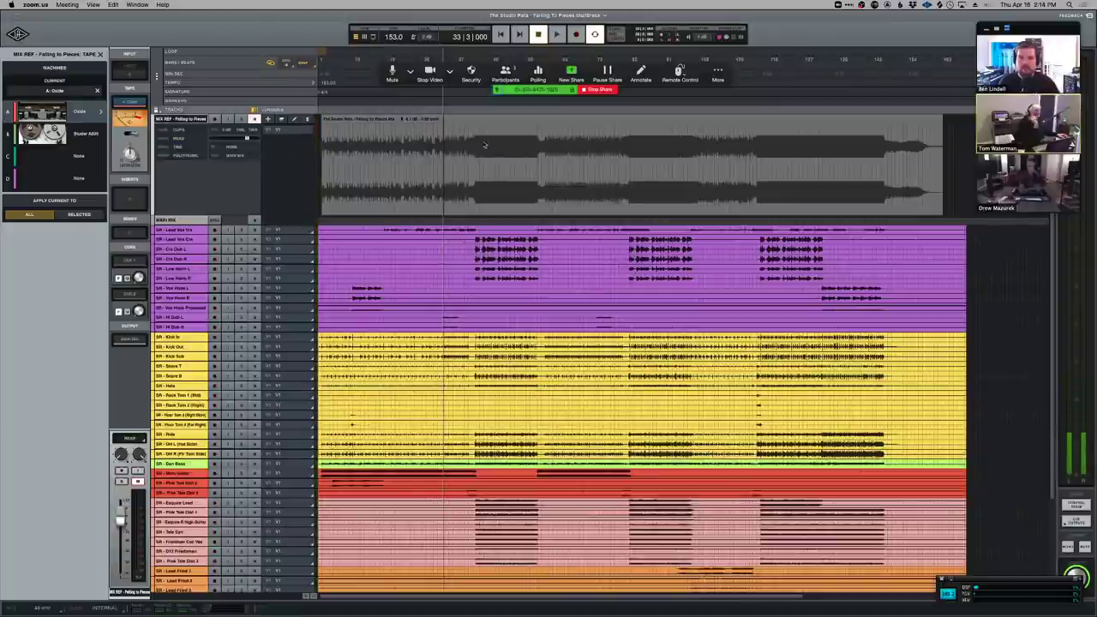
Select the MIX REF clip, reposition the playhead, and mark bars 40–41 on the five upper vocal tracks.
click(505, 198)
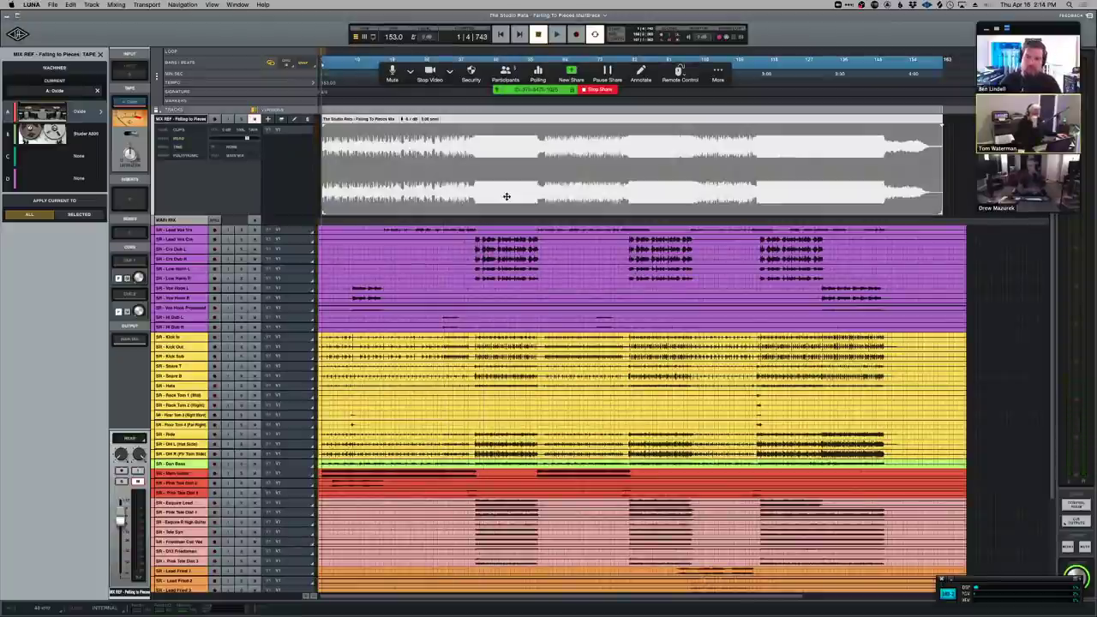
click(495, 148)
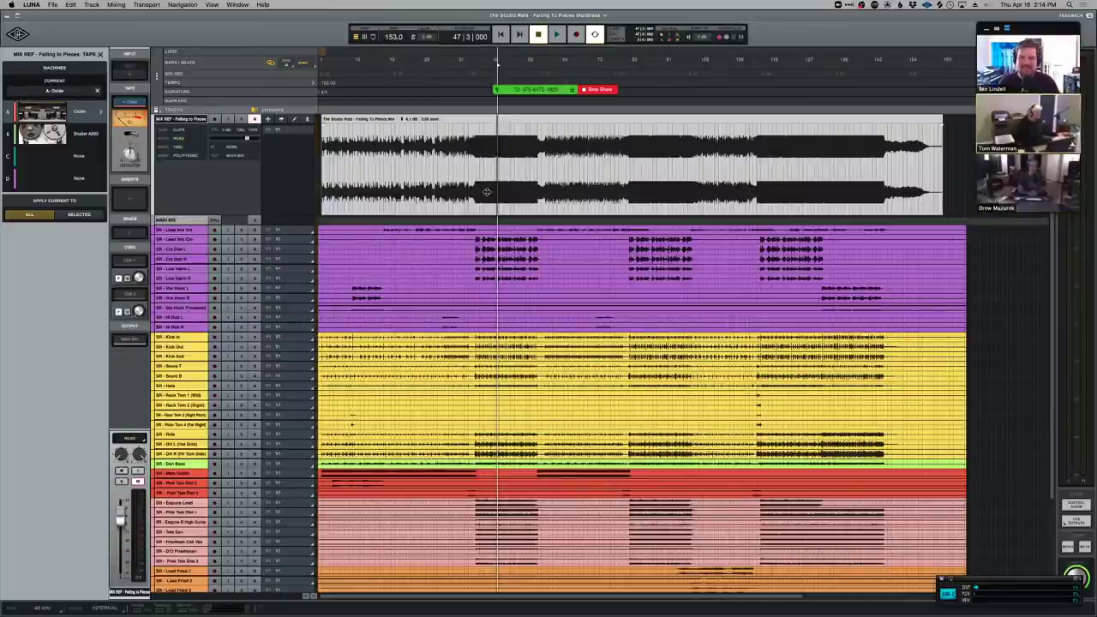
click(486, 192)
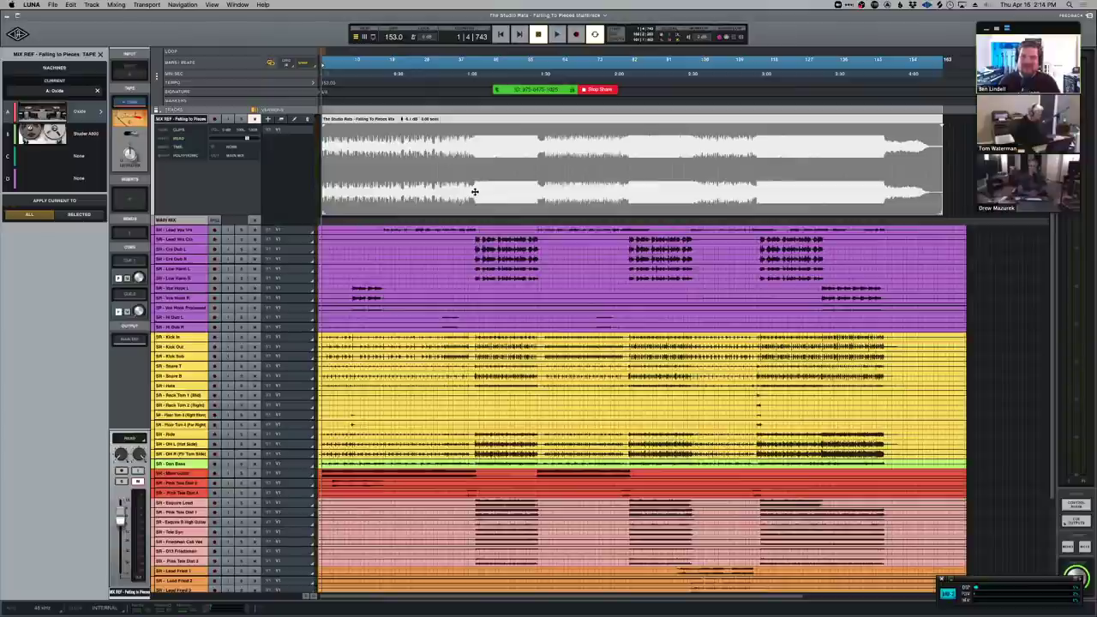
click(474, 192)
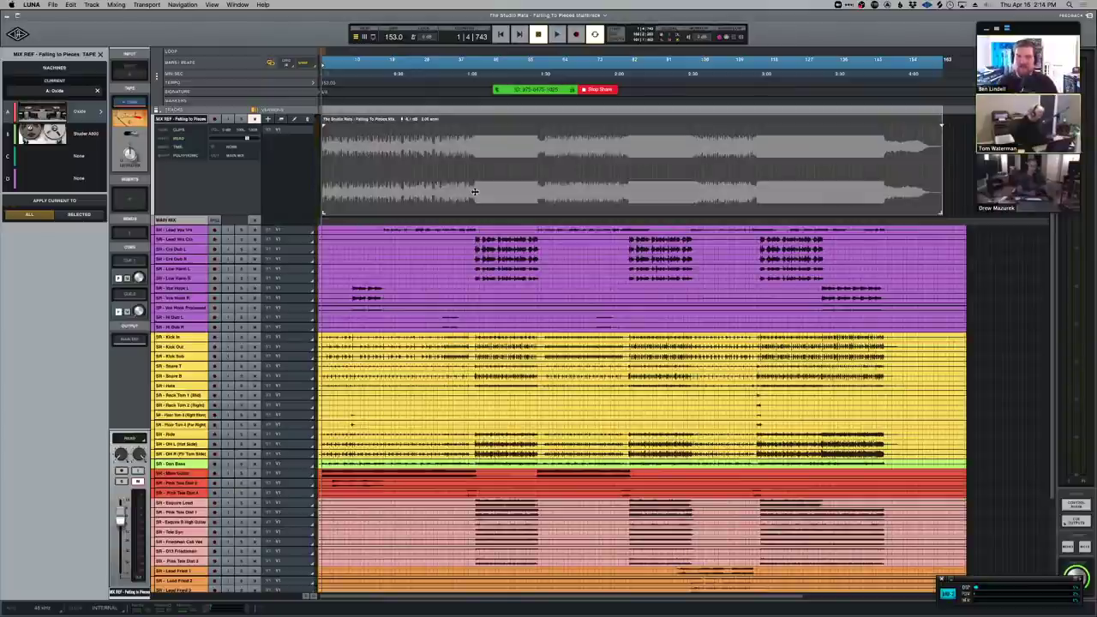
click(475, 192)
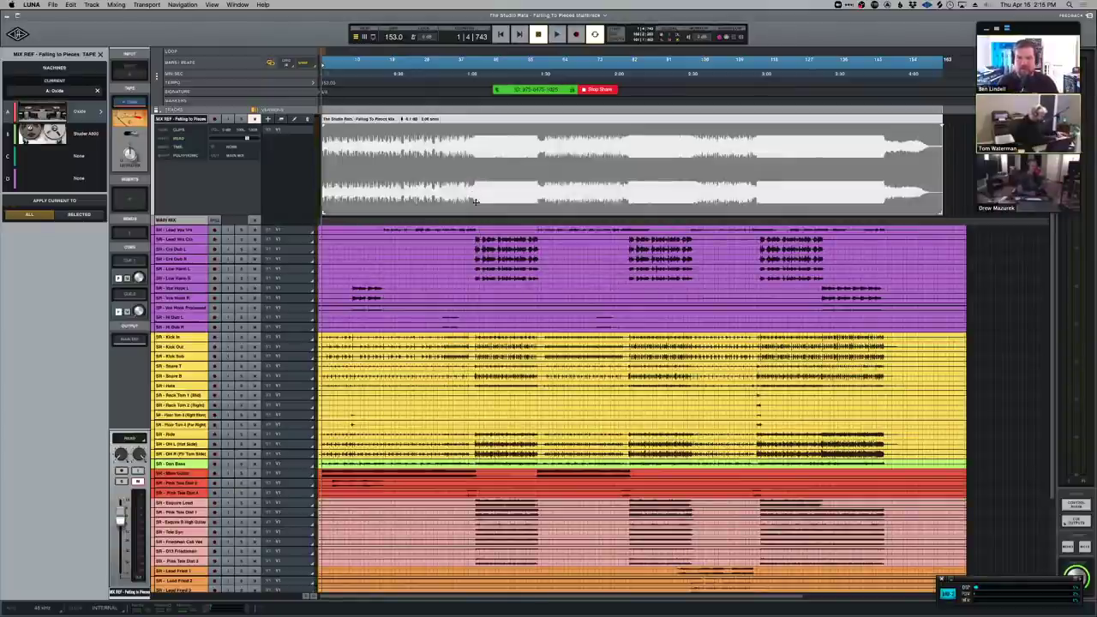
click(471, 240)
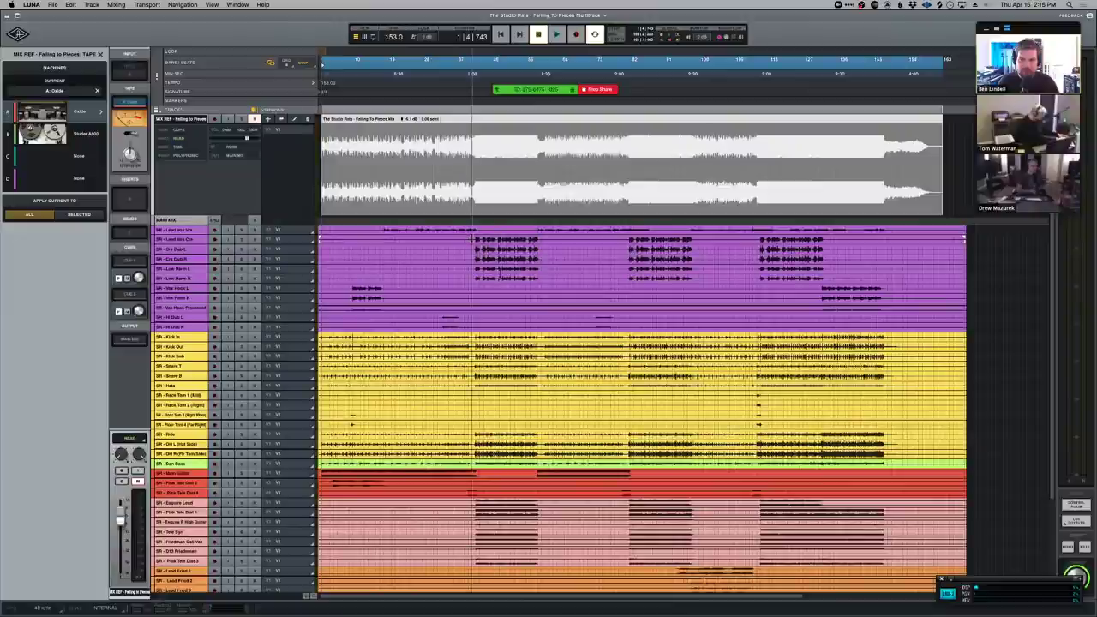
shift+click(500, 273)
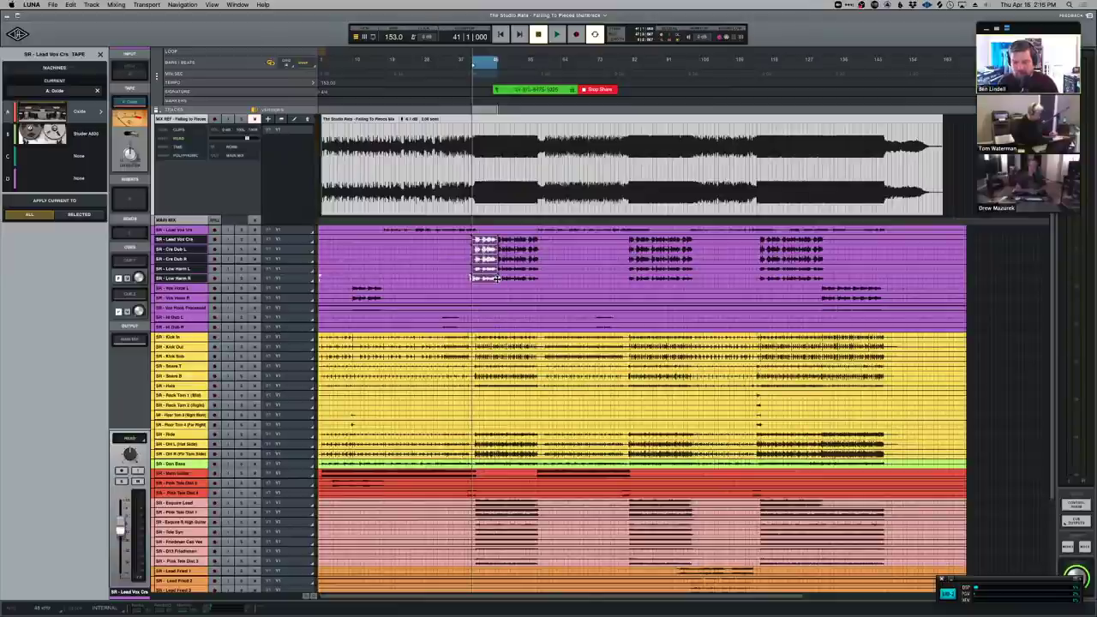
click(497, 278)
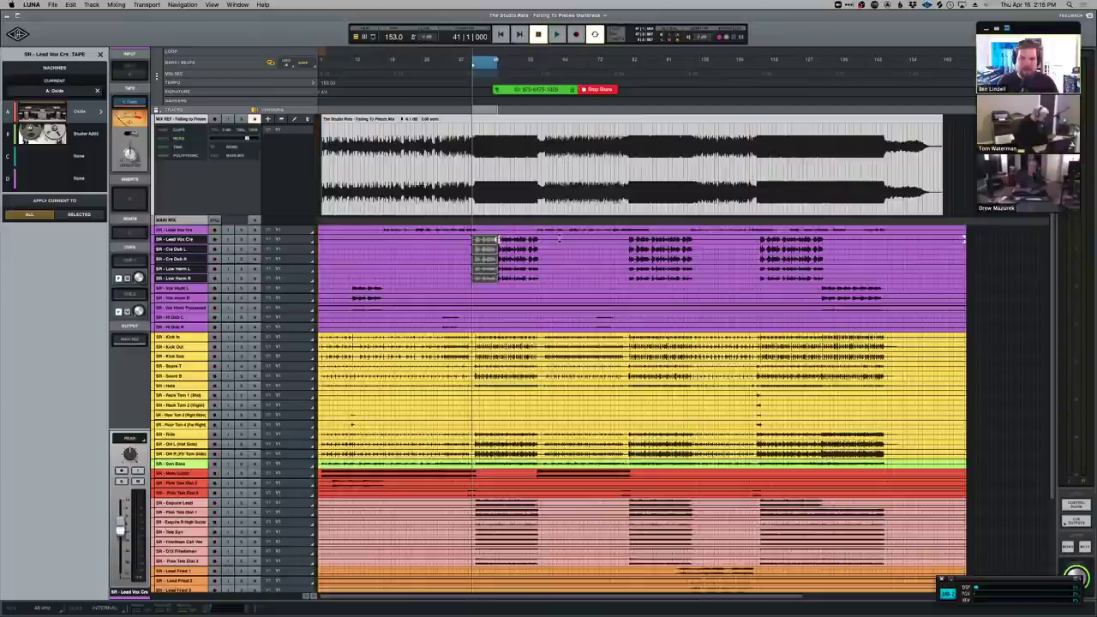
mouse_move(559, 240)
mouse_down()
mouse_move(642, 261)
mouse_move(650, 279)
mouse_up()
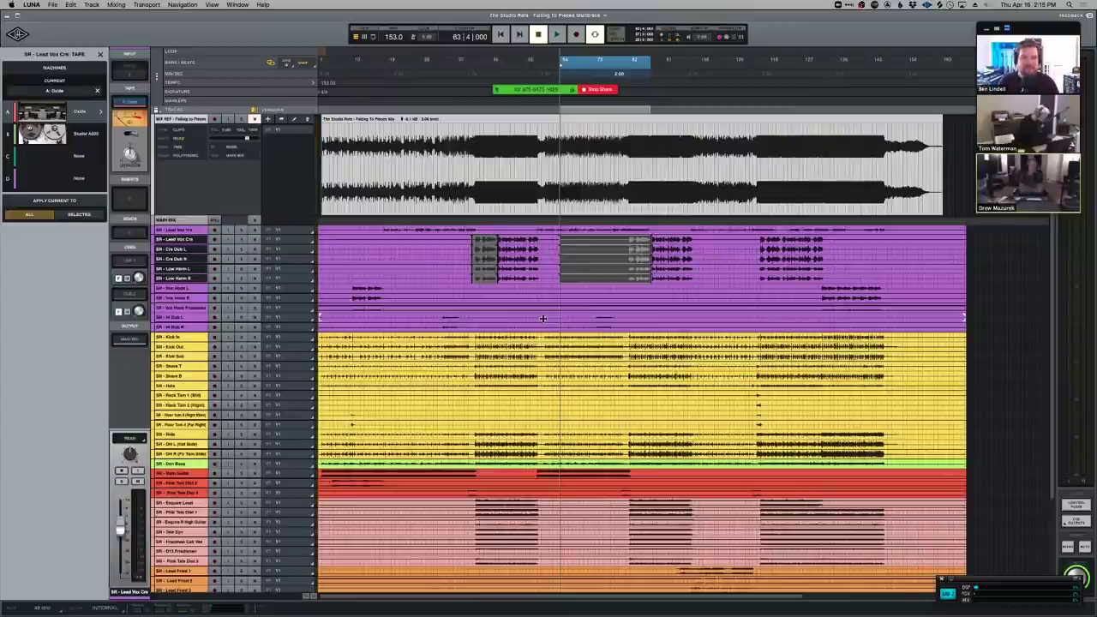
click(542, 318)
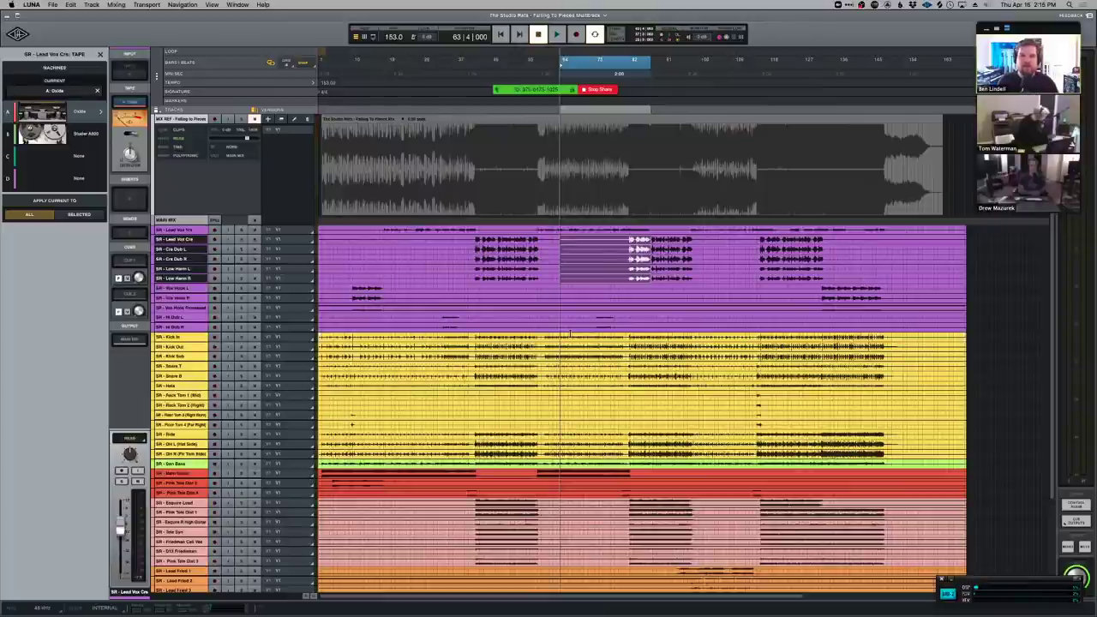
key(super+c)
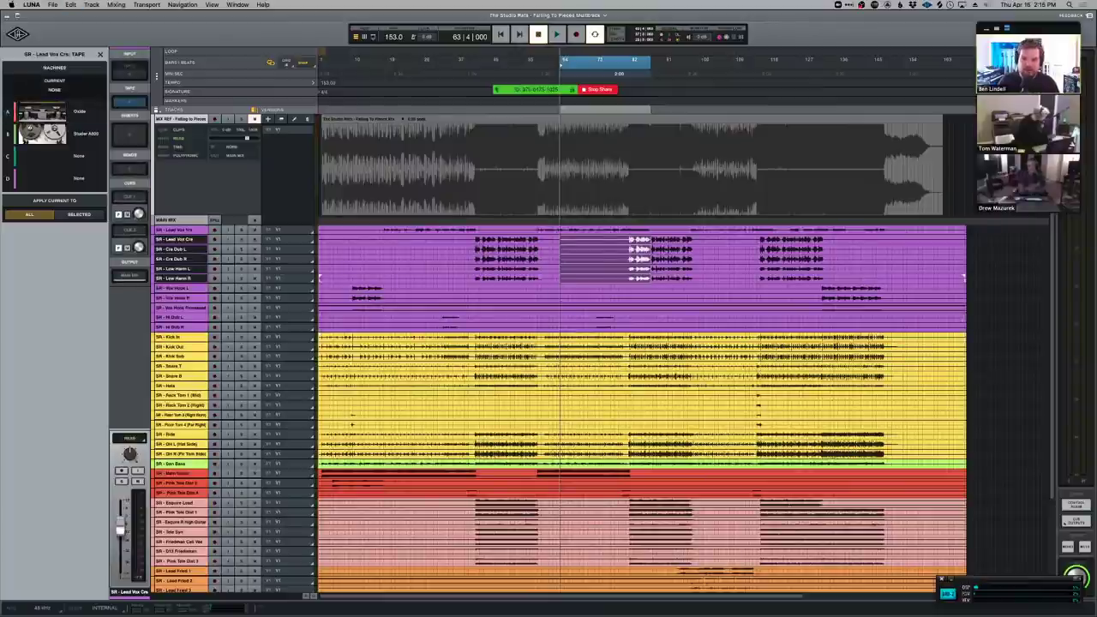
key(super+v)
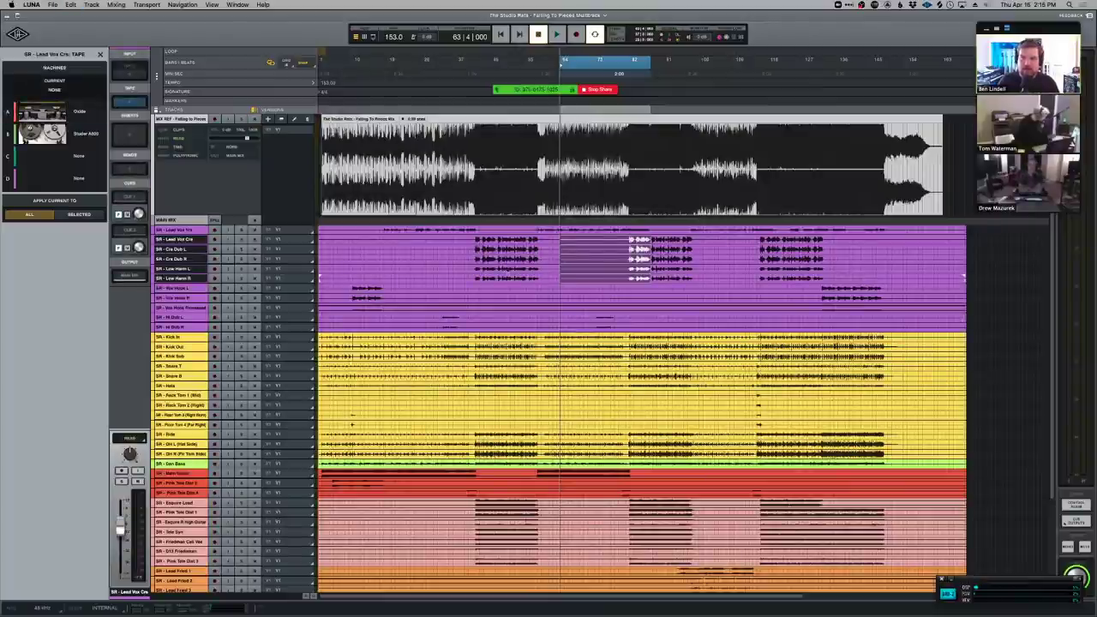
key(super+v)
key(super+v)
key(super+v)
key(super+v)
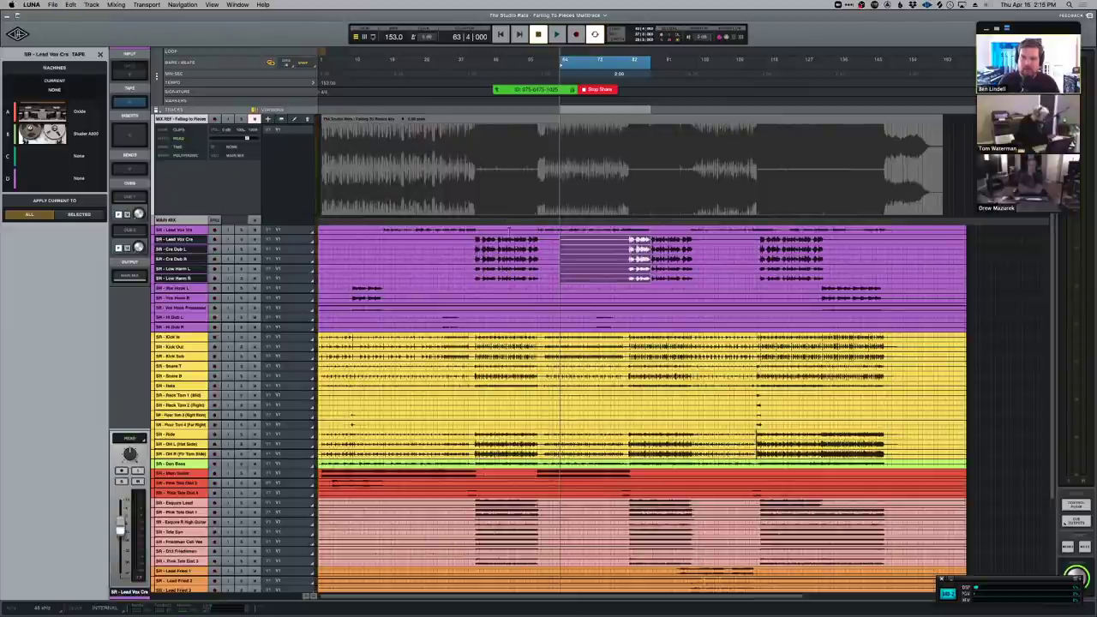
key(super+v)
key(super+v)
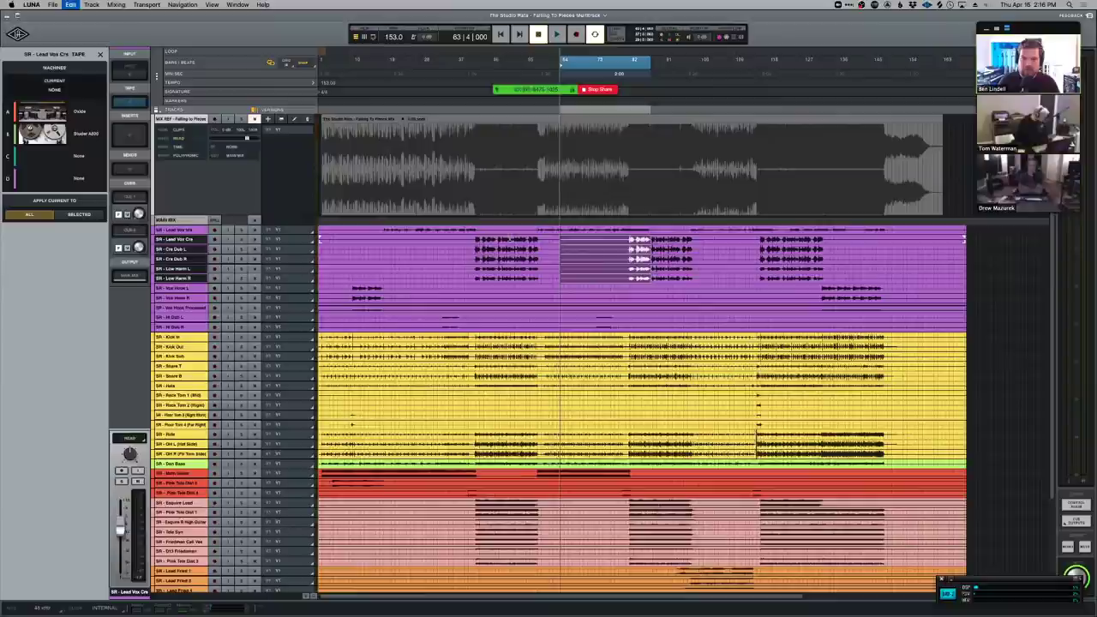
key(super+v)
key(super+v)
key(super+v)
key(super+v)
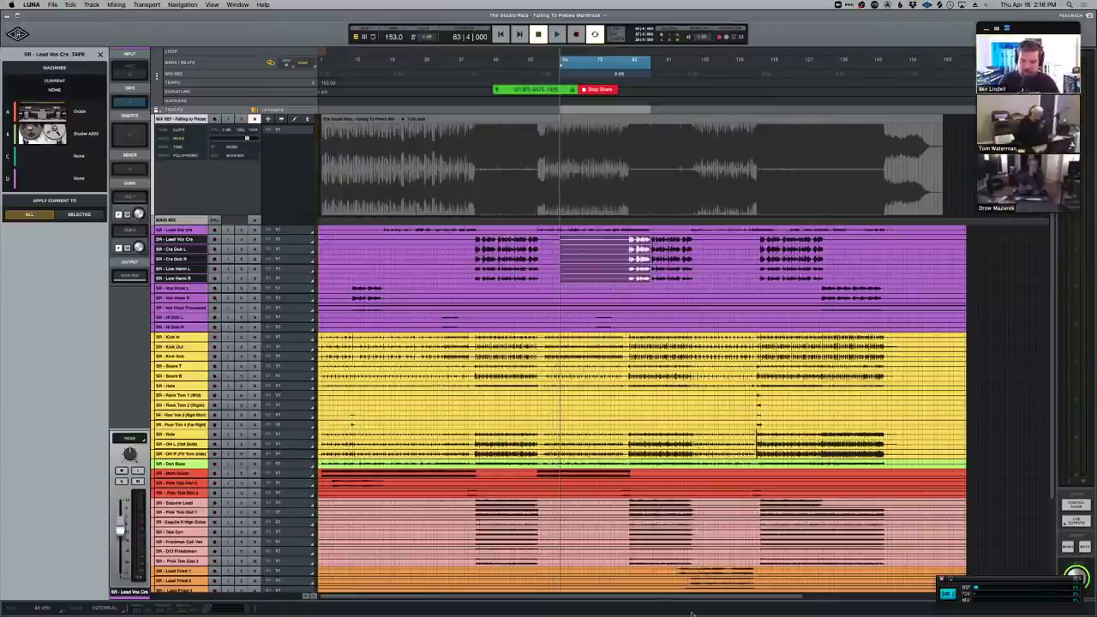
key(super+v)
key(super+v)
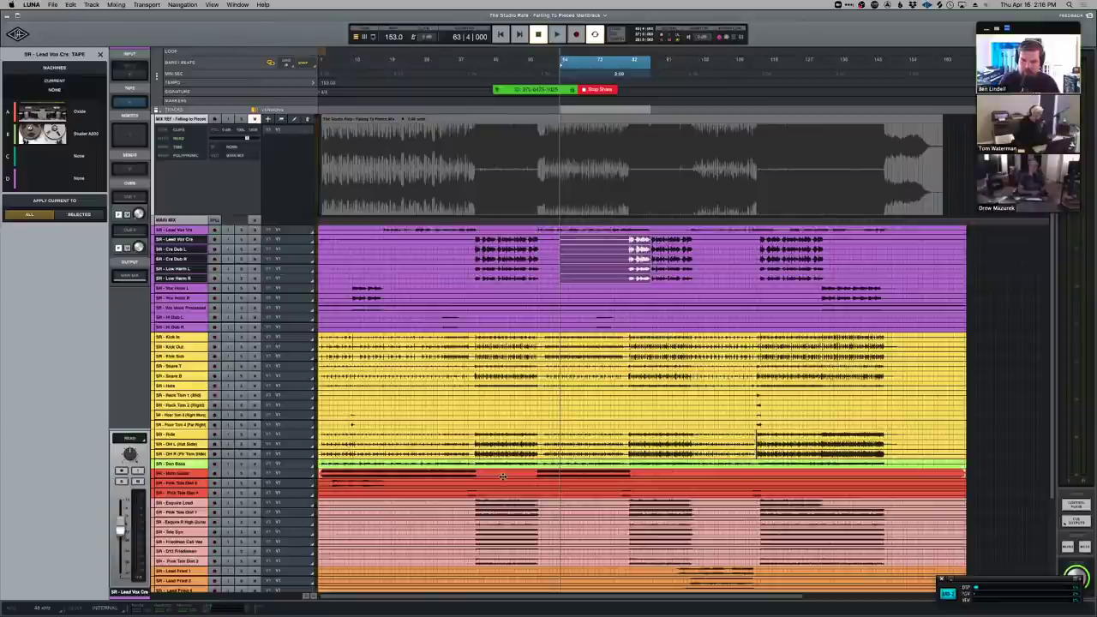
Scroll down to the green and blue guitar and synth tracks and hide the mix reference waveform.
scroll(501, 463, down, 3)
key(super+v)
key(super+v)
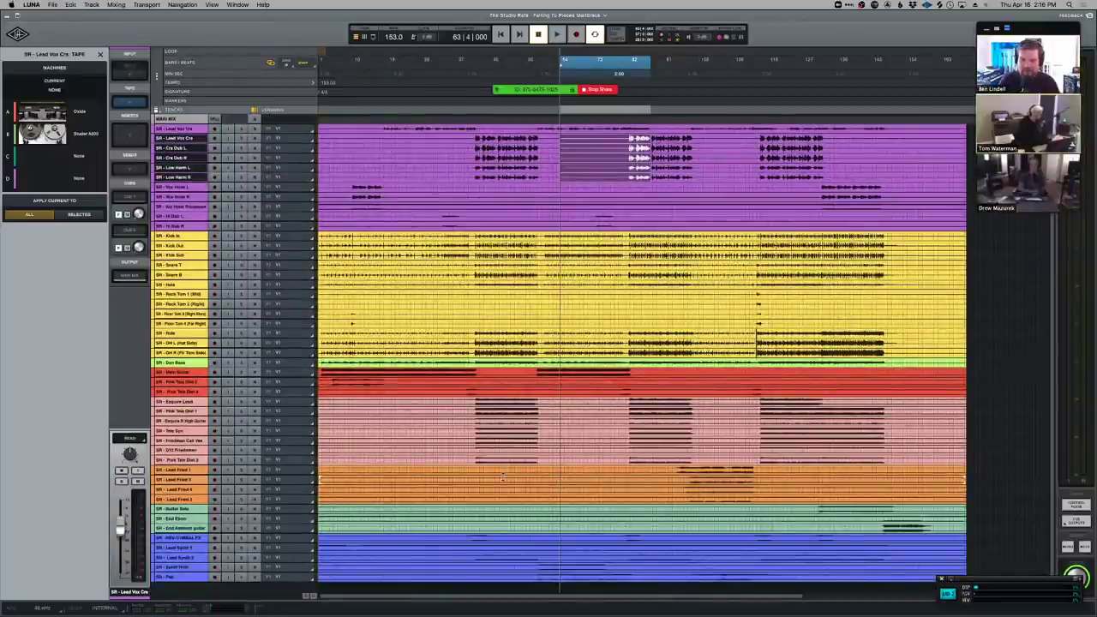
key(super+v)
key(super+v)
key(super+v)
key(super+v)
key(super+v)
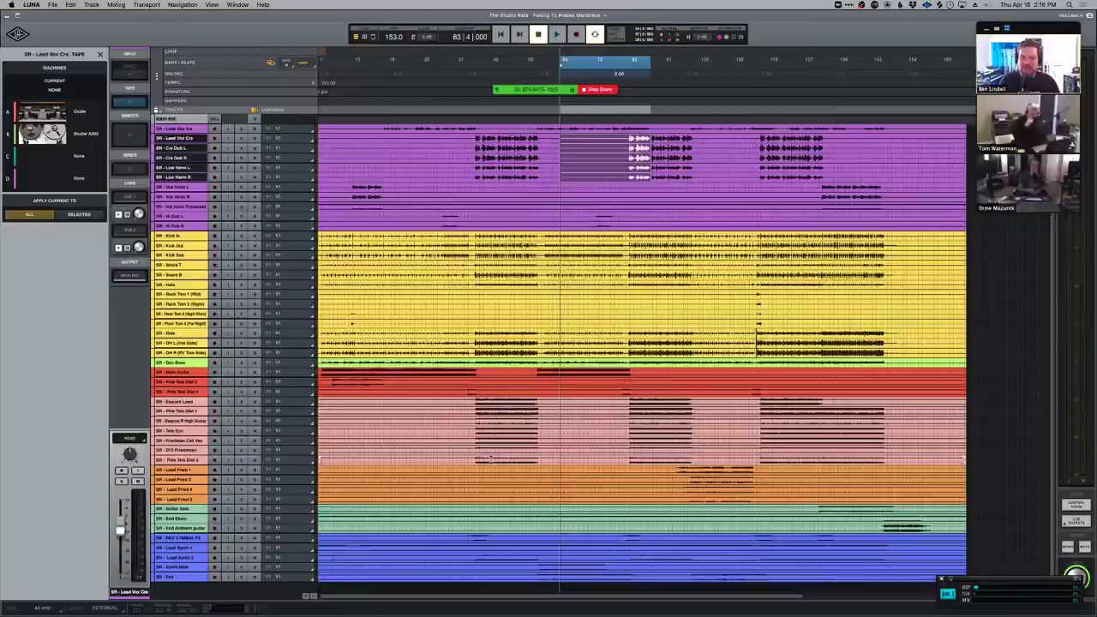
key(super+v)
key(super+v)
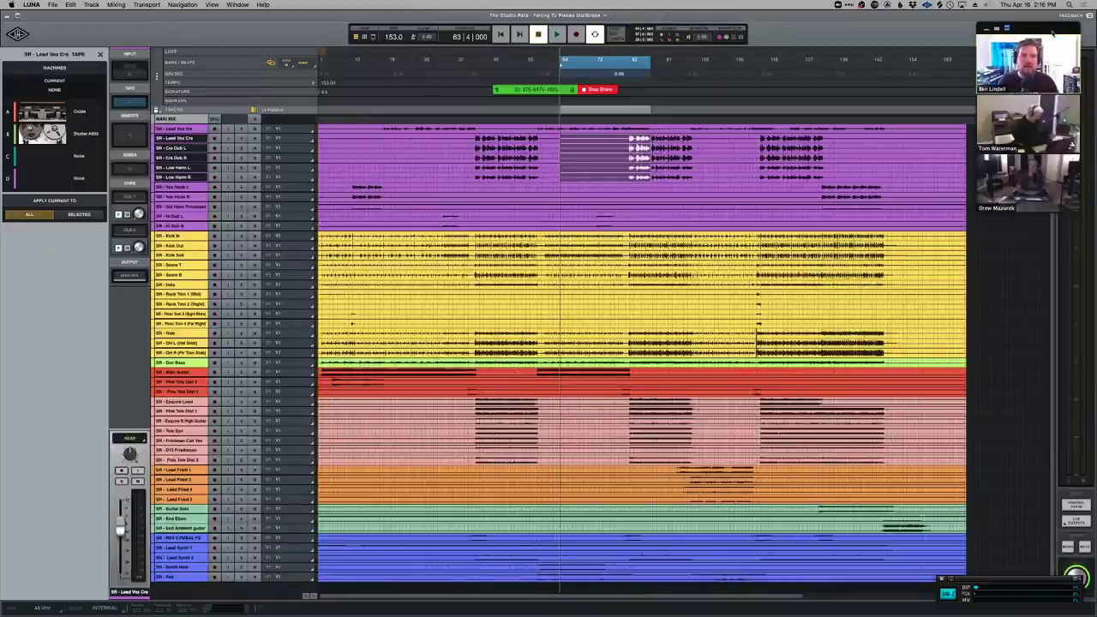
Stop sharing the LUNA screen and bring the three-participant Zoom gallery to the front.
click(600, 90)
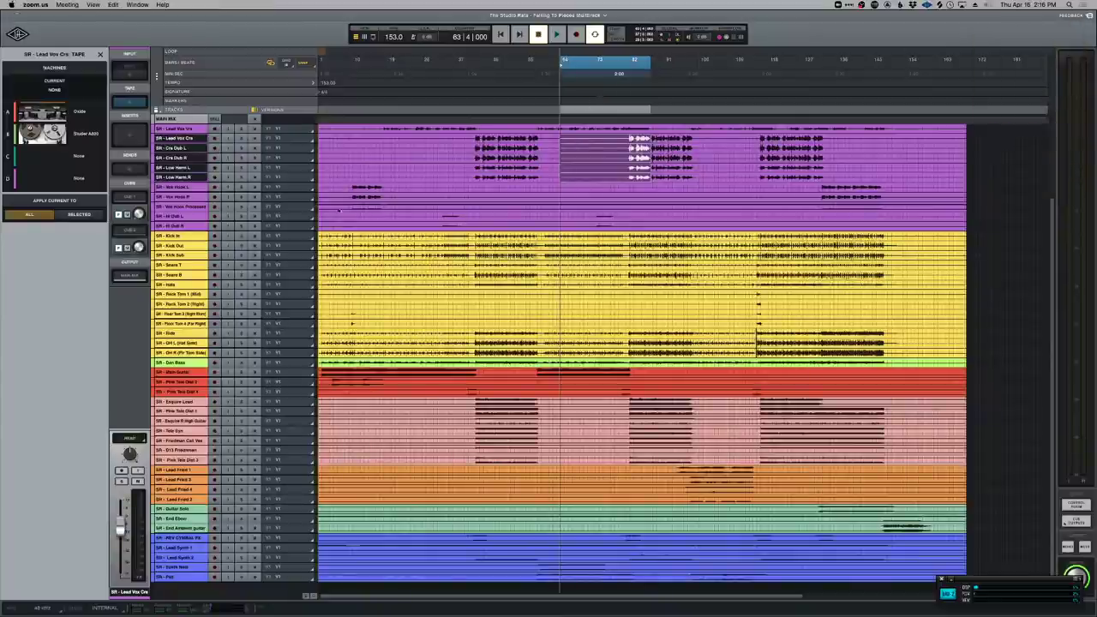
key(super+Tab)
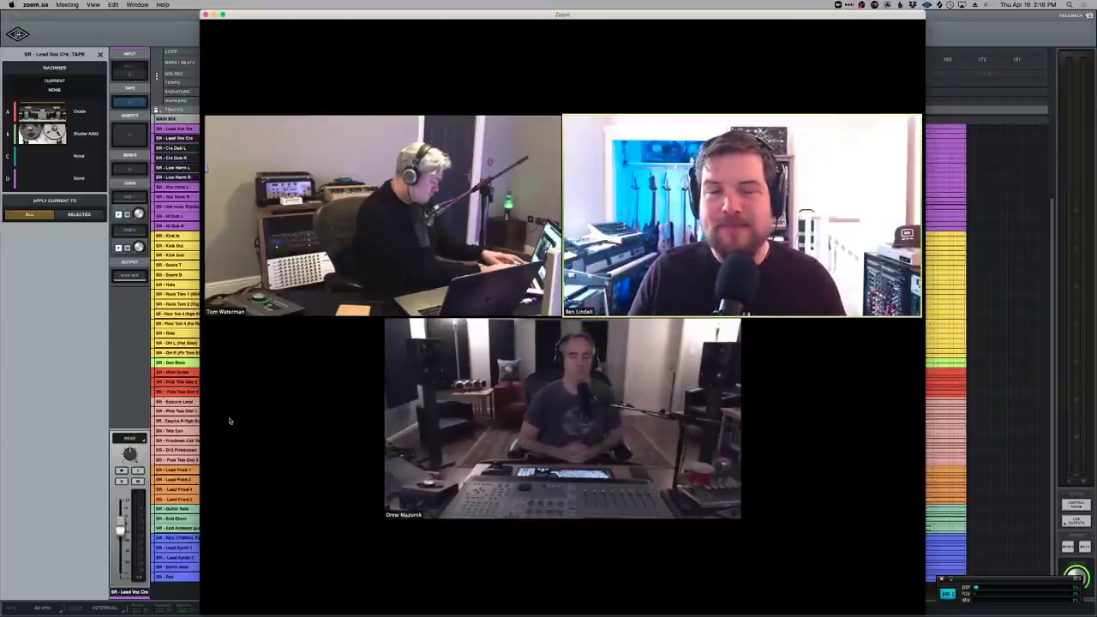
mouse_move(230, 421)
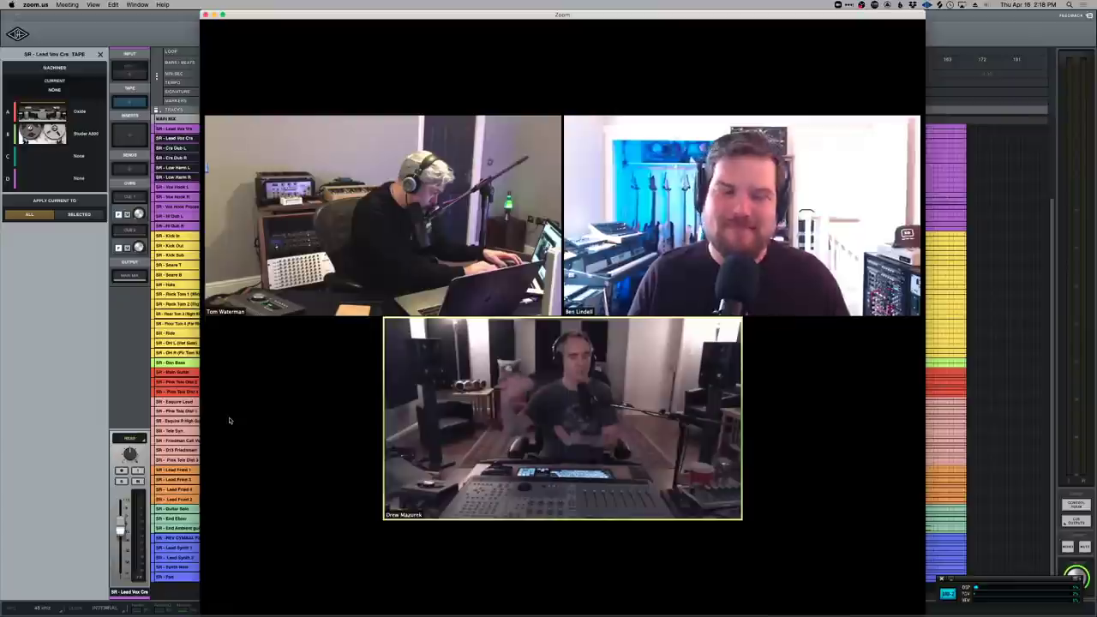
mouse_move(230, 419)
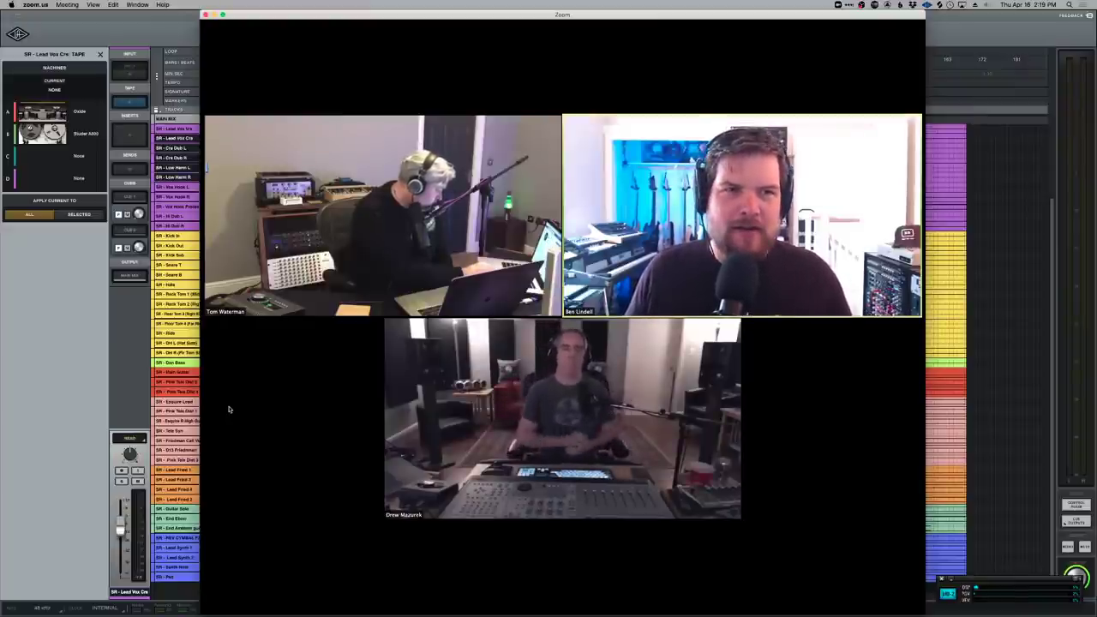
mouse_move(221, 408)
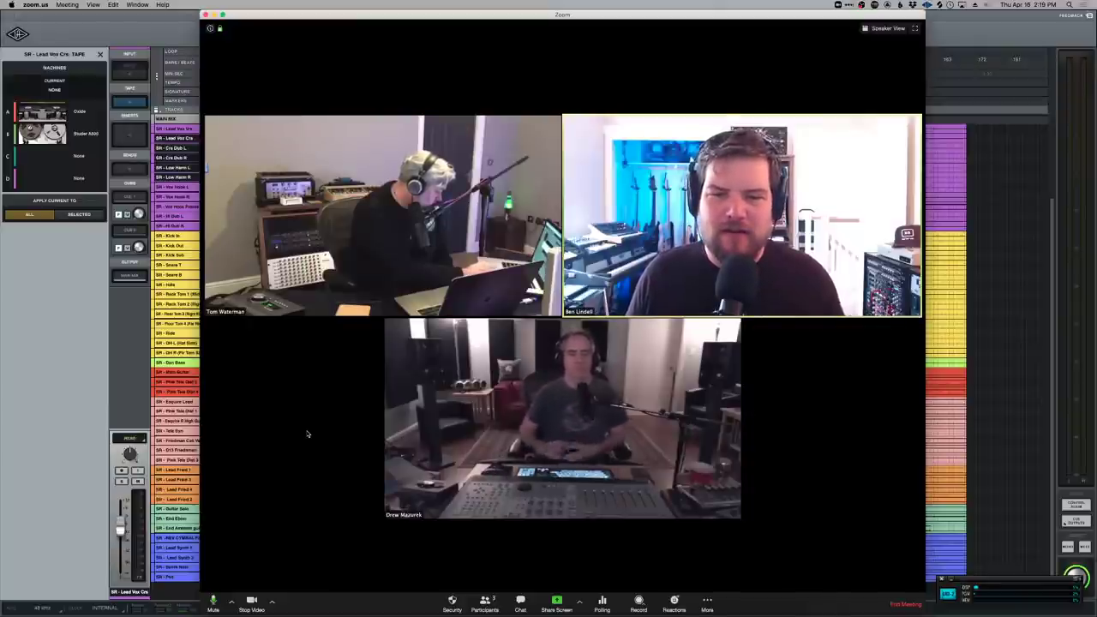
Wait while the guest shares their LUNA session with five tracks and Studer A800 tape settings.
mouse_move(331, 441)
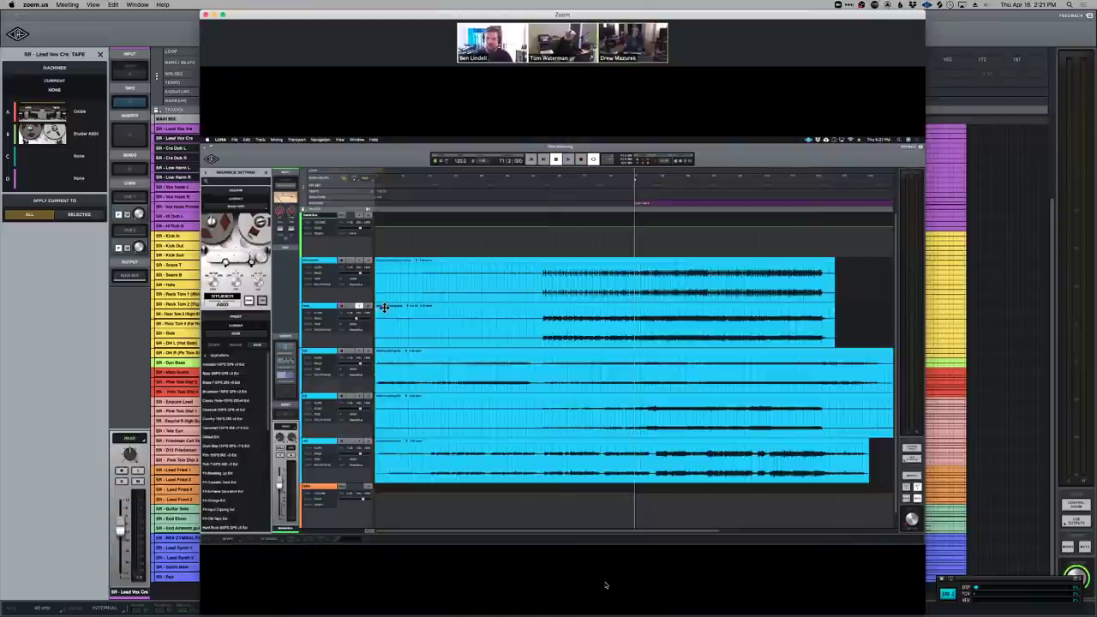
Watch the guest's shared LUNA mixer, with channel strips and faders, beneath the three video feeds.
mouse_move(605, 586)
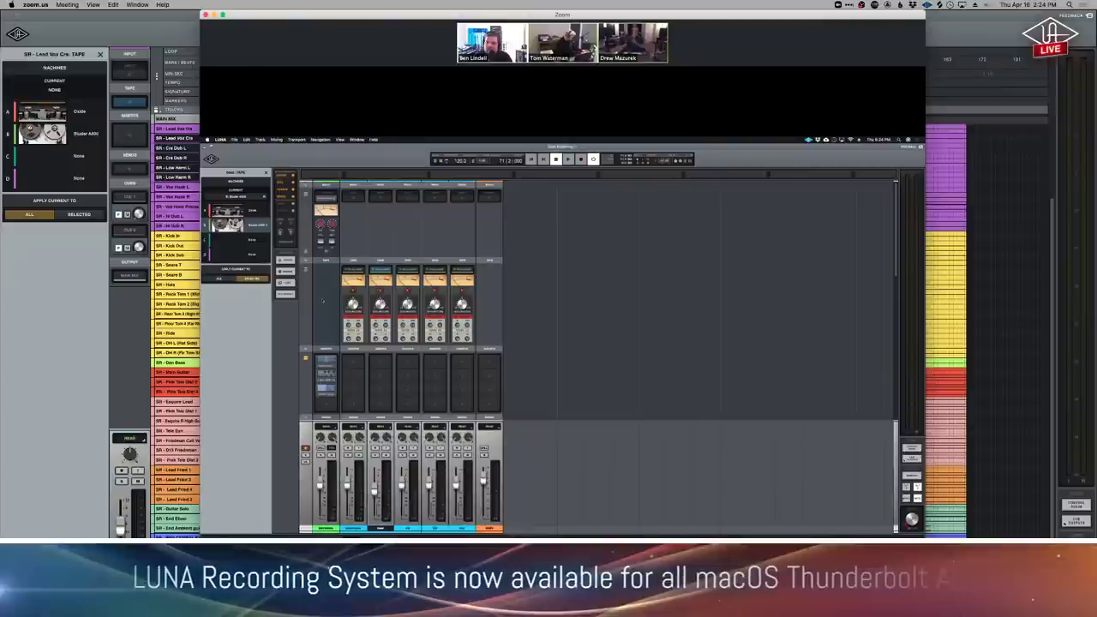
Open the Studer A800 tape machine settings and toggle between the timeline, Tracks list and mixer views.
click(232, 224)
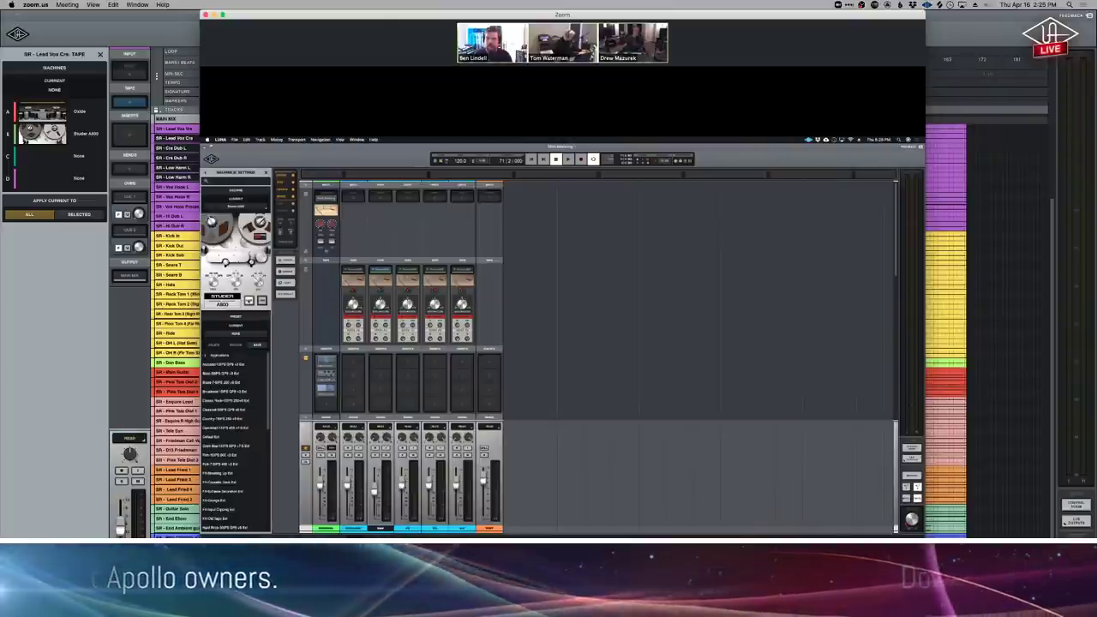
key(super+equal)
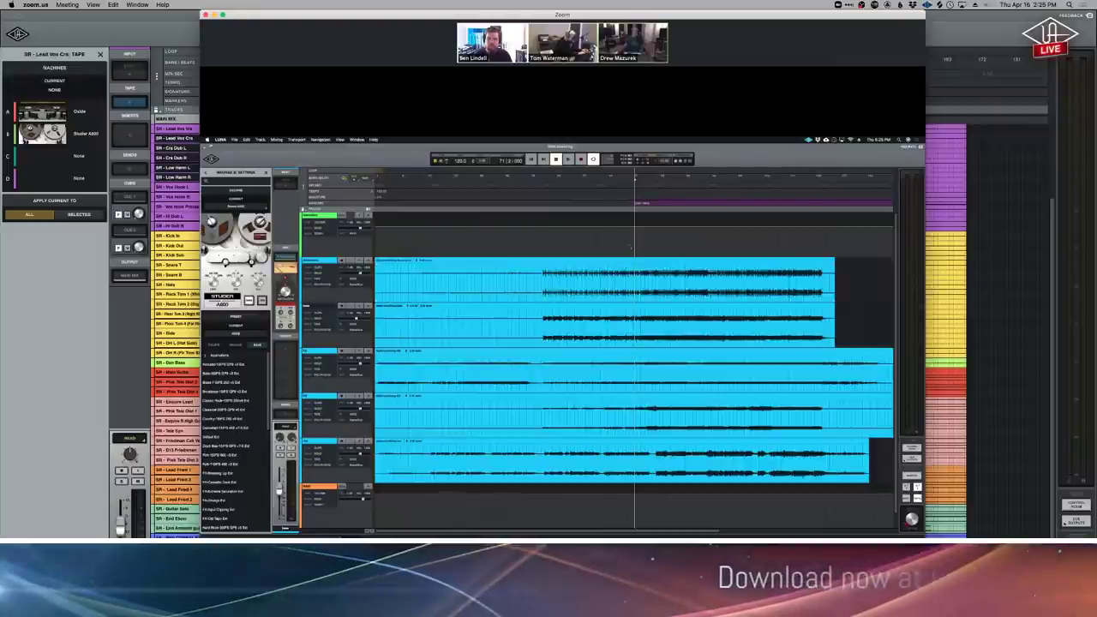
key(super+t)
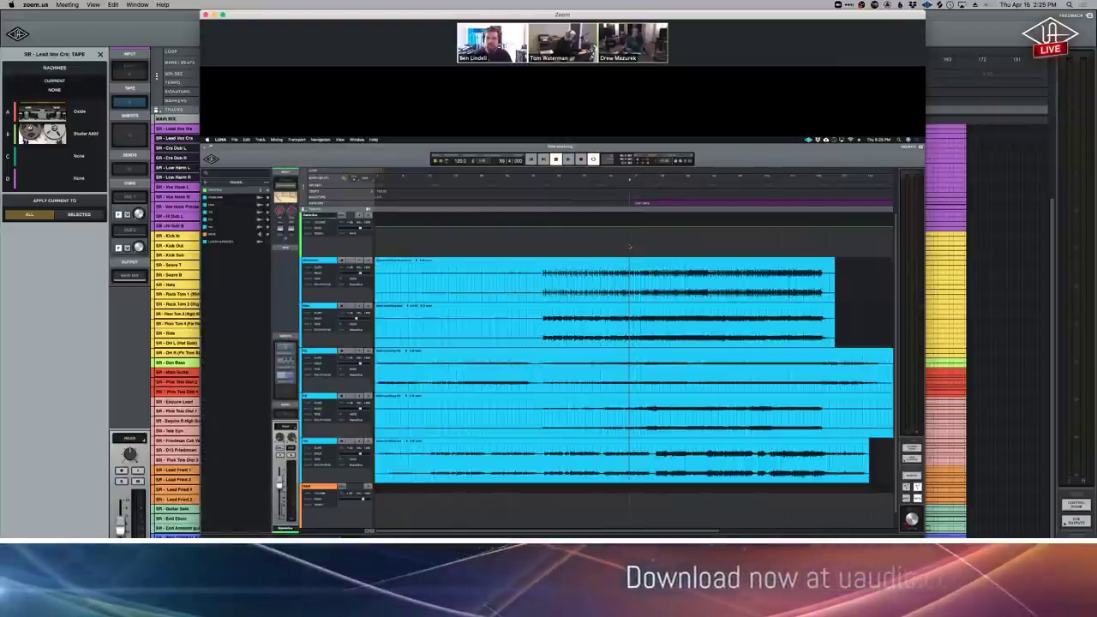
key(super+equal)
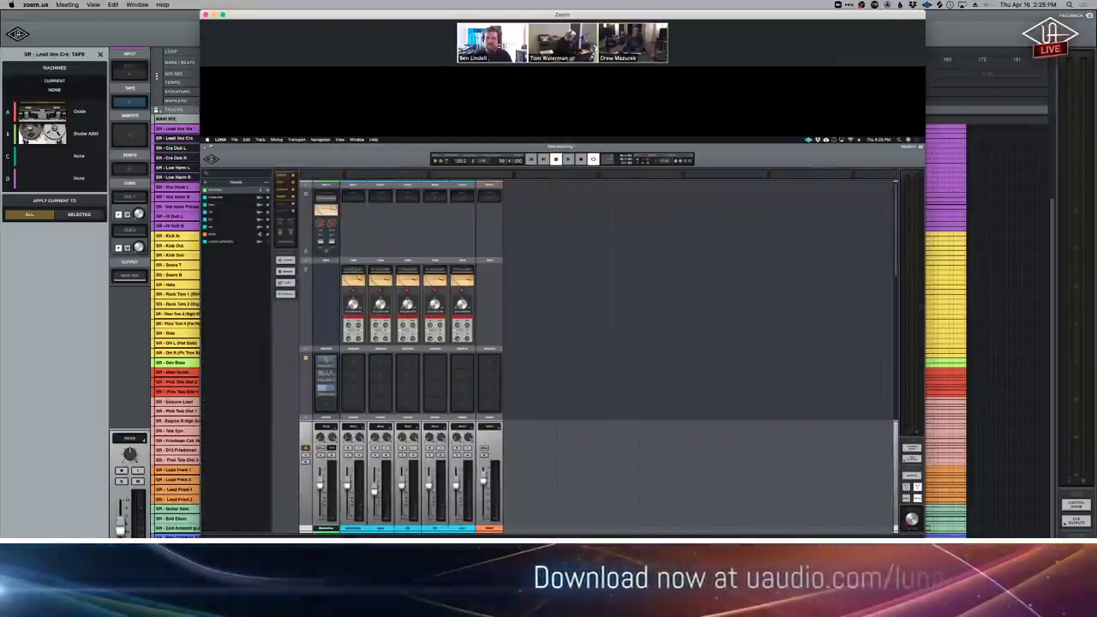
key(super+t)
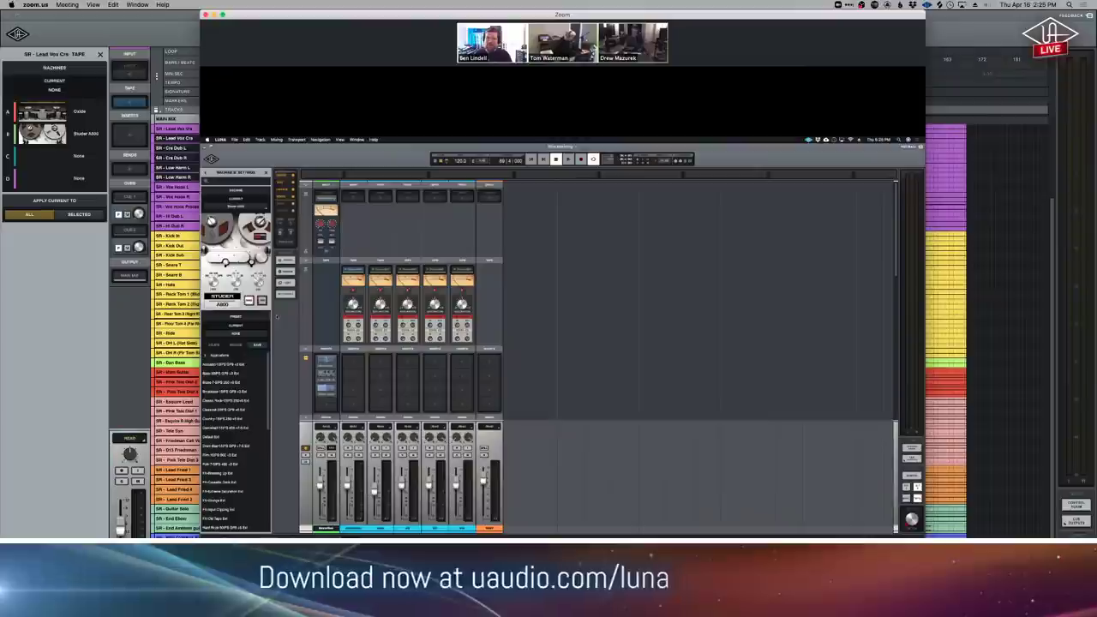
Play and stop the guest's session, then choose Stop Participant's Screen Sharing under View Options.
key(space)
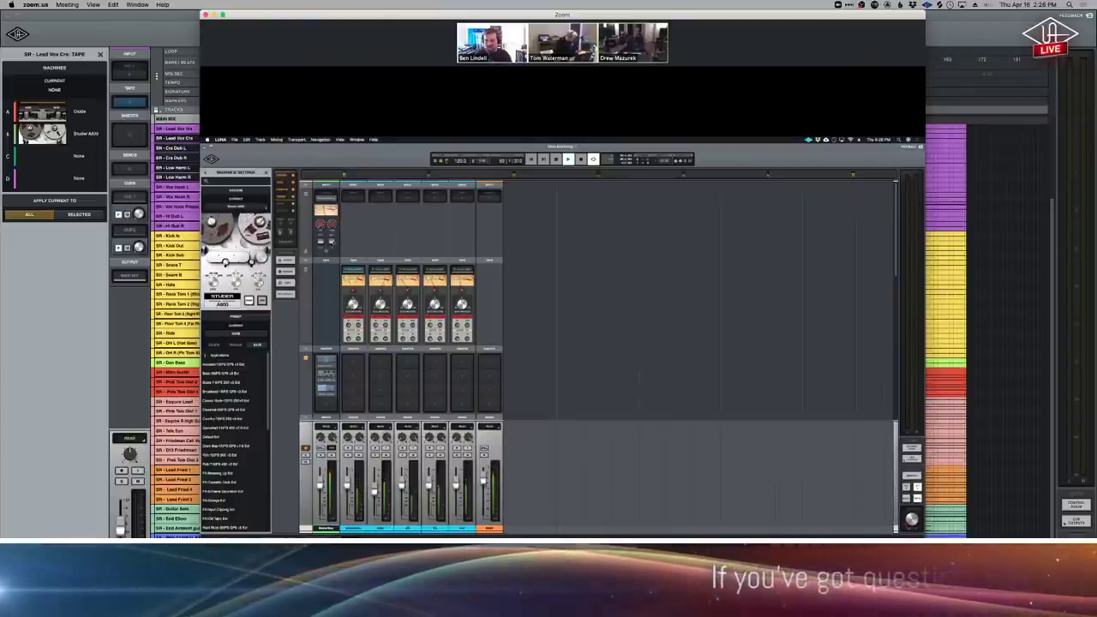
key(space)
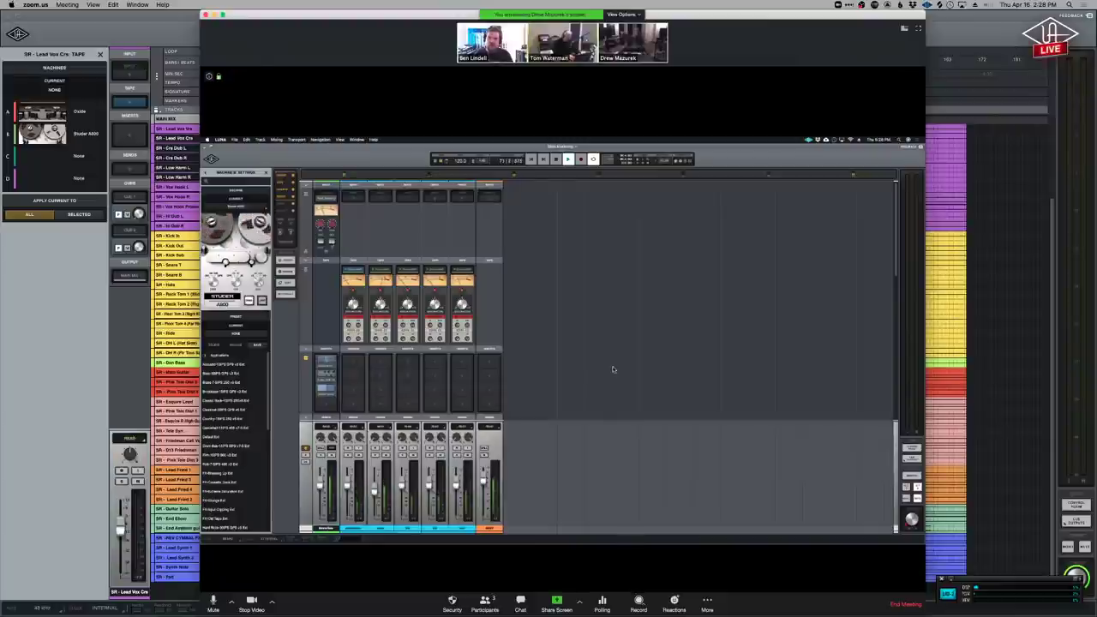
key(super+Tab)
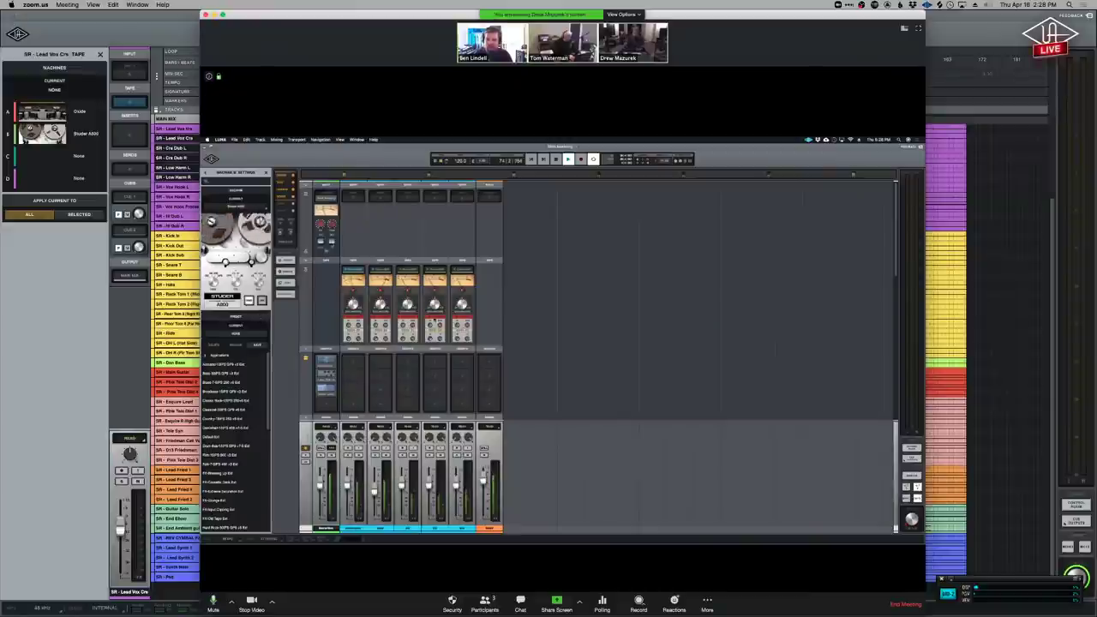
click(635, 14)
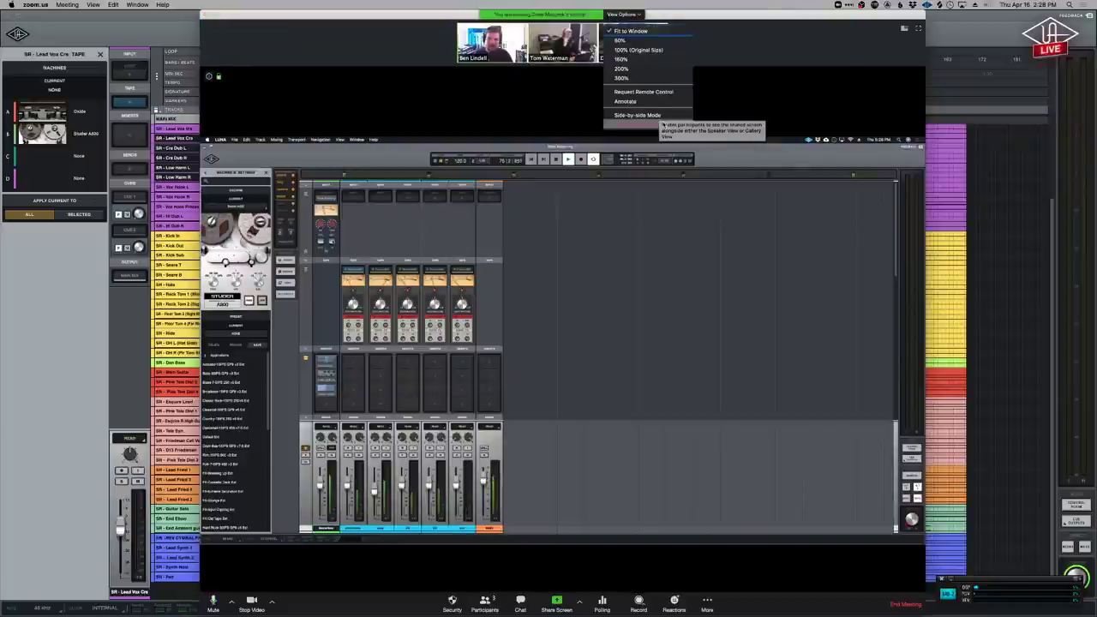
click(662, 117)
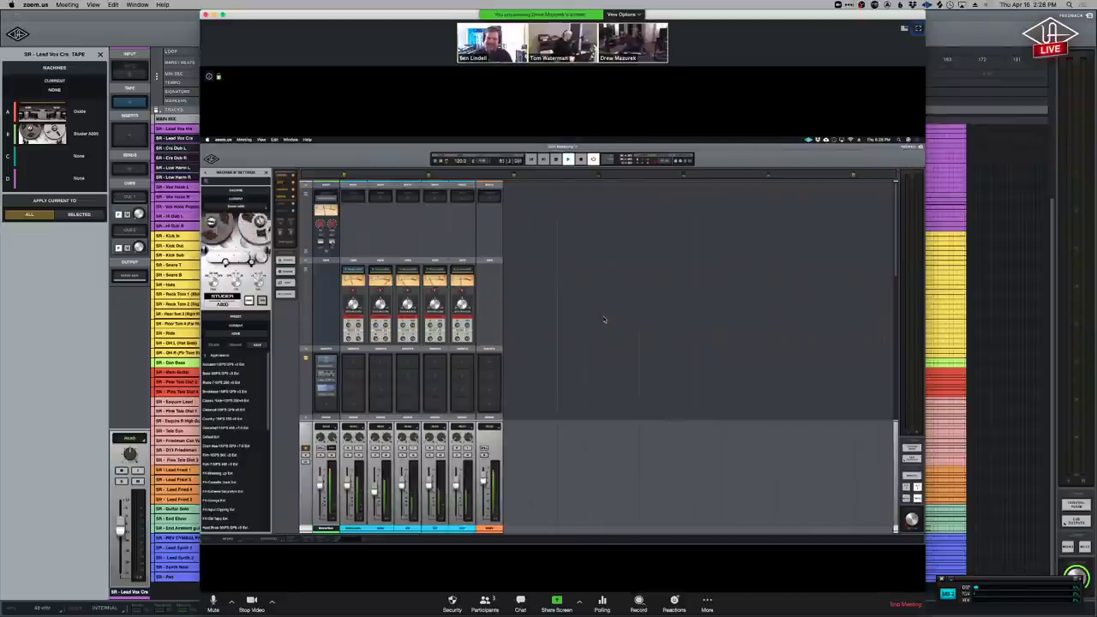
click(630, 14)
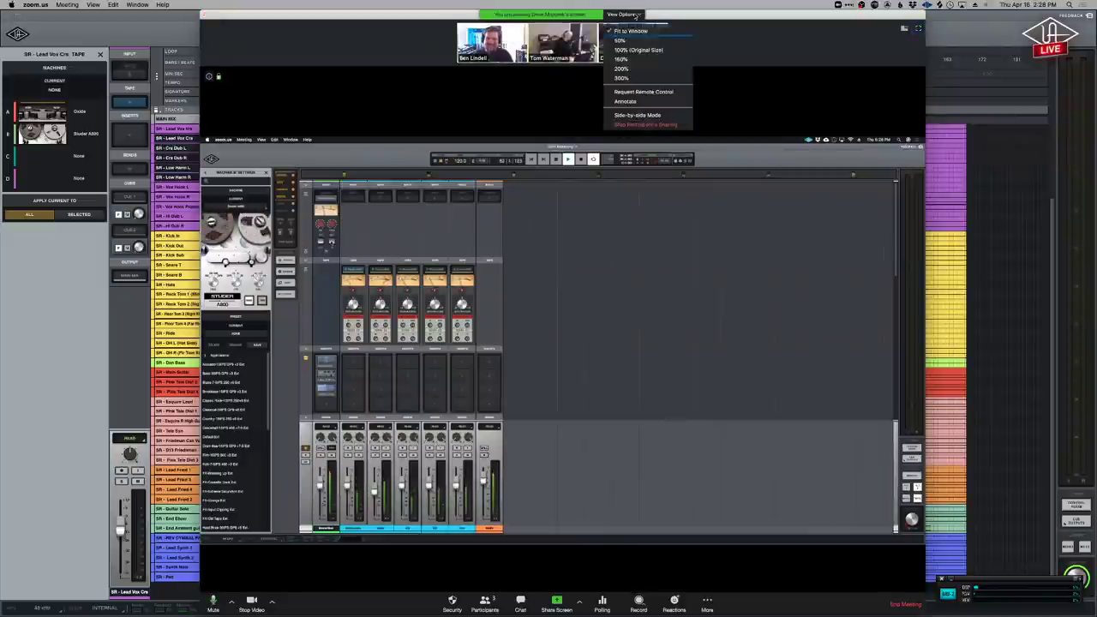
click(647, 127)
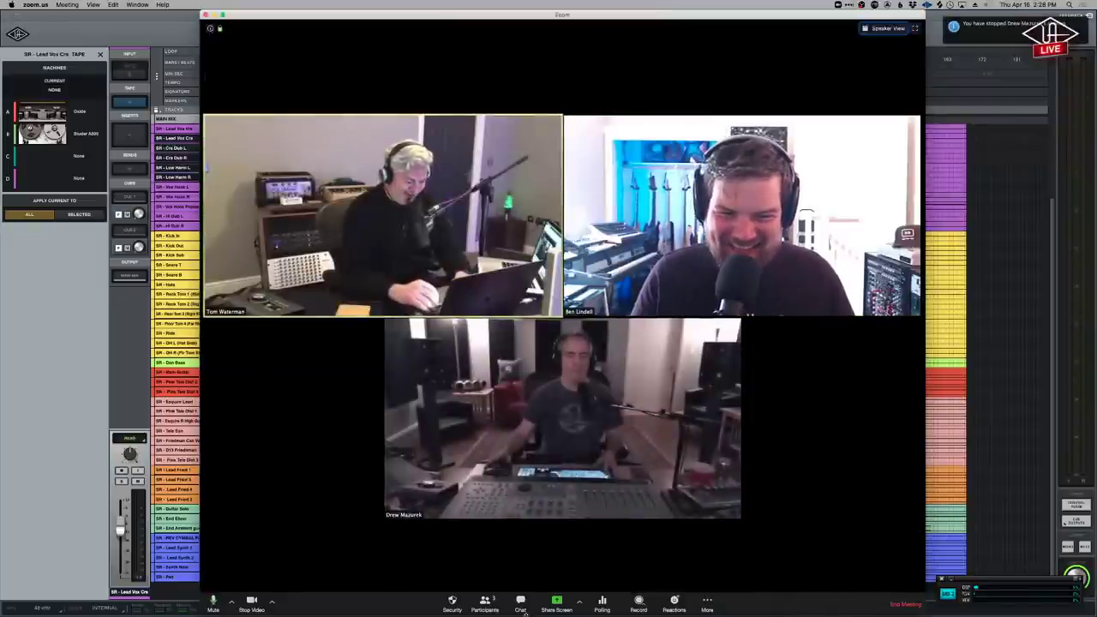
Open and close the Zoom meeting chat, then switch to Chrome's Studio Rats videos page.
click(520, 604)
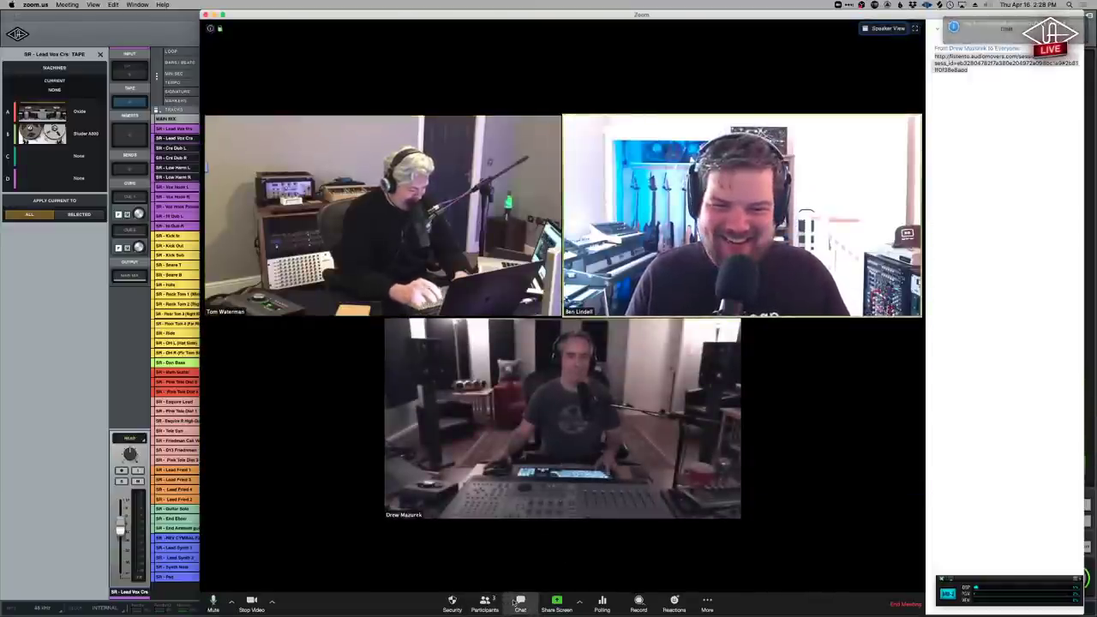
click(520, 603)
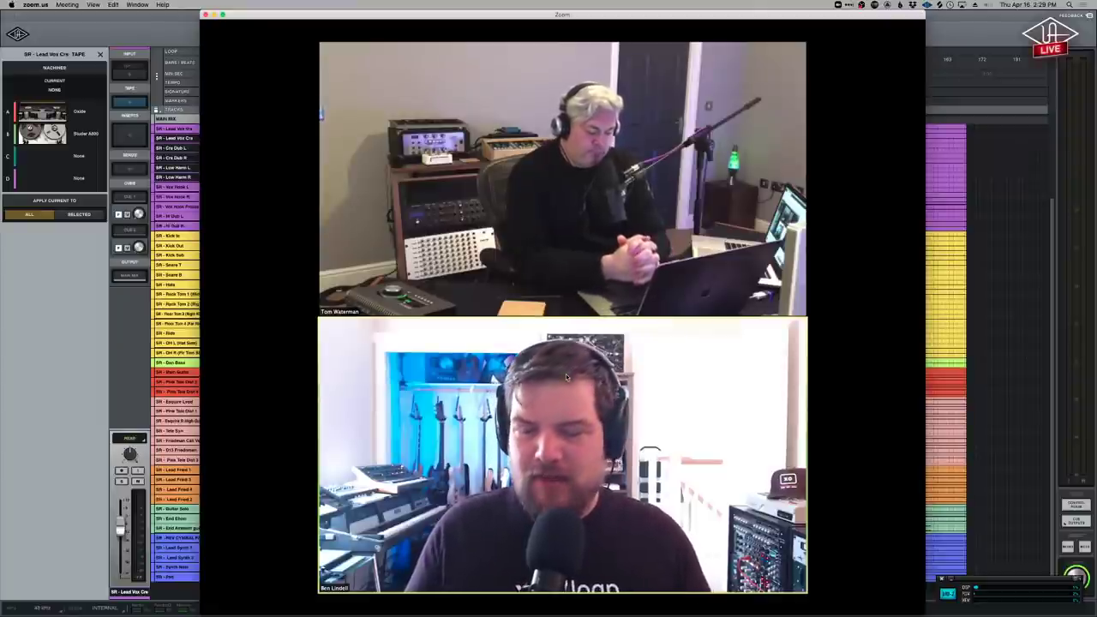
key(super+Tab)
key(super+Tab)
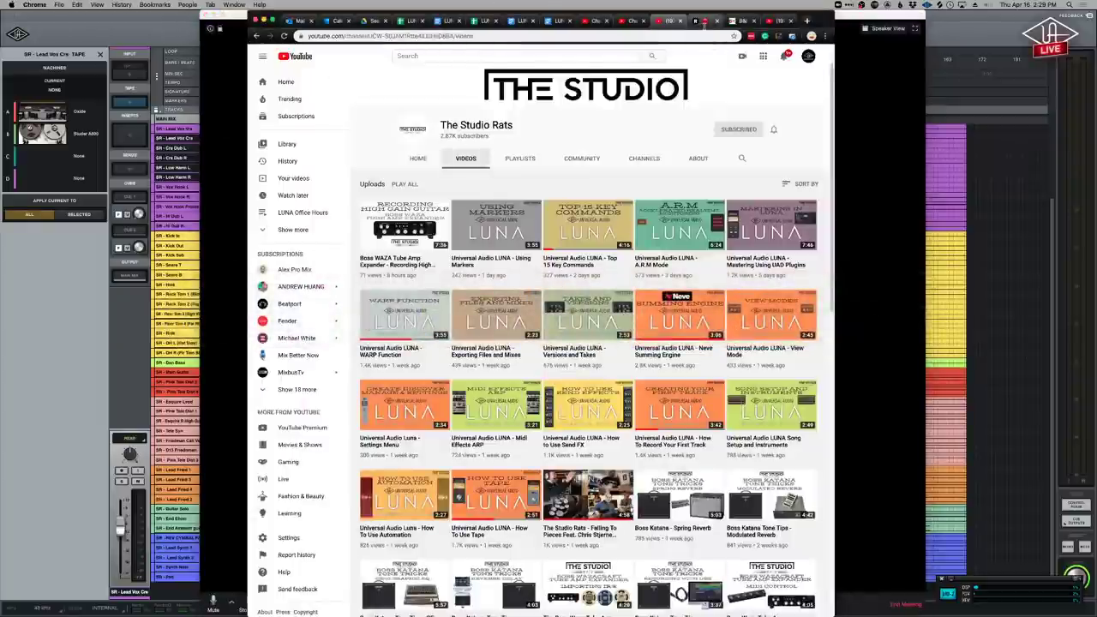
Show the Live streams list in YouTube Studio, with LUNA Office Hours #21 live now.
click(623, 21)
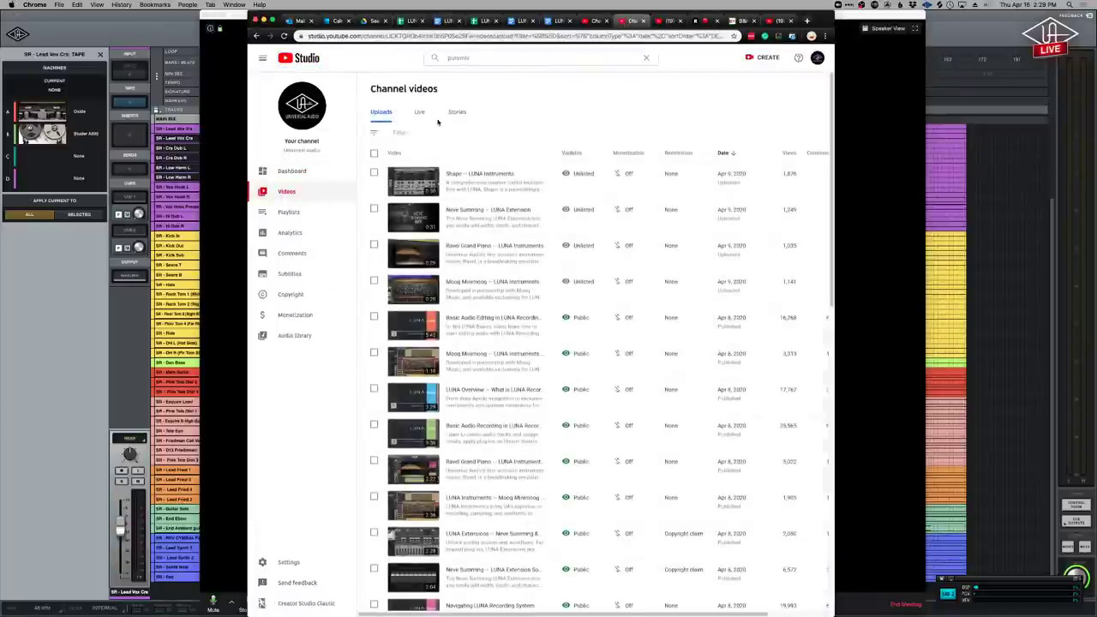
click(419, 114)
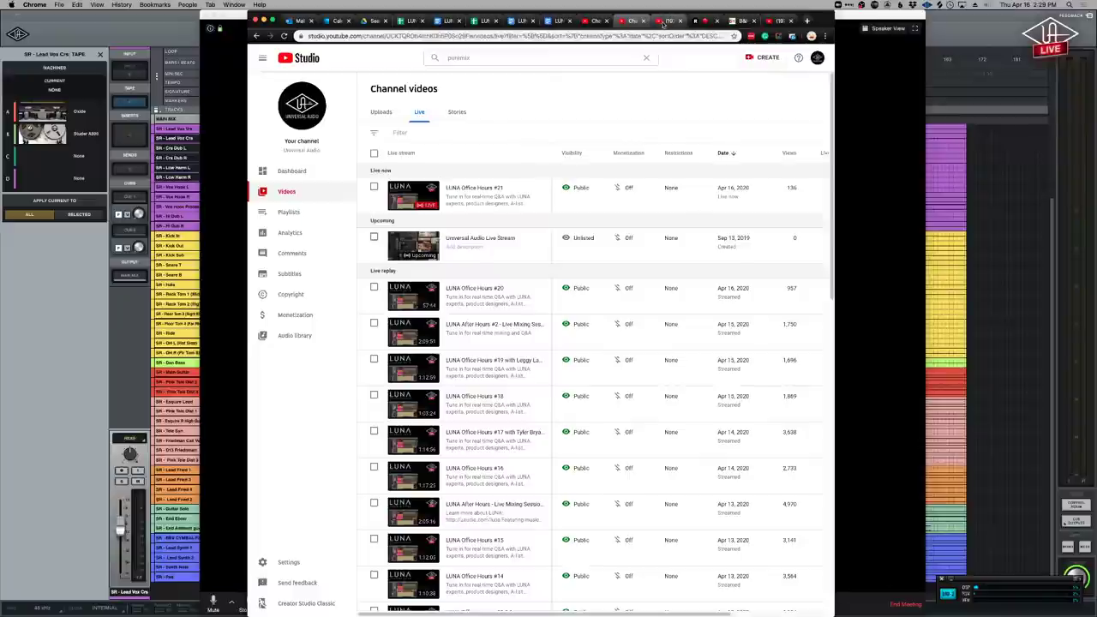
Return from YouTube Studio in Chrome to the Zoom meeting's three-person gallery.
key(super+Tab)
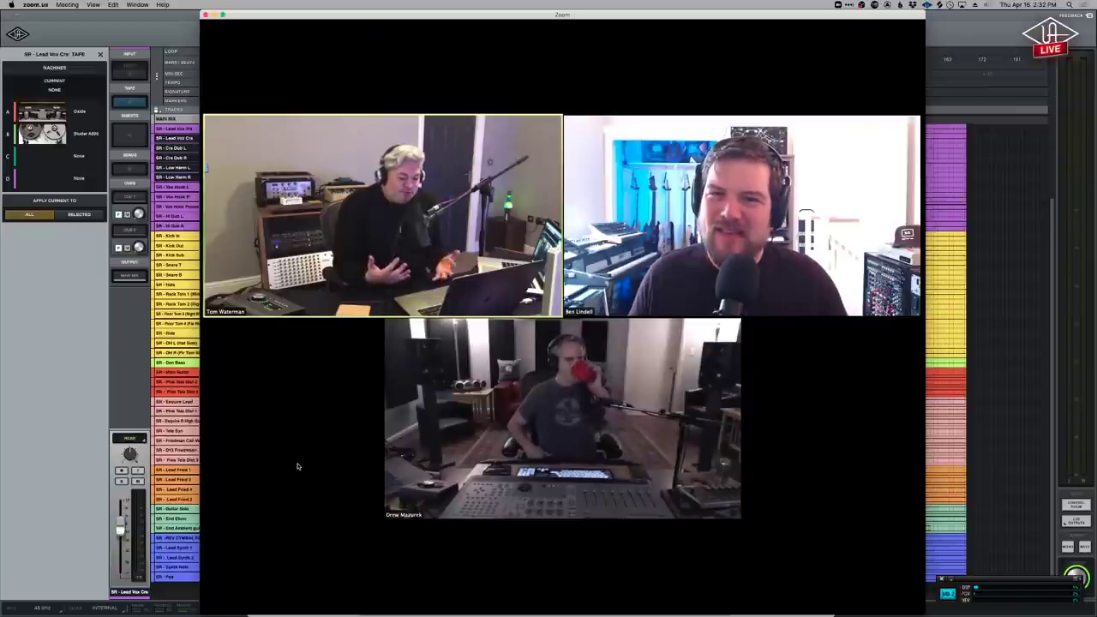
Bring Audio Hijack's ListenTo Send Receive session in front of the Zoom call.
mouse_move(296, 465)
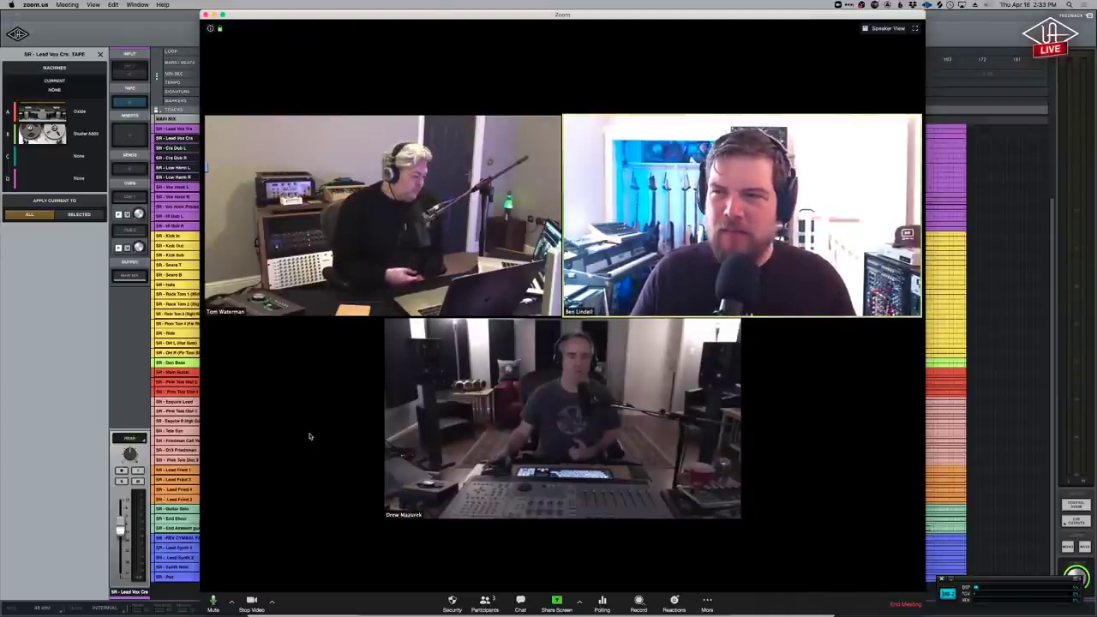
key(super+Tab)
key(super+Tab)
key(super+Tab)
key(super+Tab)
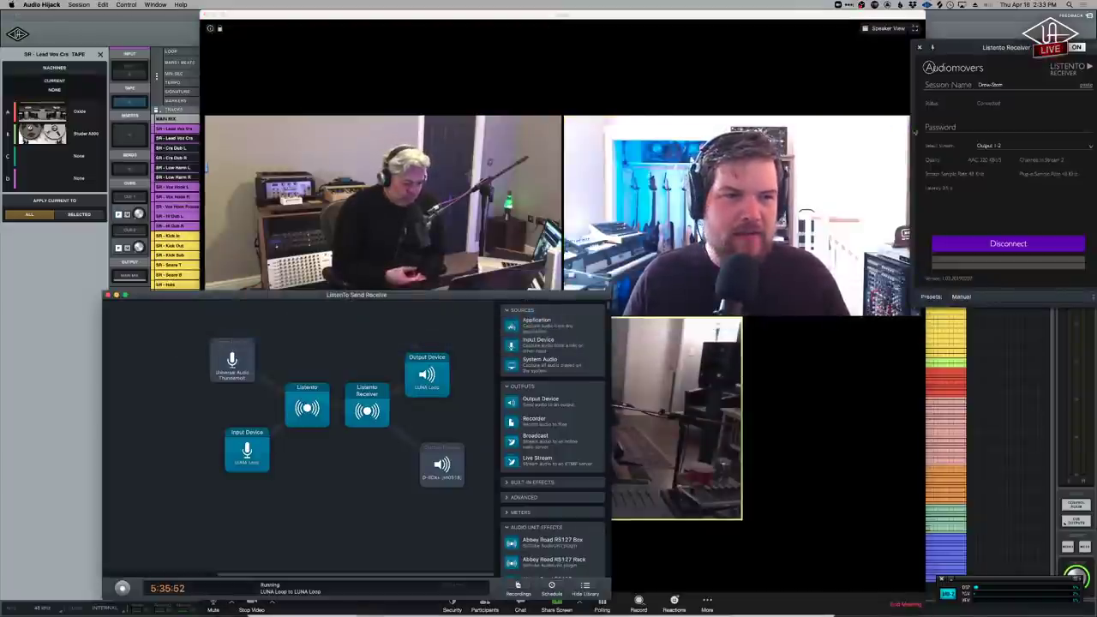
Show the Listento Receiver window, then return to Zoom's shared LUNA mixer.
click(367, 408)
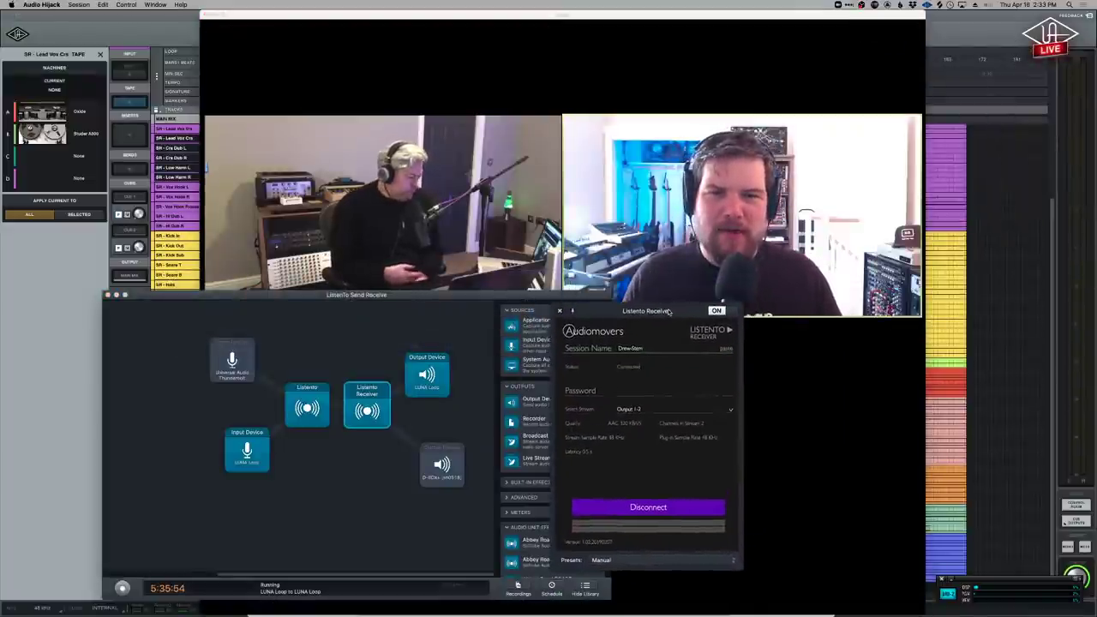
click(798, 440)
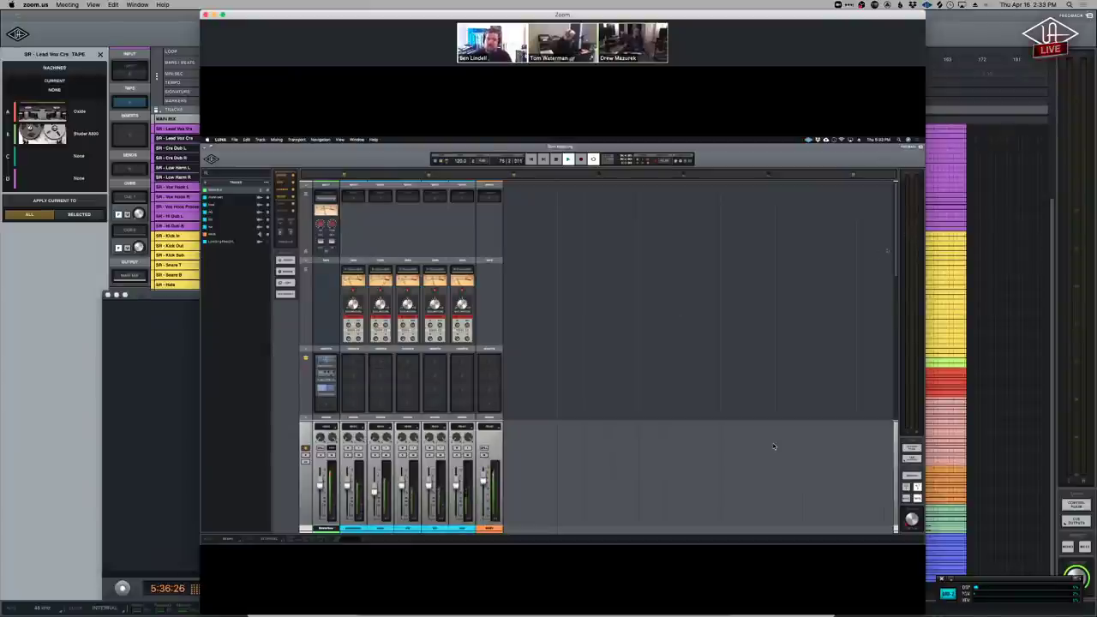
Bring Zoom's three-person gallery view in front of the LUNA session.
mouse_move(767, 441)
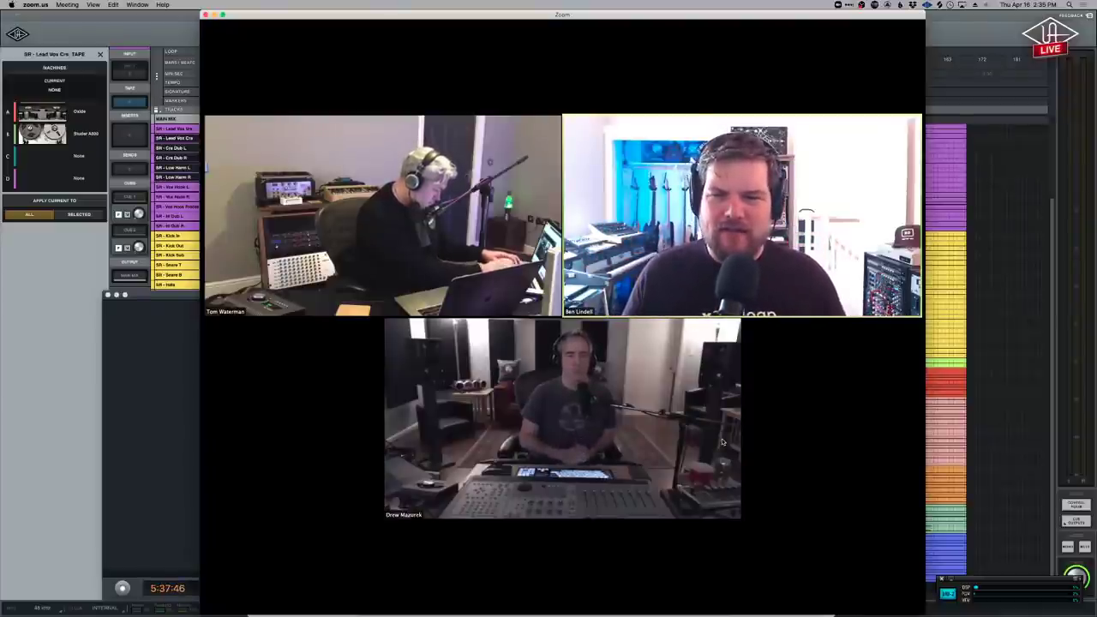
mouse_move(797, 489)
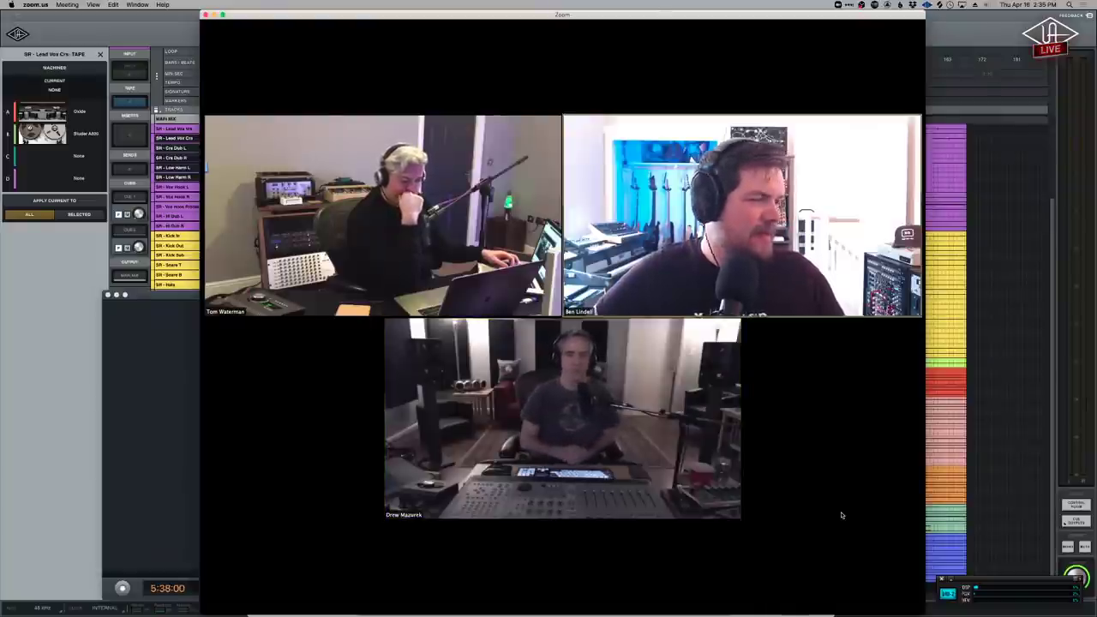
mouse_move(791, 515)
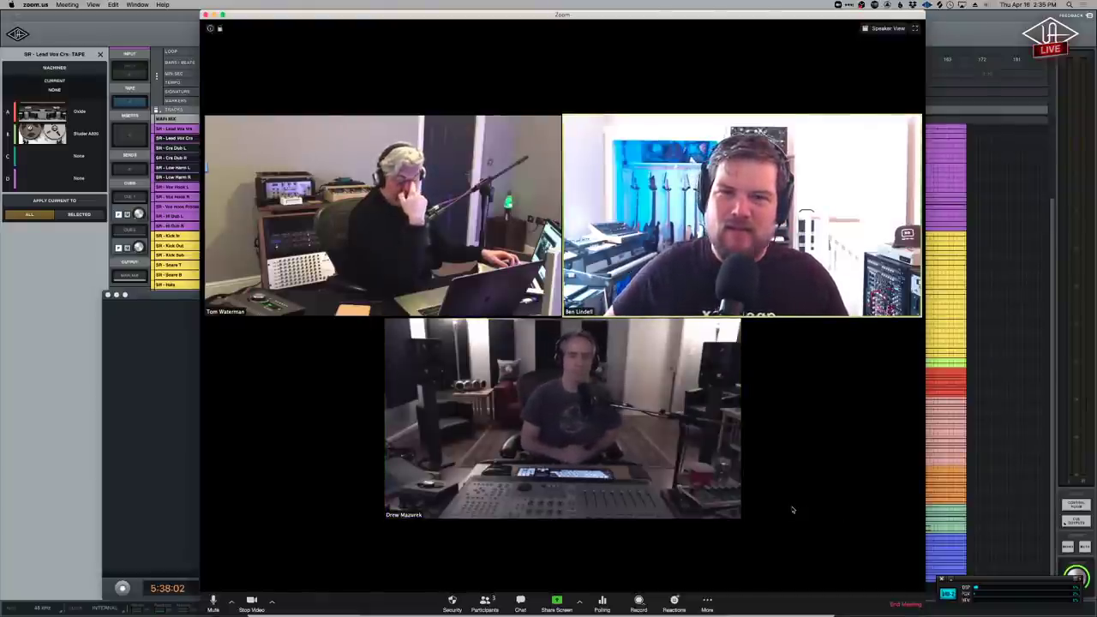
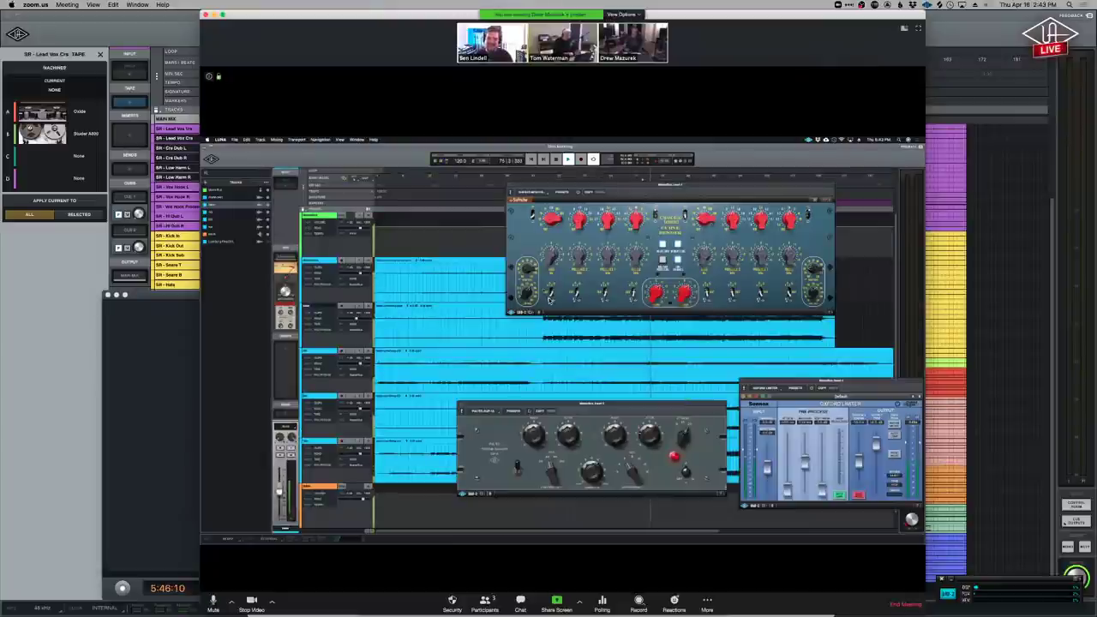
Stop the participant's screen share from Zoom's View Options to show all three camera feeds.
click(631, 15)
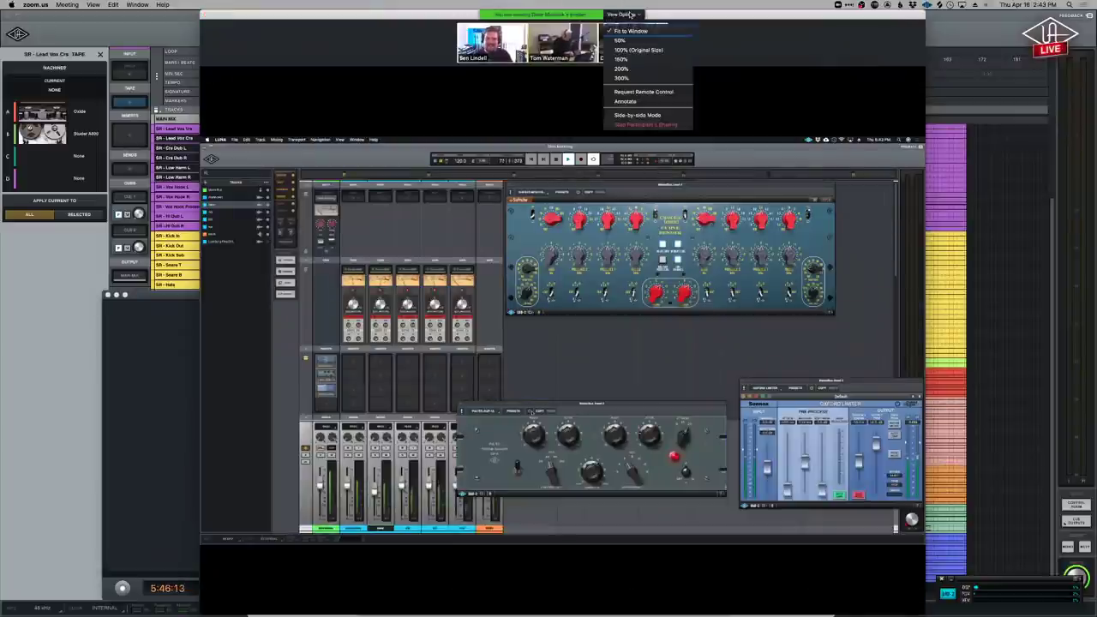
click(649, 122)
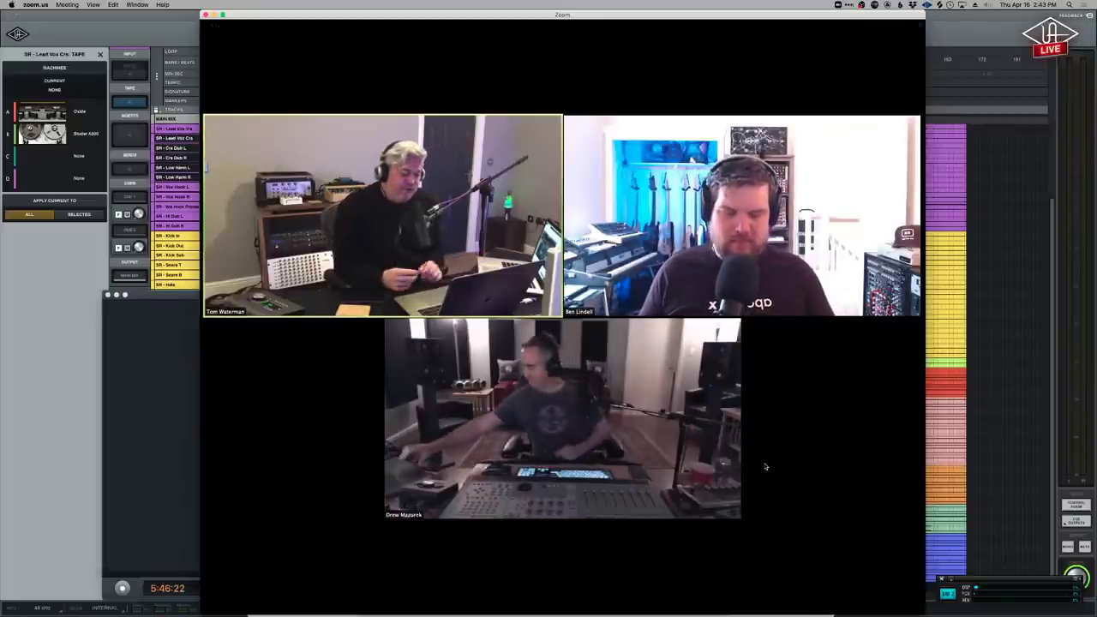
Wait in gallery view until the LUNA mixer with its Mixdown panel is shared again.
mouse_move(815, 463)
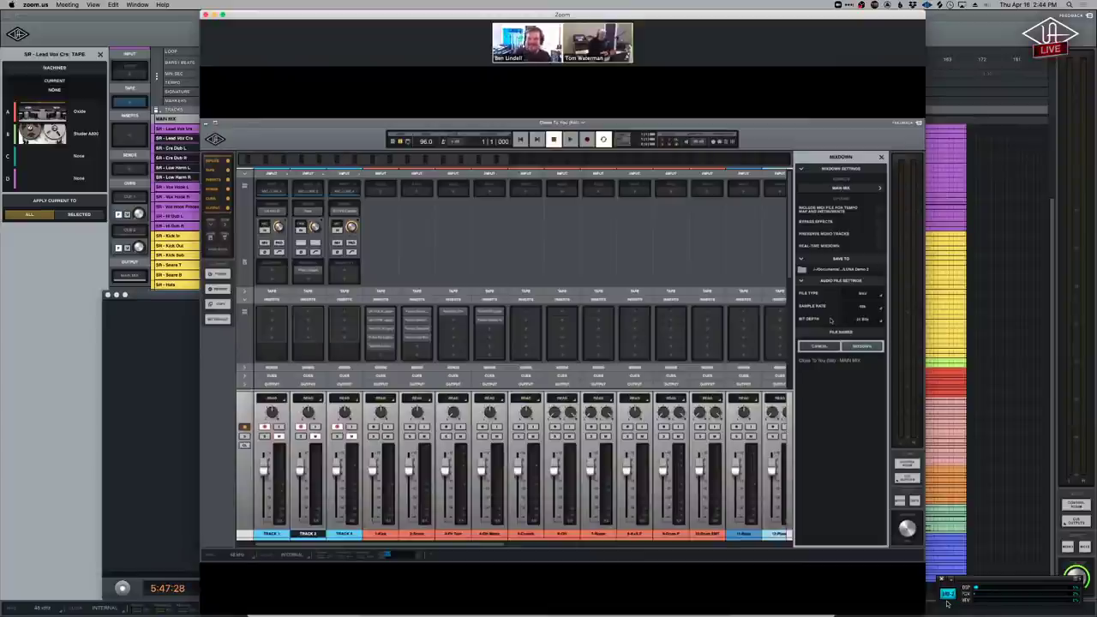
Set the mixdown to AAC with CBR encoding at 256 kbps, then close the Mixdown panel.
click(864, 297)
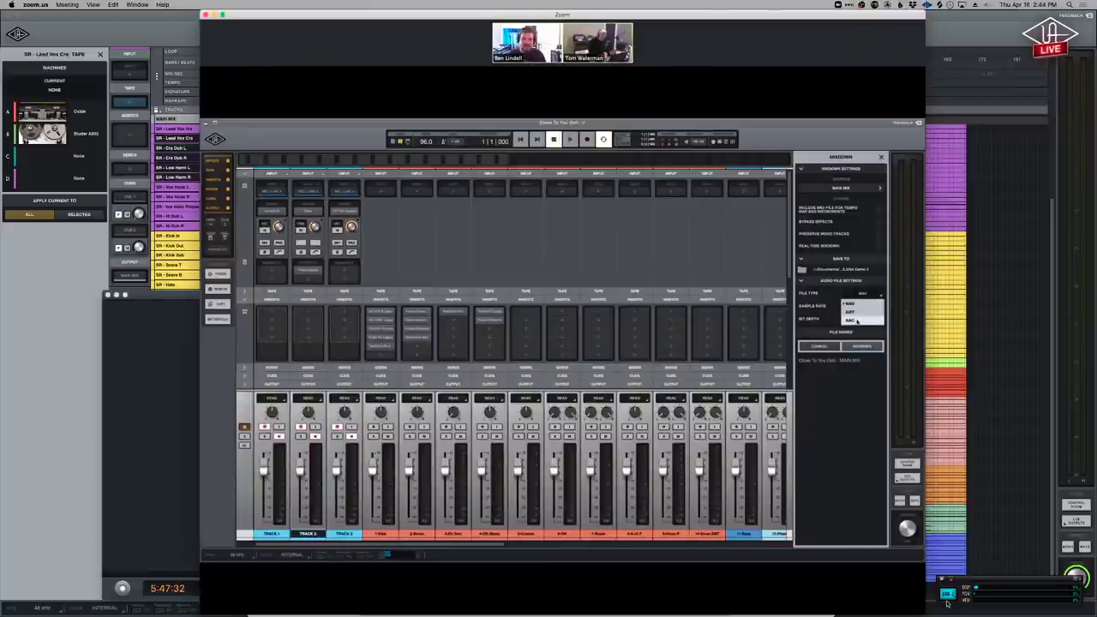
click(850, 320)
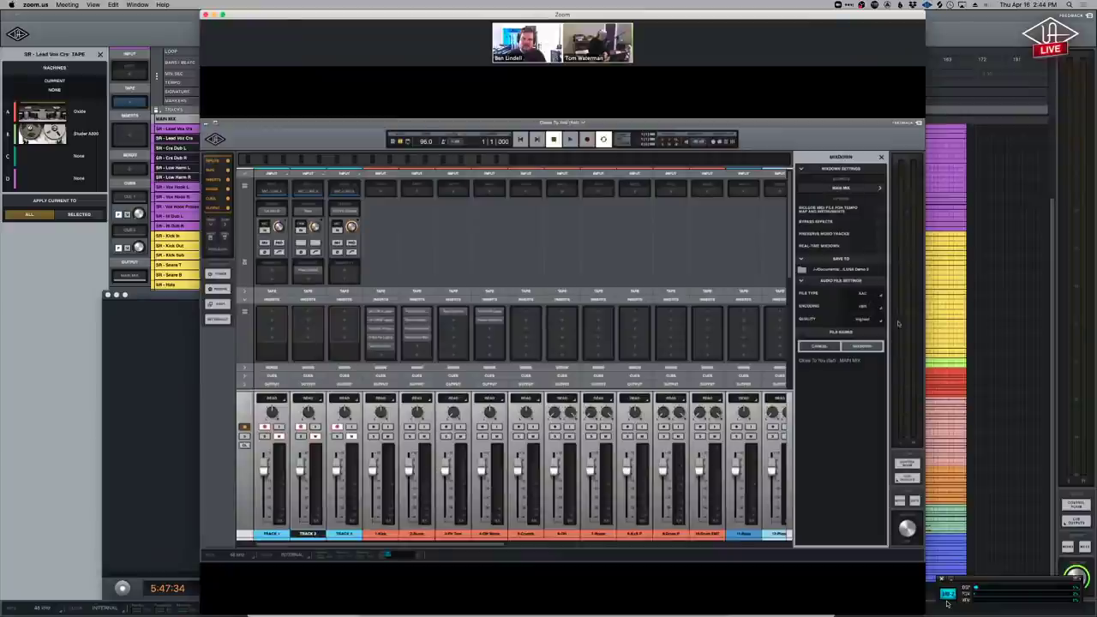
click(865, 307)
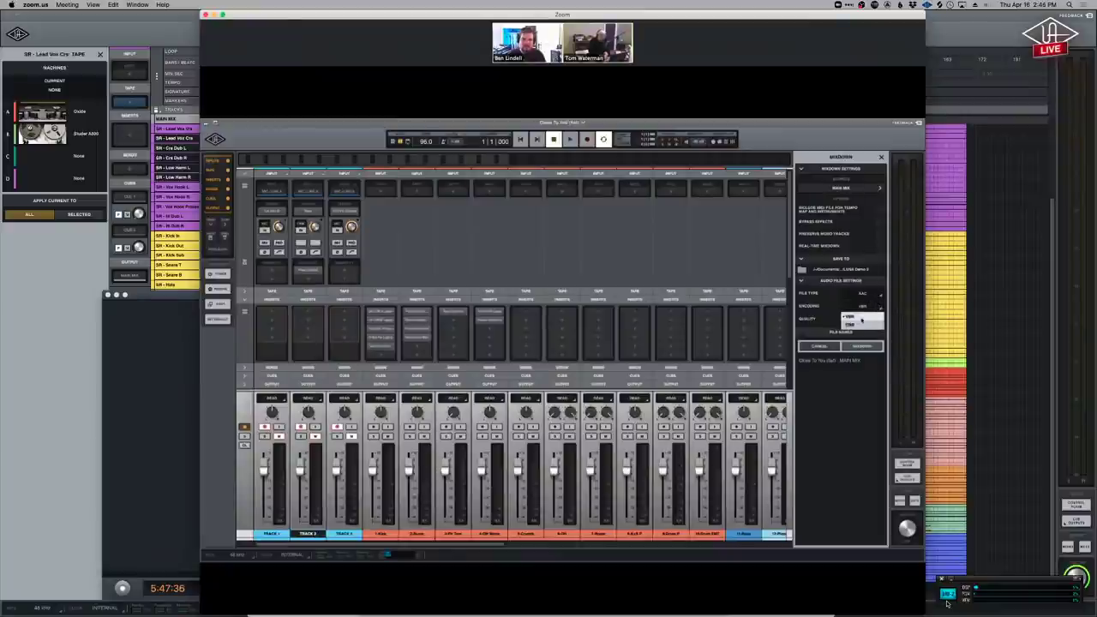
click(867, 326)
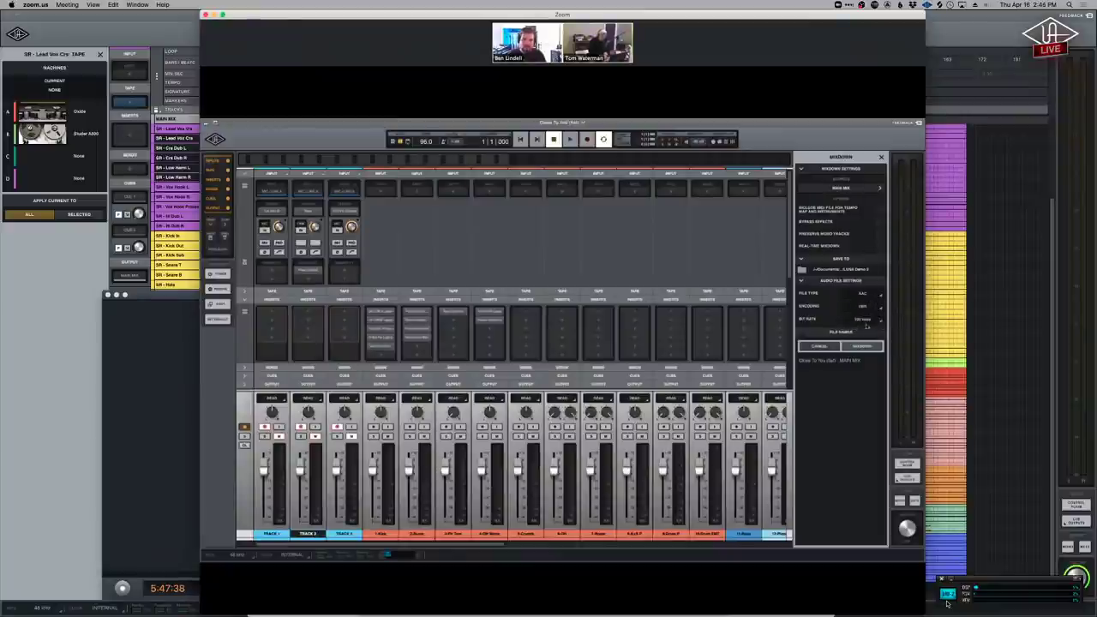
click(871, 320)
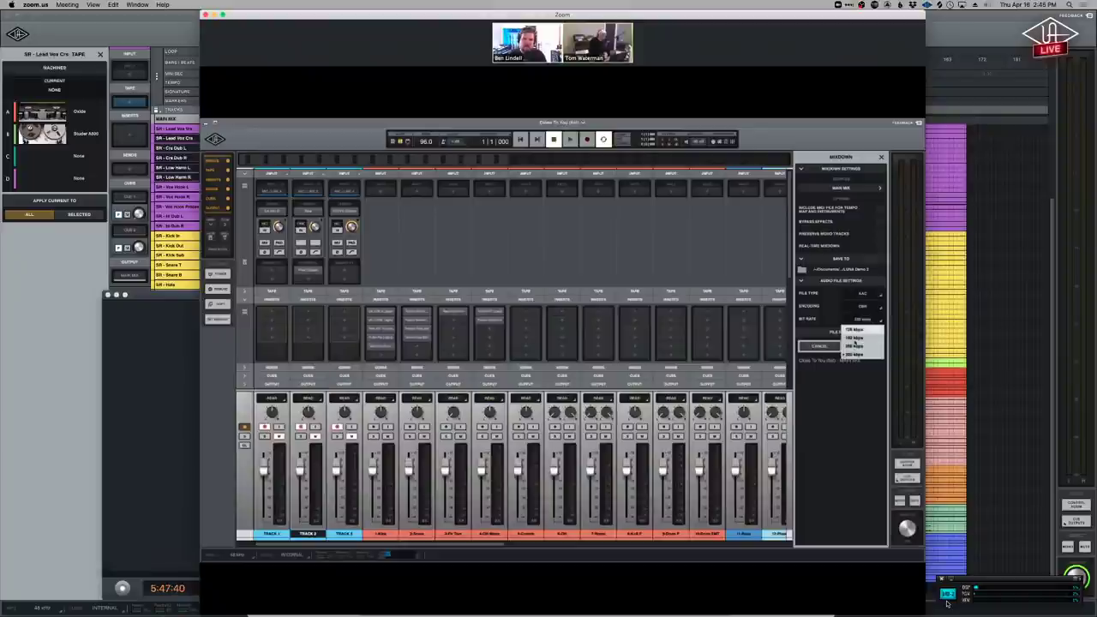
click(856, 348)
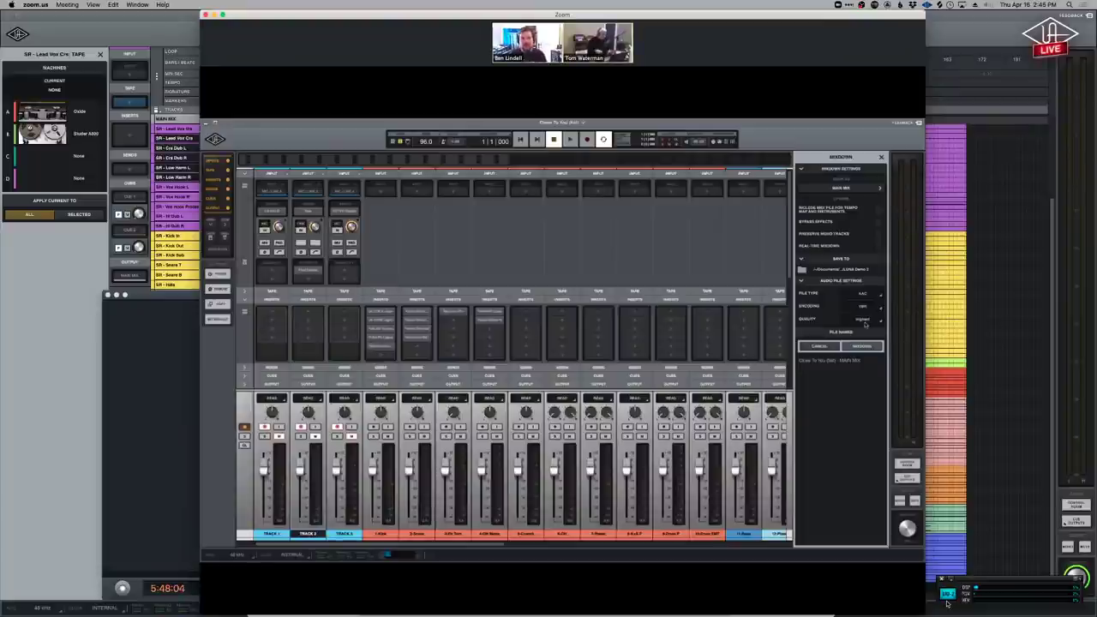
key(Escape)
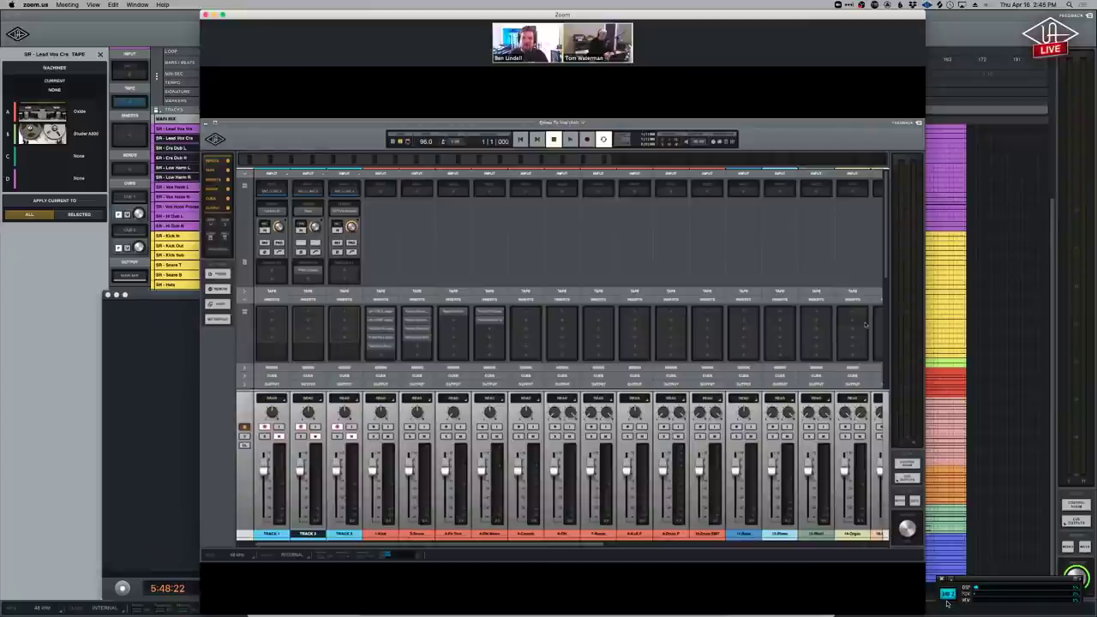
Launch To MP3 Converter Free by searching 'mp3' in Alfred.
key(alt+space)
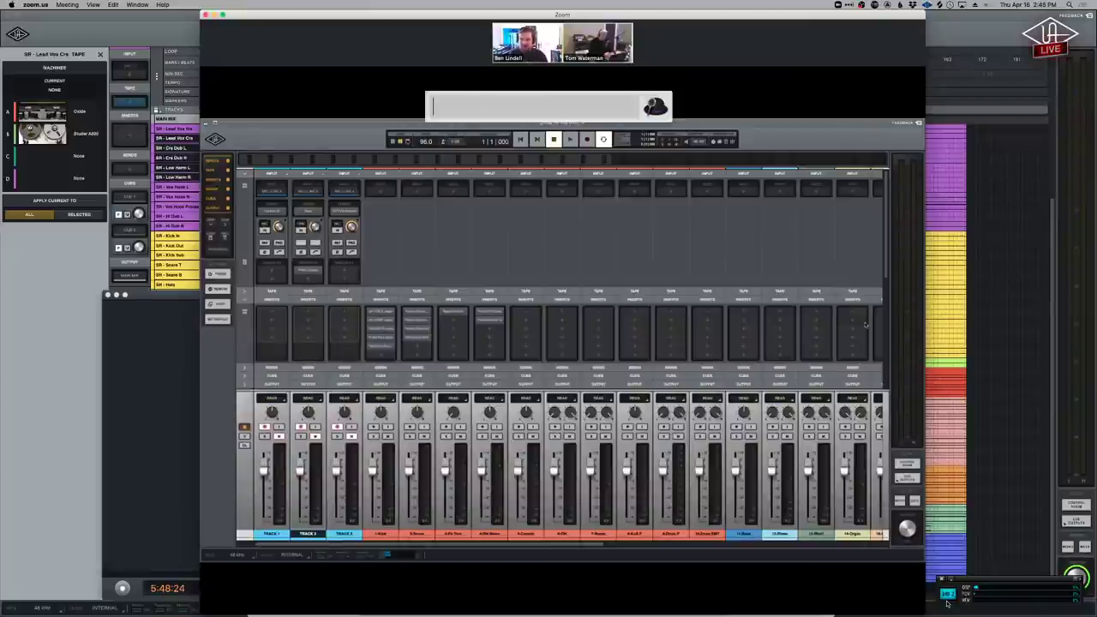
text(aolz)
key(BackSpace)
key(BackSpace)
key(BackSpace)
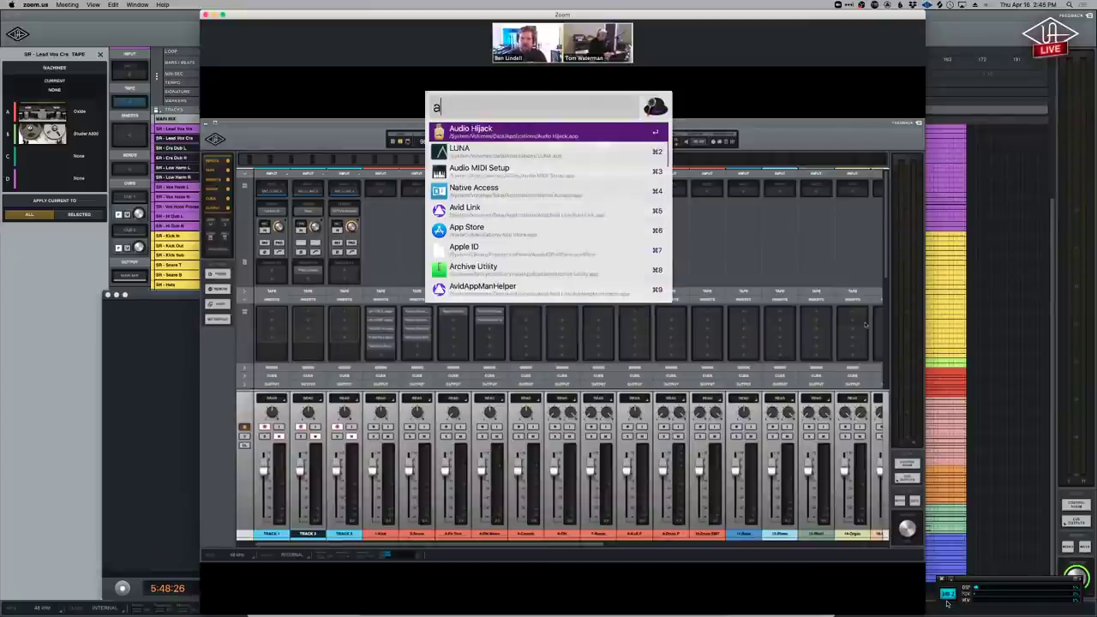
key(BackSpace)
text(mp3)
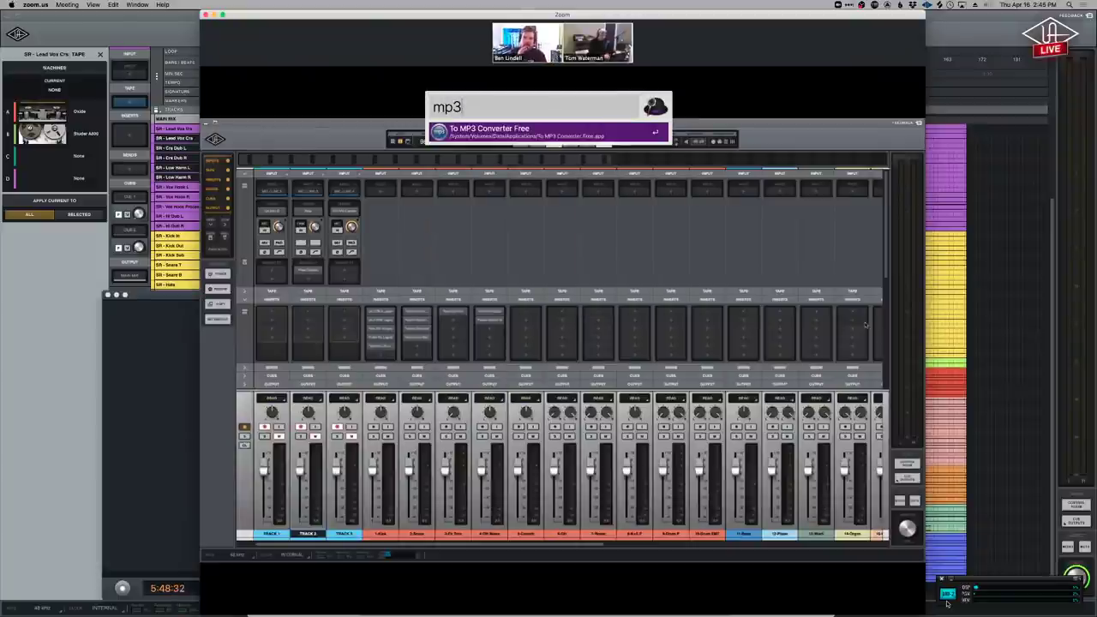
key(Return)
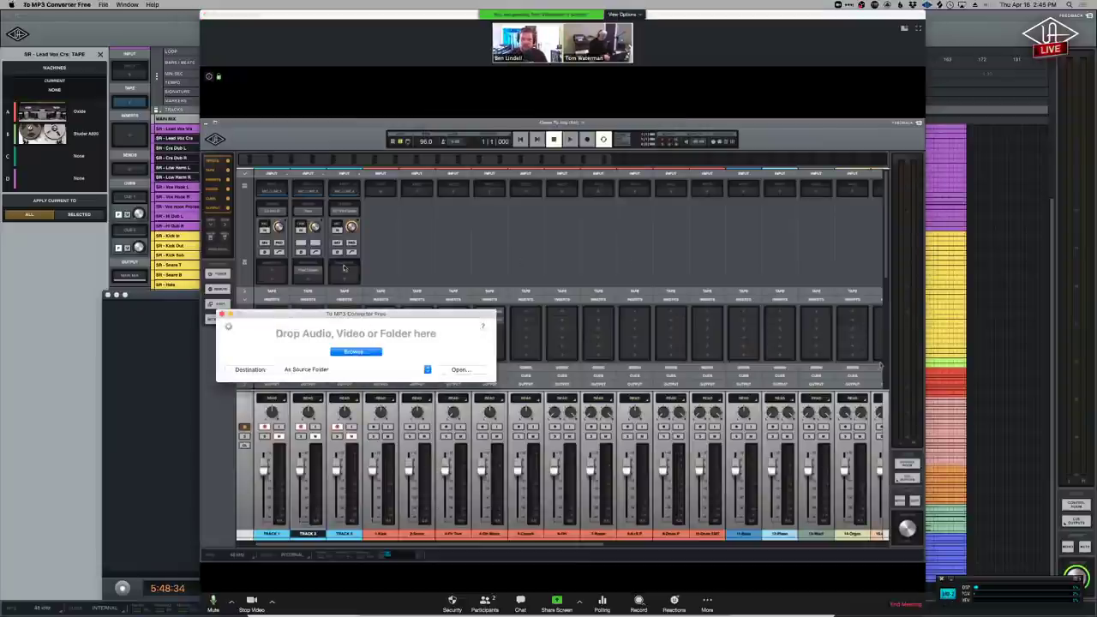
Move the converter window up and open its Preferences on the Format settings.
drag(362, 314, 563, 250)
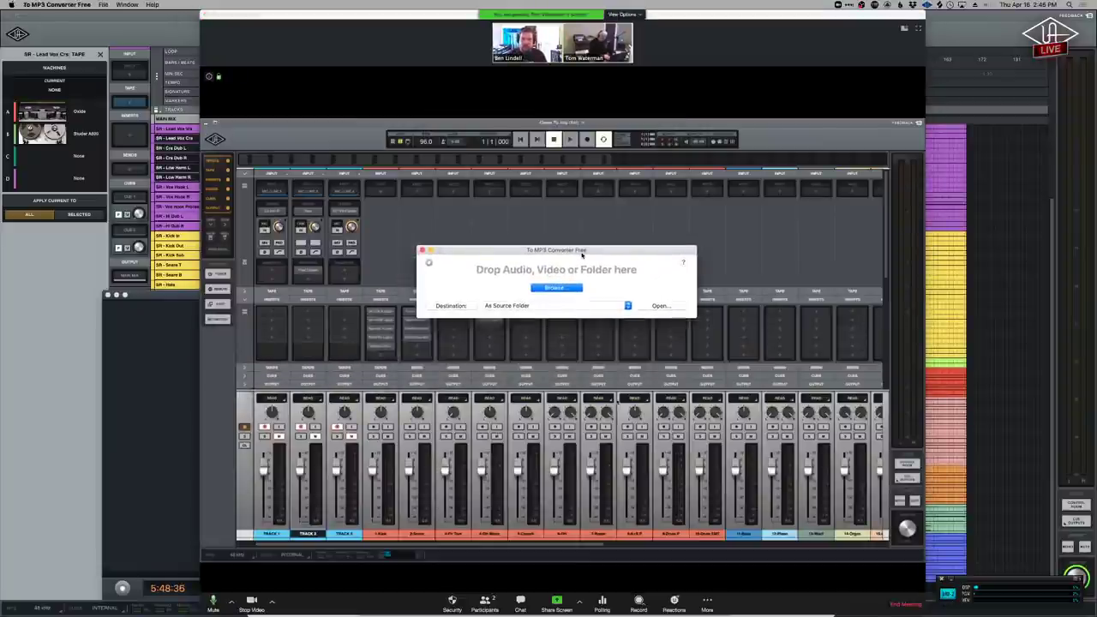
key(super+comma)
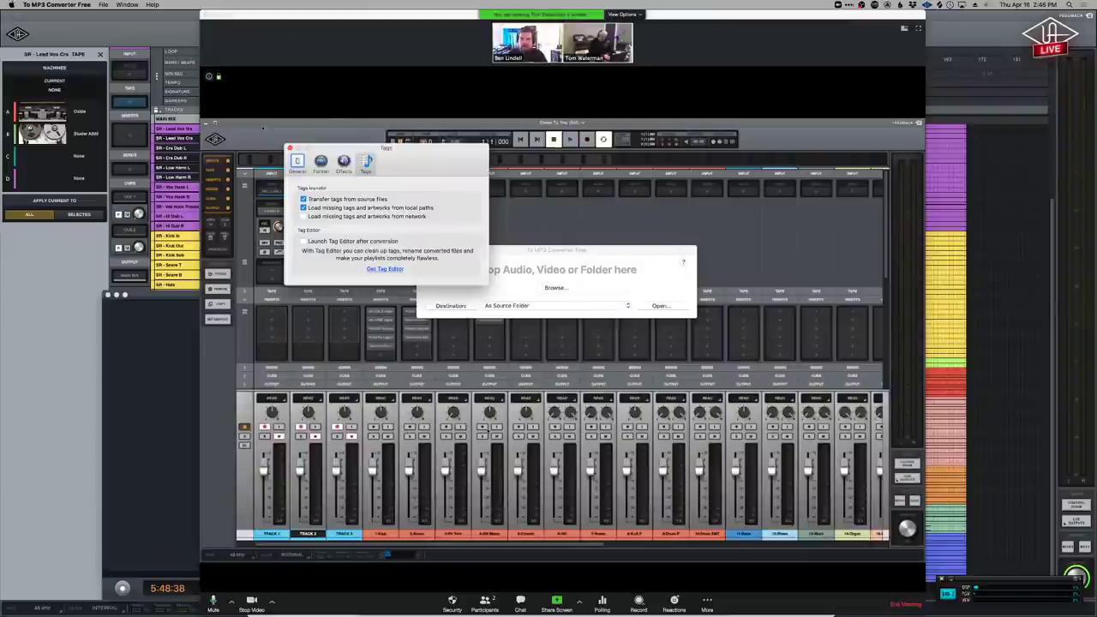
click(321, 163)
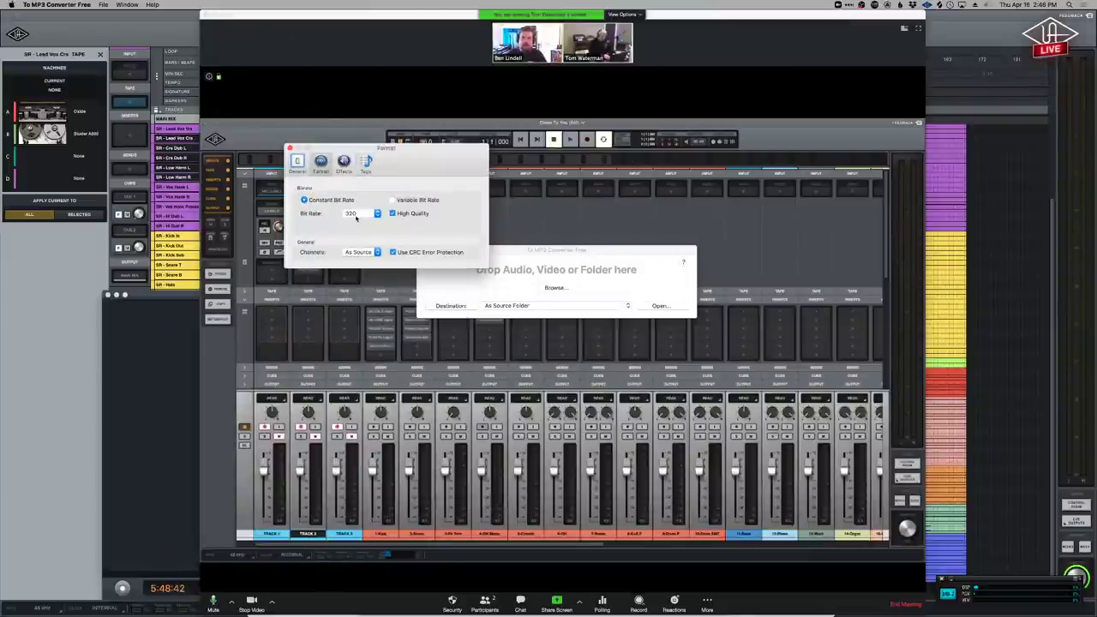
mouse_move(357, 218)
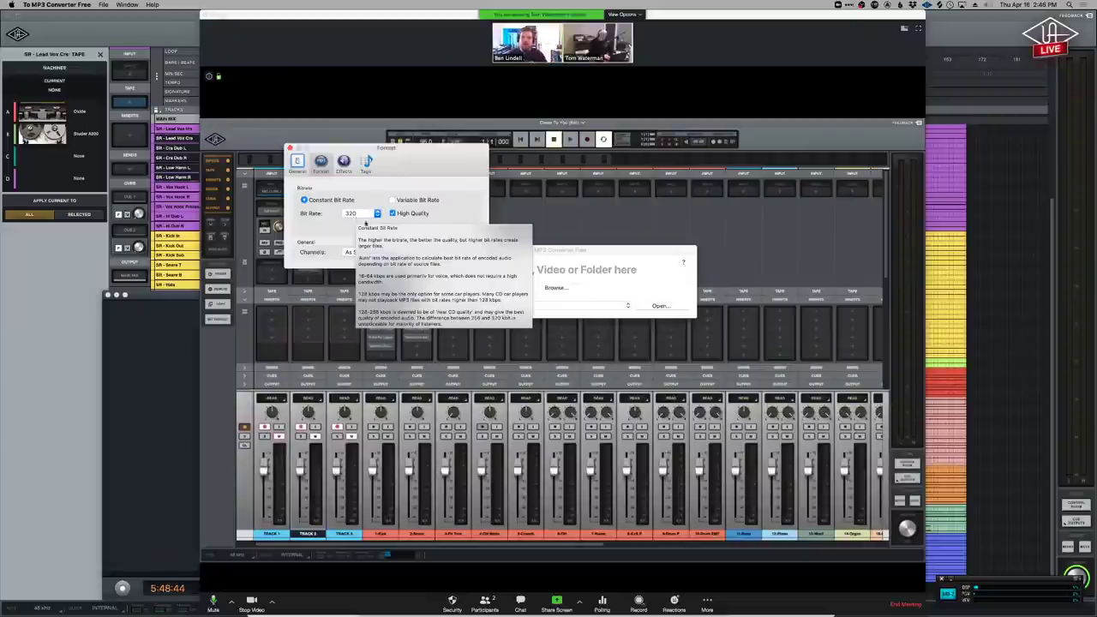
Rearrange the converter and preferences windows, then show the General preferences.
click(656, 299)
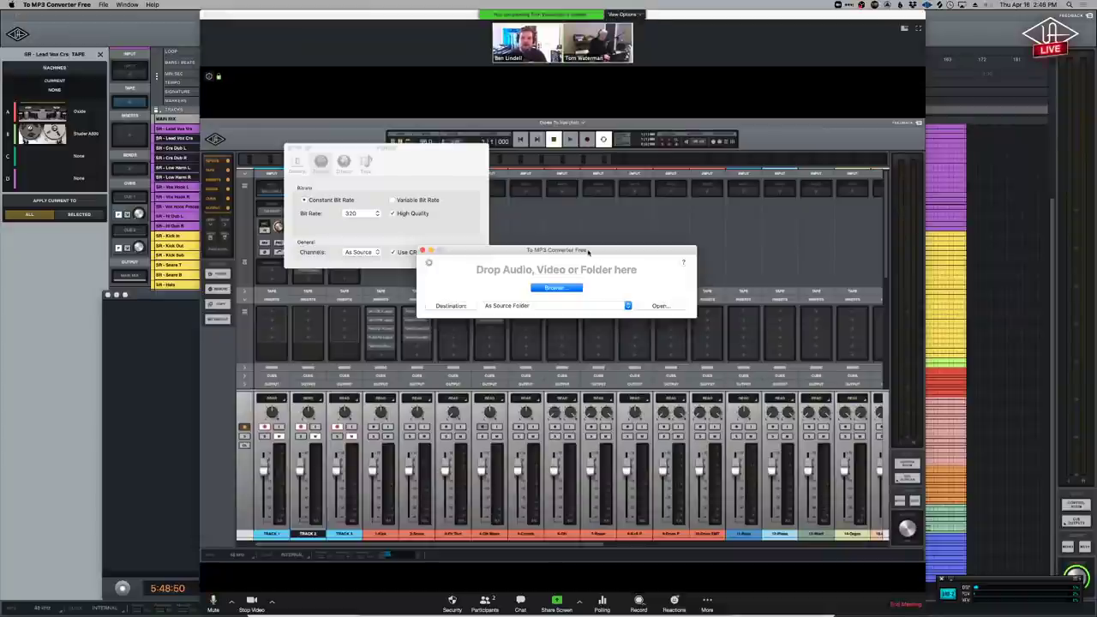
drag(588, 252, 624, 287)
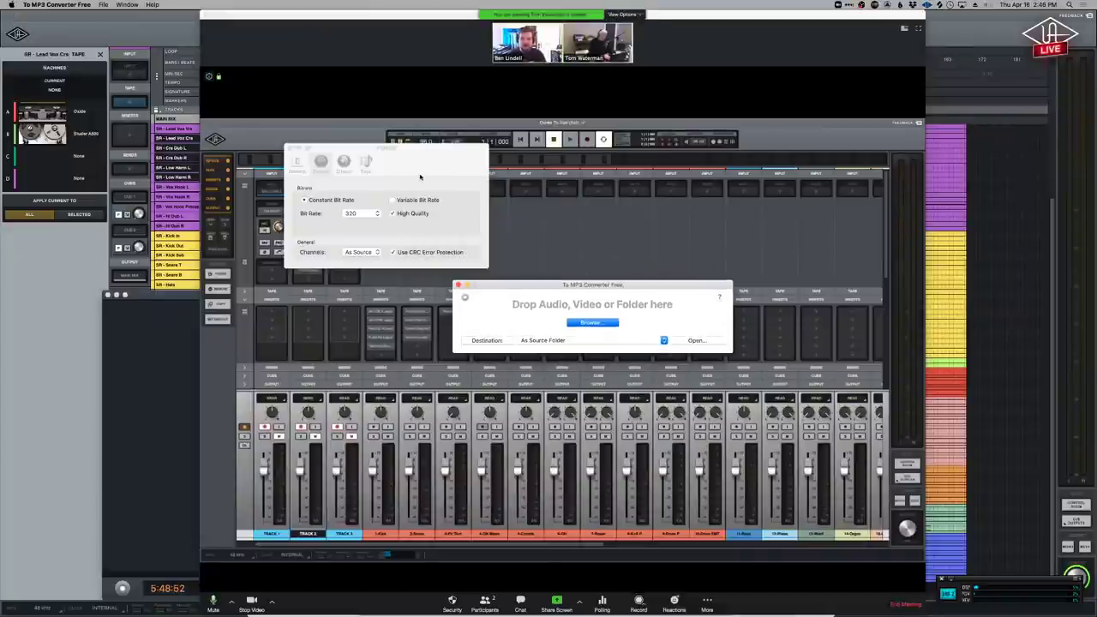
click(295, 150)
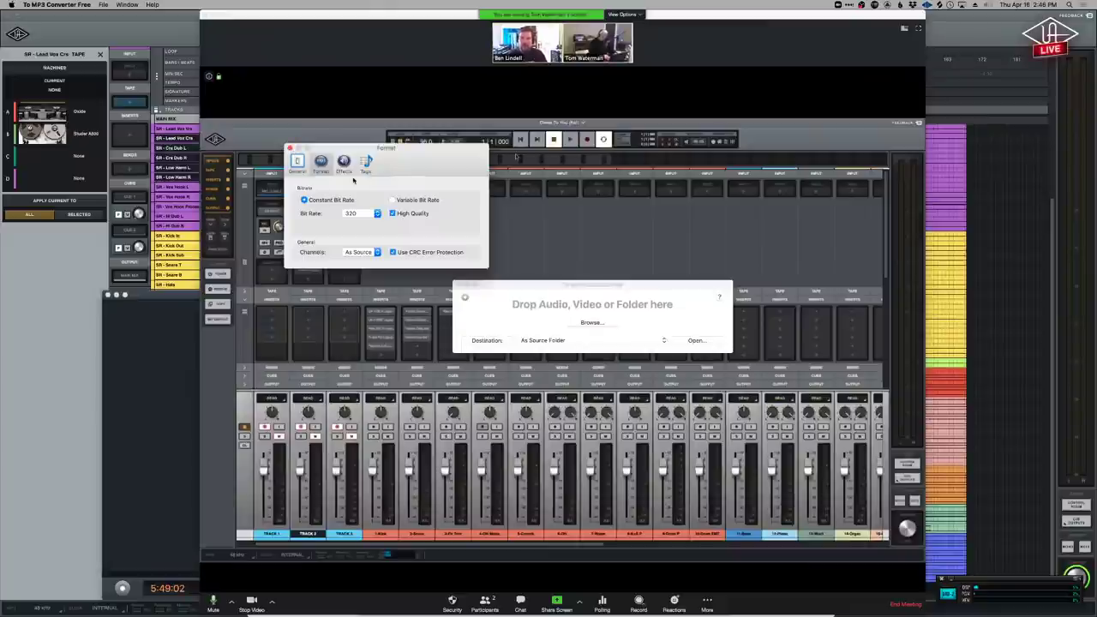
drag(353, 181, 396, 190)
drag(452, 164, 454, 165)
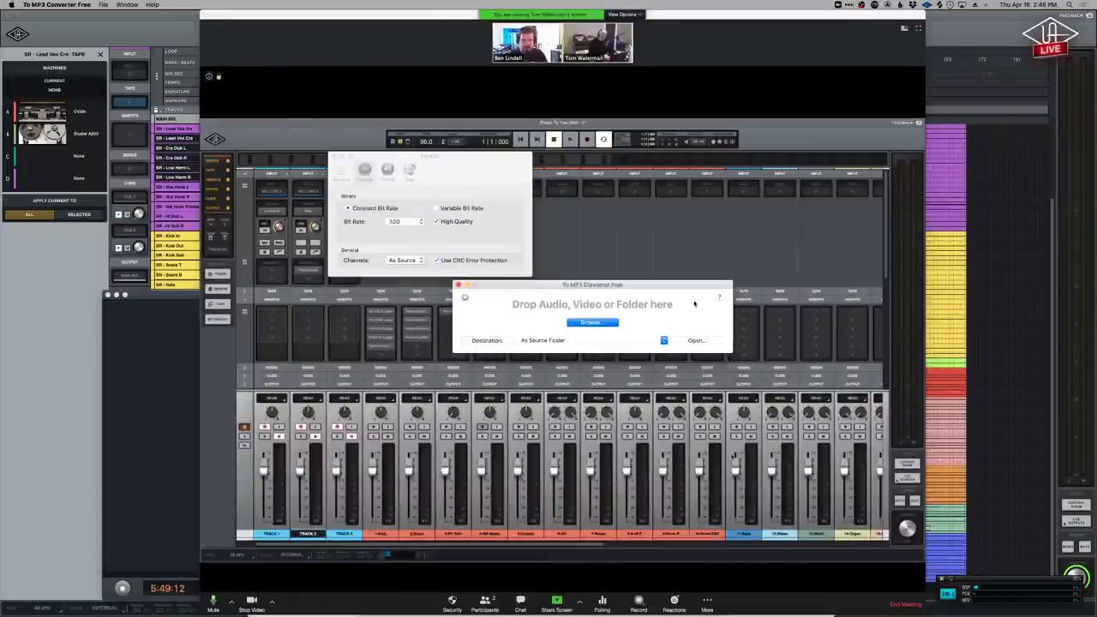
click(343, 170)
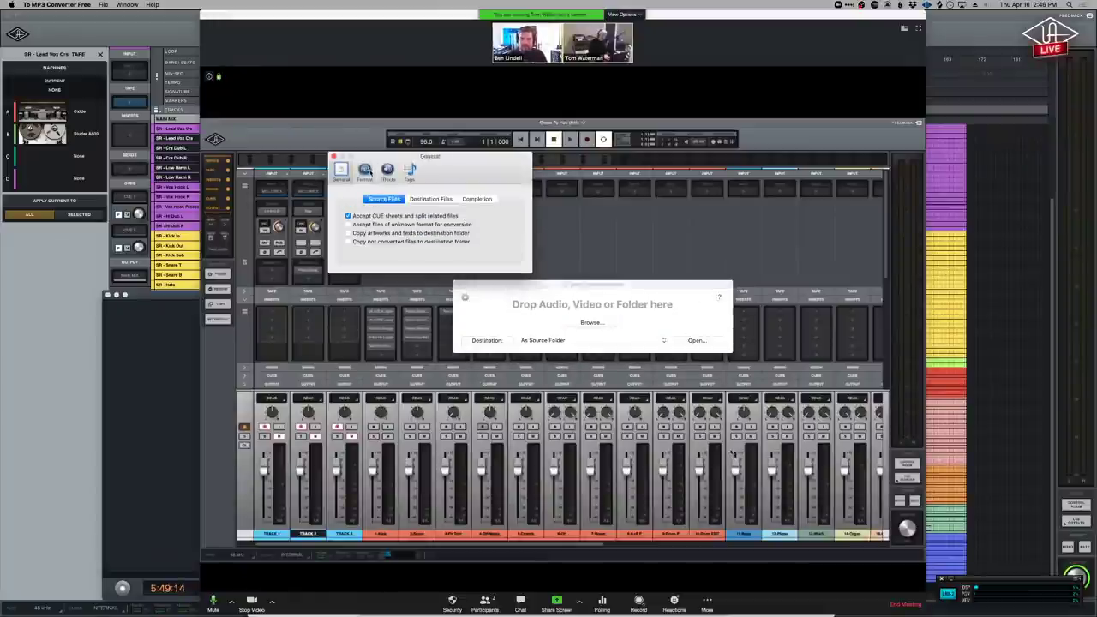
View the Tags preferences and the App Store page, then close the converter's drop window.
click(365, 170)
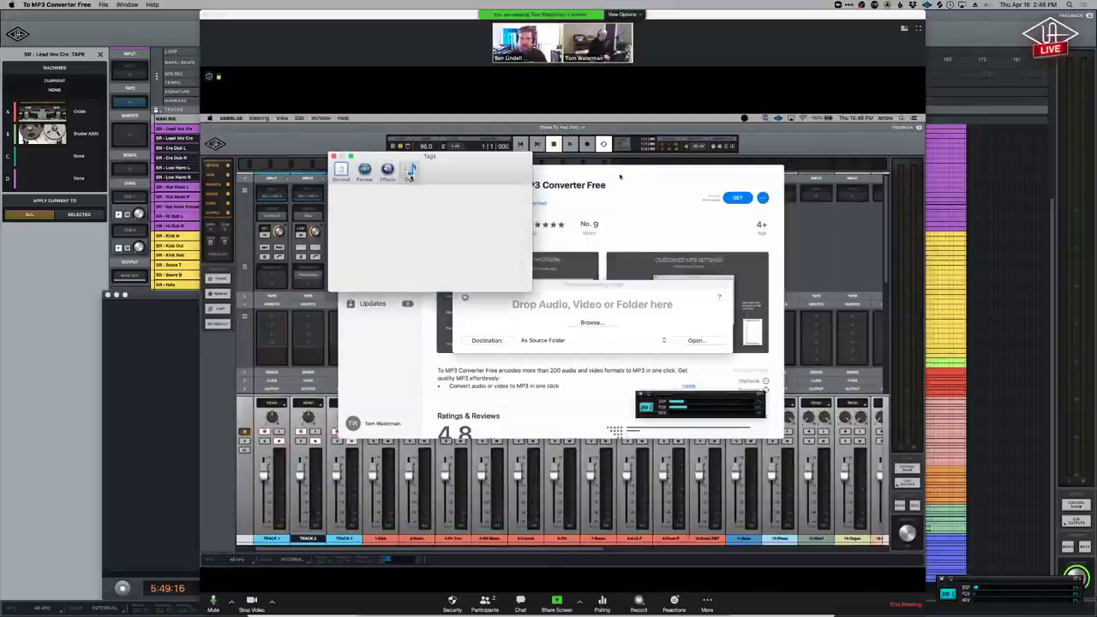
click(342, 170)
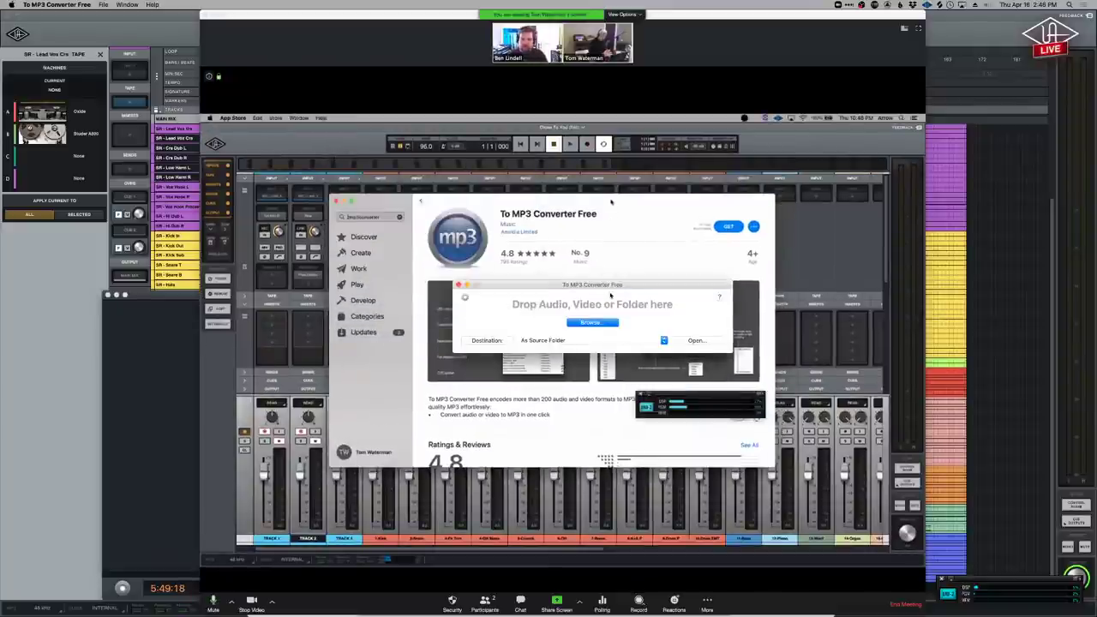
drag(579, 298, 889, 396)
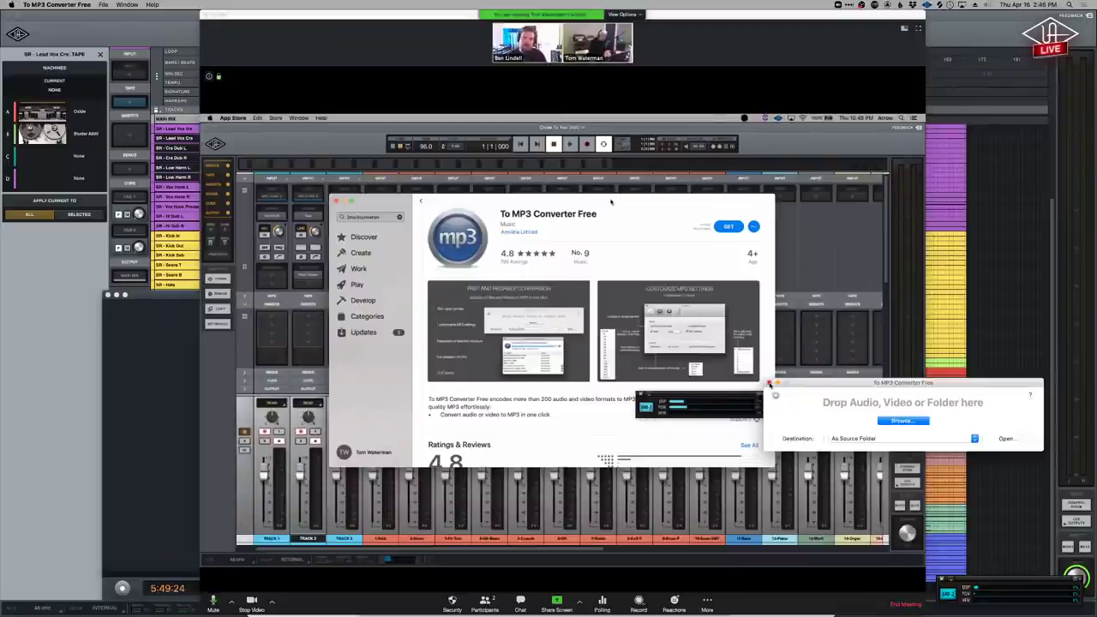
click(770, 385)
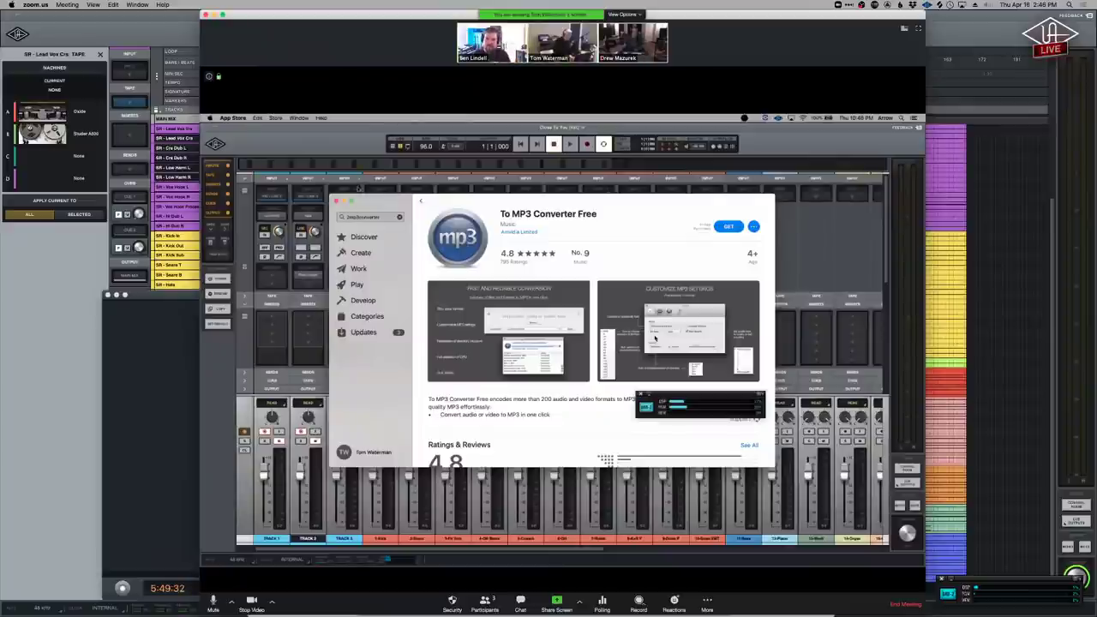
Quit the App Store to bring the LUNA mixer back to the front.
key(super+q)
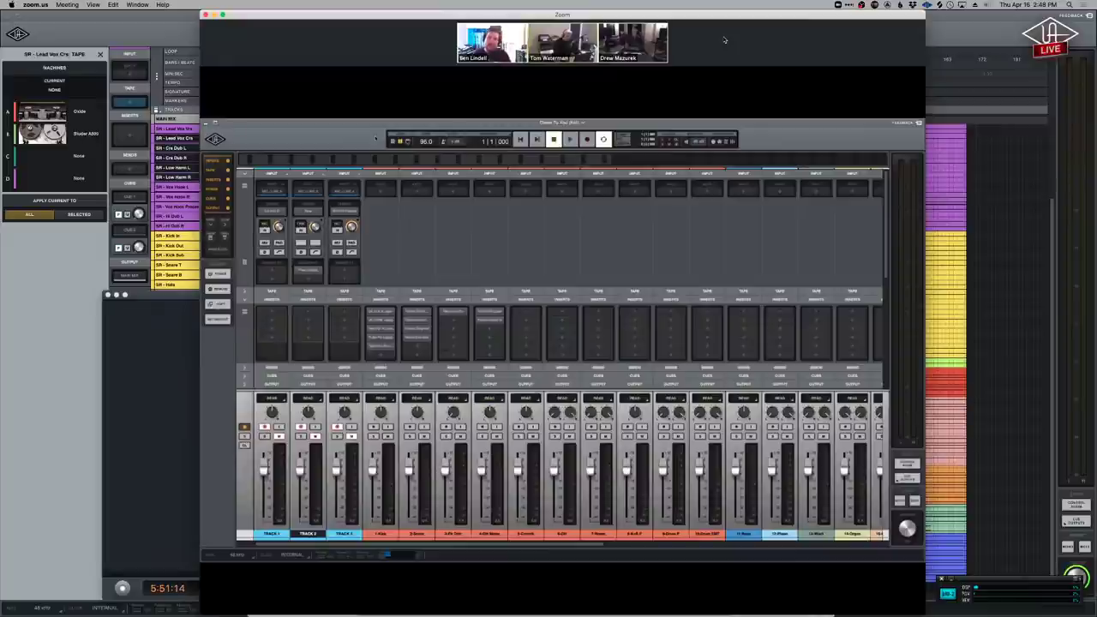
Switch LUNA from the Mixer to the Timeline view with Cmd+=.
key(super+equal)
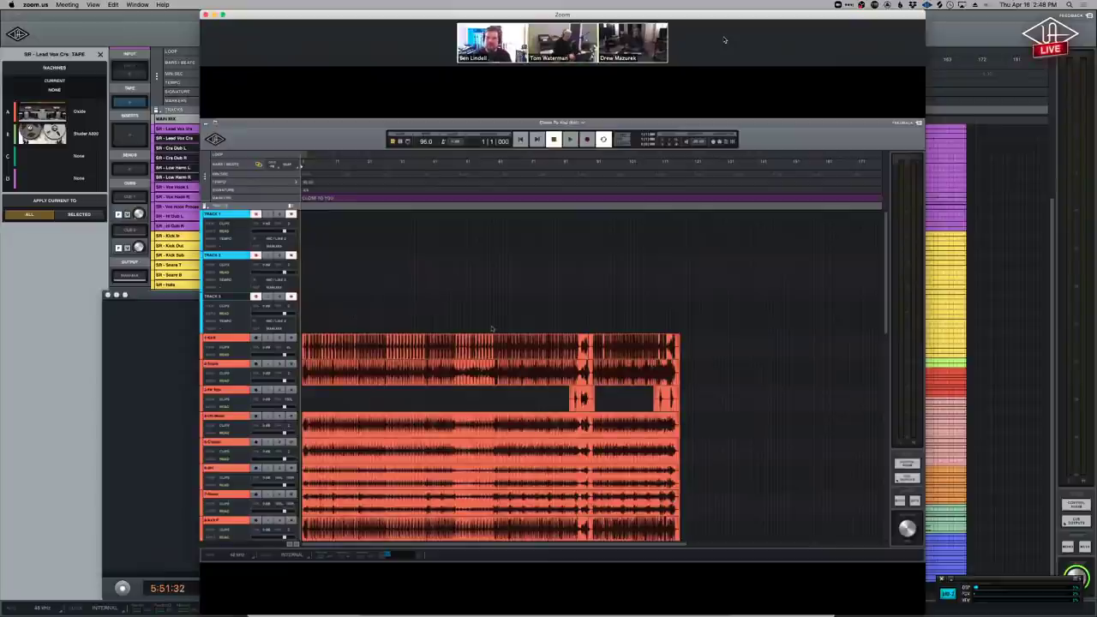
Create an instrument track loaded with the Universal Audio Shape instrument.
mouse_move(541, 3)
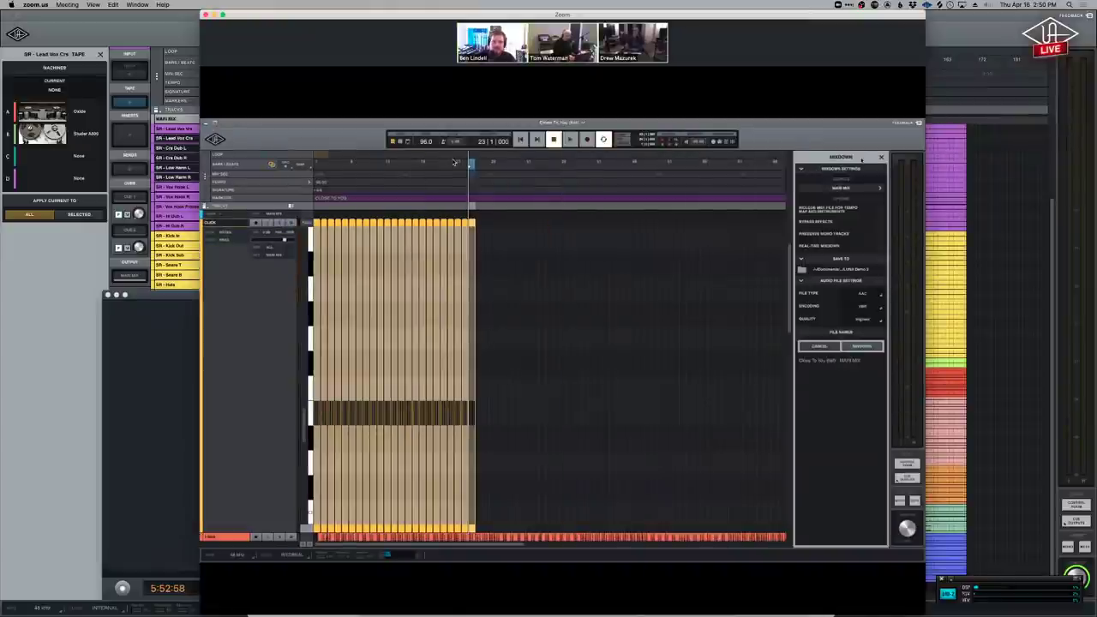
Choose the CLICK track as the Mixdown source.
click(875, 188)
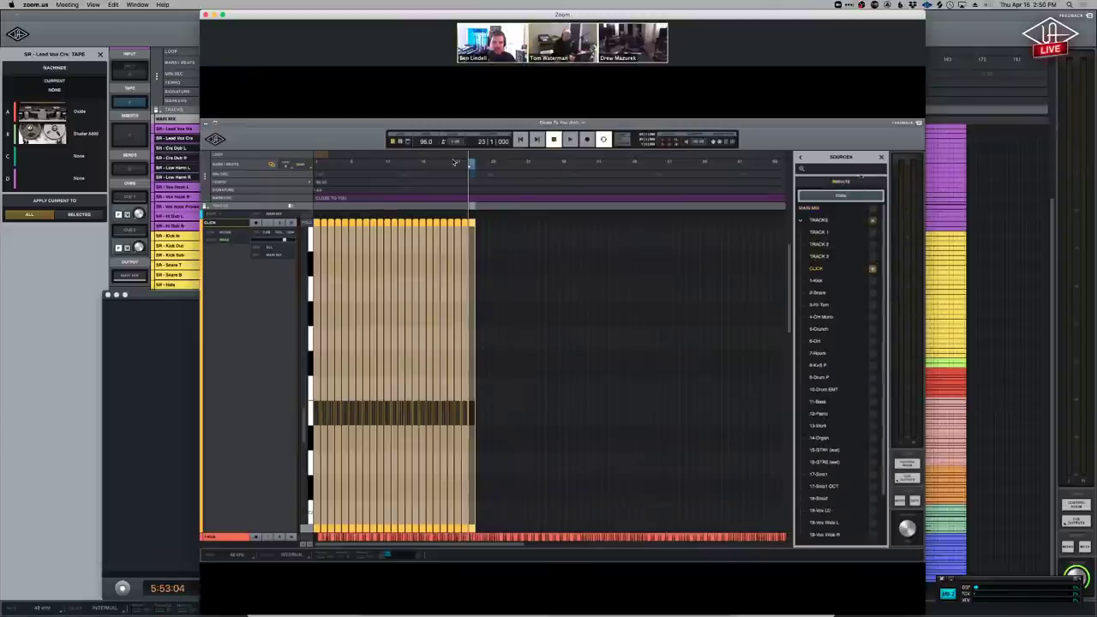
click(849, 197)
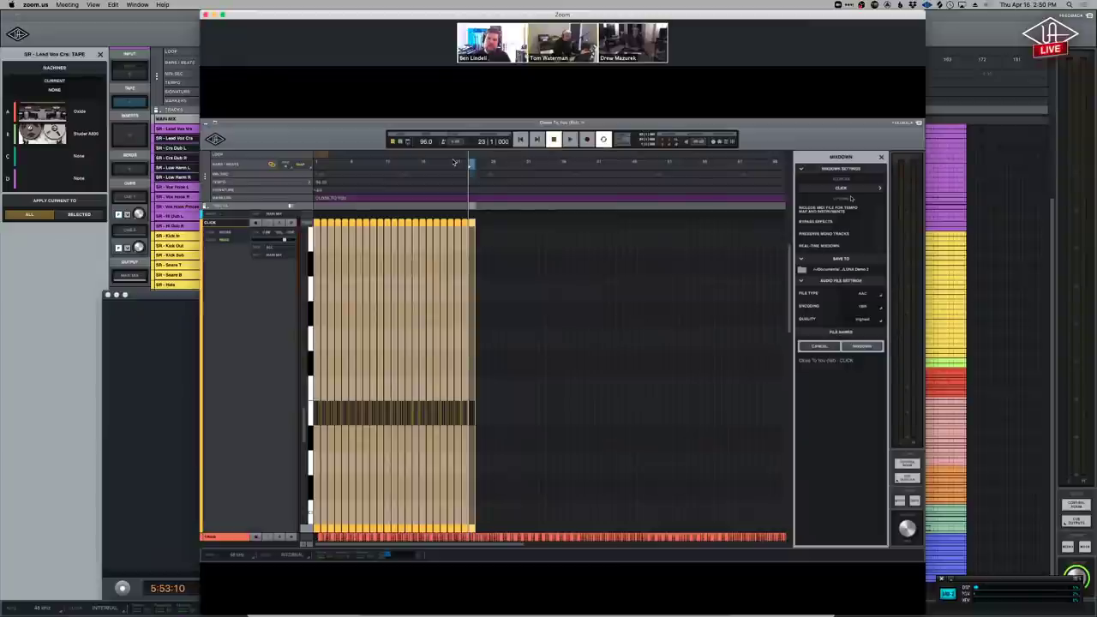
mouse_move(367, 100)
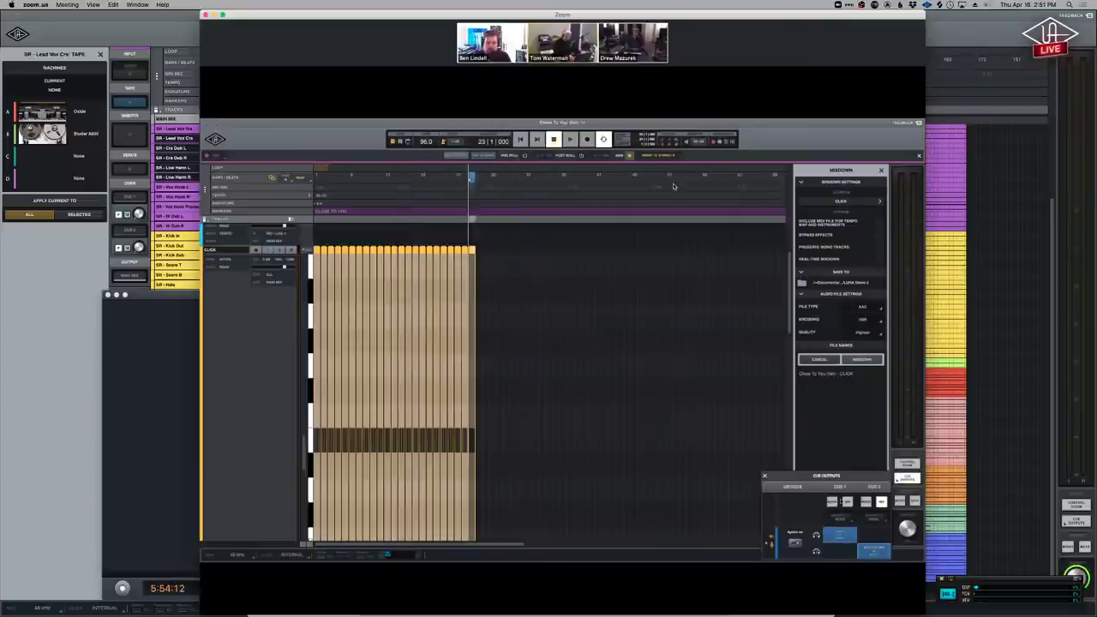
Close the Cue Outputs panel, then flip to the Mixer and back to the Timeline with Cmd+=.
click(765, 476)
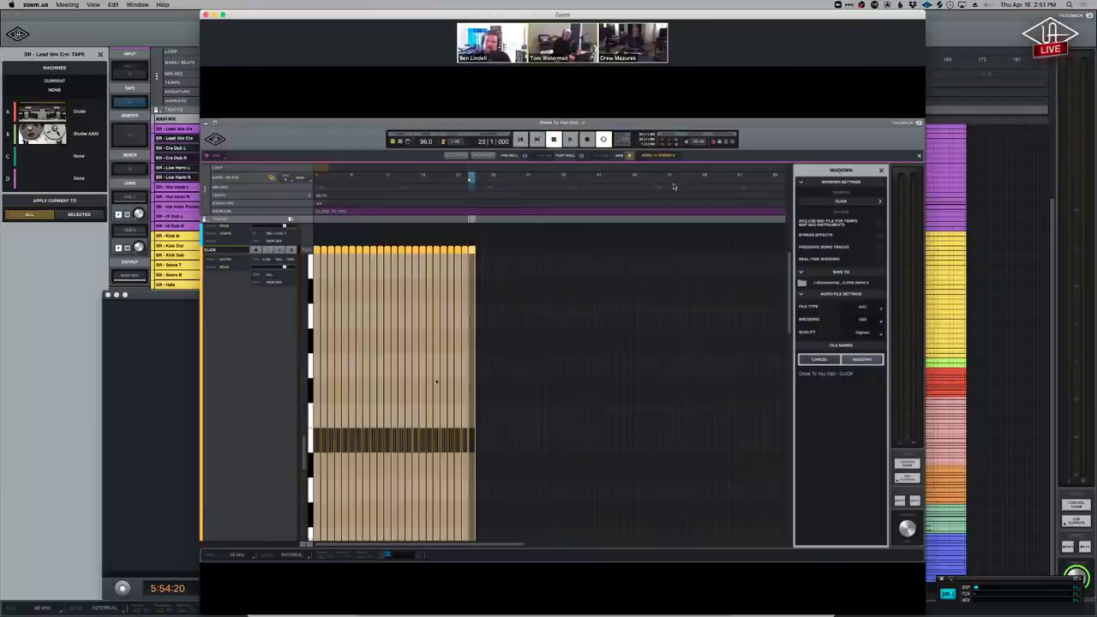
key(super+equal)
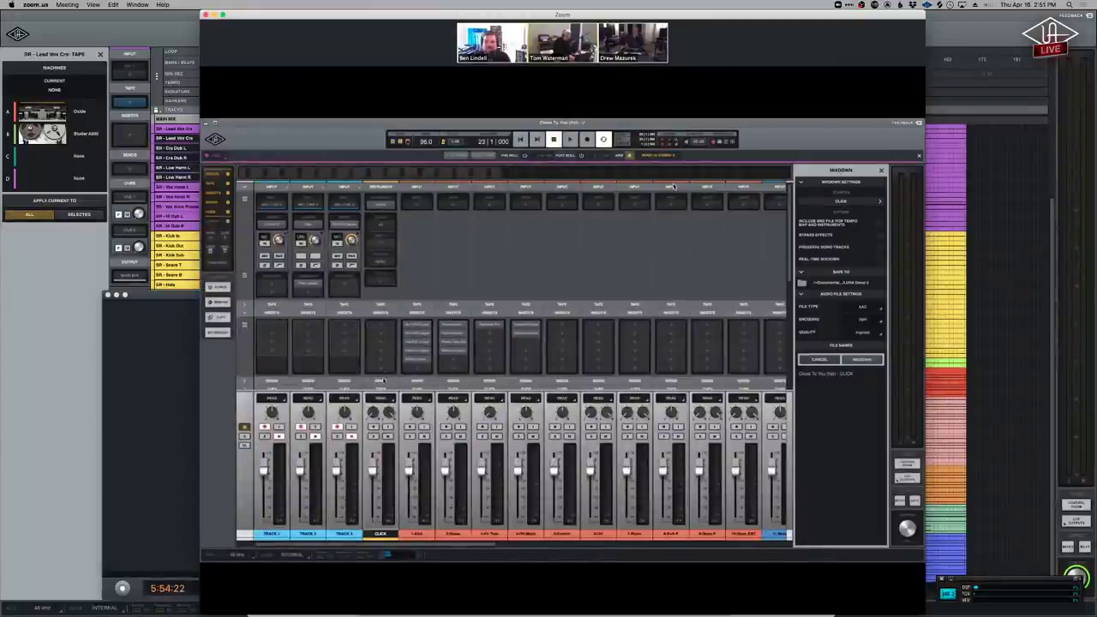
scroll(674, 186, down, 2)
scroll(674, 186, down, 3)
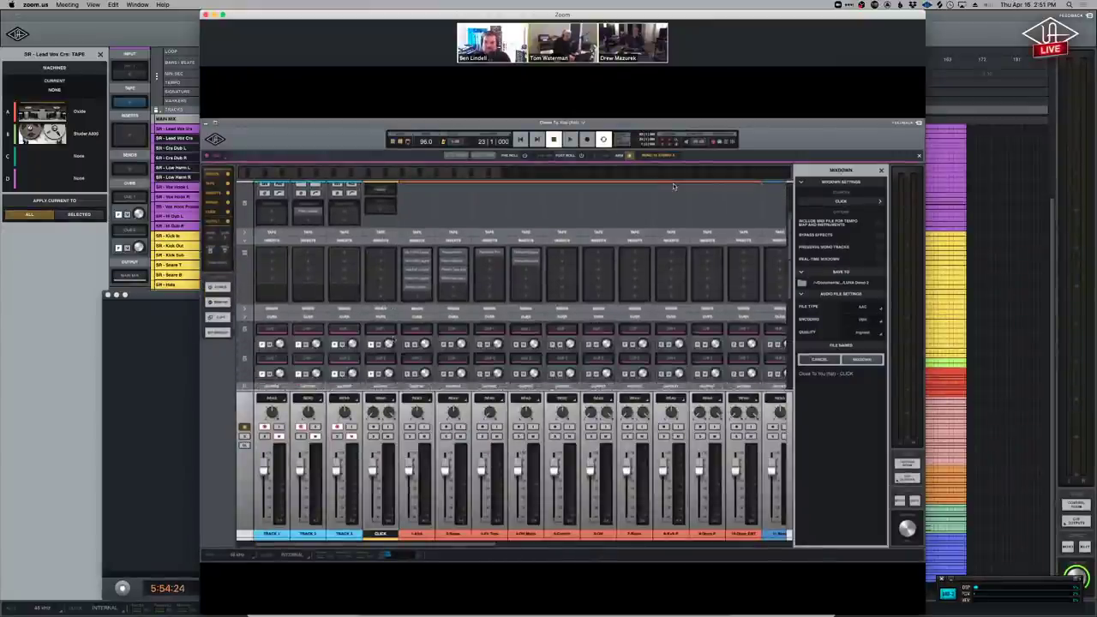
scroll(674, 186, down, 2)
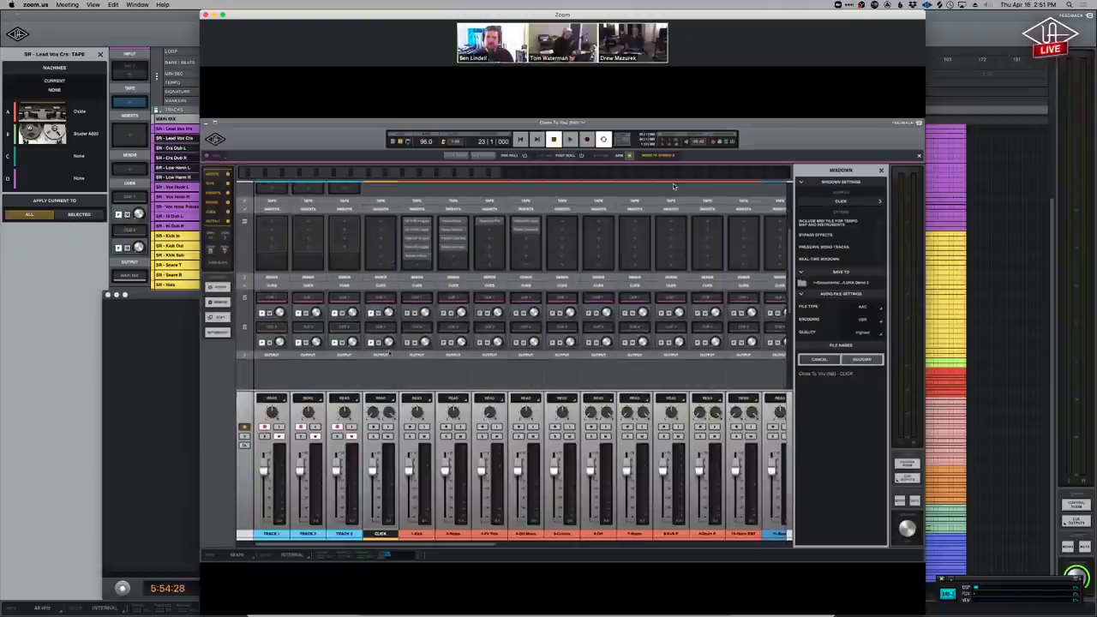
key(super+equal)
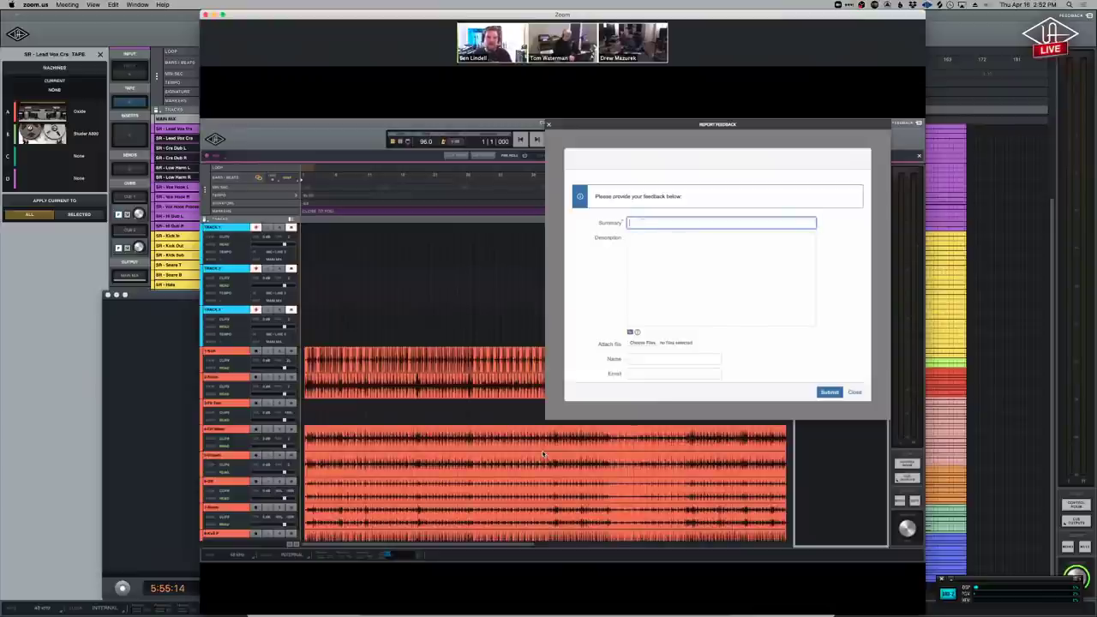
Enter 'SIDECHAINING PLUG-INS' as the summary and 'Pretty please :-)' as the description.
text(SIDECHAINING)
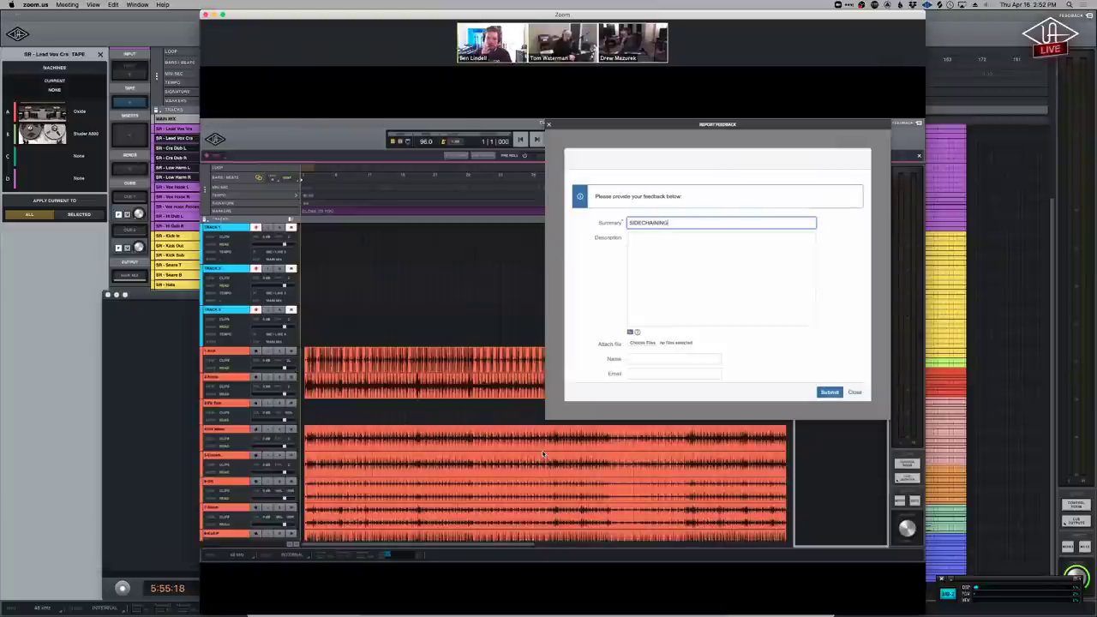
text( PLUG-INS)
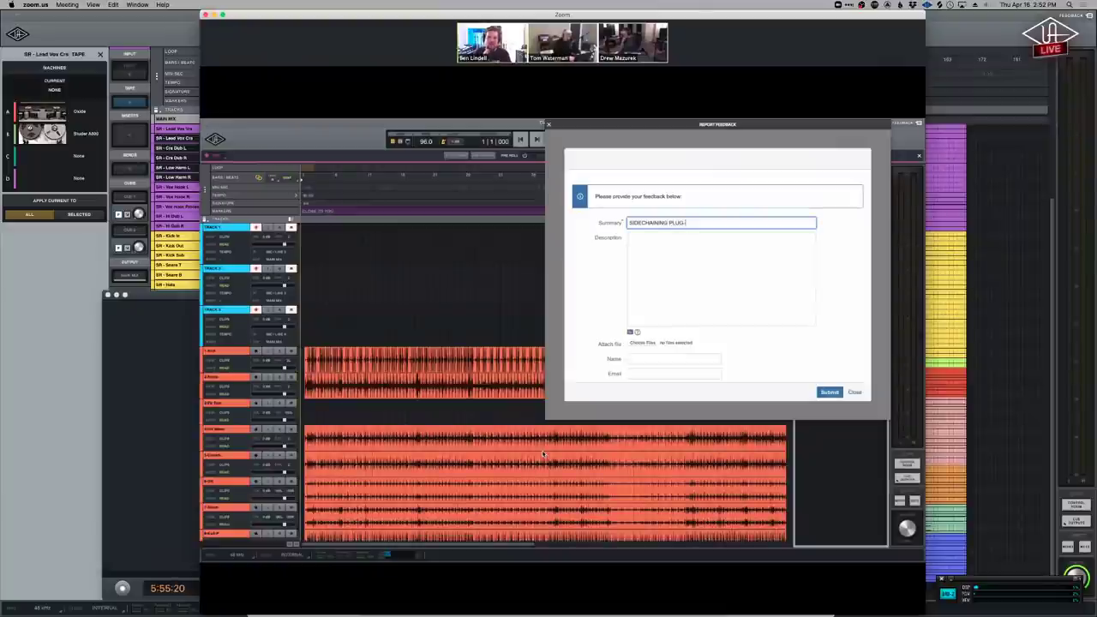
click(657, 244)
text(P)
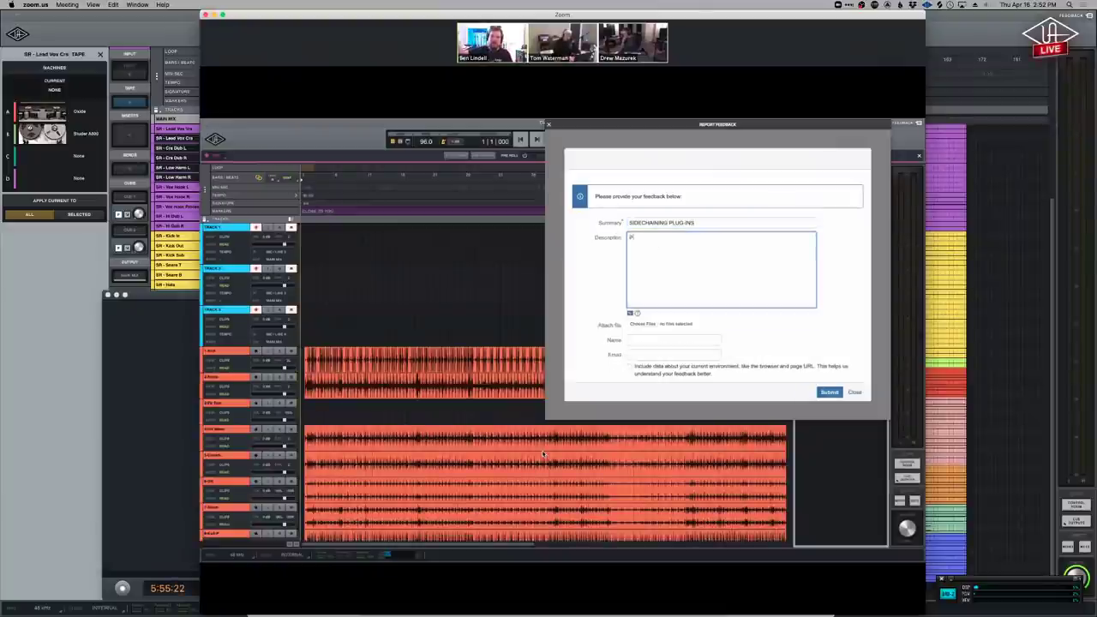
text(retty please)
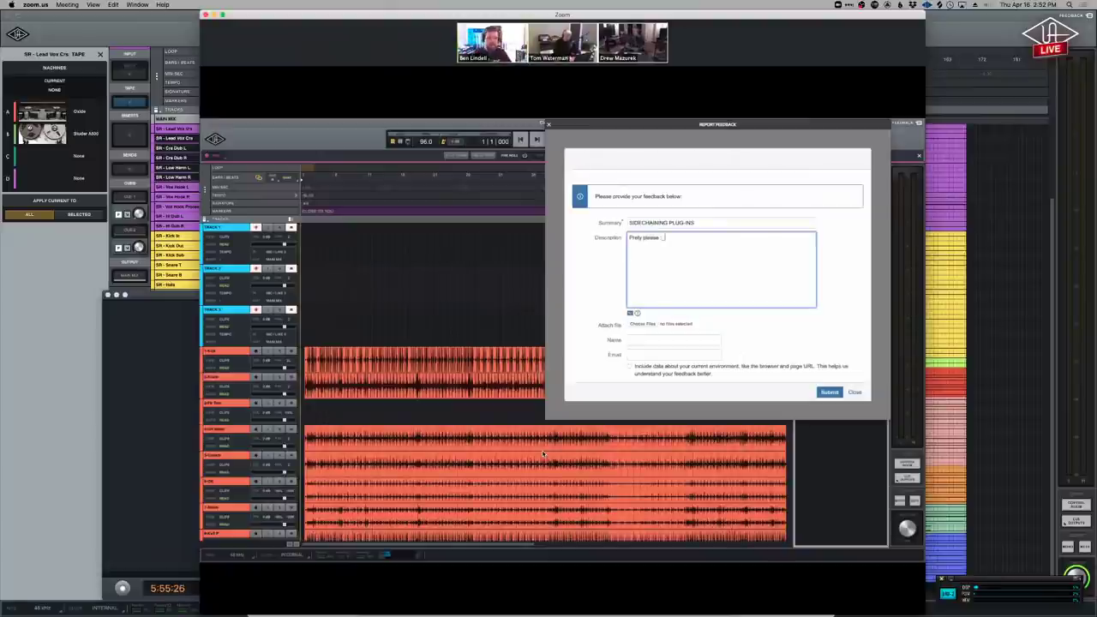
text( :-))
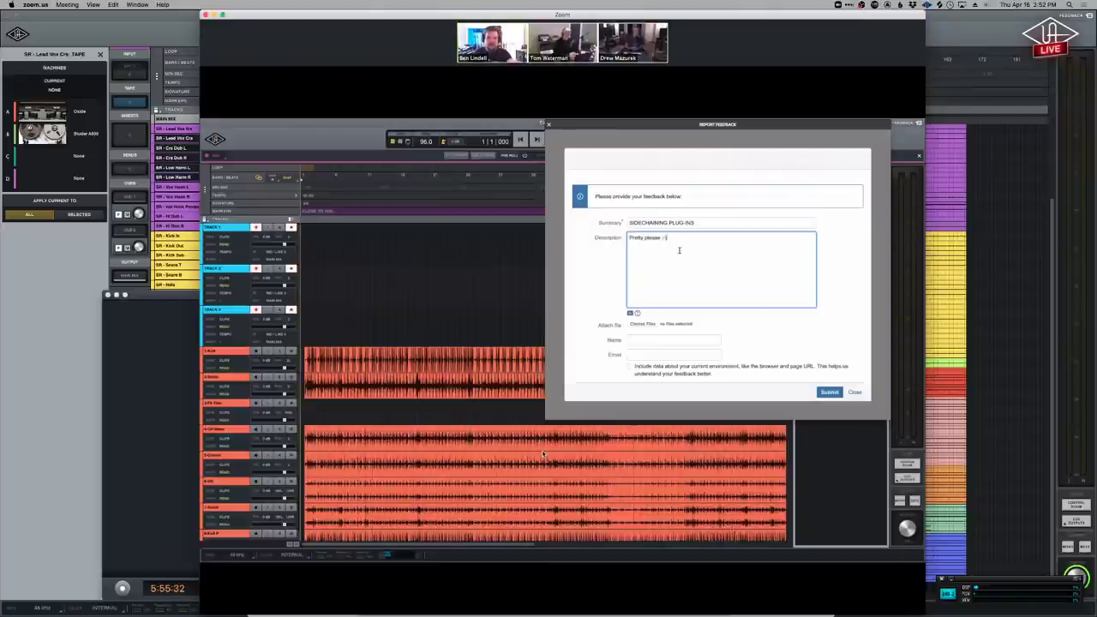
Fill in the submitter's name, correcting a typo, and move to the Email field.
click(674, 340)
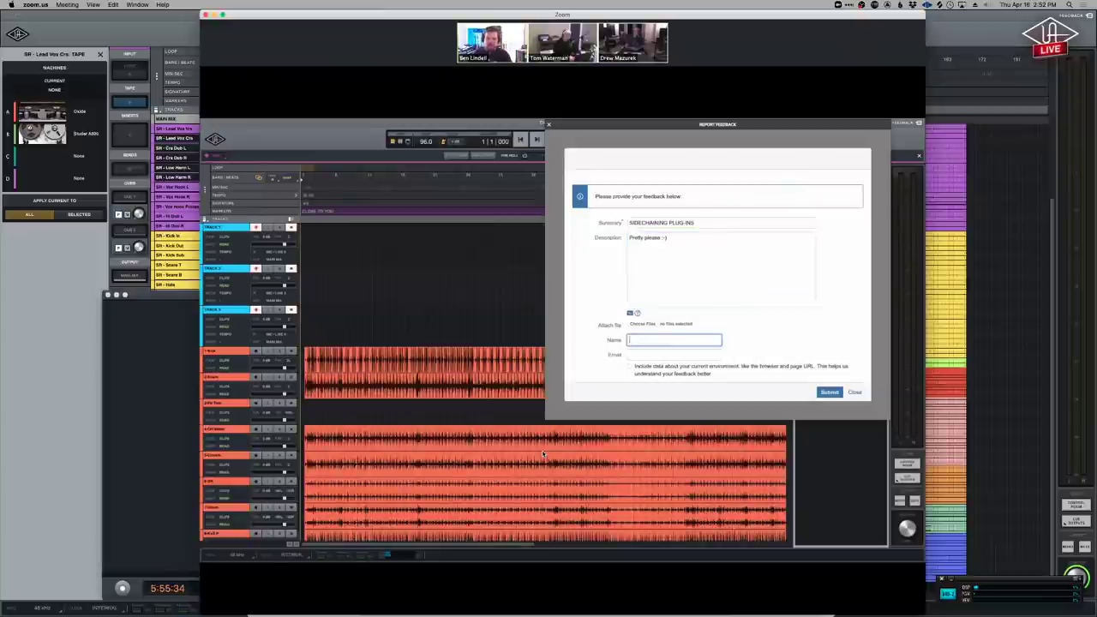
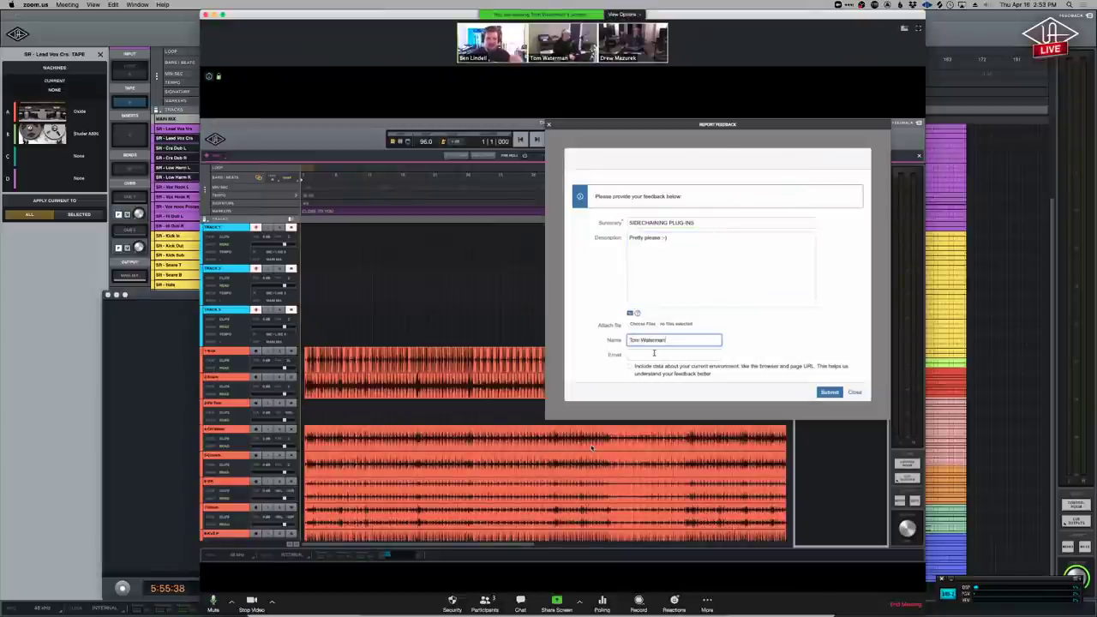
click(654, 354)
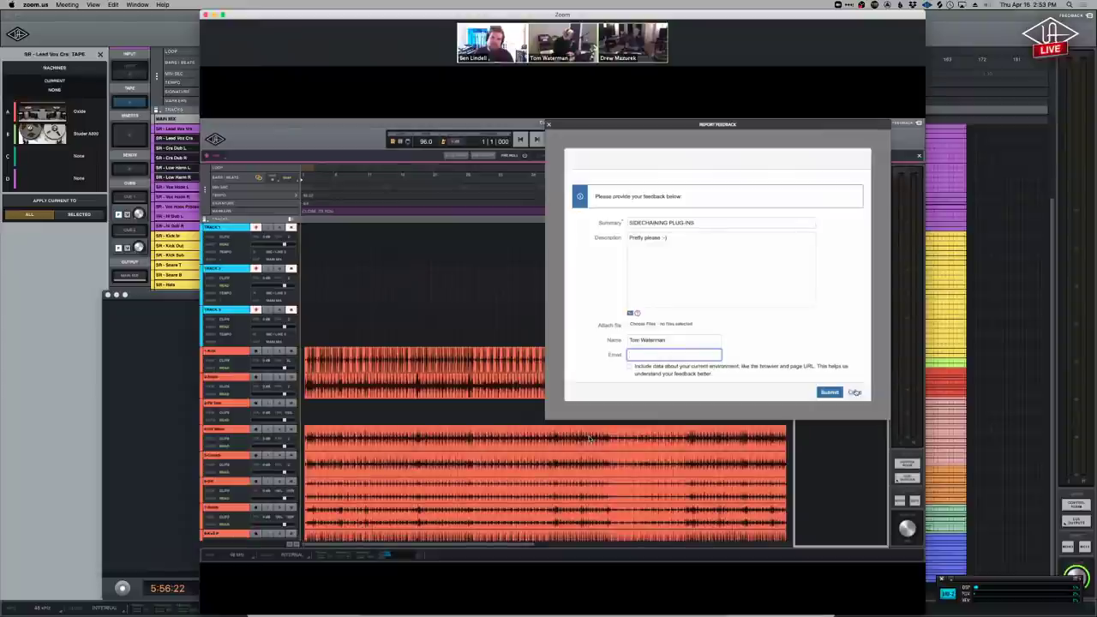
Close the feedback report without submitting and share the local desktop in Zoom, selecting the Pink Tele Dist 2 track.
click(854, 392)
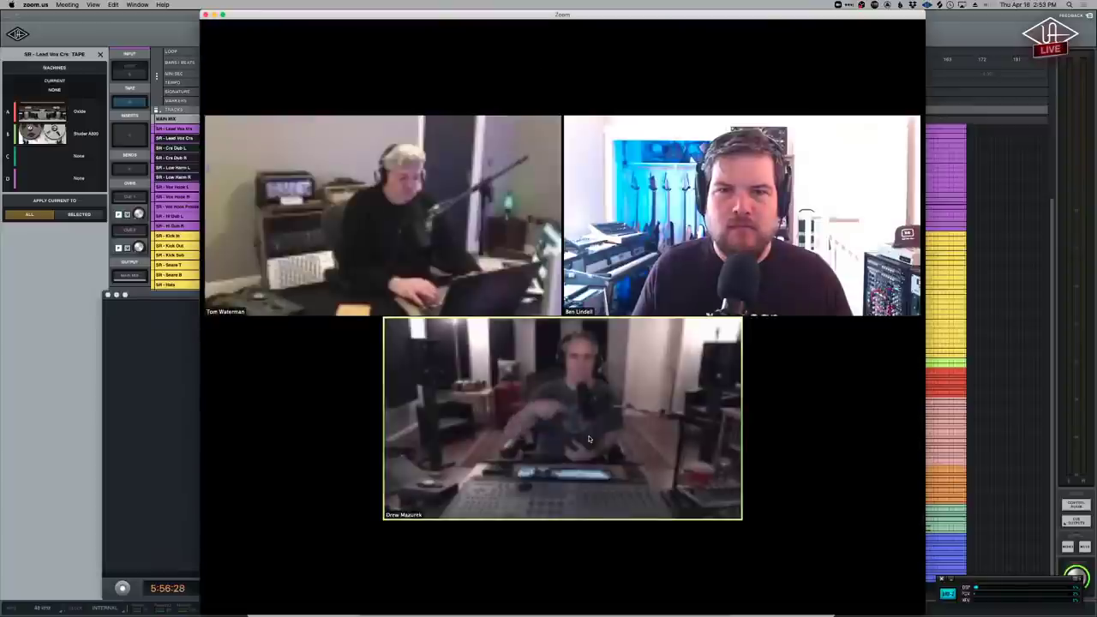
mouse_move(553, 607)
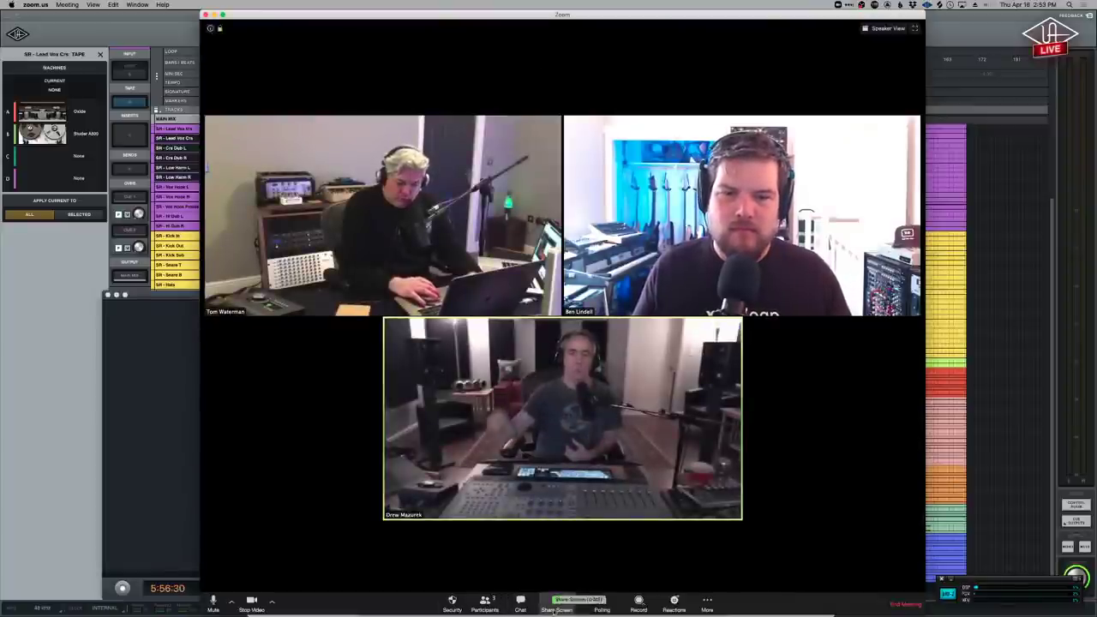
click(553, 607)
click(749, 440)
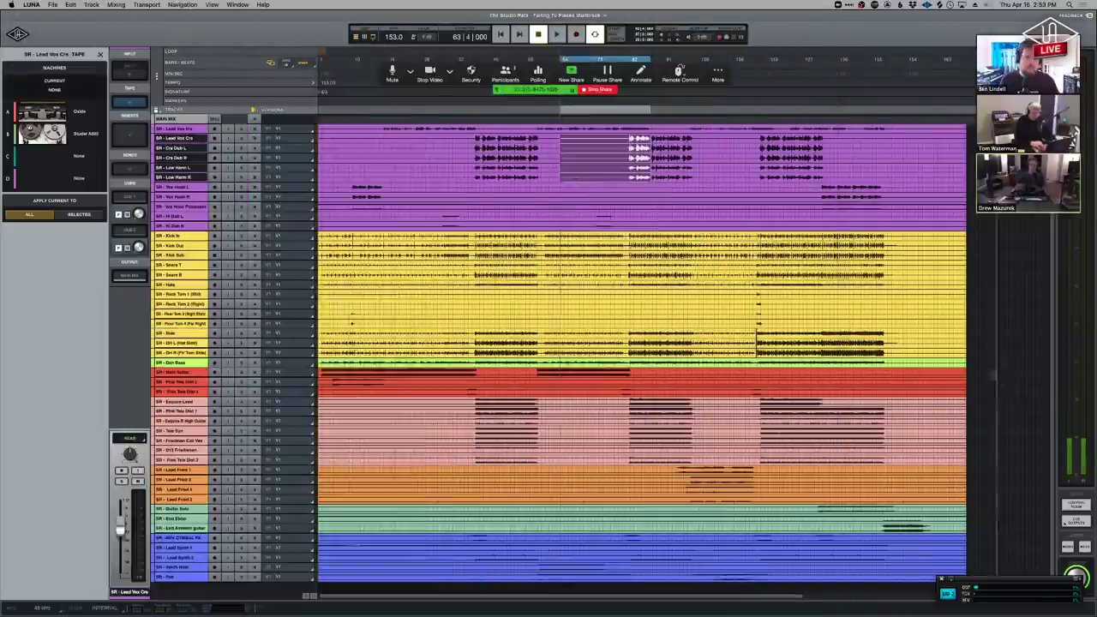
click(176, 382)
Move the Apollo x8 routing to Cue 2 with output LINE 7-8 in the Cue Outputs window, then close it.
click(1075, 520)
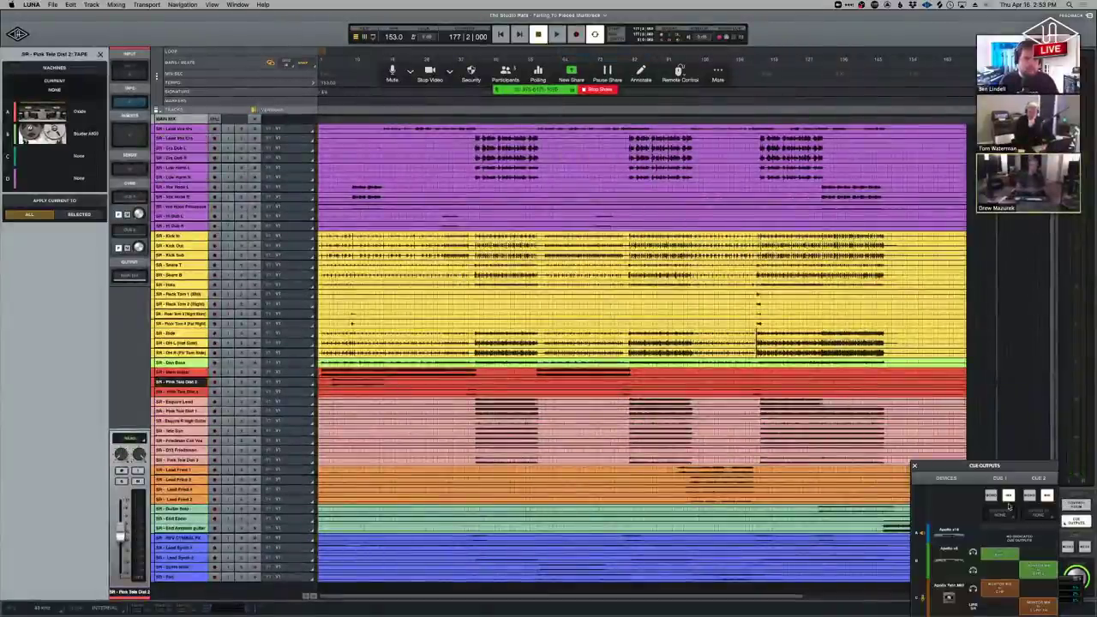
drag(971, 465, 525, 165)
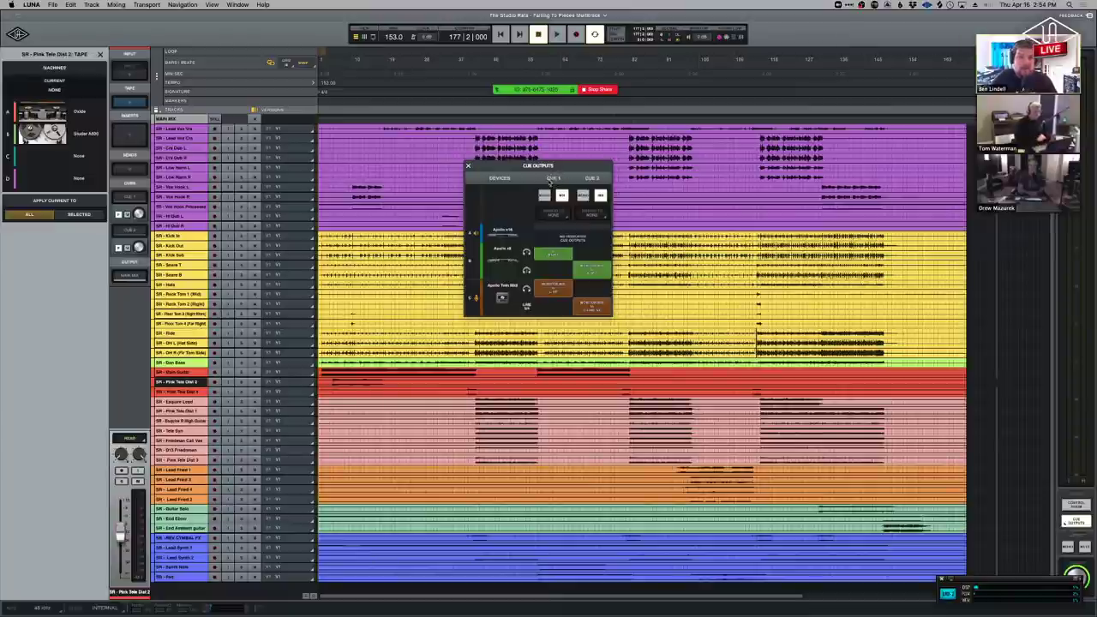
drag(553, 254, 592, 254)
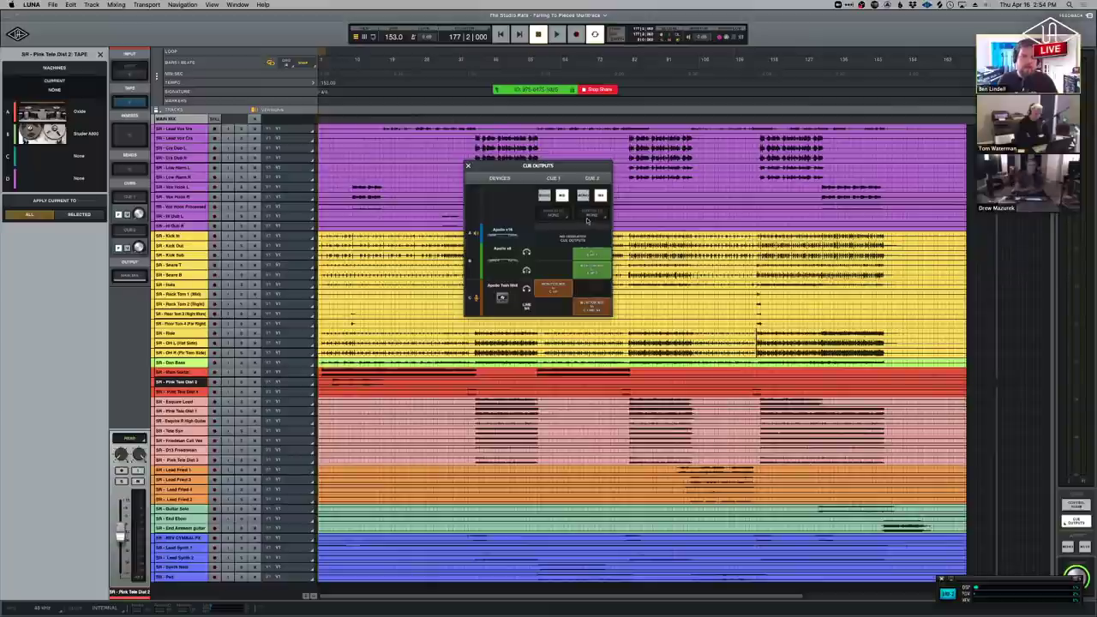
click(591, 257)
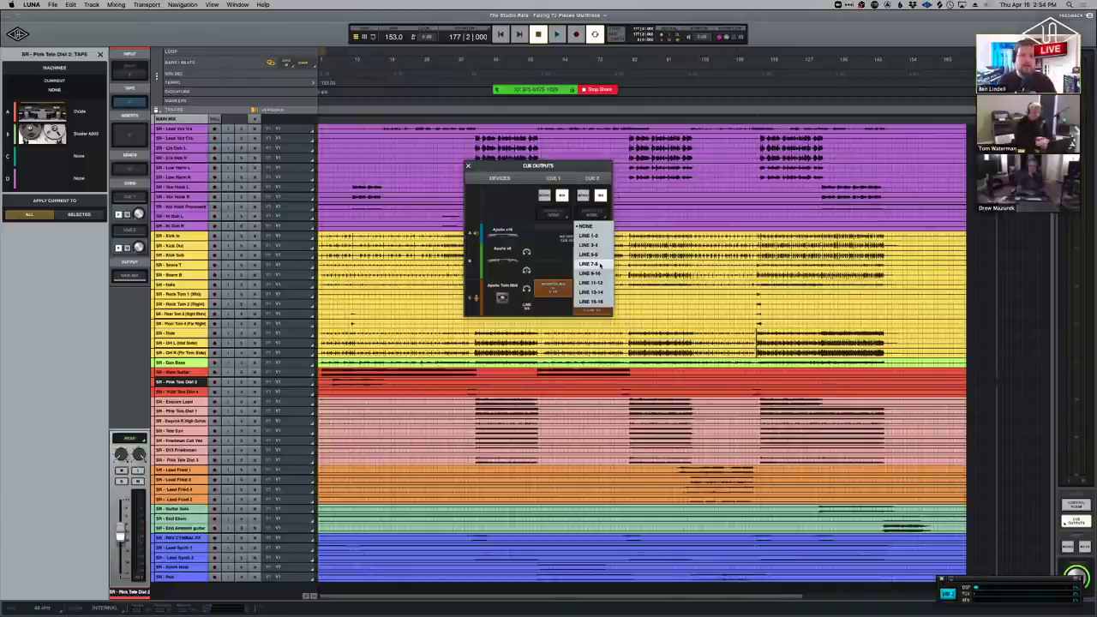
click(600, 264)
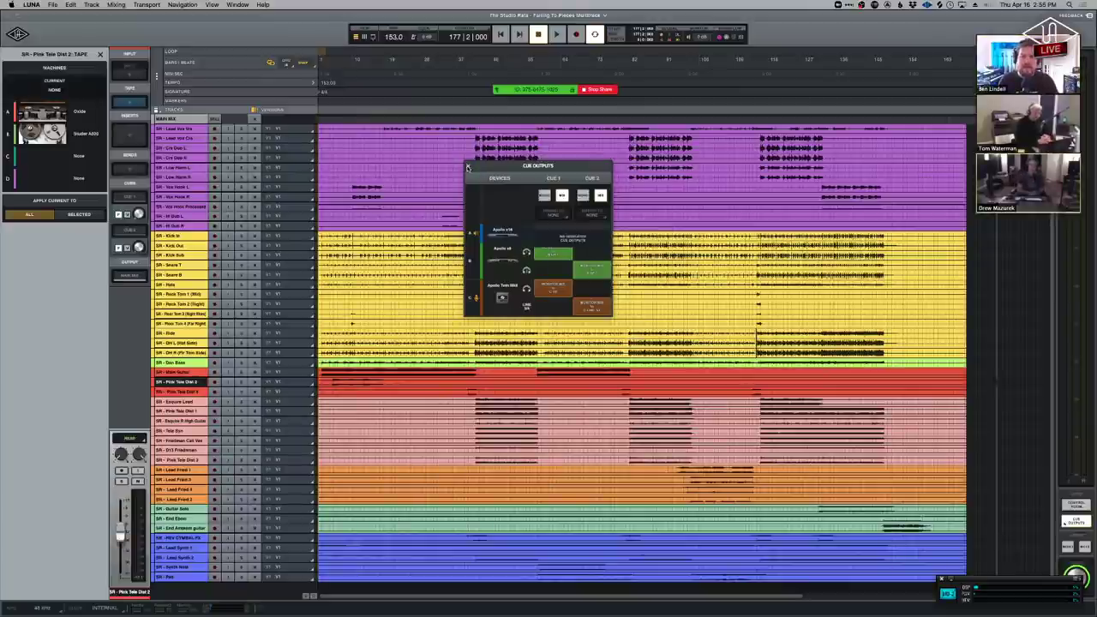
click(468, 168)
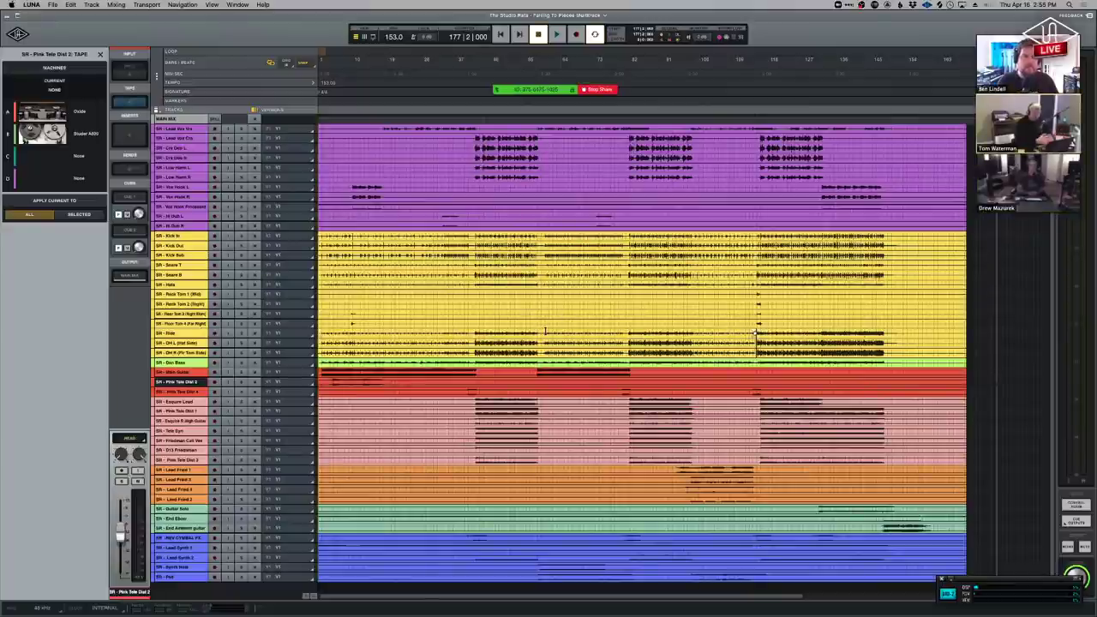
Zoom to the bar 41 range and split the Ride clip at bar 43.
click(602, 335)
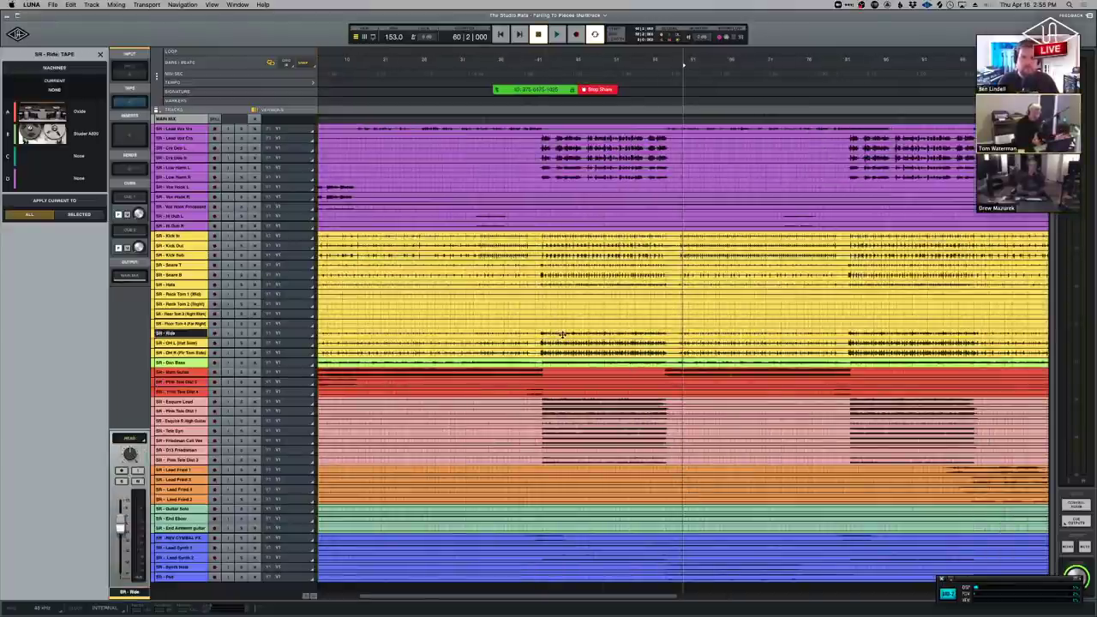
drag(569, 333, 542, 365)
key(z)
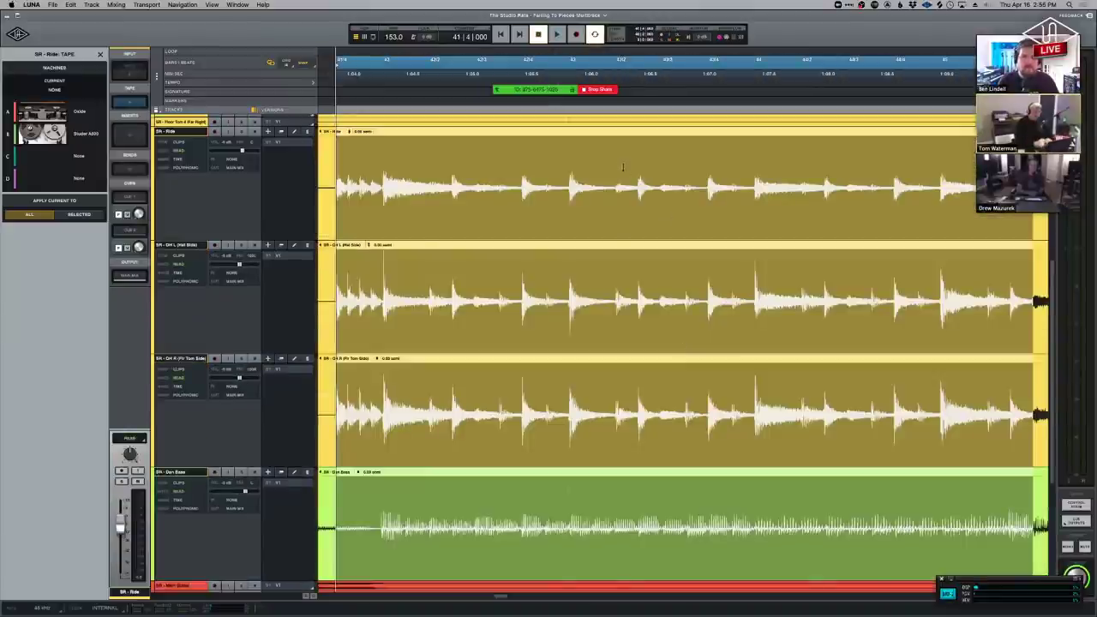
click(568, 162)
key(s)
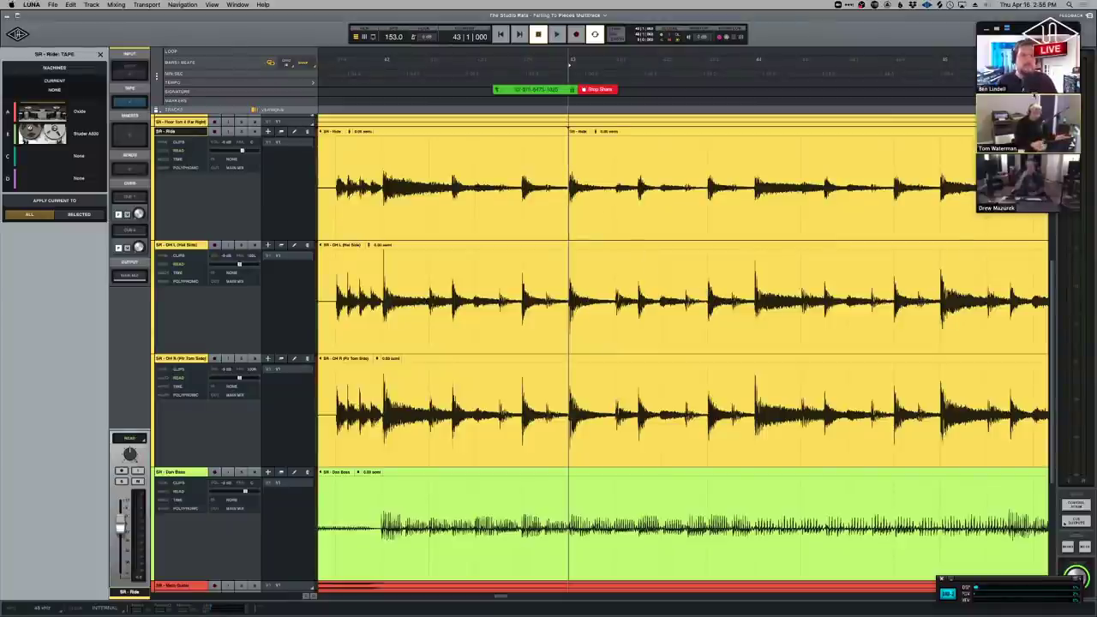
Move the video call window off the tracks and scroll around the split Ride clip.
drag(1029, 31, 800, 106)
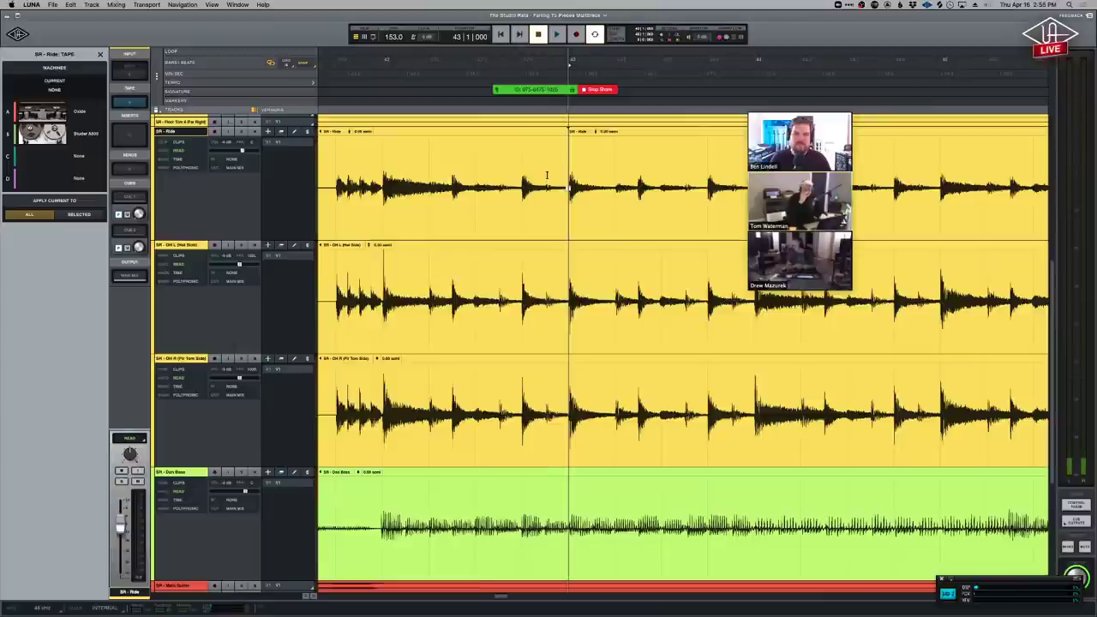
scroll(549, 176, up, 2)
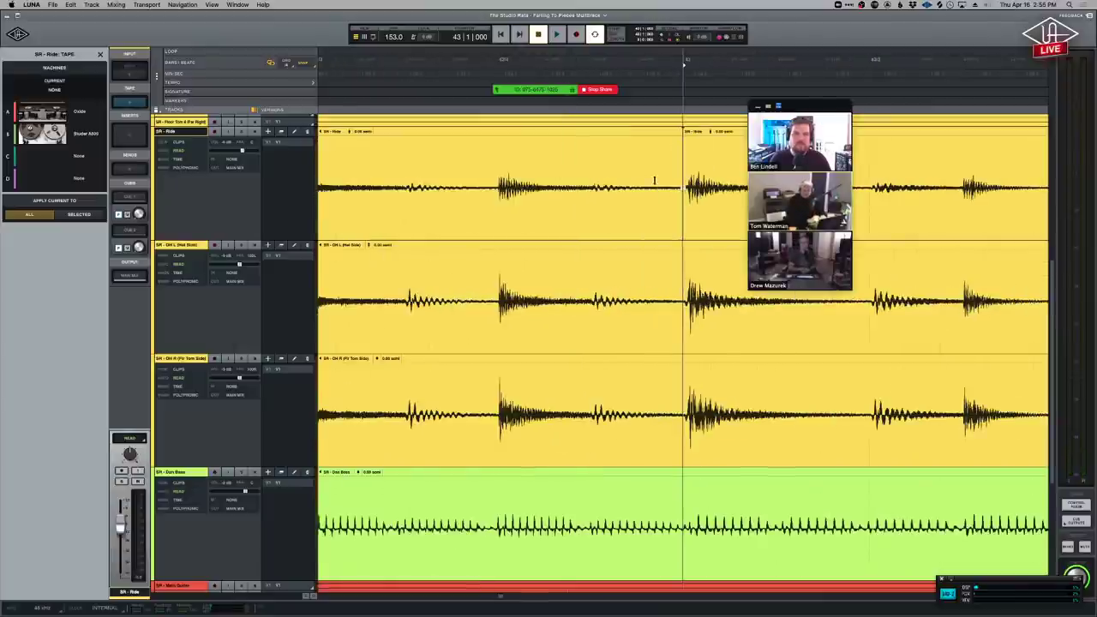
scroll(654, 181, up, 2)
scroll(625, 201, right, 3)
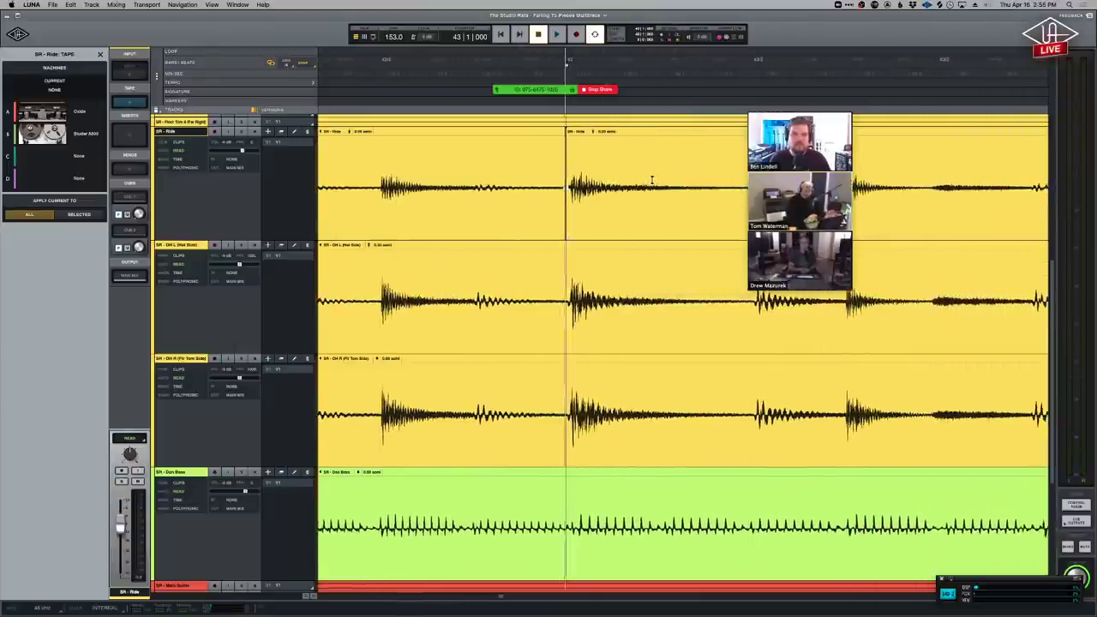
scroll(602, 221, right, 1)
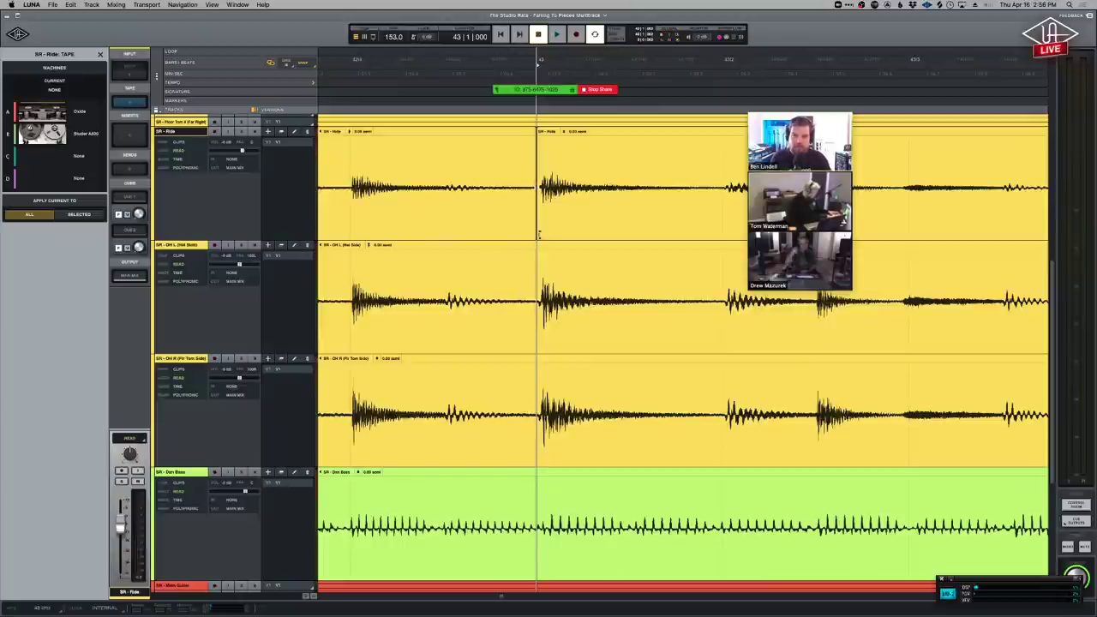
scroll(529, 247, left, 5)
scroll(530, 245, right, 3)
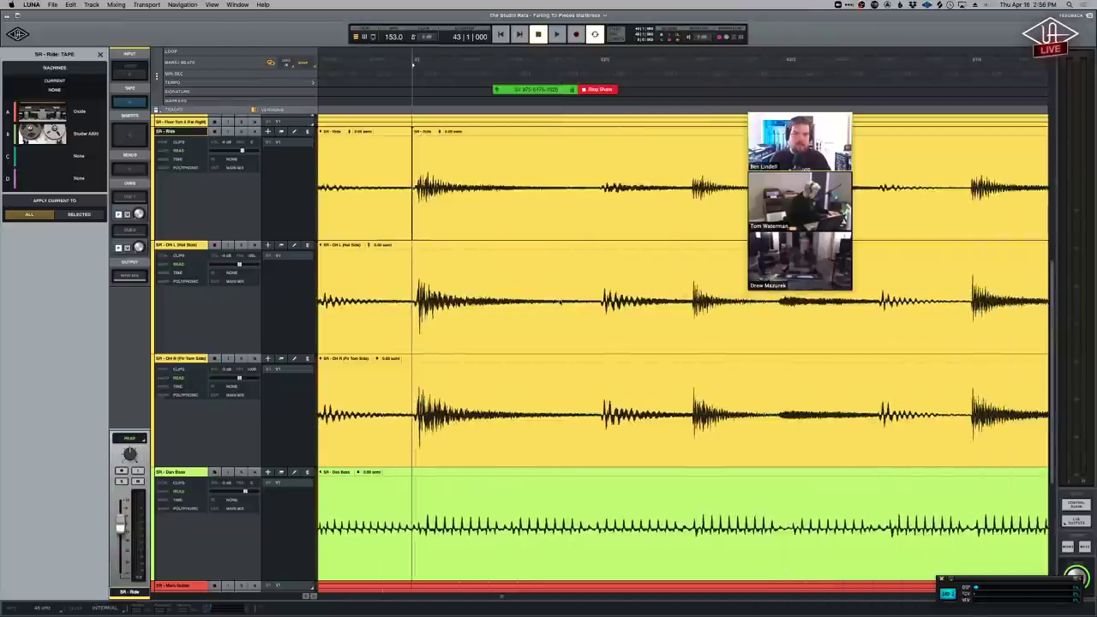
scroll(530, 296, right, 4)
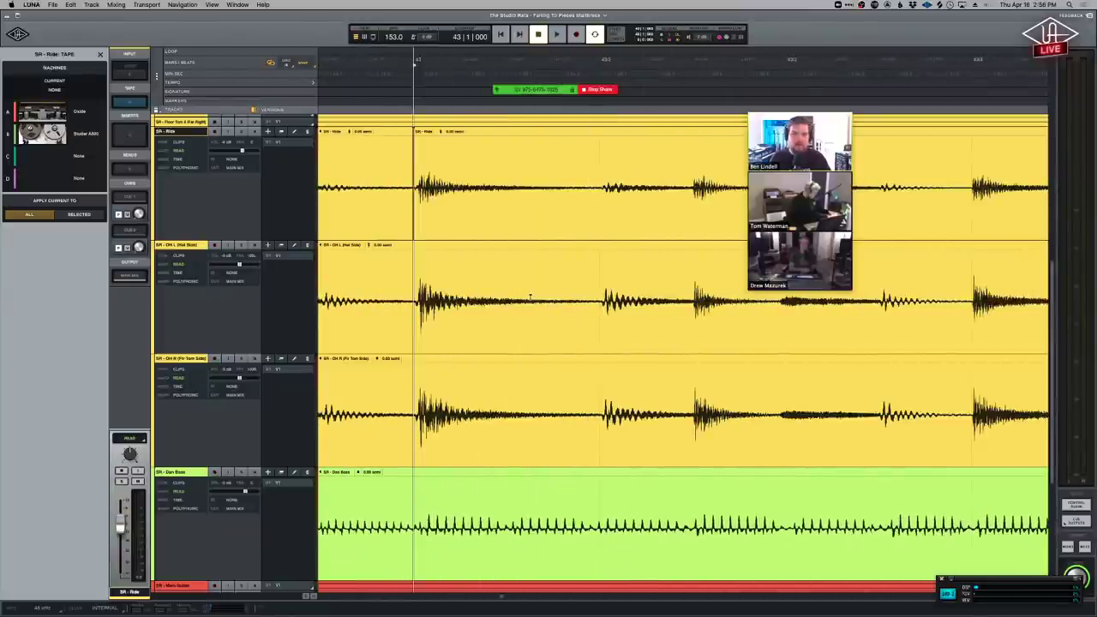
scroll(529, 296, right, 2)
scroll(530, 296, left, 3)
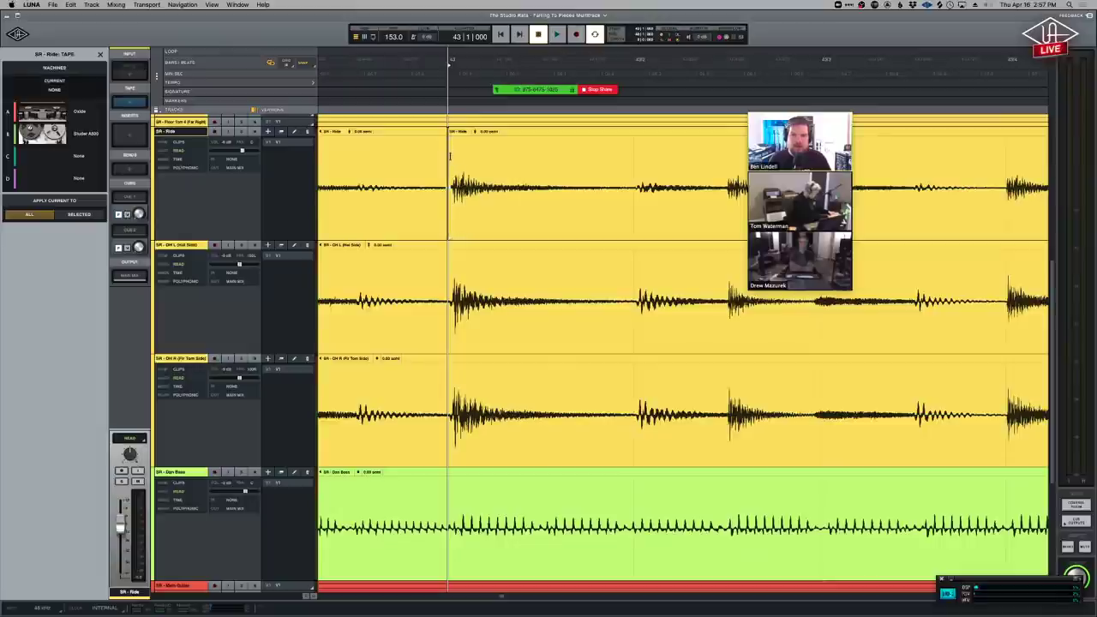
Trim the later Ride clip's start edge, then pull it back toward the split.
click(449, 233)
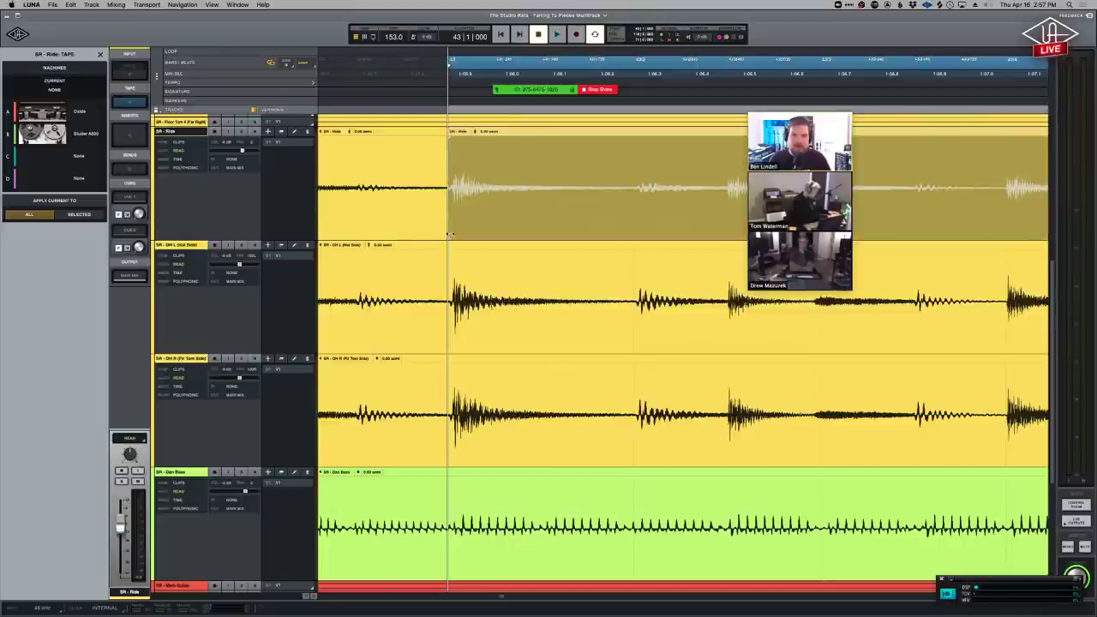
drag(498, 232, 588, 213)
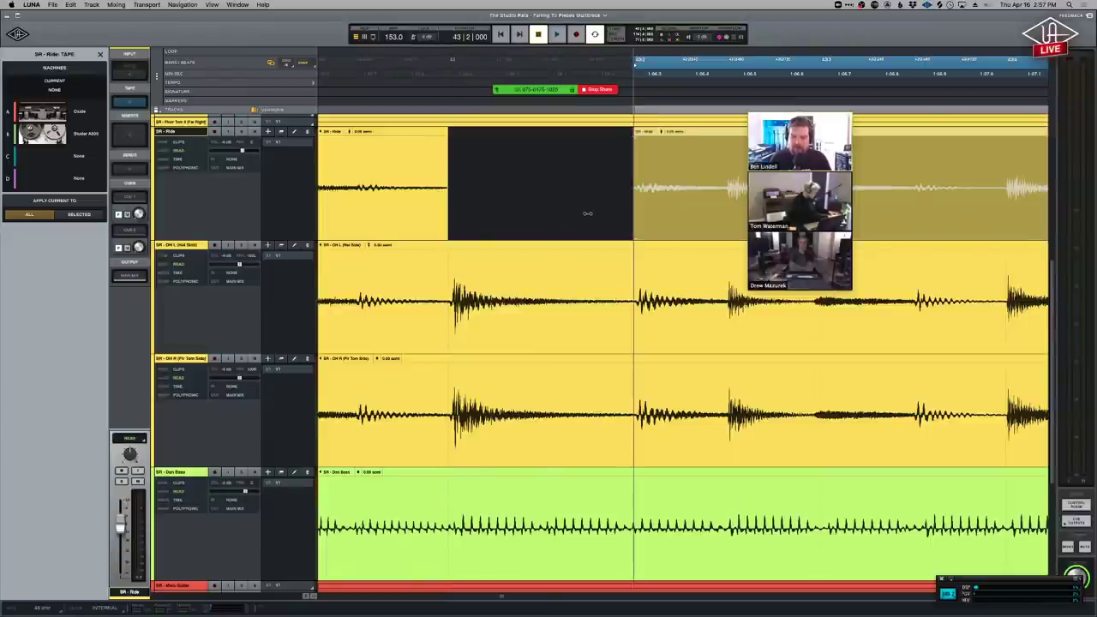
drag(588, 213, 441, 210)
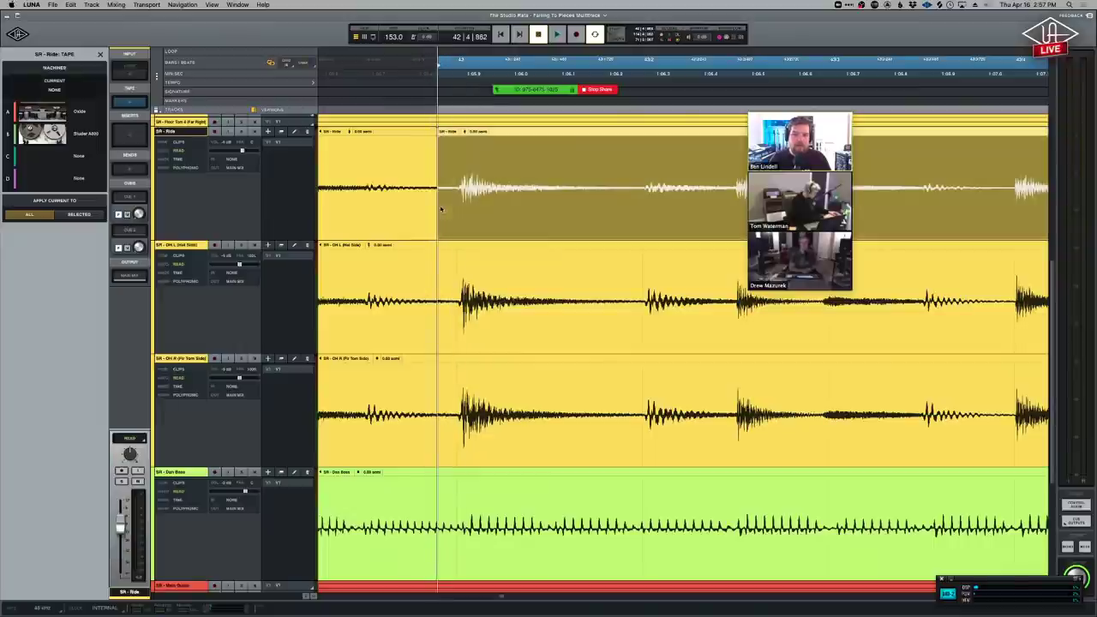
Mark a short range at the Ride clip's start and shape it into a fade-in.
click(438, 137)
mouse_move(439, 144)
mouse_down()
mouse_move(600, 146)
mouse_move(458, 148)
mouse_up()
drag(543, 149, 644, 157)
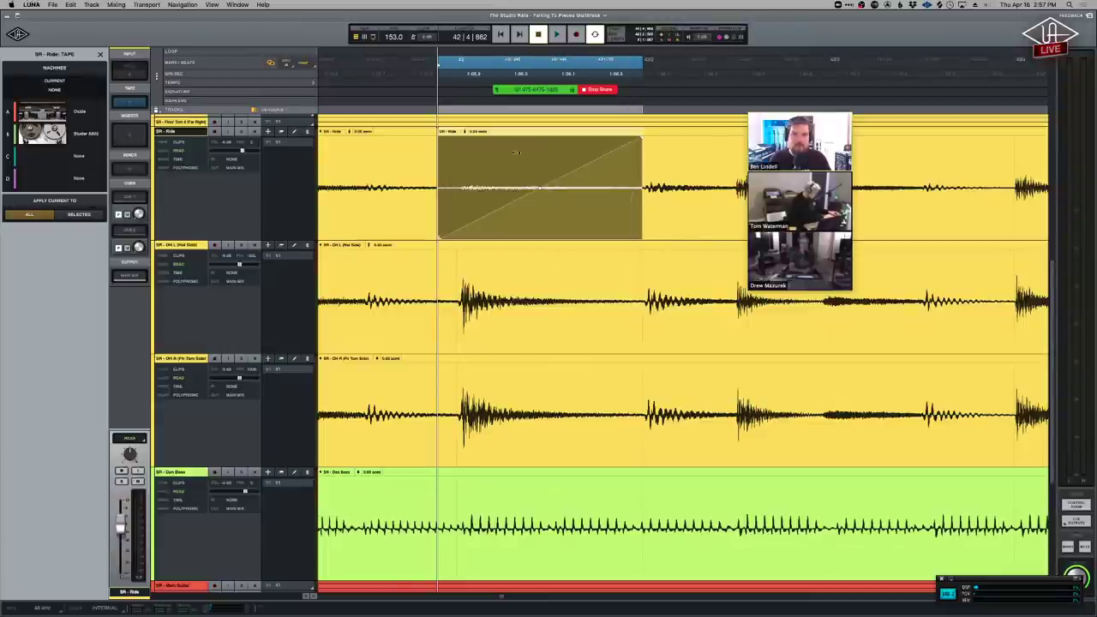
drag(515, 152, 454, 148)
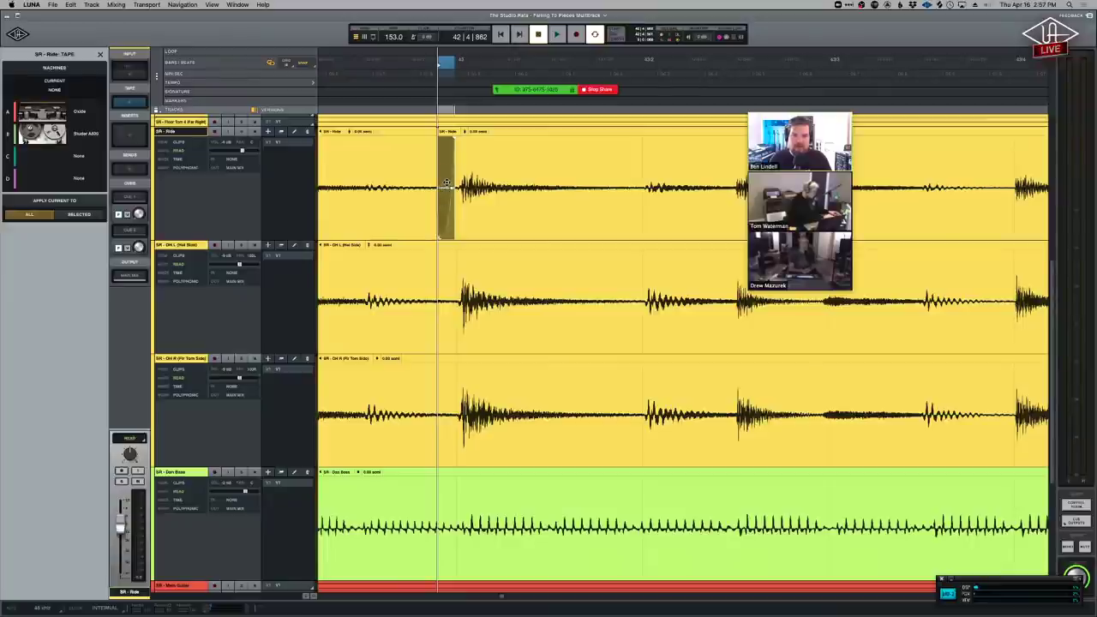
Adjust the crossfade width at the Ride clip join, then select a short range straddling the boundary.
scroll(495, 188, up, 3)
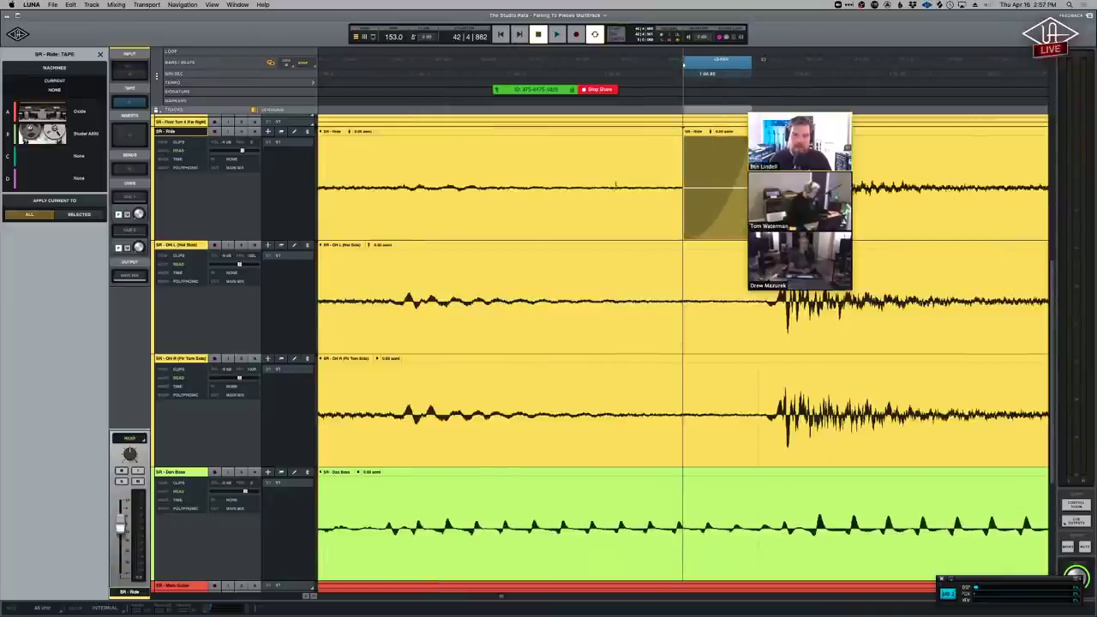
scroll(610, 154, right, 2)
scroll(610, 155, right, 1)
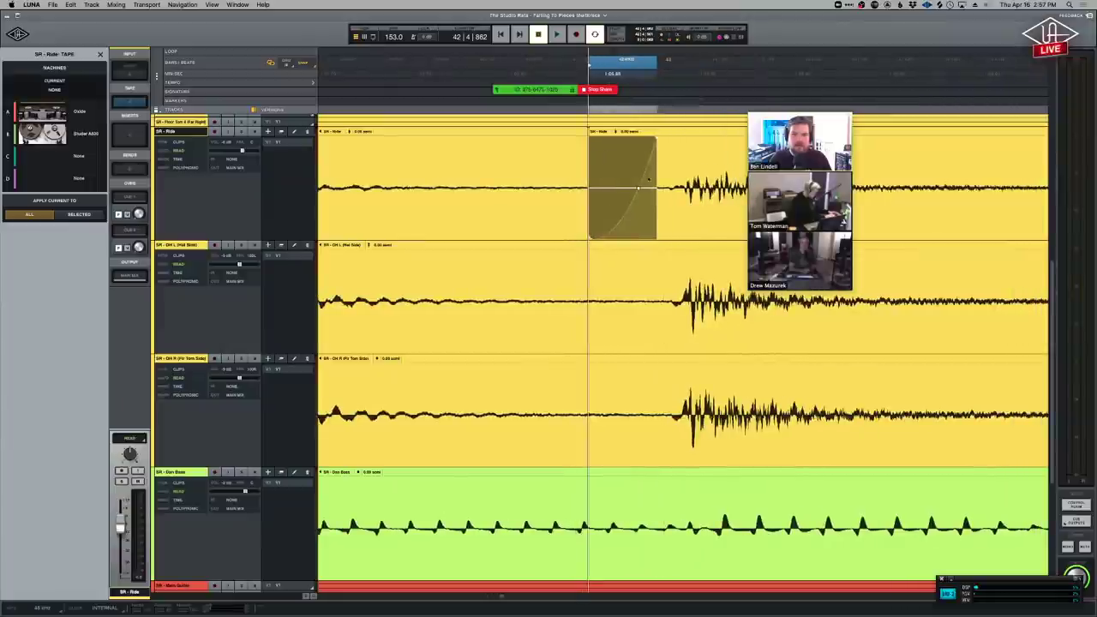
click(683, 211)
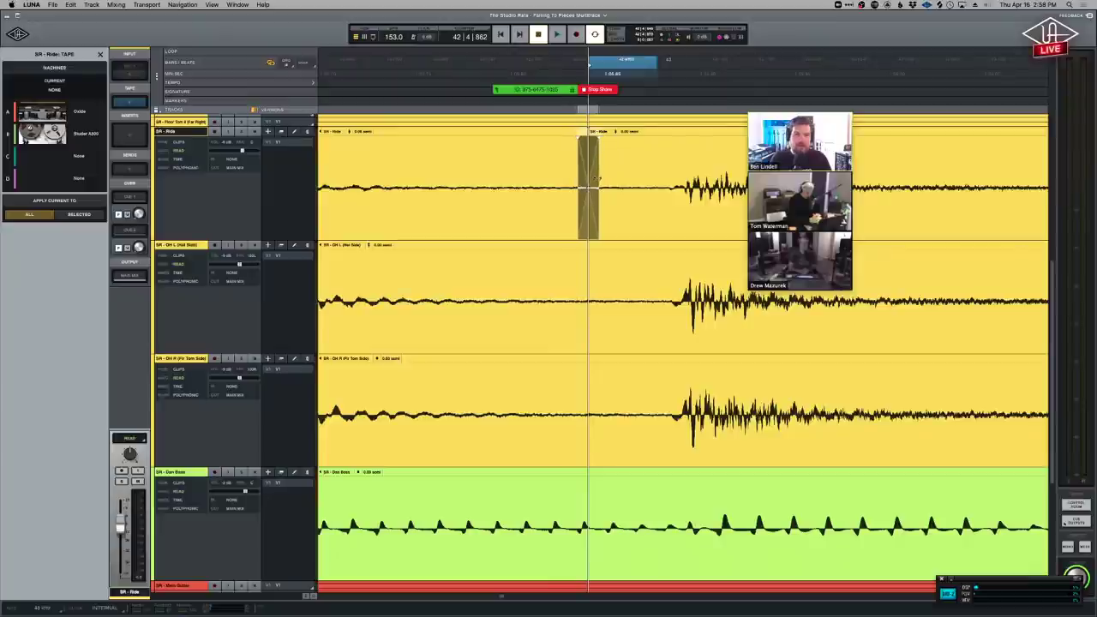
drag(603, 175, 633, 157)
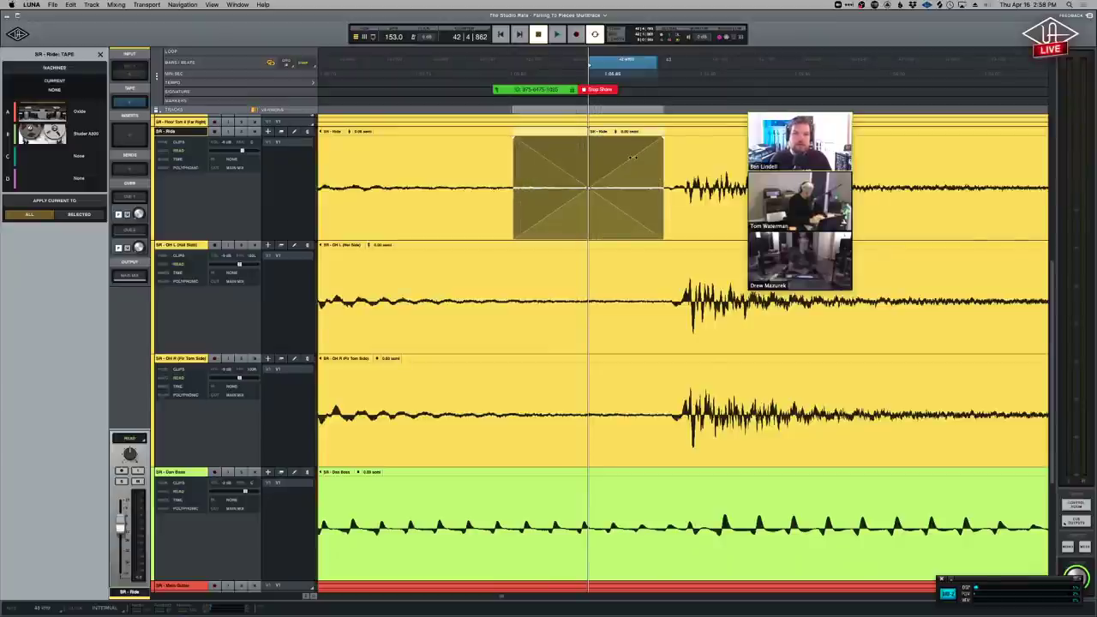
drag(631, 159, 600, 222)
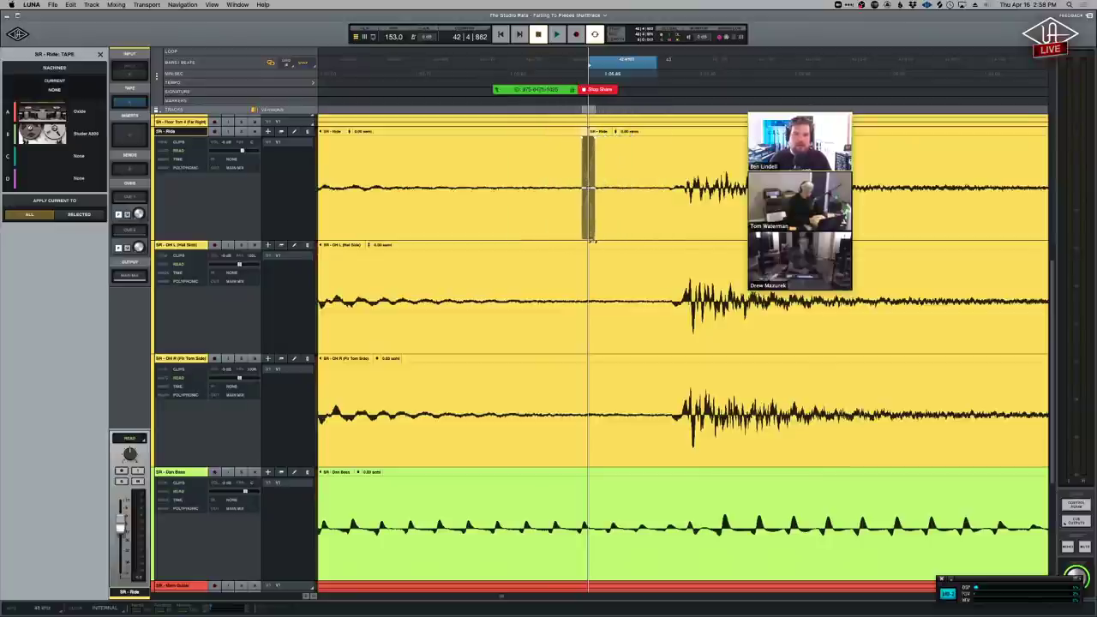
drag(613, 223, 617, 225)
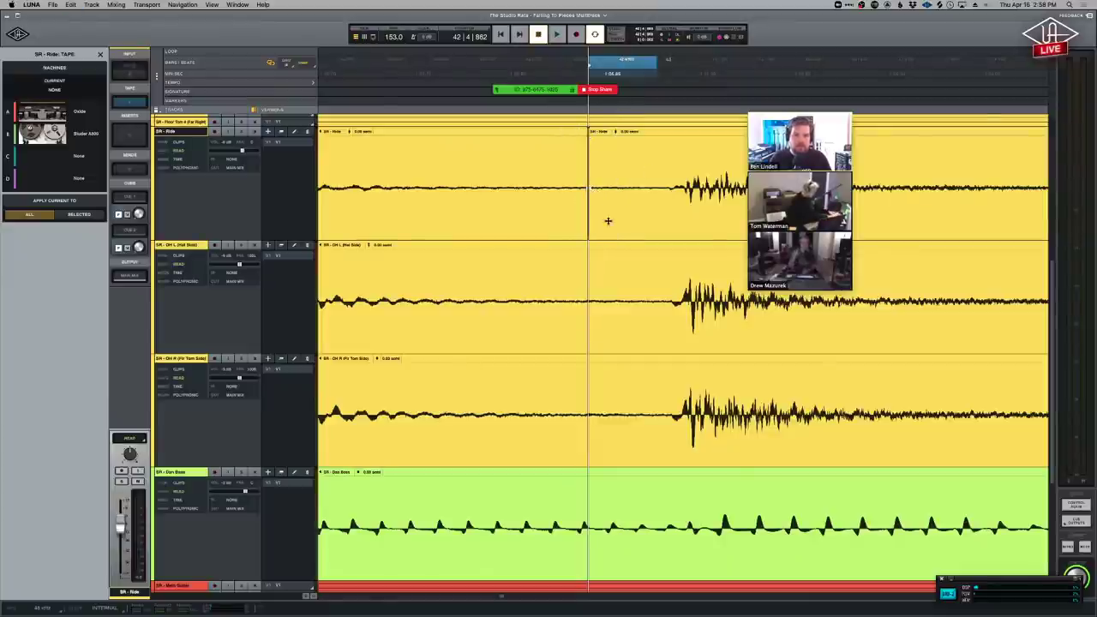
drag(625, 169, 663, 170)
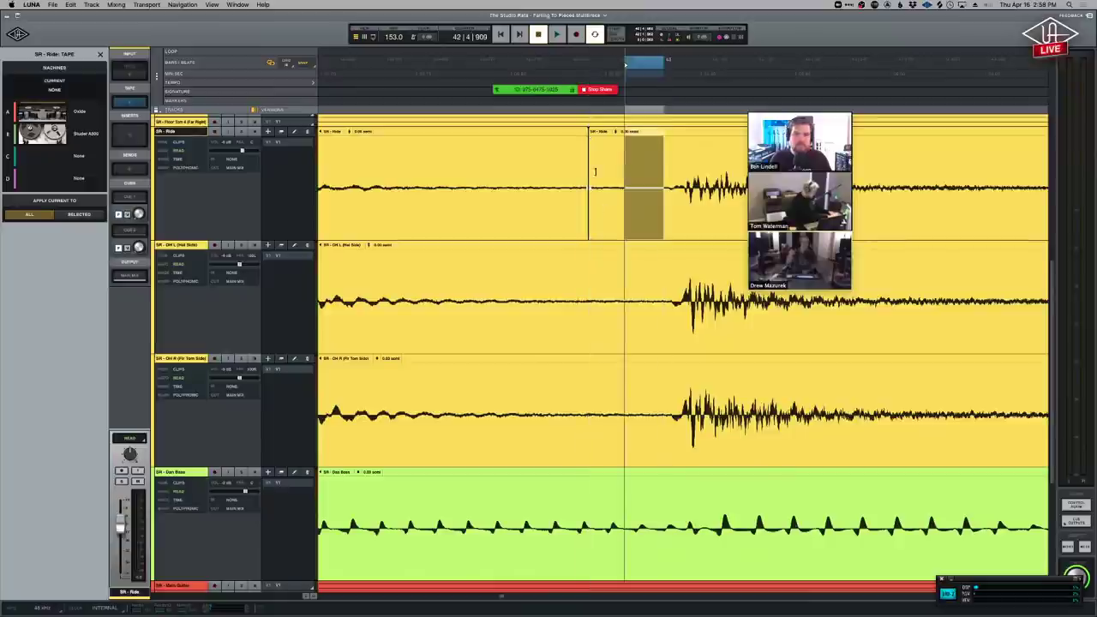
drag(541, 166, 631, 167)
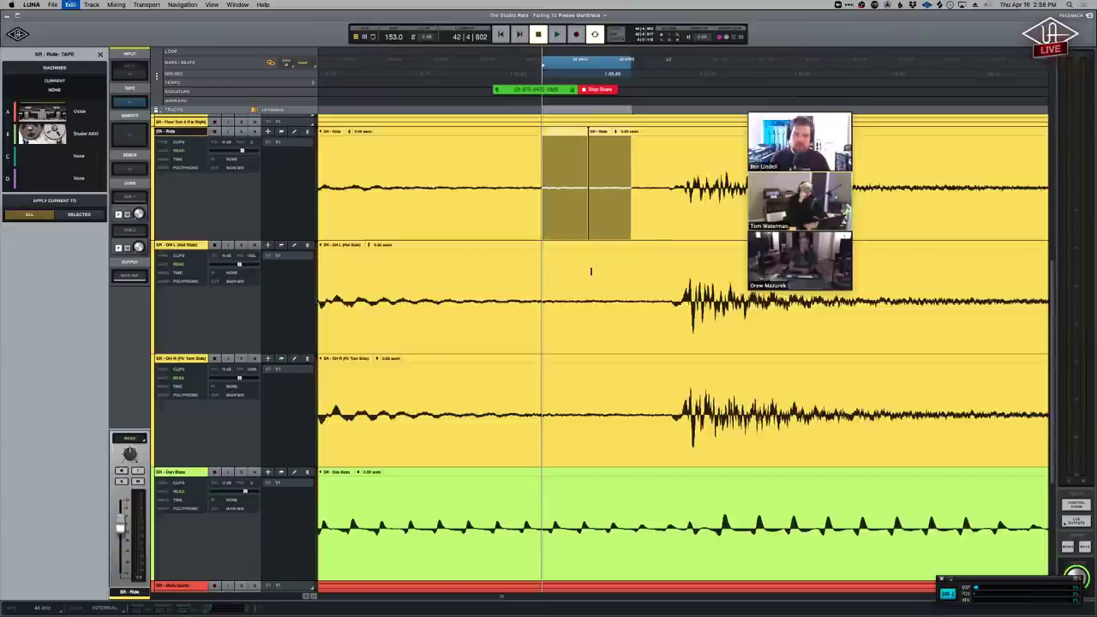
Select a range across the Ride clip edges, add crossfades with F, then undo them with Cmd+Z.
key(Tab)
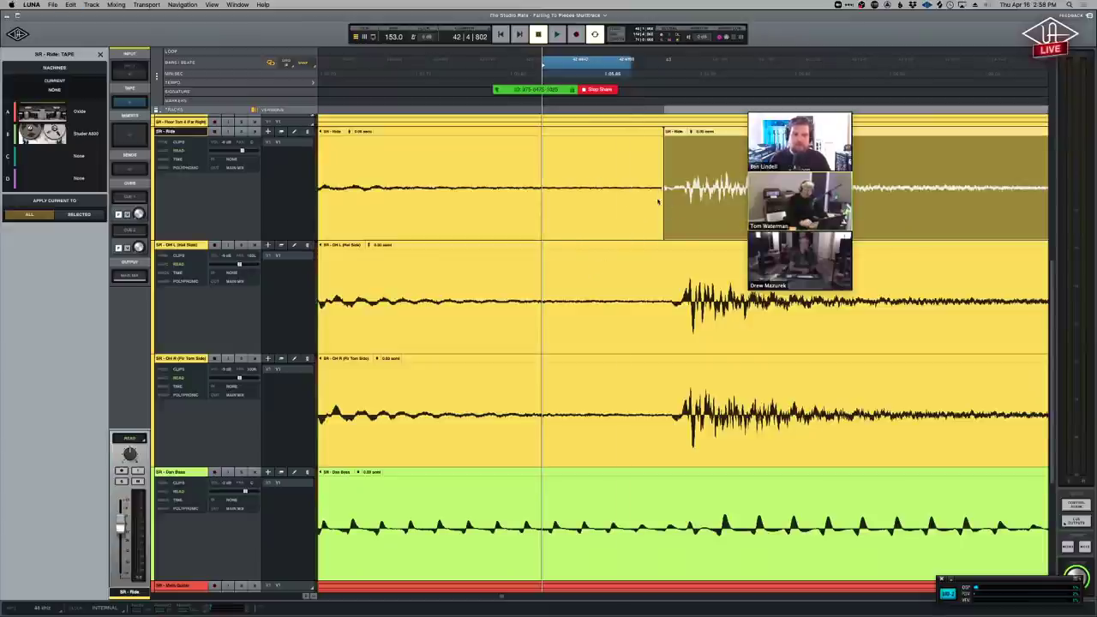
scroll(652, 205, down, 3)
scroll(592, 208, down, 3)
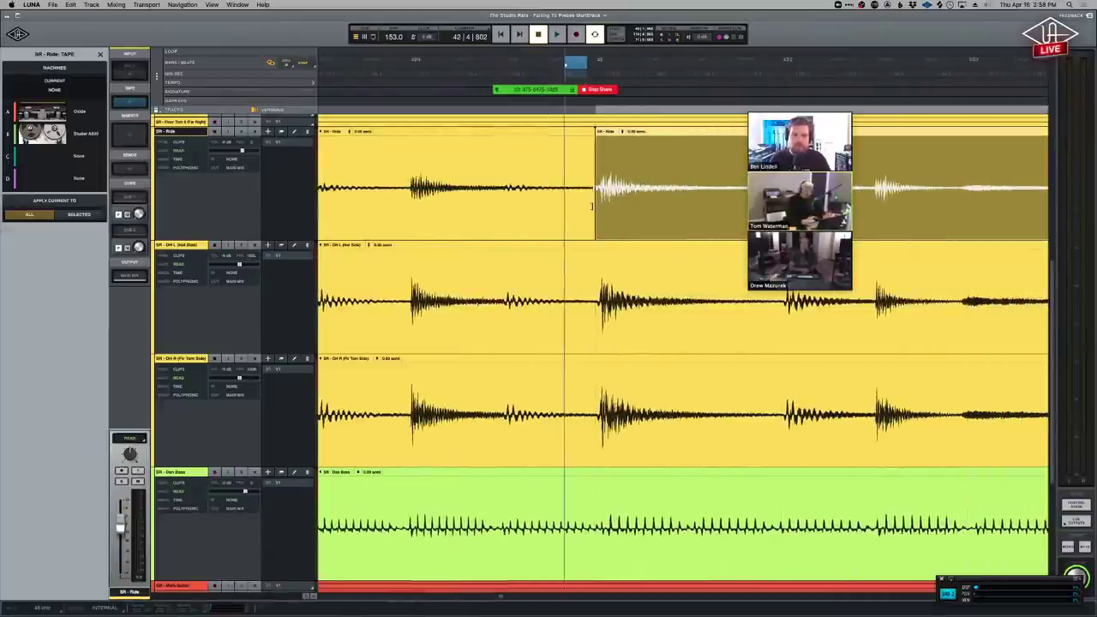
click(688, 159)
scroll(628, 219, up, 3)
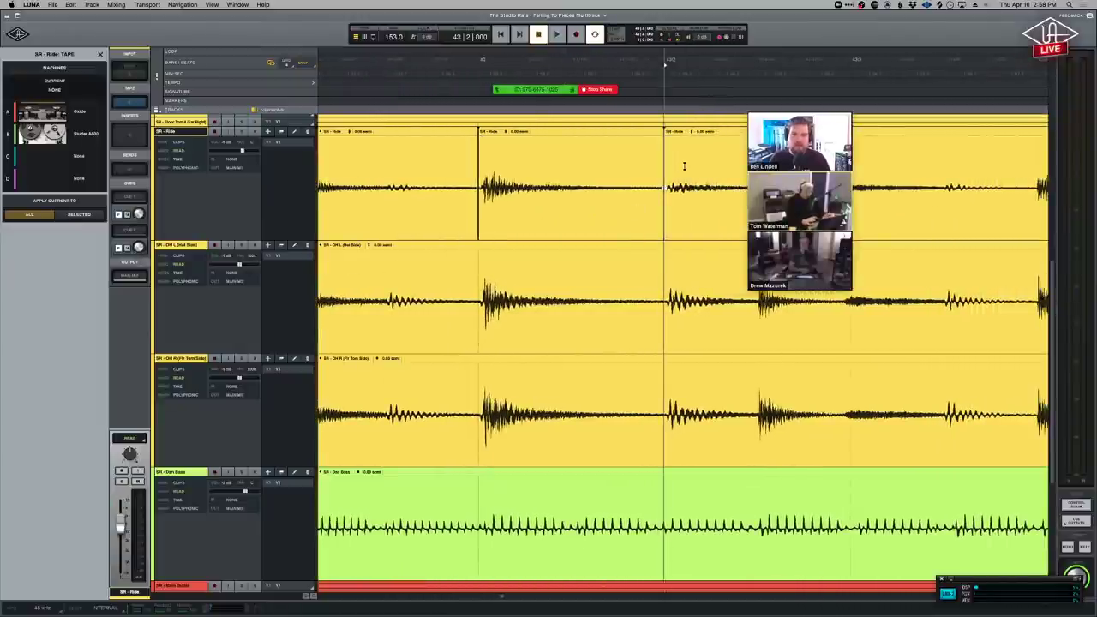
drag(665, 171, 439, 192)
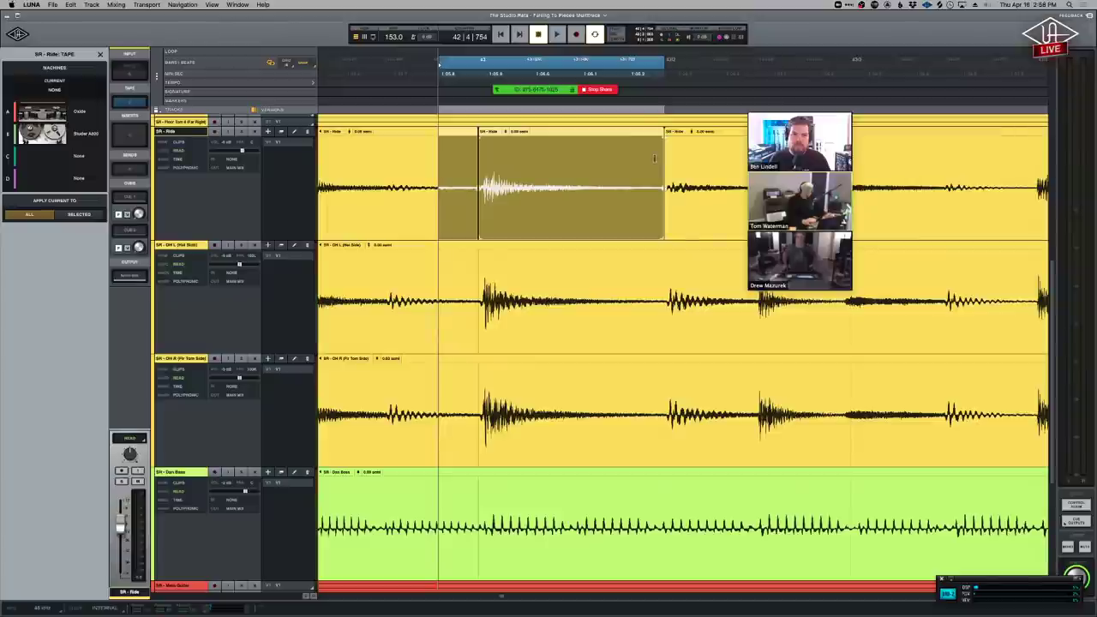
drag(662, 157, 701, 159)
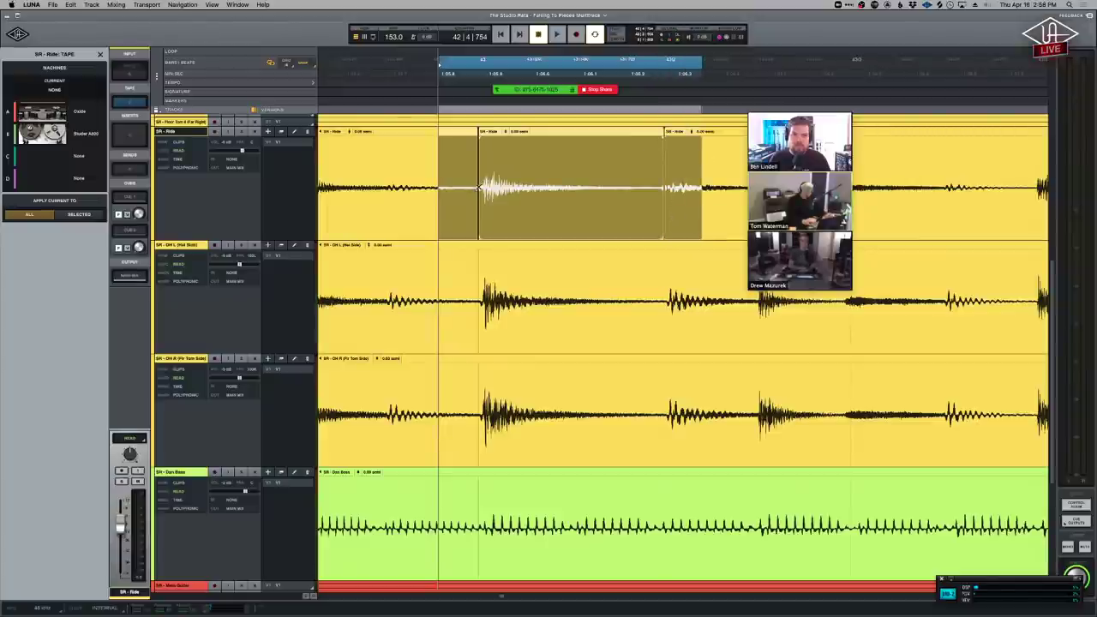
key(f)
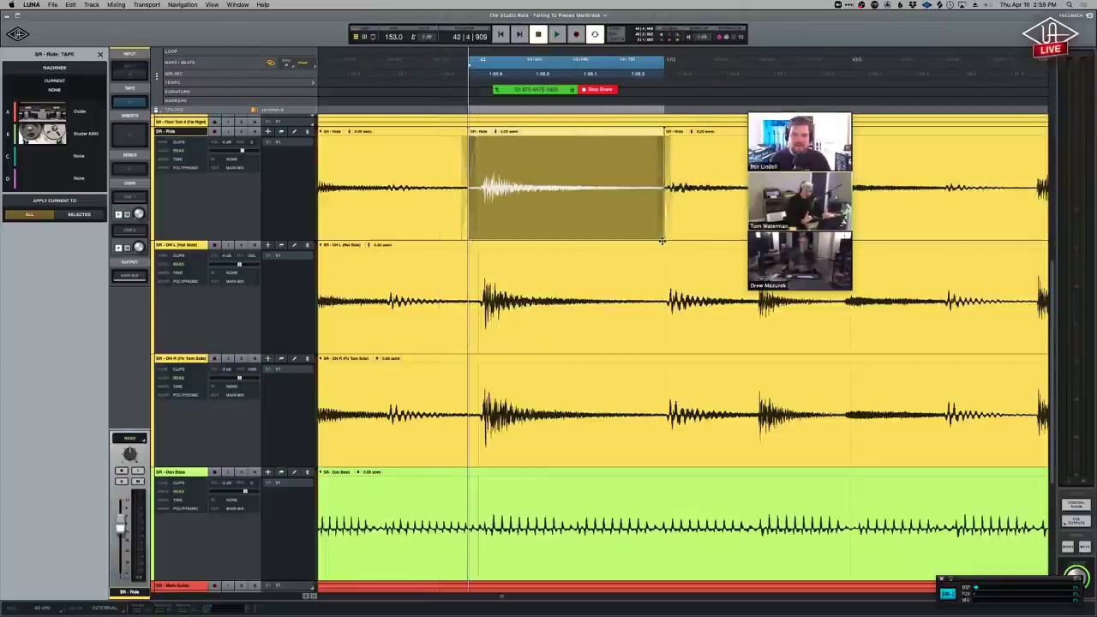
key(Right)
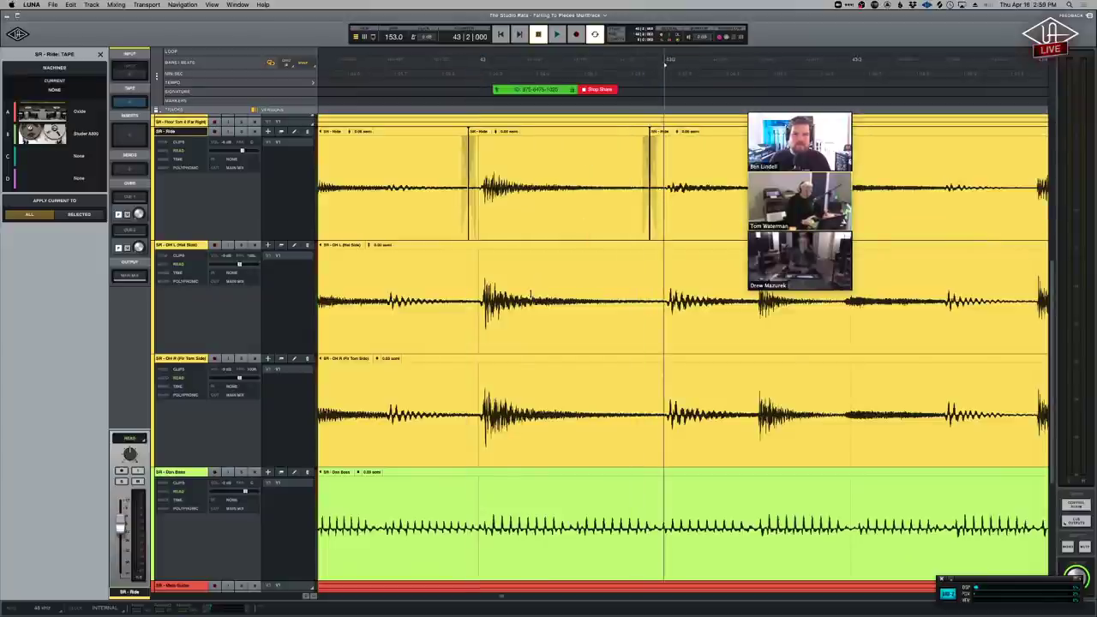
key(super+z)
key(super+z)
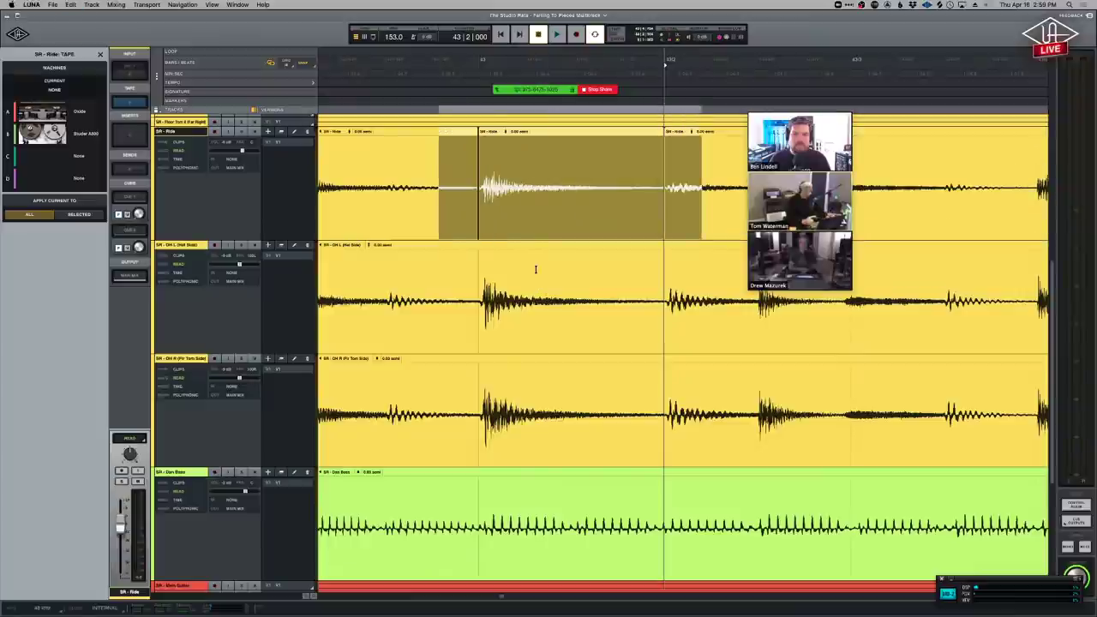
Change the Editing value from 100 to 10 in LUNA's Settings options, then return to the session.
click(17, 35)
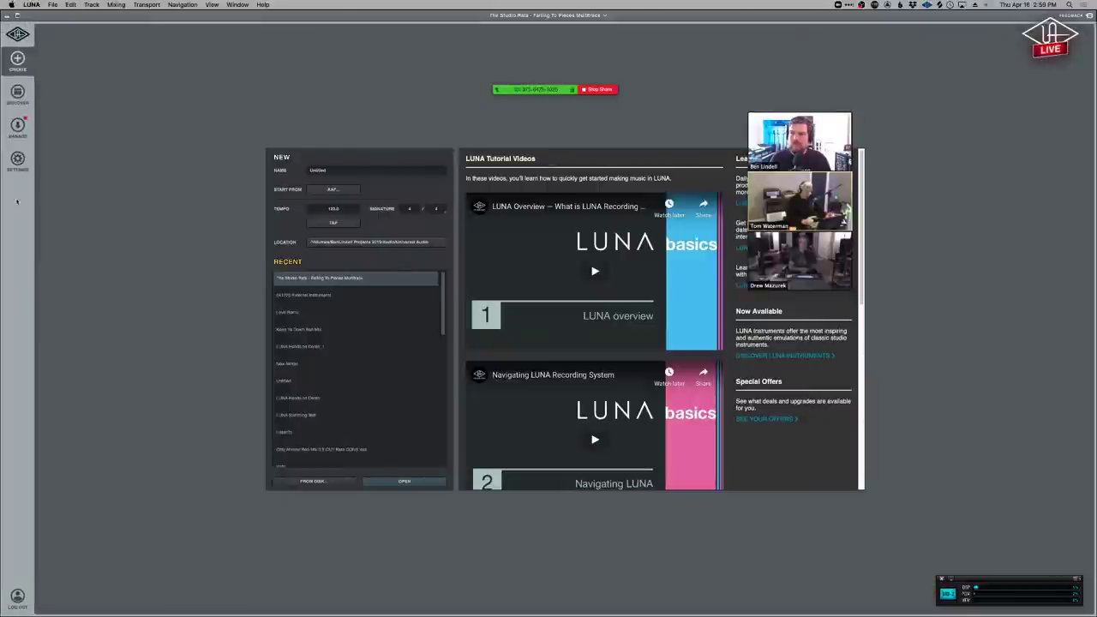
click(17, 159)
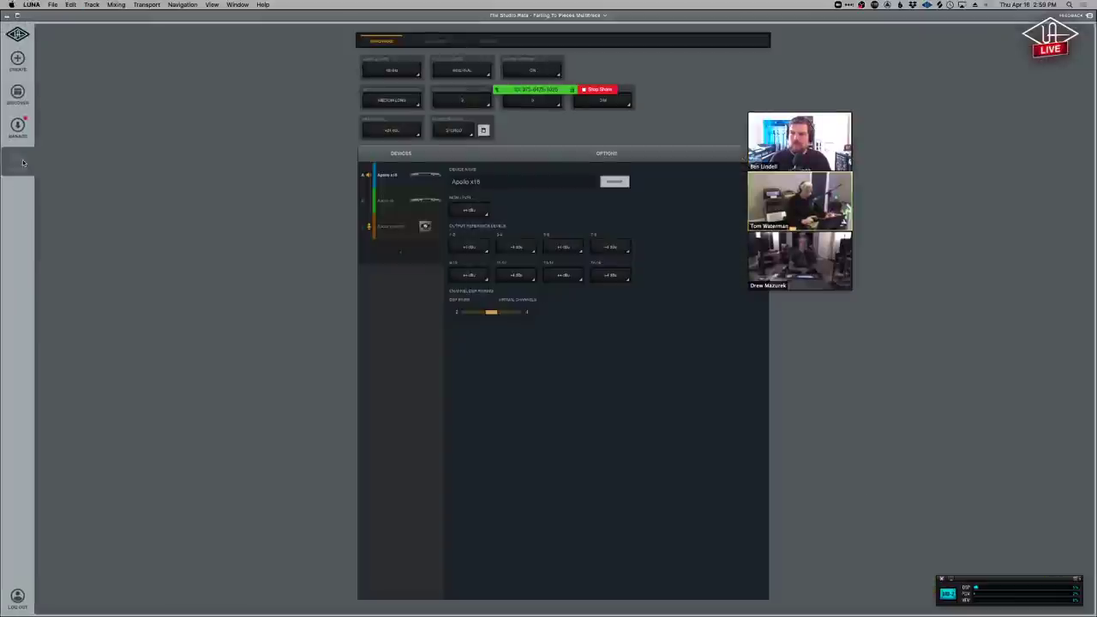
click(482, 41)
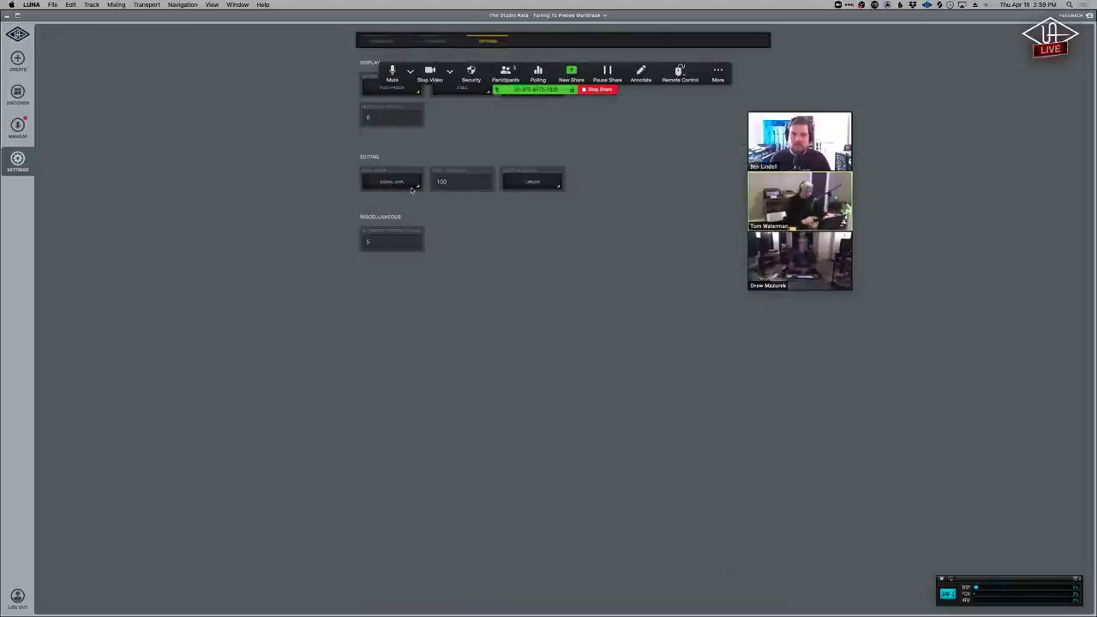
click(466, 181)
key(BackSpace)
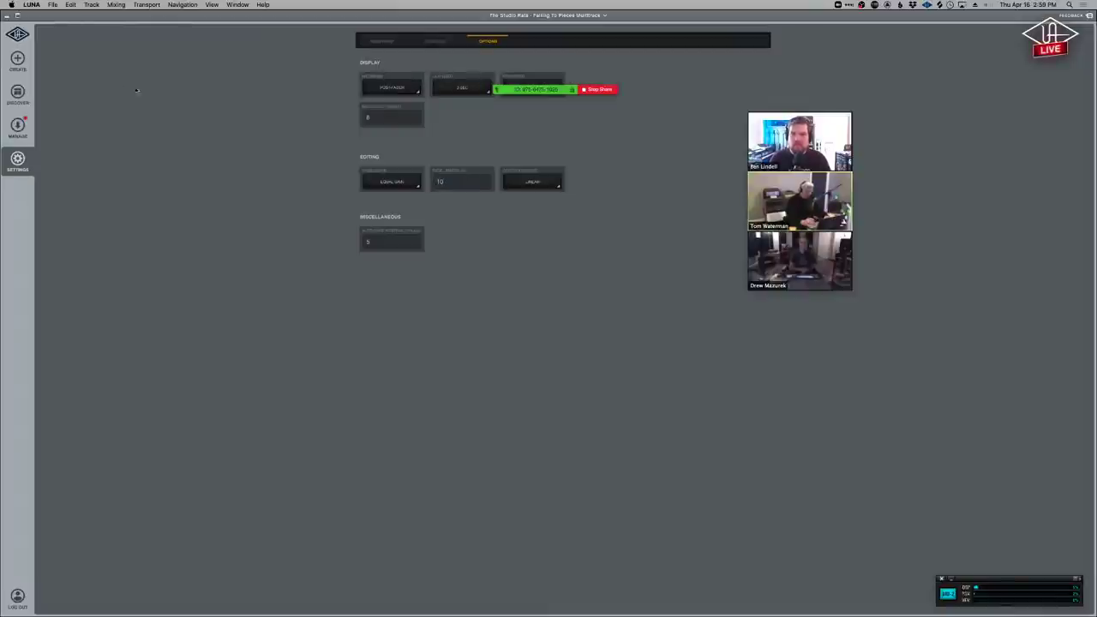
click(17, 35)
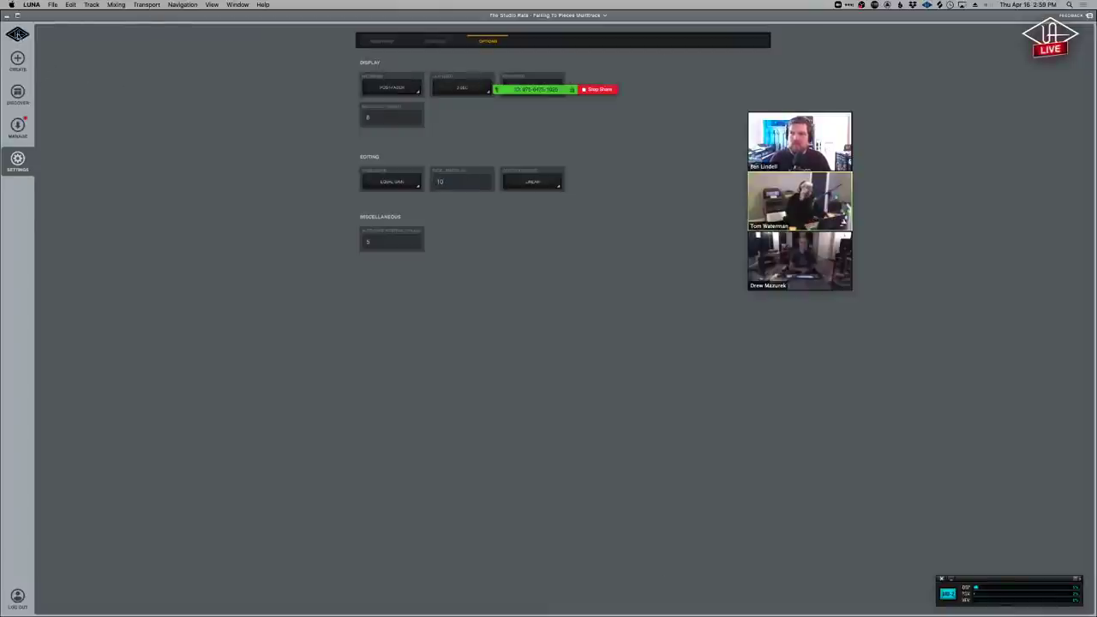
click(550, 168)
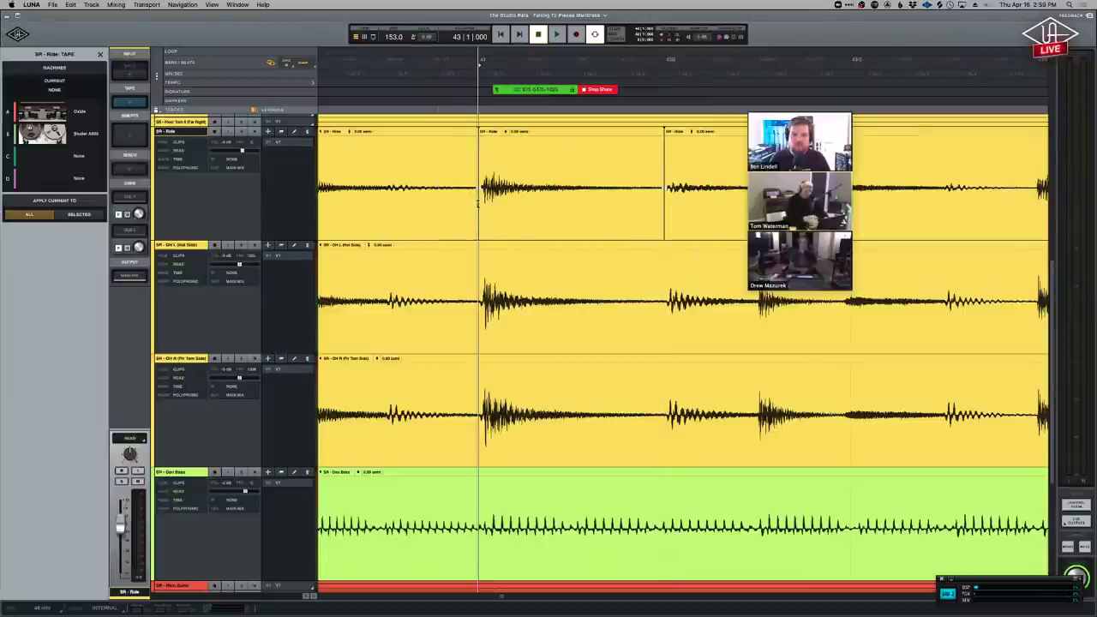
Zoom out and split the Ride clip at three successive earlier hits.
key(super+minus)
key(Left)
key(s)
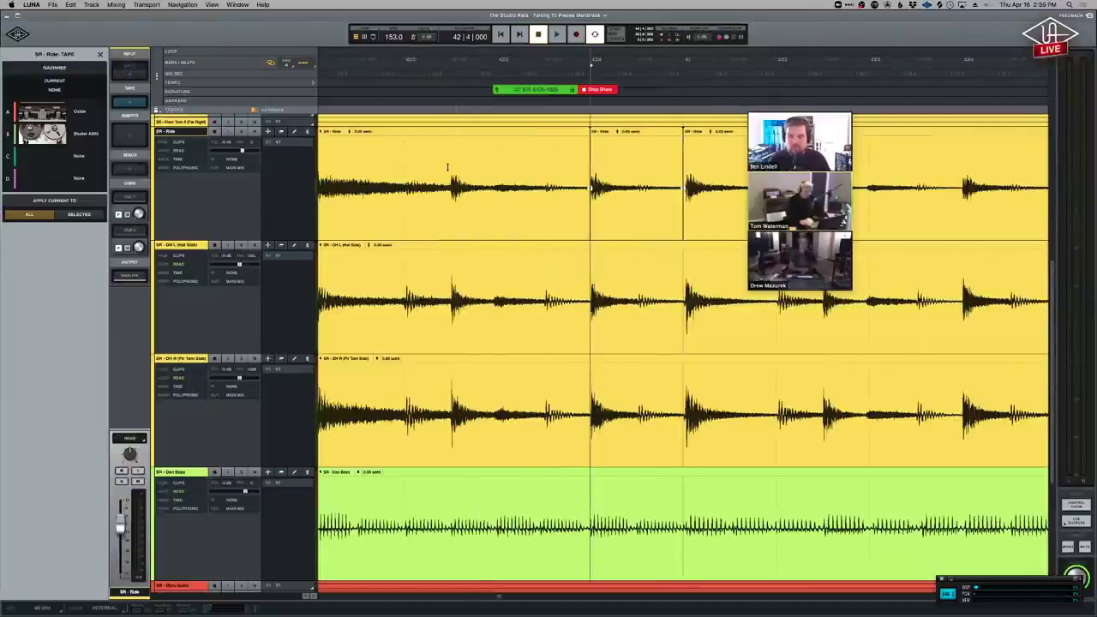
key(Left)
key(Left)
key(s)
key(Right)
key(Right)
key(Left)
key(s)
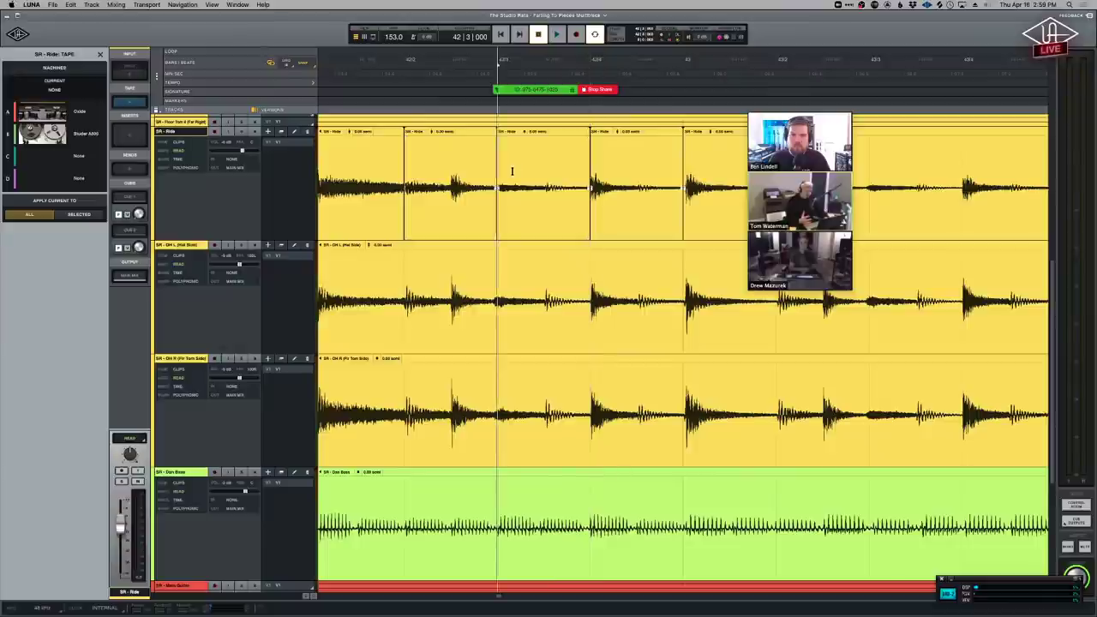
key(Right)
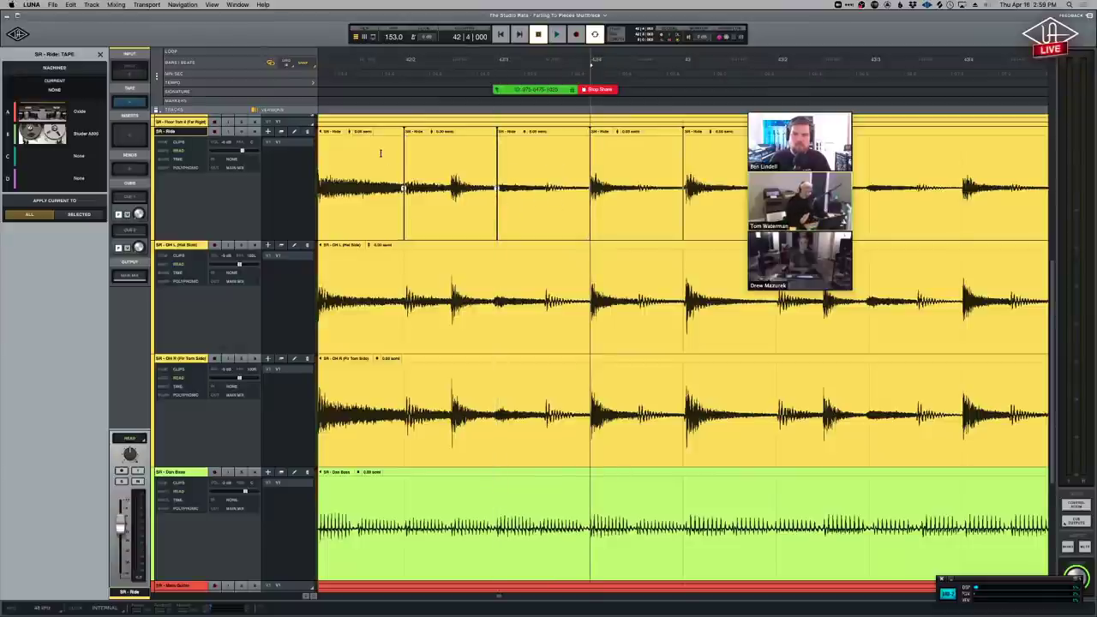
Select a range across the split Ride clips, zoom in to inspect, and reselect the Ride clips.
drag(381, 151, 701, 151)
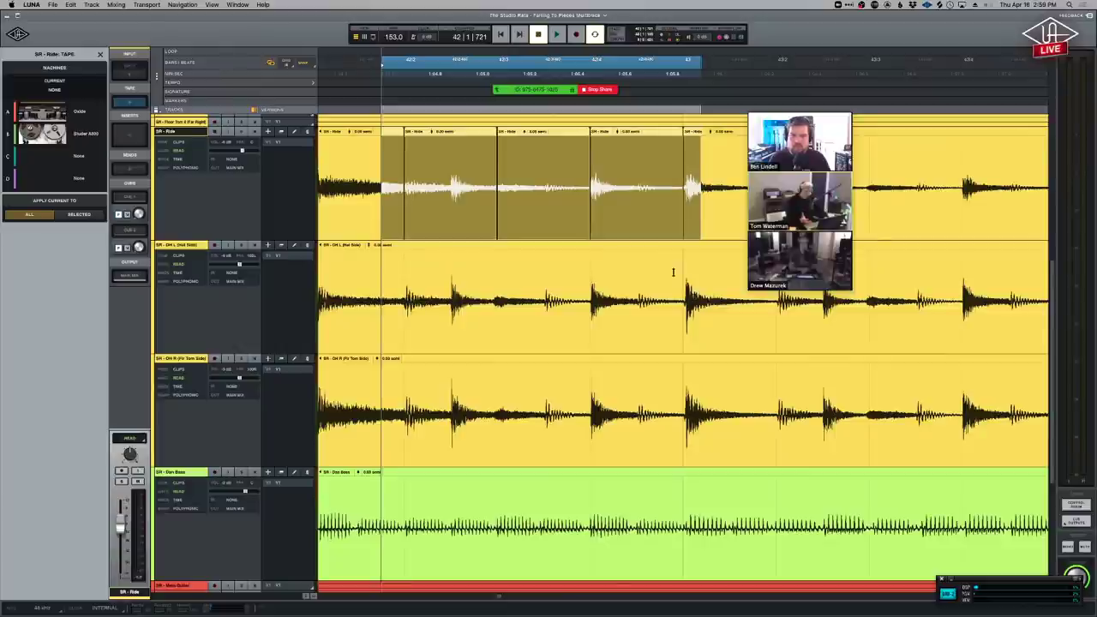
key(super+equal)
key(super+equal)
key(super+equal)
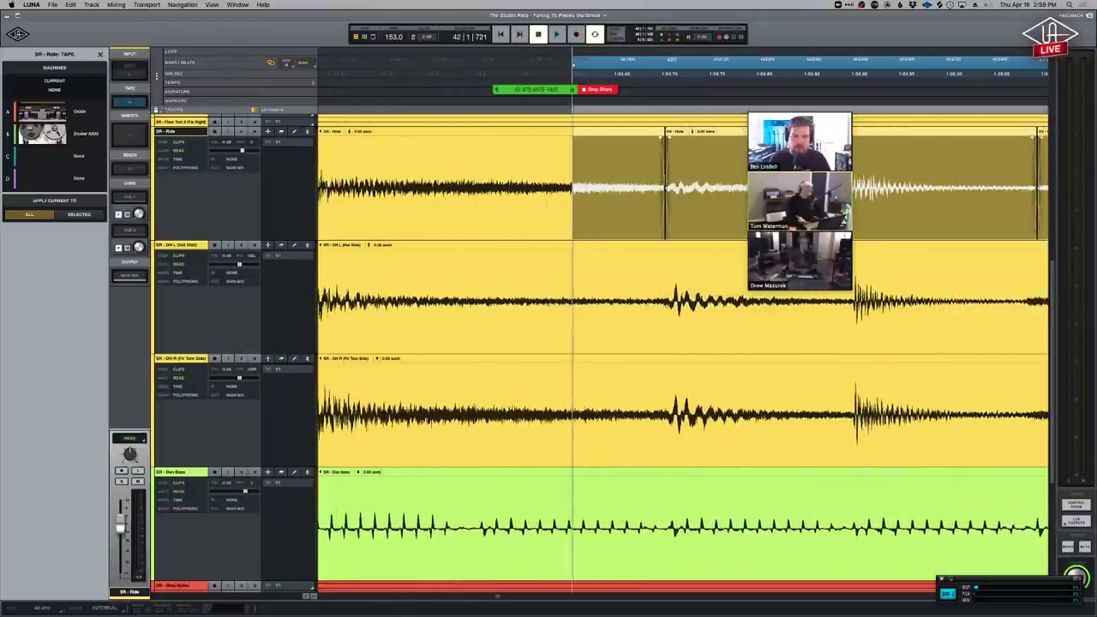
scroll(639, 335, right, 5)
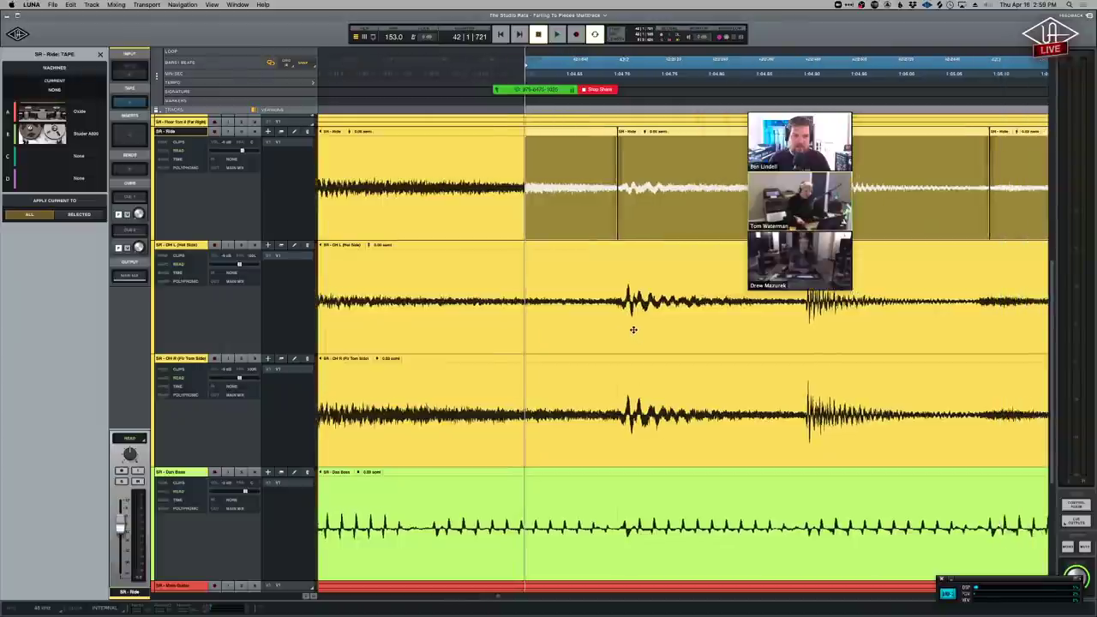
scroll(631, 332, right, 14)
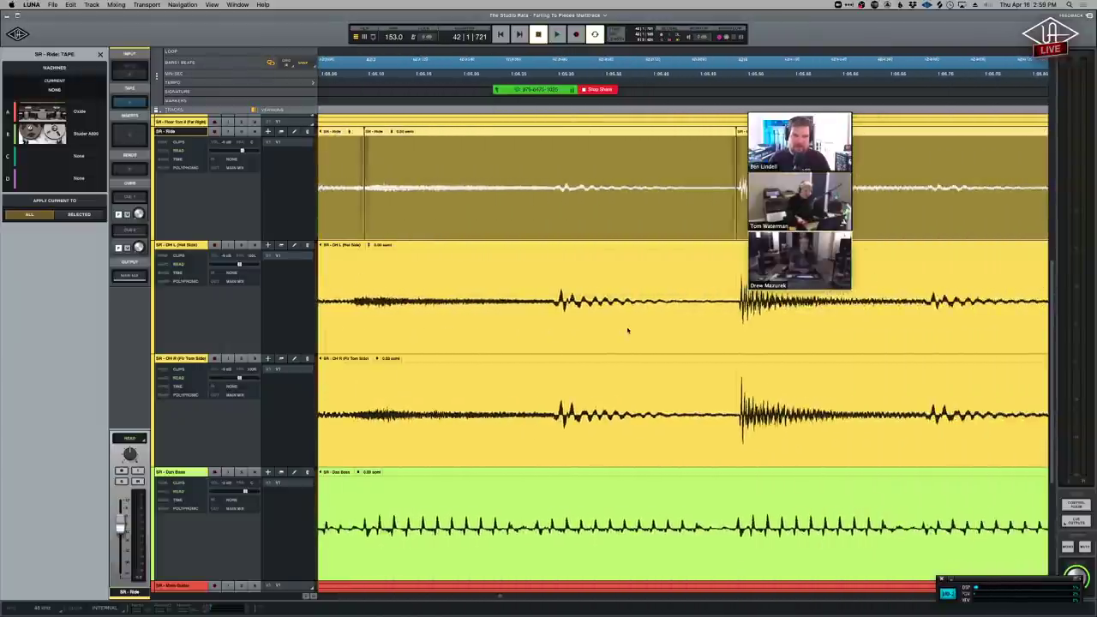
scroll(625, 330, right, 6)
scroll(626, 330, left, 7)
scroll(624, 330, right, 1)
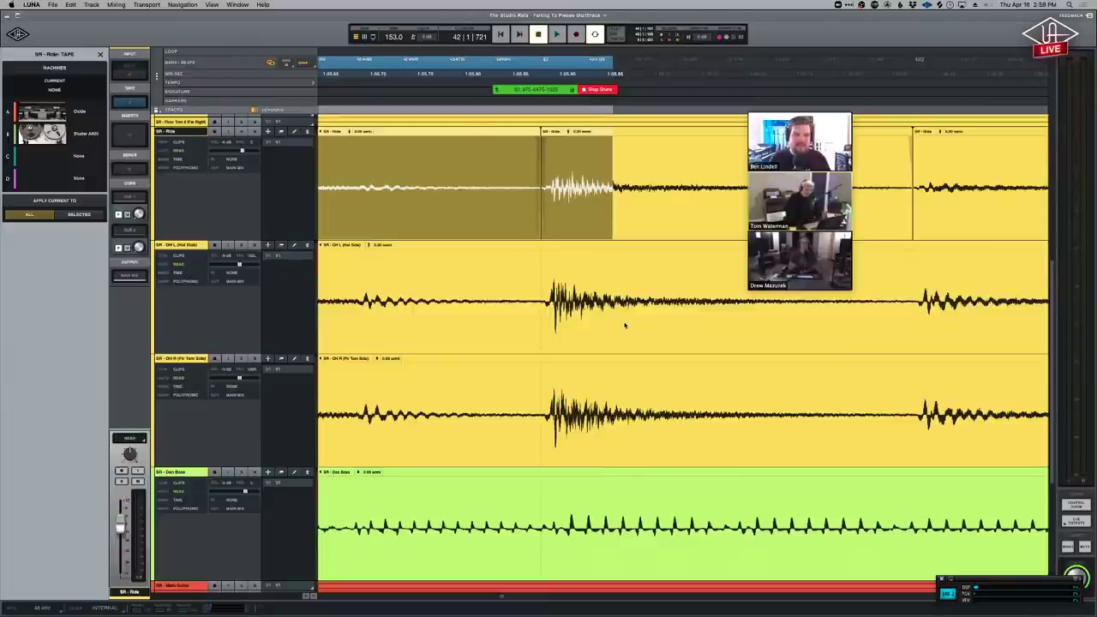
scroll(626, 325, down, 3)
scroll(600, 223, down, 2)
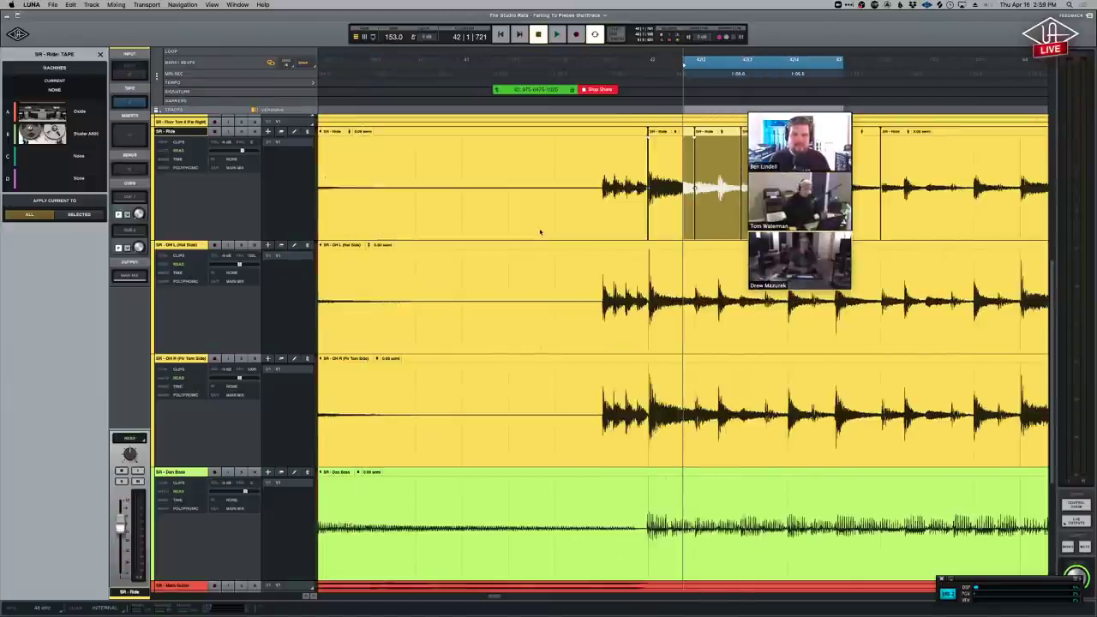
click(602, 140)
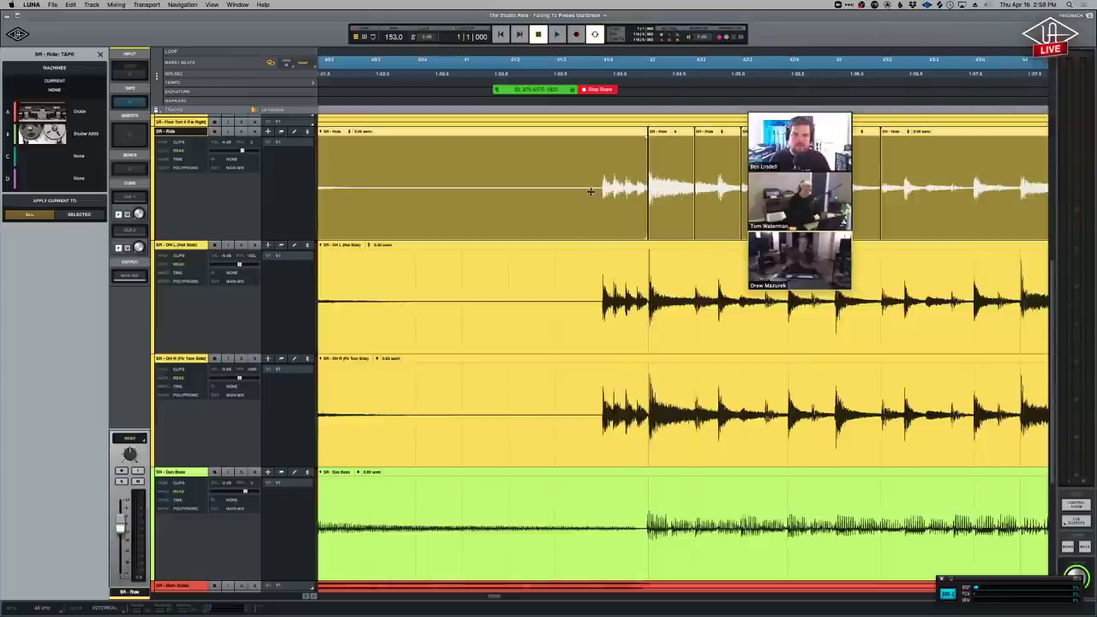
Deselect the Ride clips, park the playhead at 42|2|010, and zoom back out over the drums.
scroll(588, 192, right, 5)
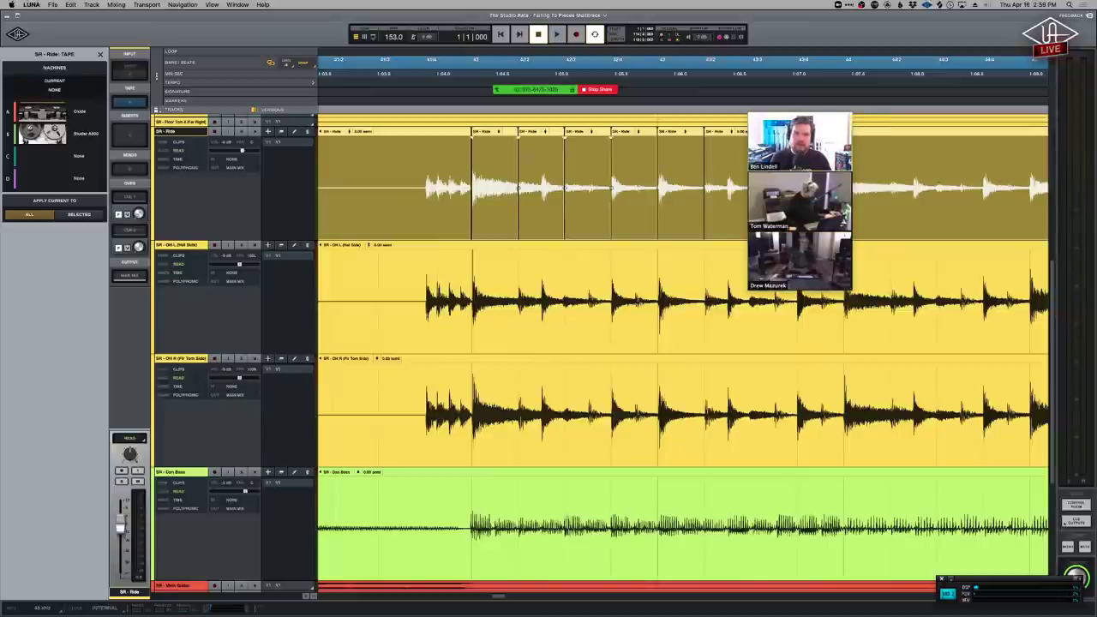
click(533, 168)
scroll(587, 191, up, 5)
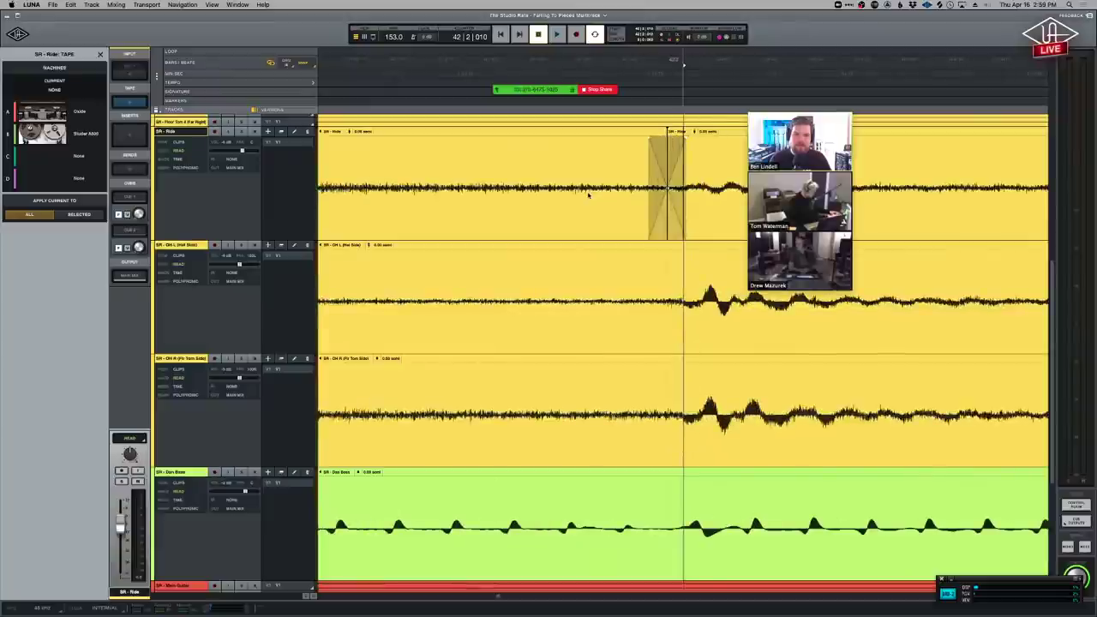
scroll(588, 191, down, 5)
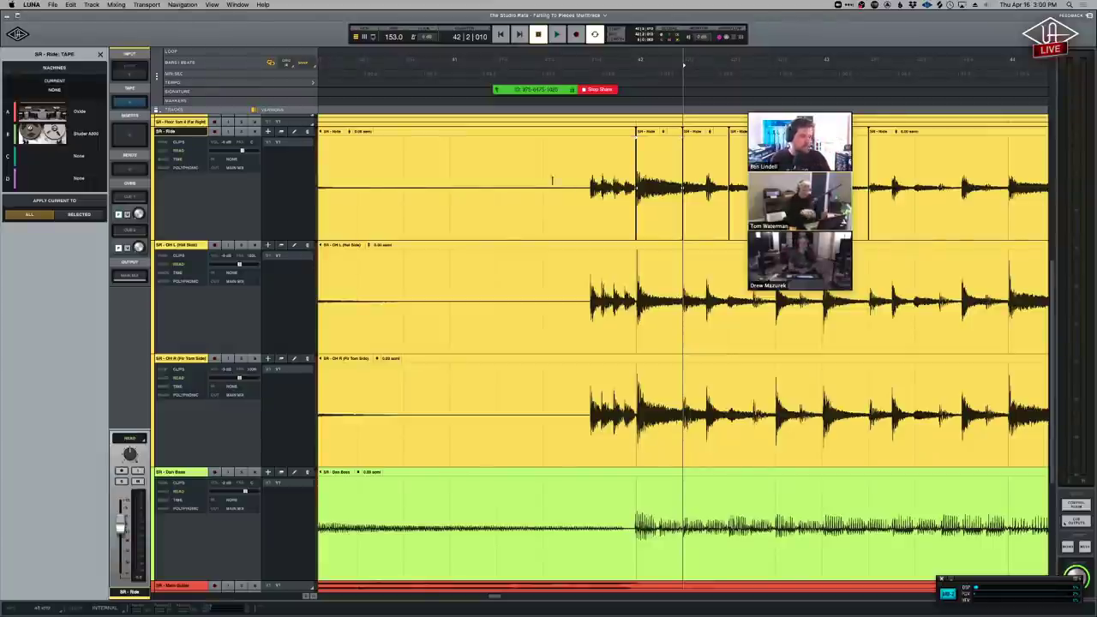
click(554, 178)
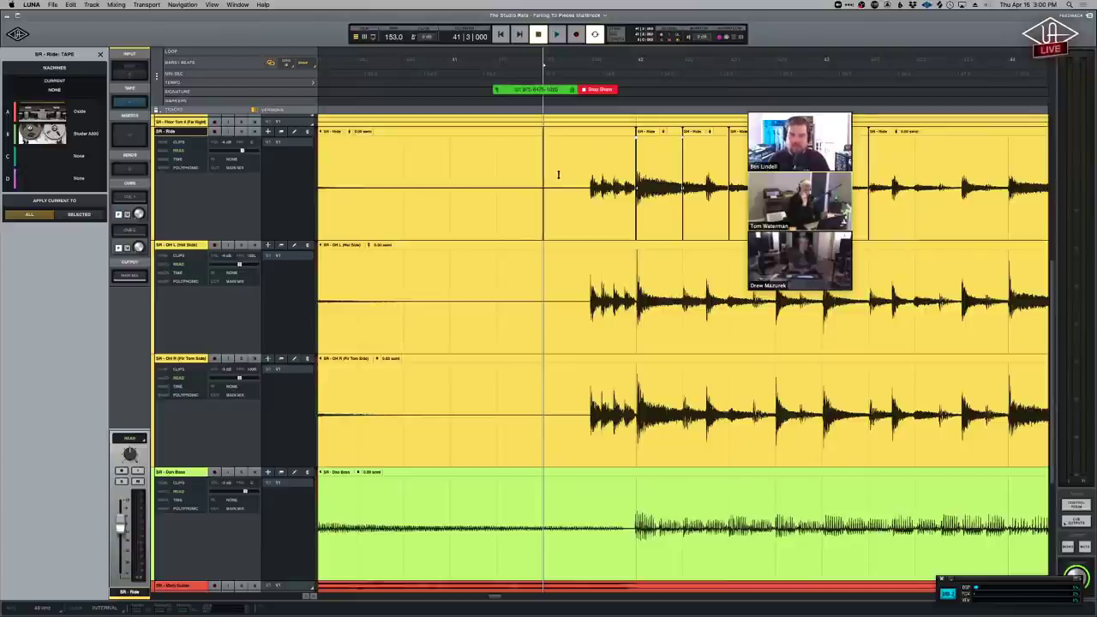
key(s)
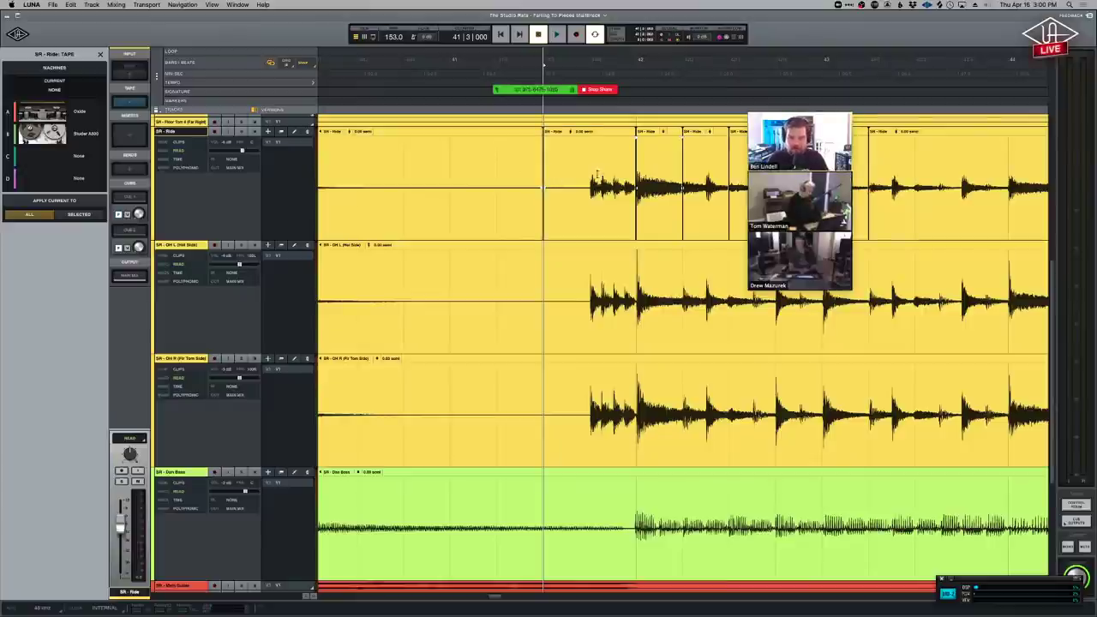
click(495, 173)
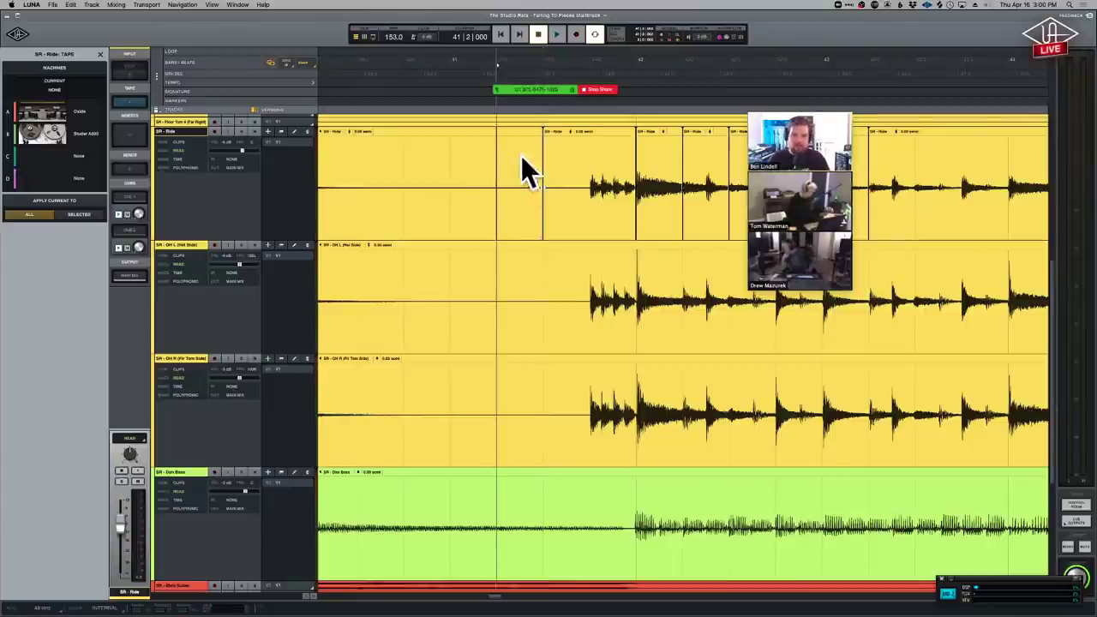
key(s)
click(449, 168)
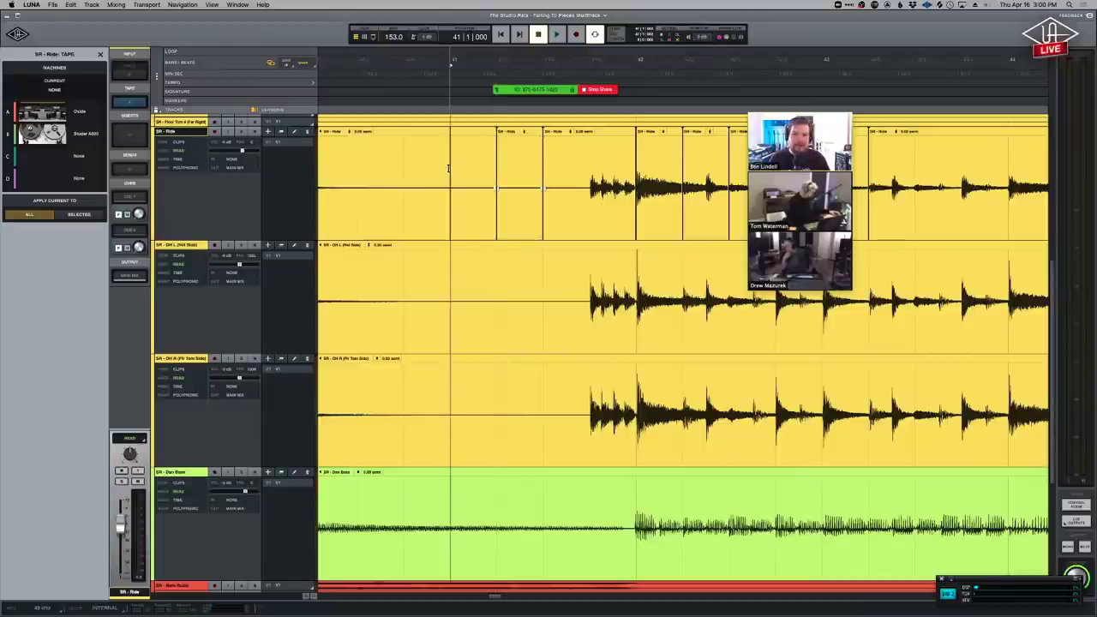
key(s)
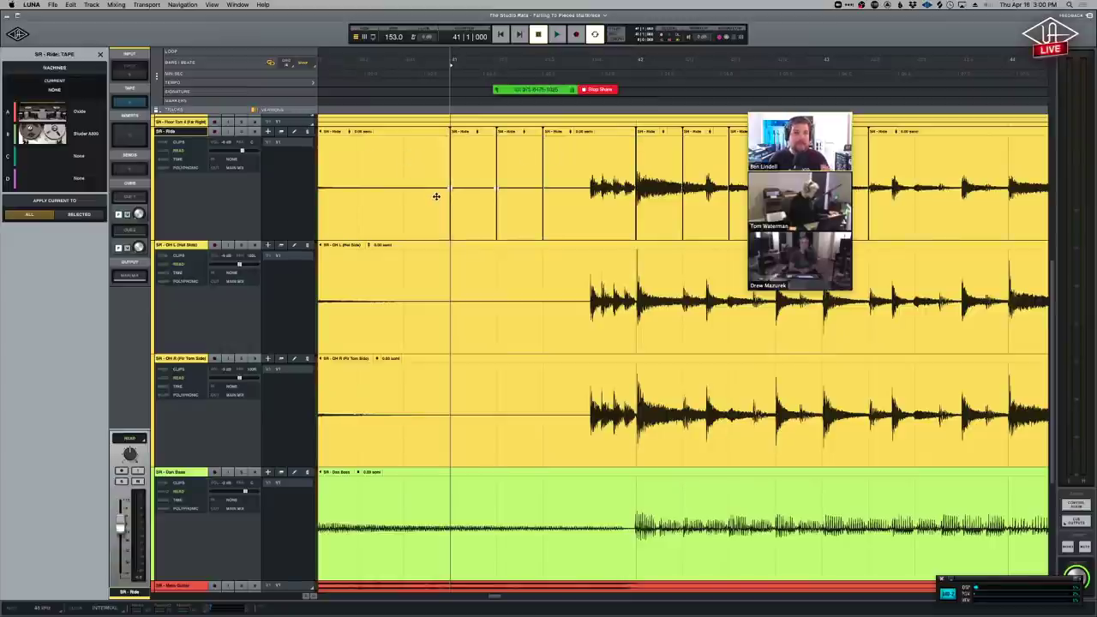
key(super+z)
key(super+z)
key(super+z)
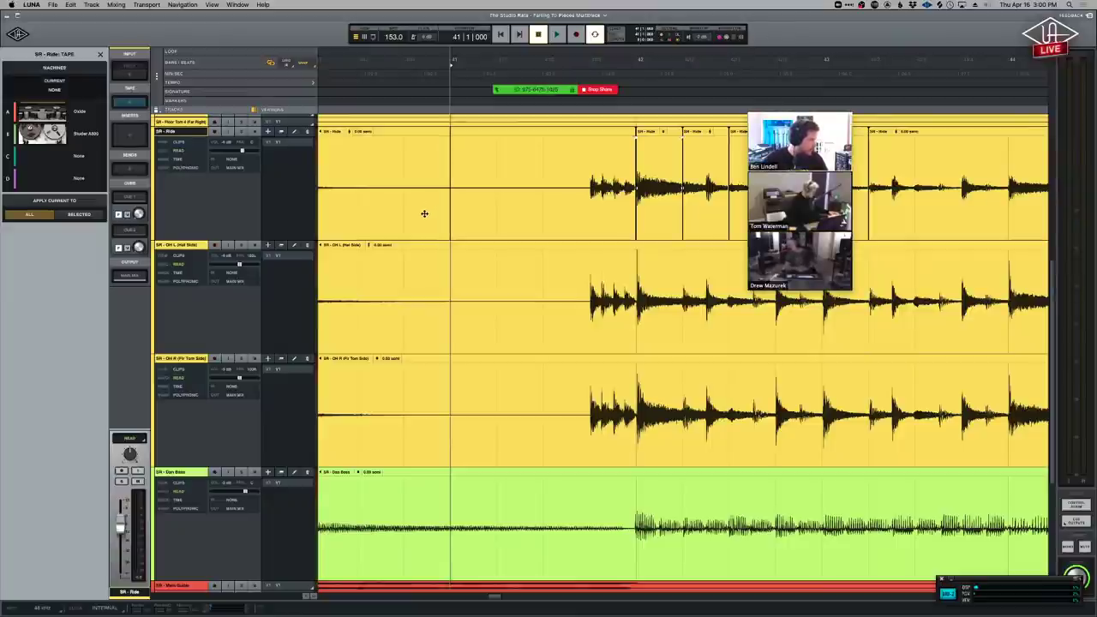
scroll(425, 213, right, 3)
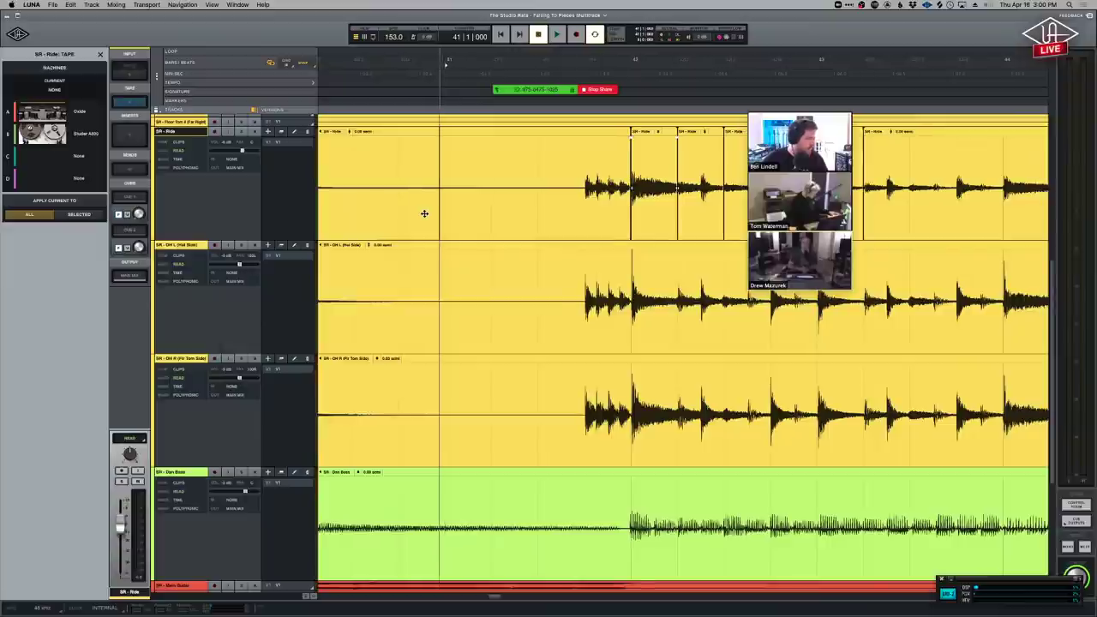
scroll(425, 212, right, 5)
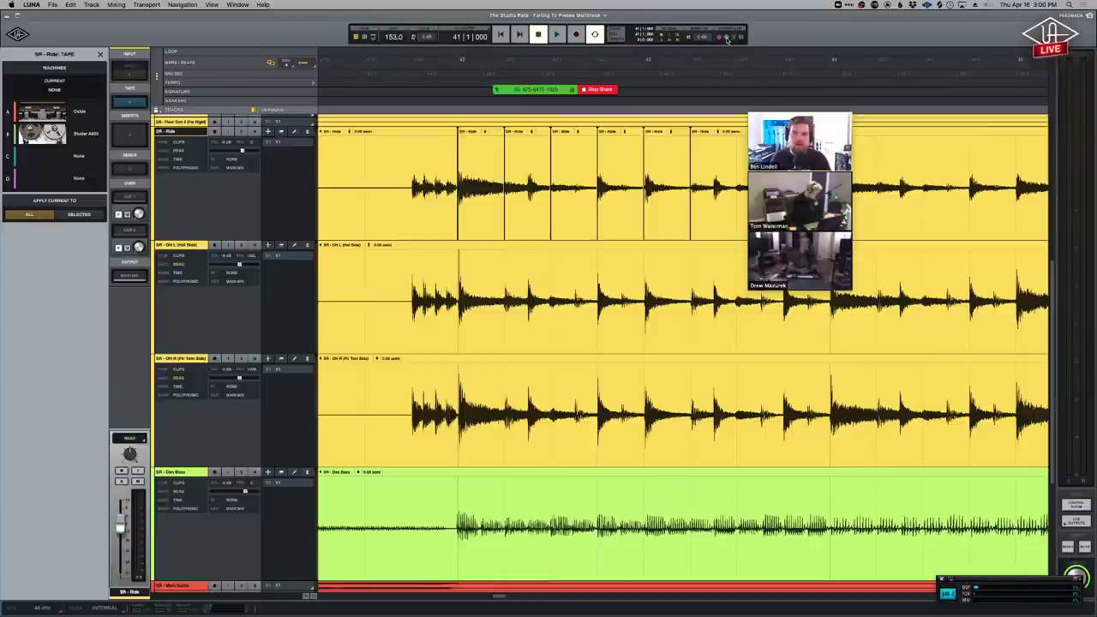
Show the pre-roll/post-roll transport options and switch on the metronome click's second output.
click(439, 36)
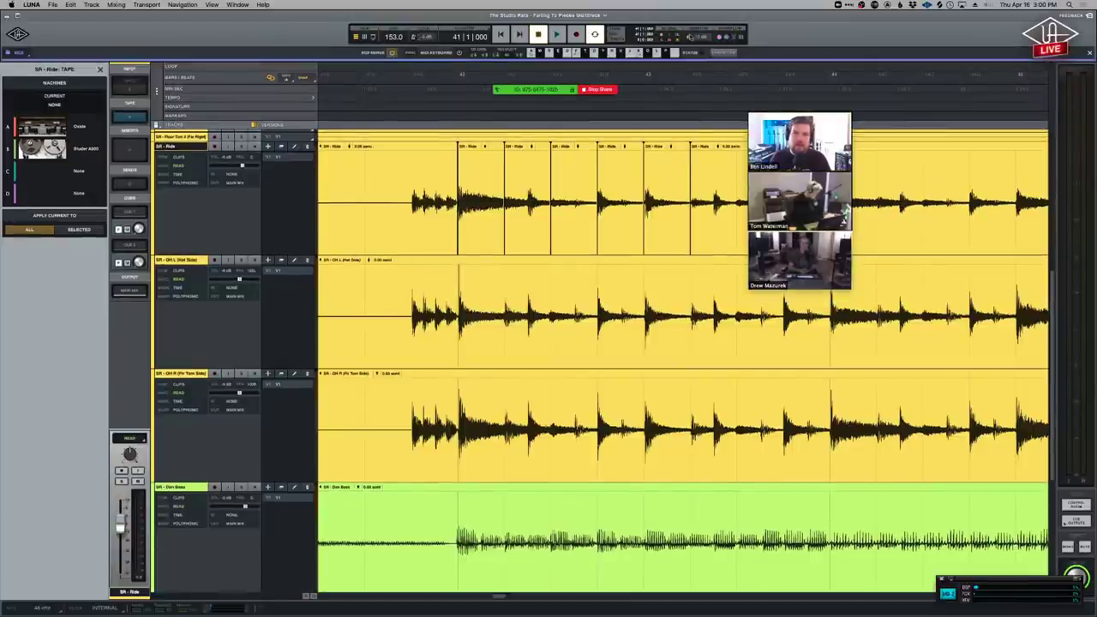
click(719, 39)
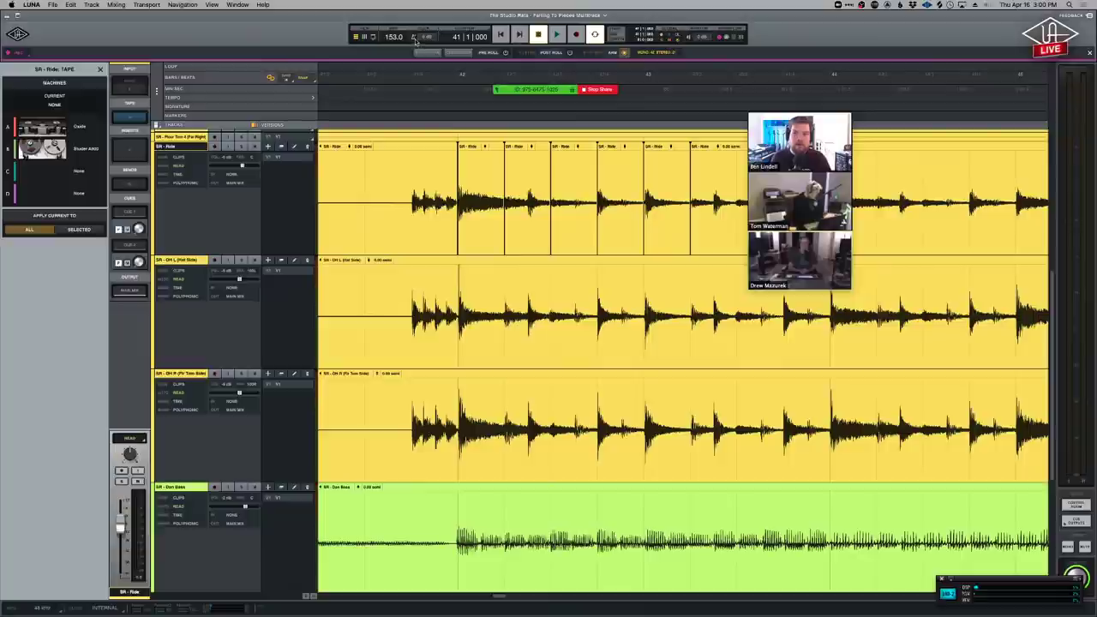
click(414, 38)
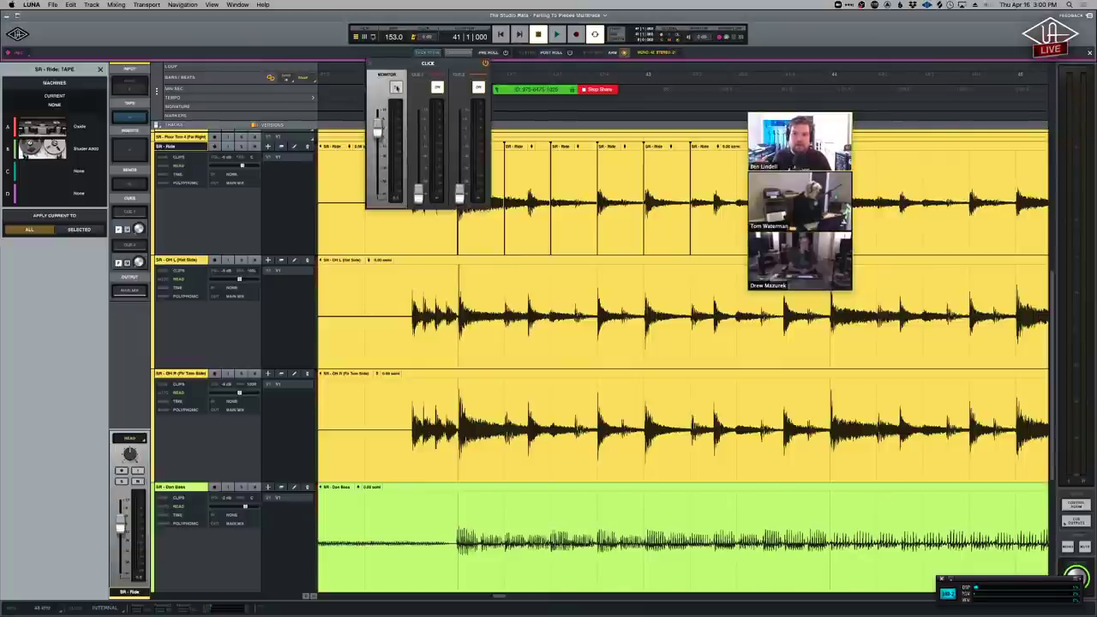
click(436, 89)
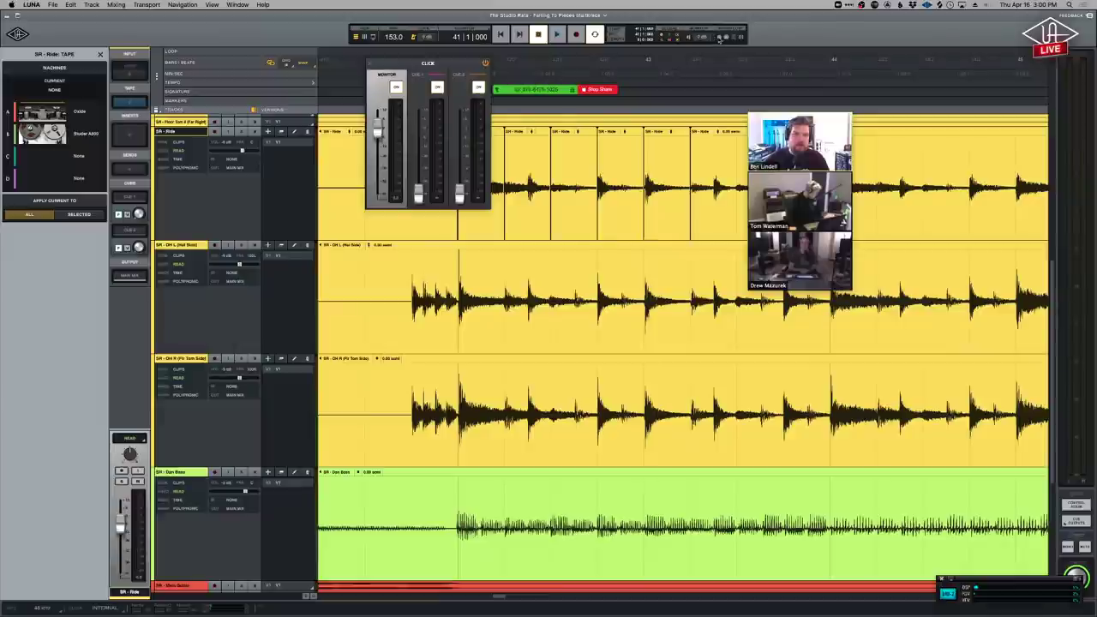
click(720, 39)
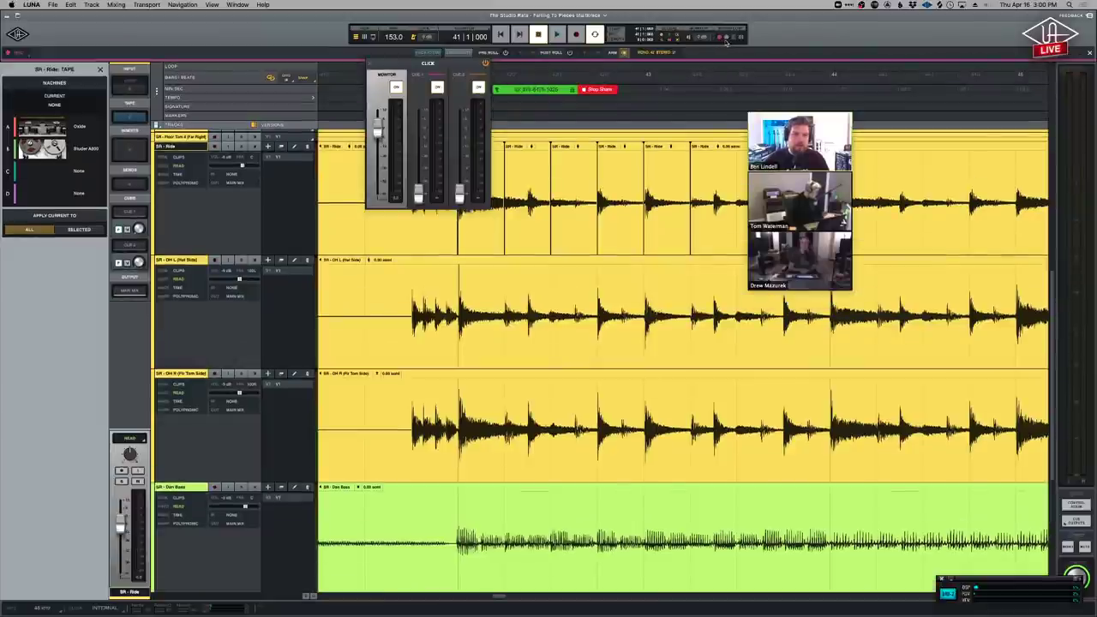
Move the Click panel down and raise the Cue 1 and Cue 2 click faders.
mouse_move(532, 89)
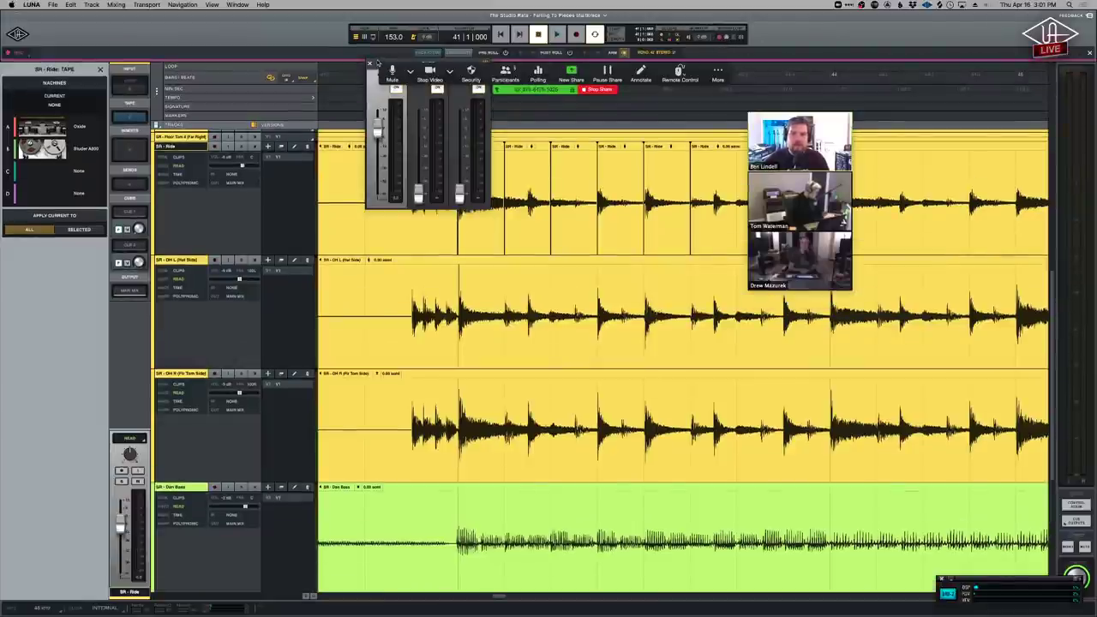
drag(377, 64, 395, 137)
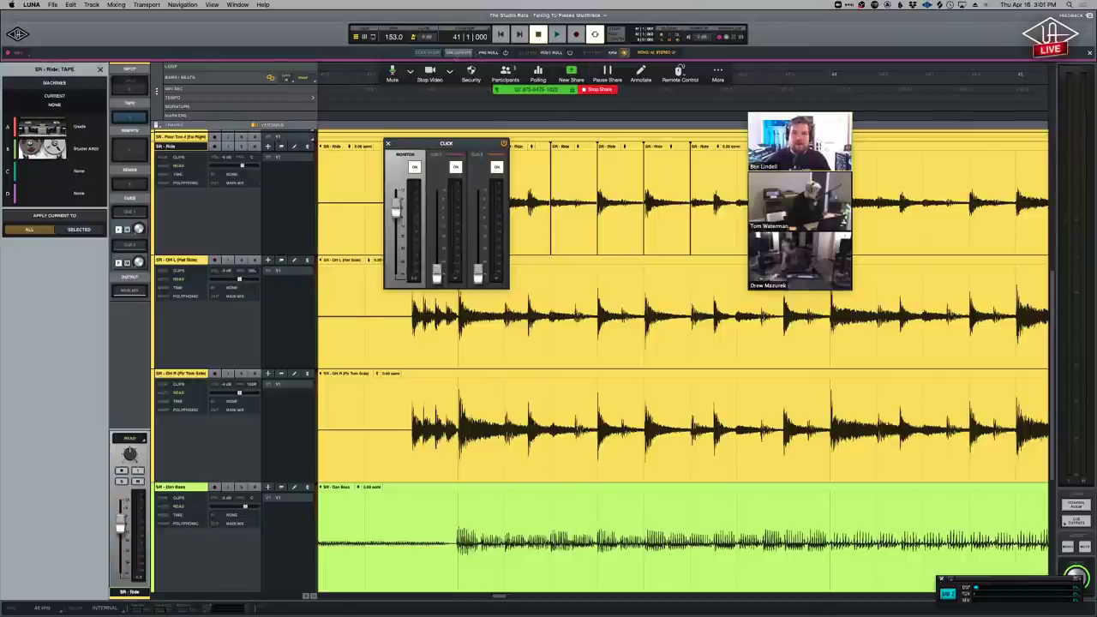
drag(440, 260, 440, 212)
drag(479, 273, 479, 215)
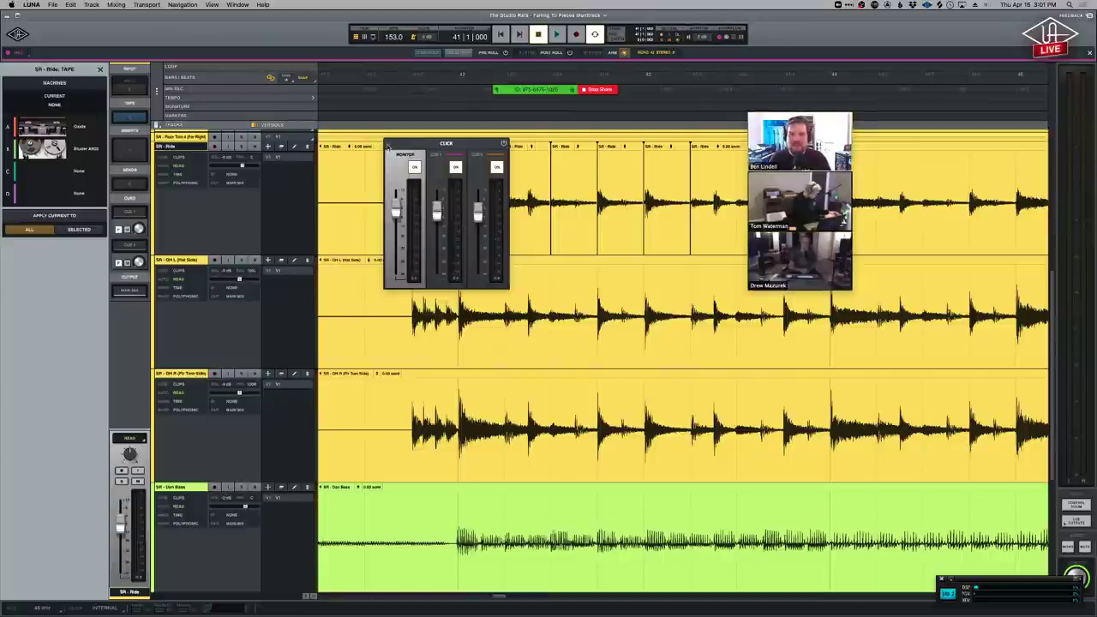
Toggle the Monitor click off and back on, then close the Click panel.
click(413, 37)
click(413, 38)
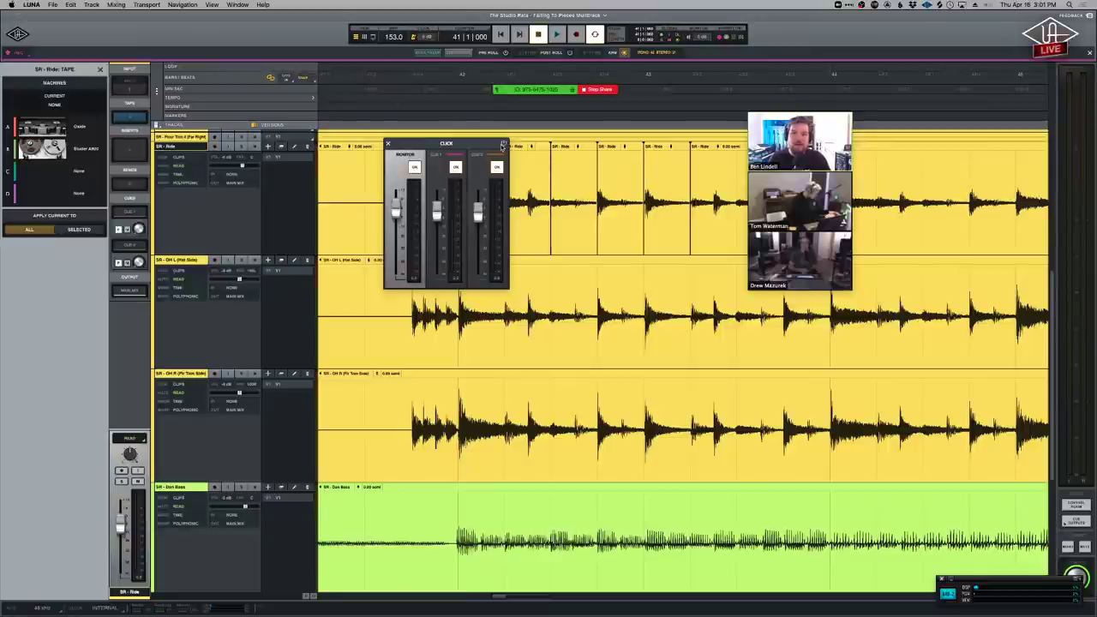
click(388, 144)
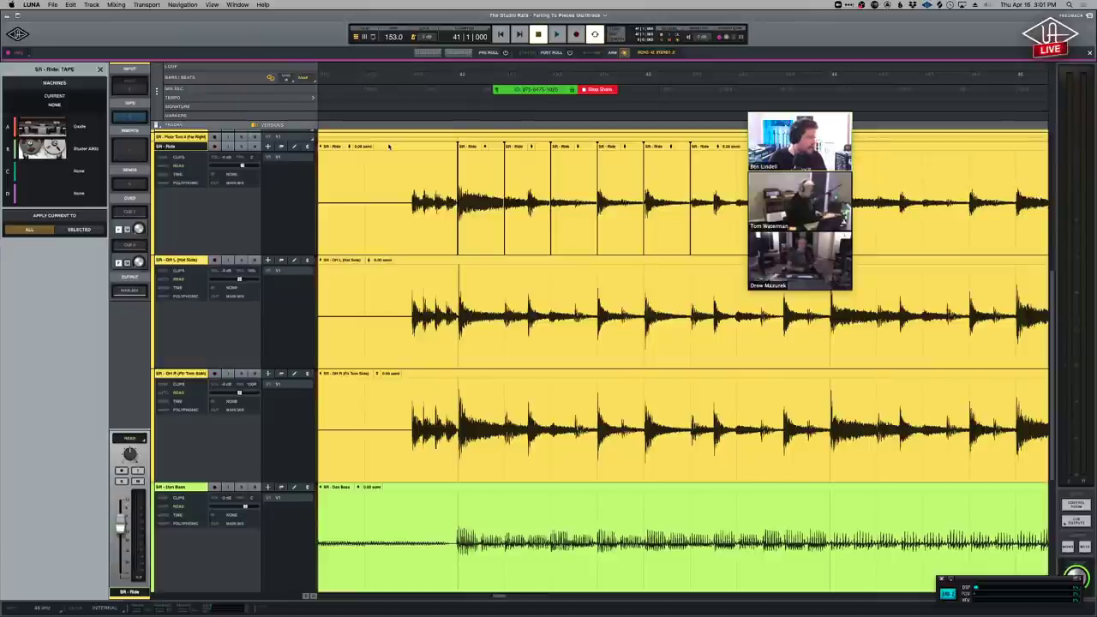
Zoom in on the Ride clip at bar 42, nudge it slightly earlier, then deselect it.
click(475, 238)
key(super+equal)
key(super+equal)
key(super+equal)
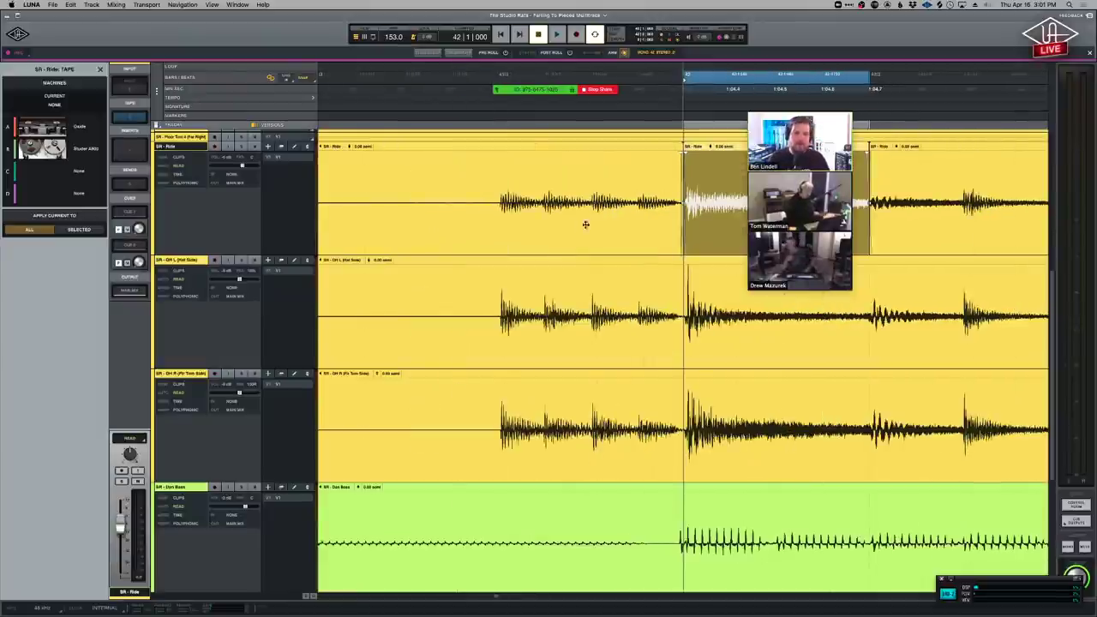
scroll(554, 221, right, 5)
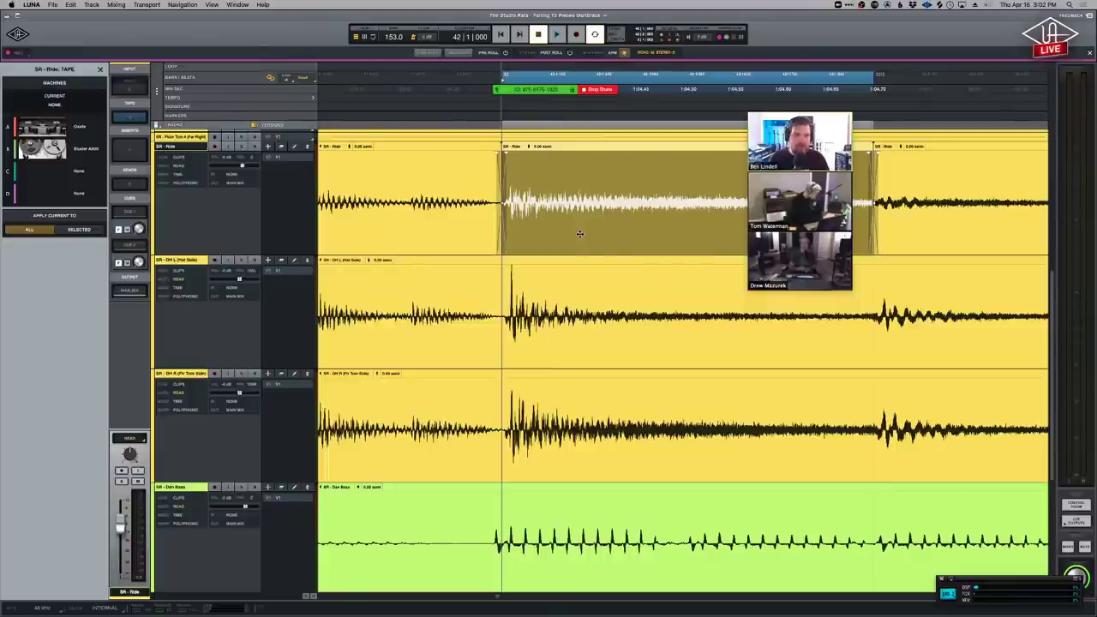
drag(580, 233, 574, 234)
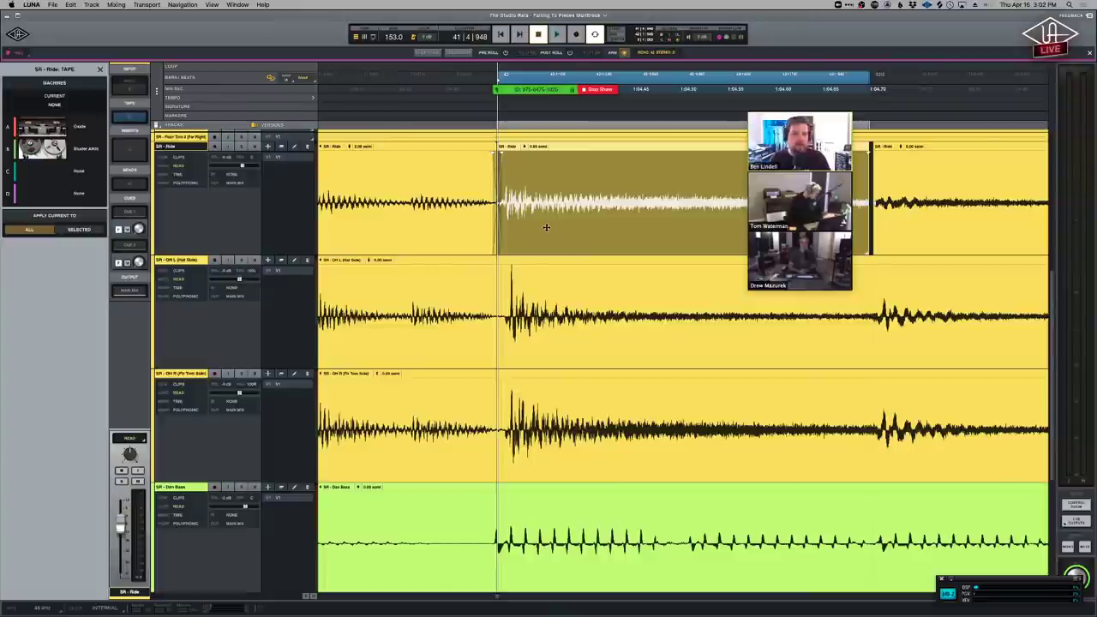
click(546, 169)
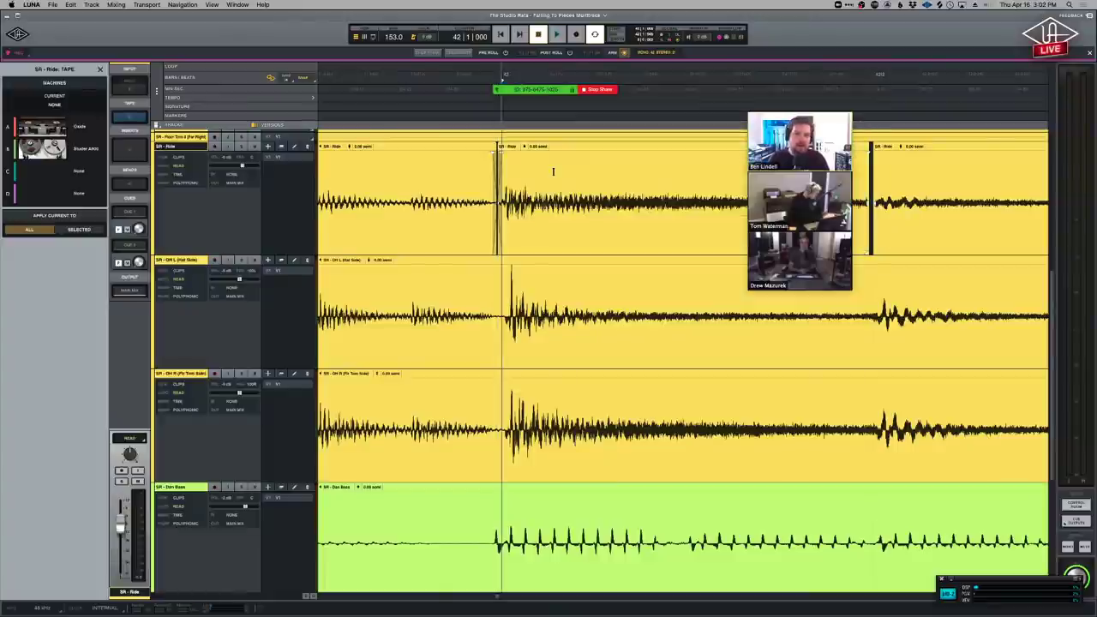
click(562, 230)
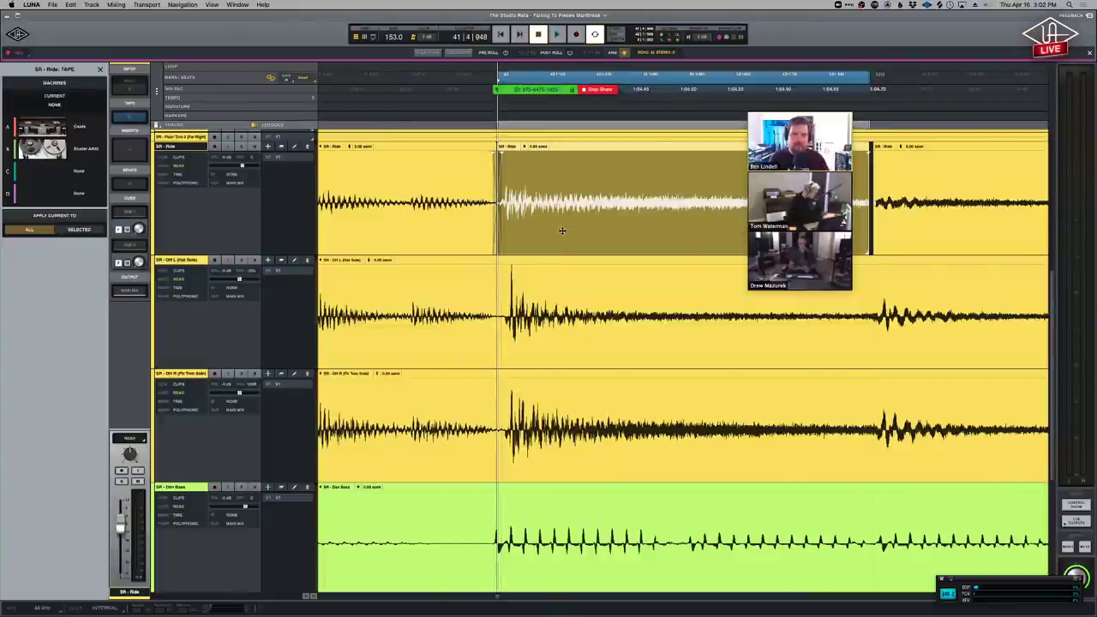
click(550, 191)
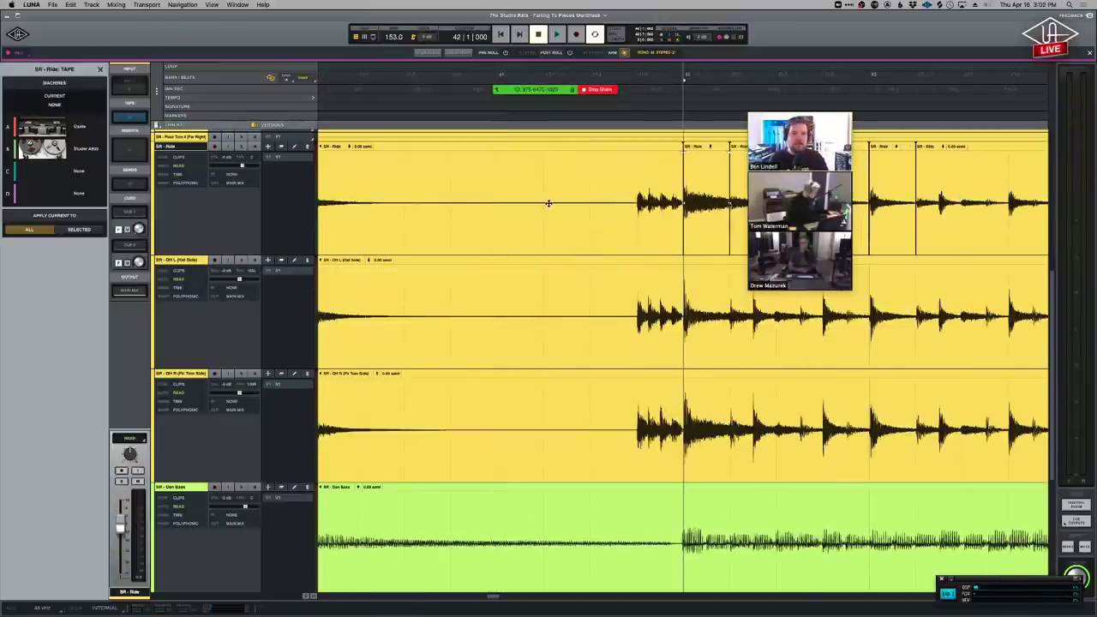
scroll(543, 246, right, 2)
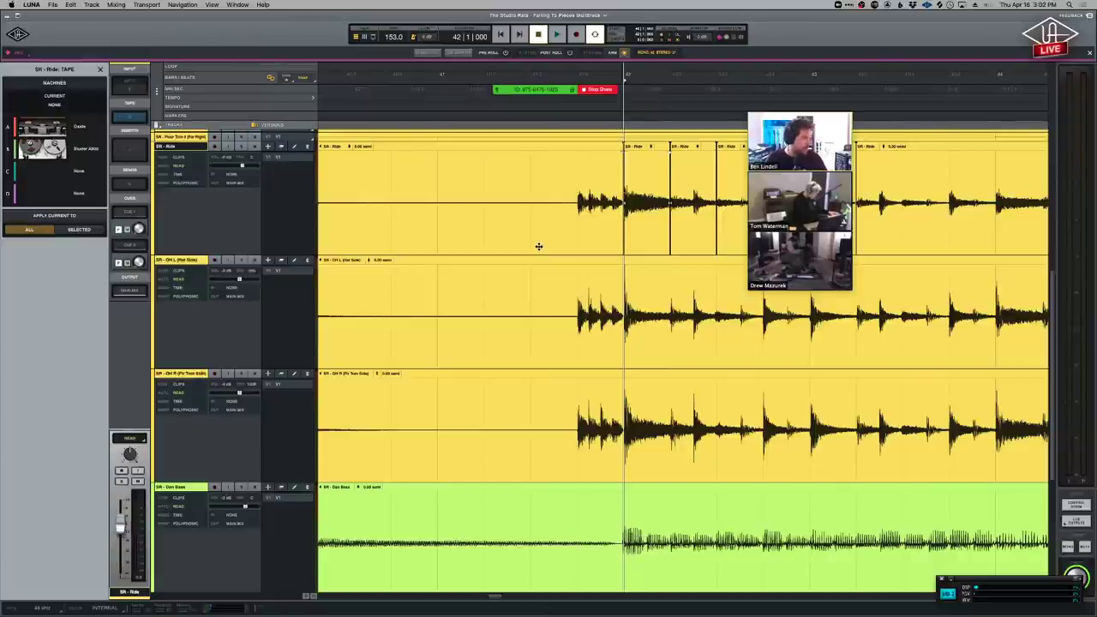
click(147, 5)
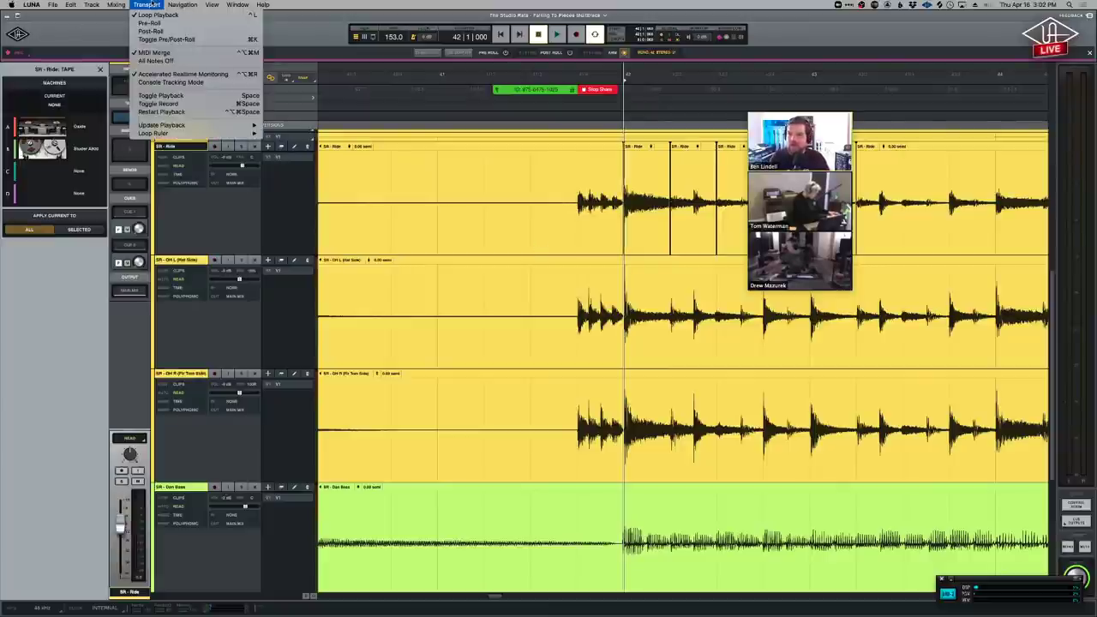
mouse_move(179, 137)
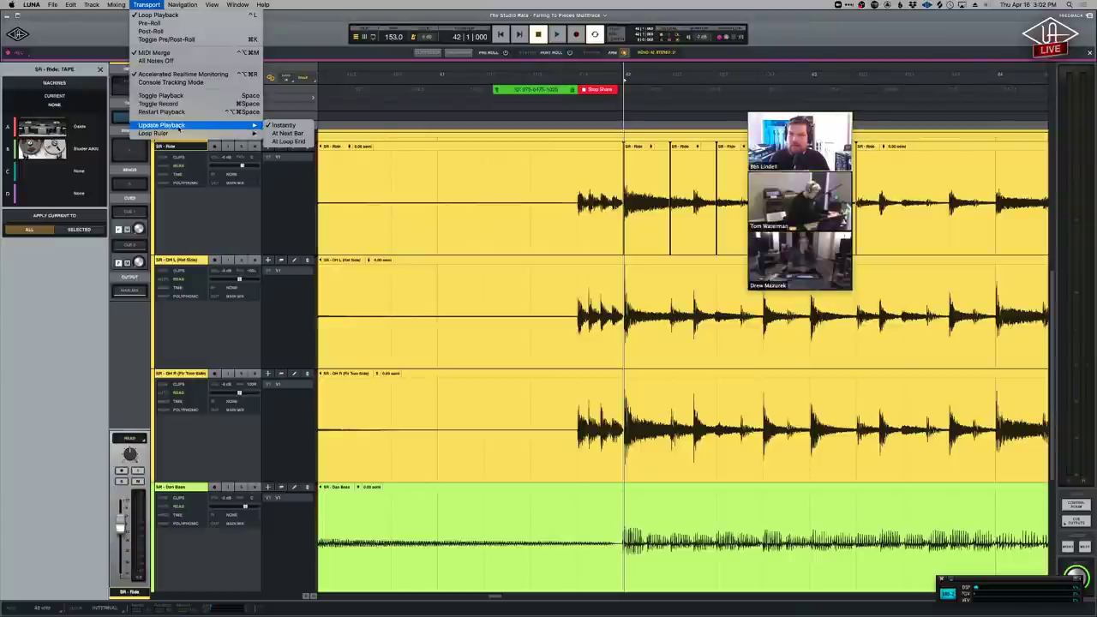
click(185, 5)
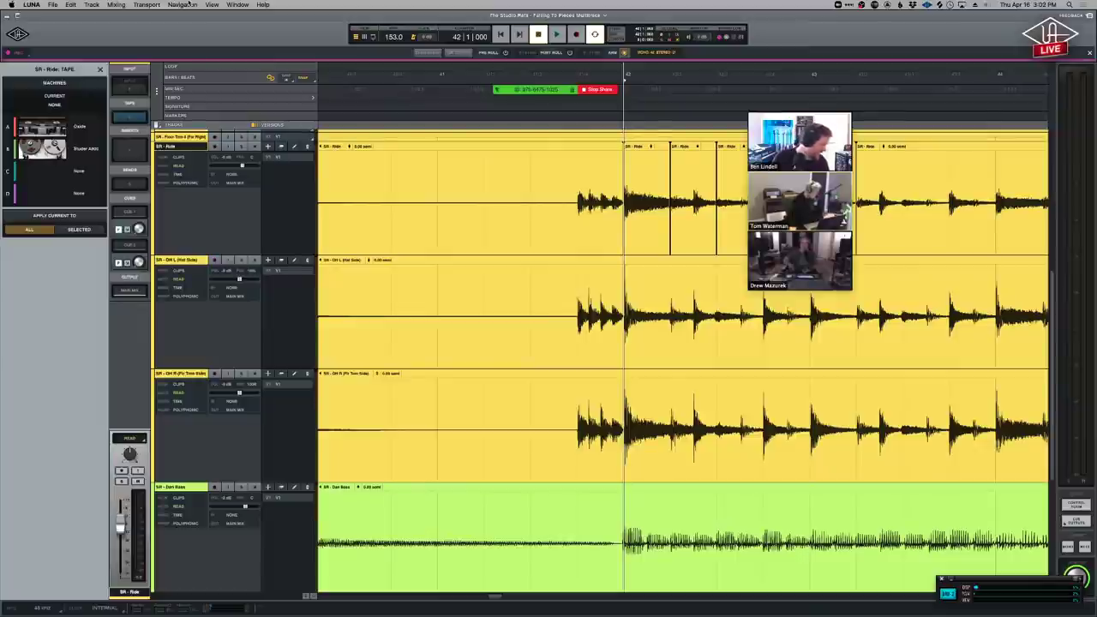
Zoom the timeline out, select the OH L (Hat Side) track, and briefly play it.
key(super+minus)
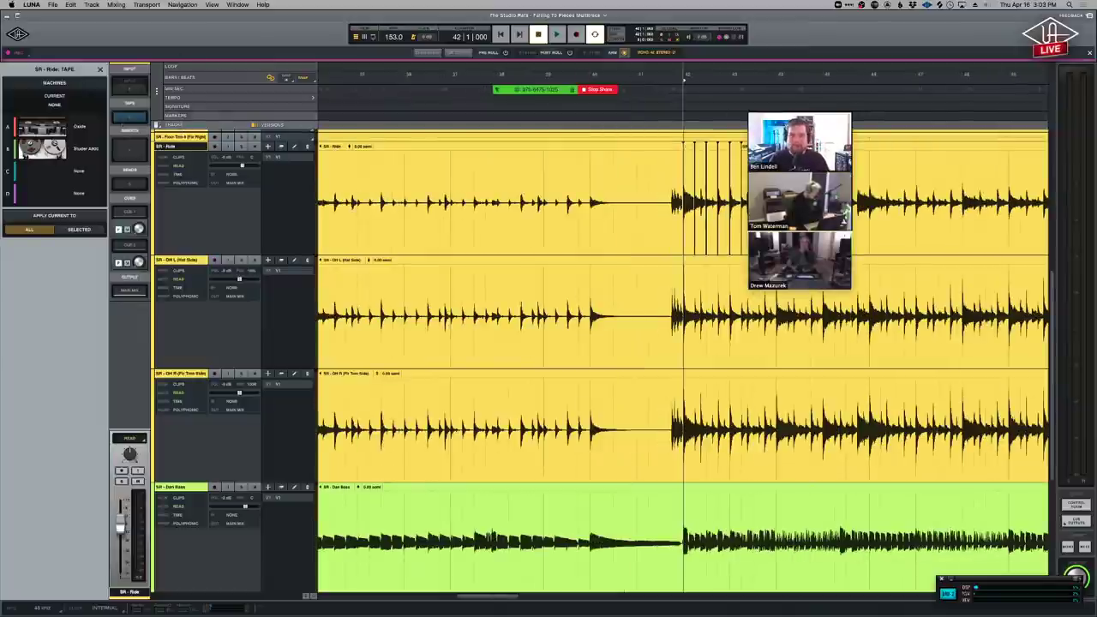
key(super+minus)
key(super+minus)
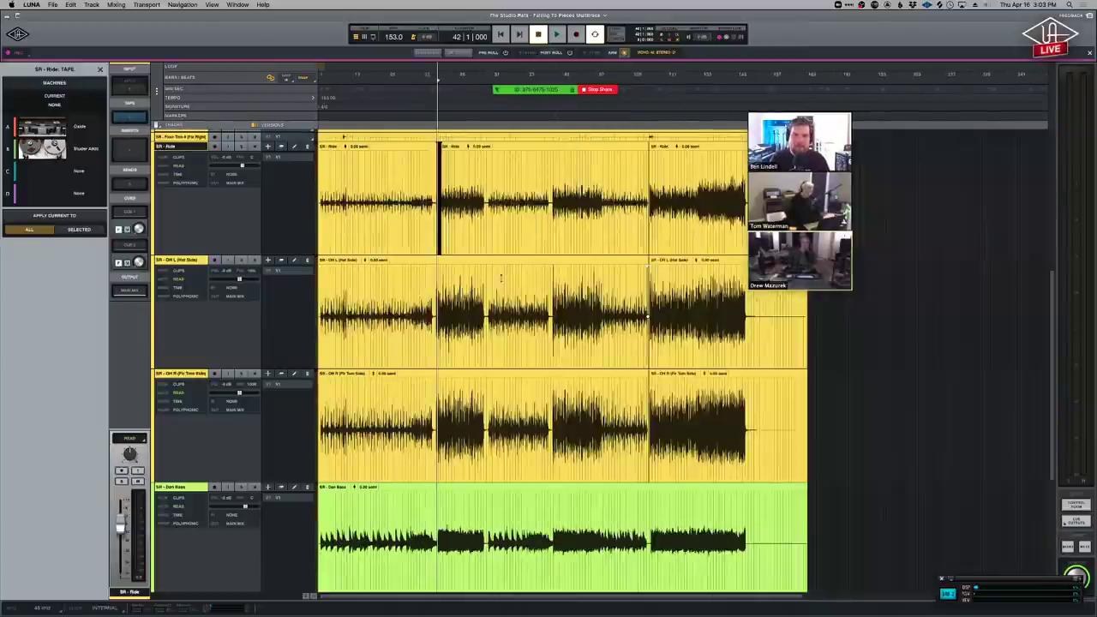
click(766, 317)
key(space)
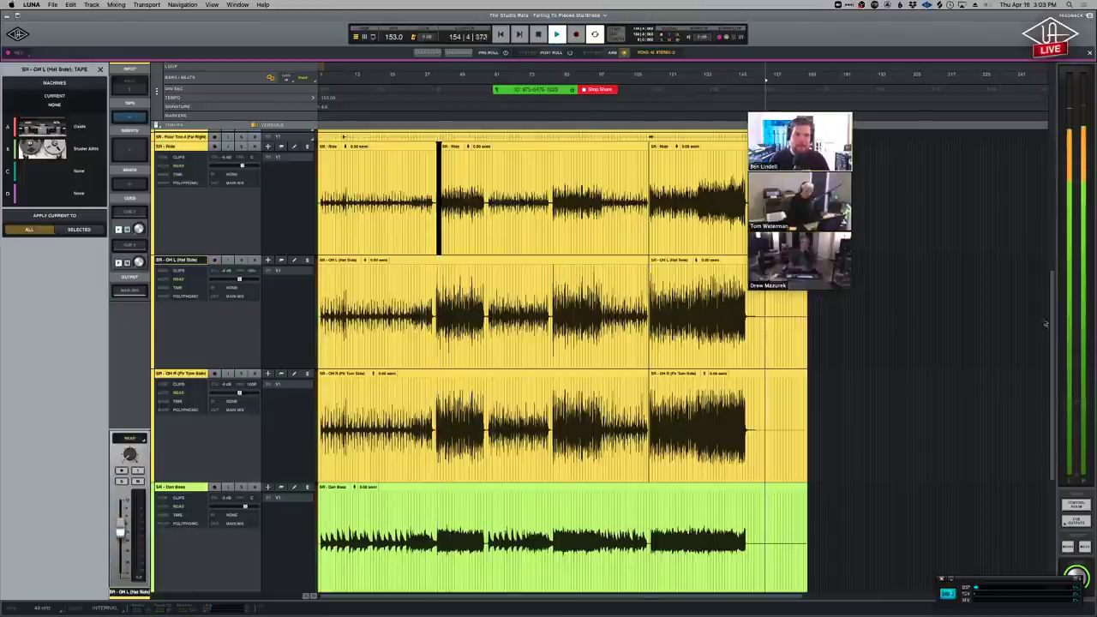
key(space)
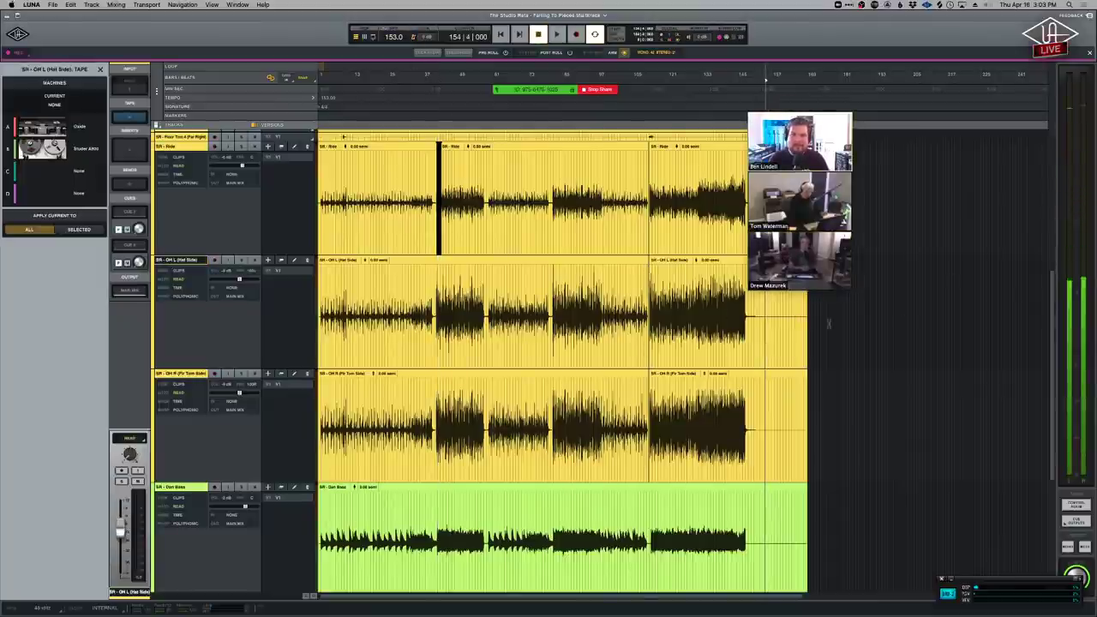
Play the song from around bar 187, stop, and fit the whole session into view.
click(860, 317)
key(space)
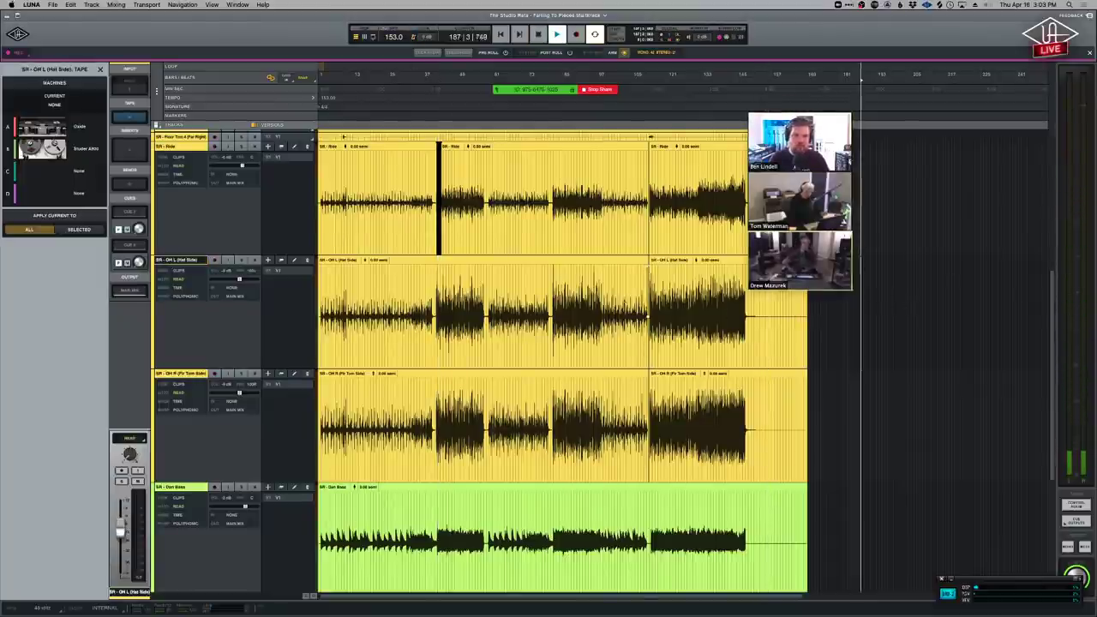
scroll(441, 280, right, 10)
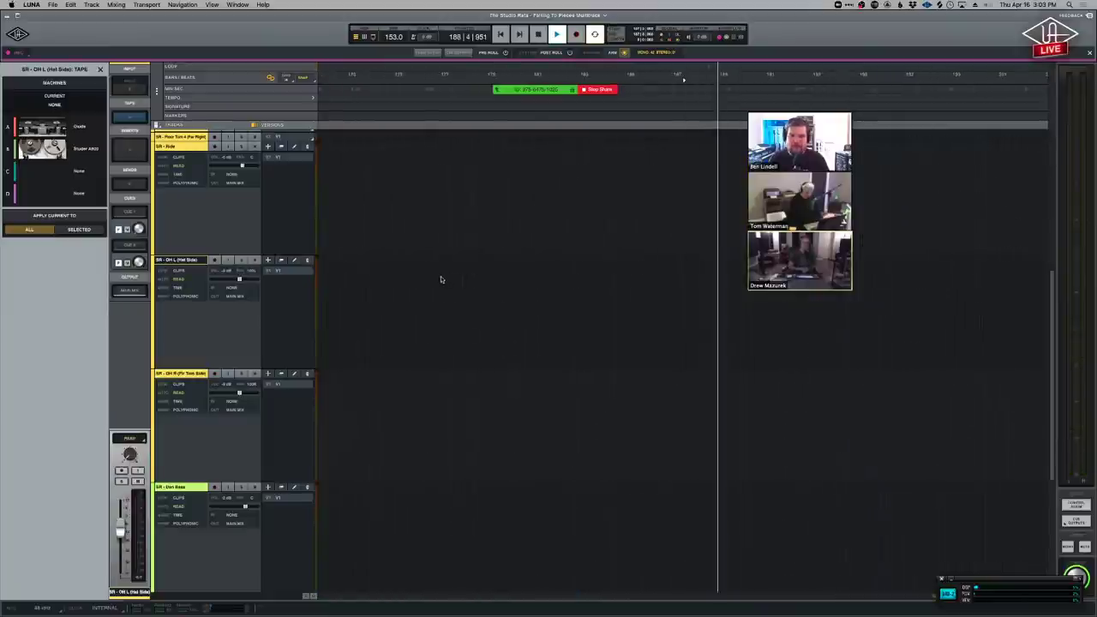
scroll(442, 279, left, 5)
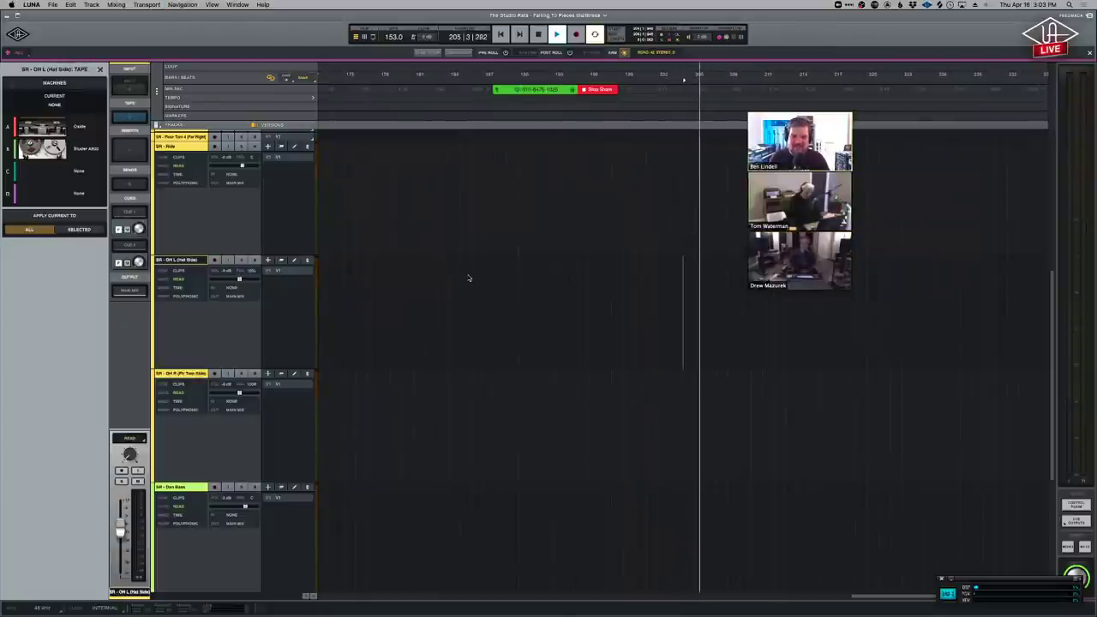
key(space)
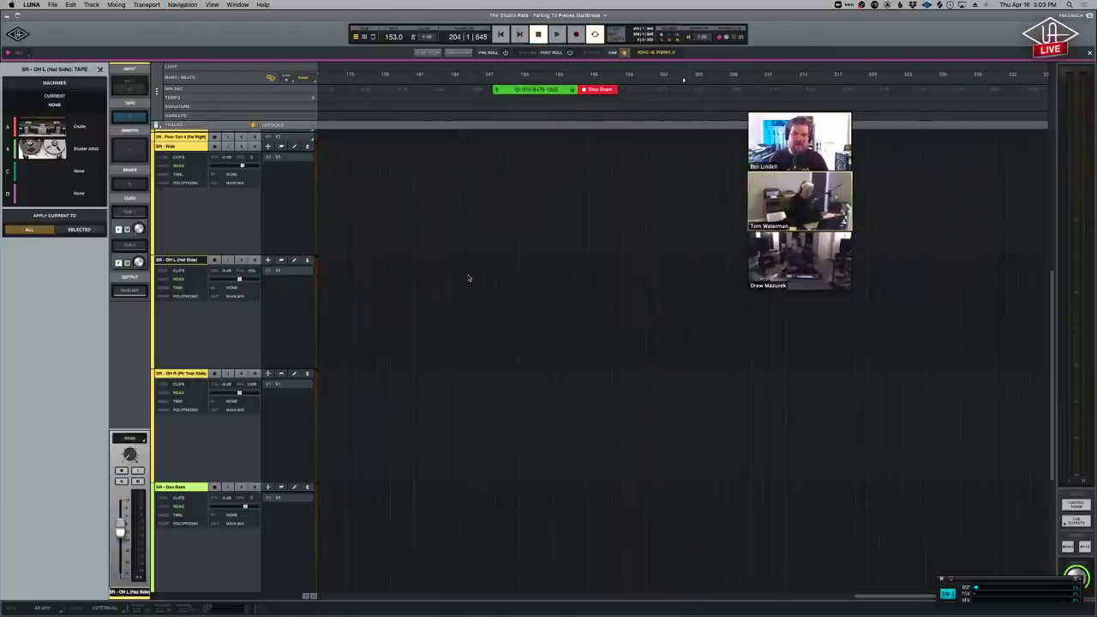
key(super+f)
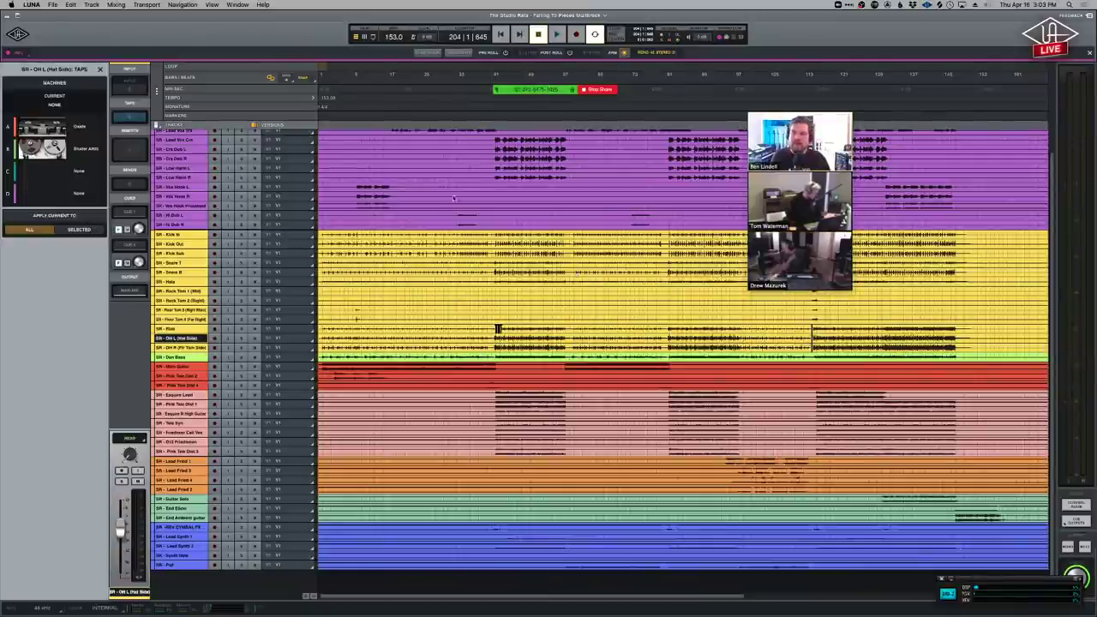
Show the session's track list, make the tracks taller, and switch to the Mixer view.
click(99, 69)
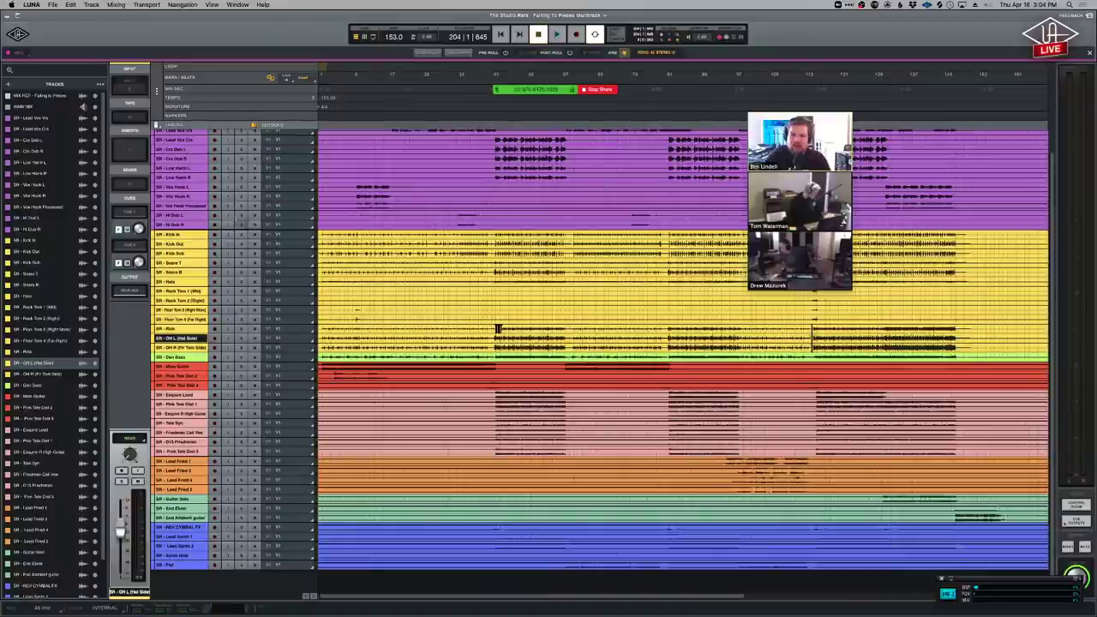
click(55, 4)
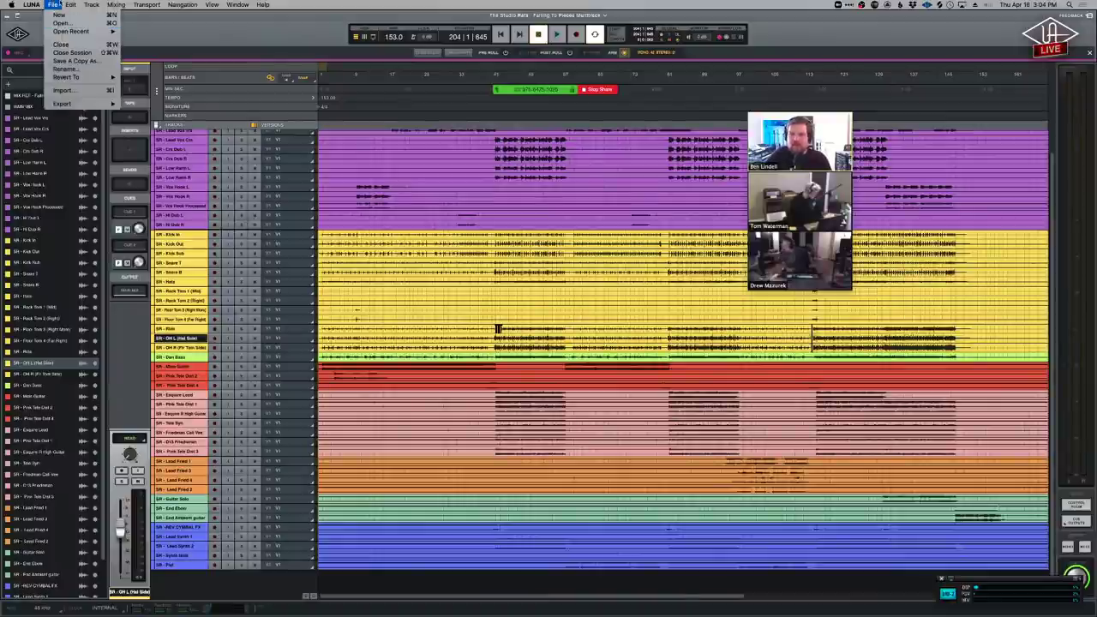
click(57, 5)
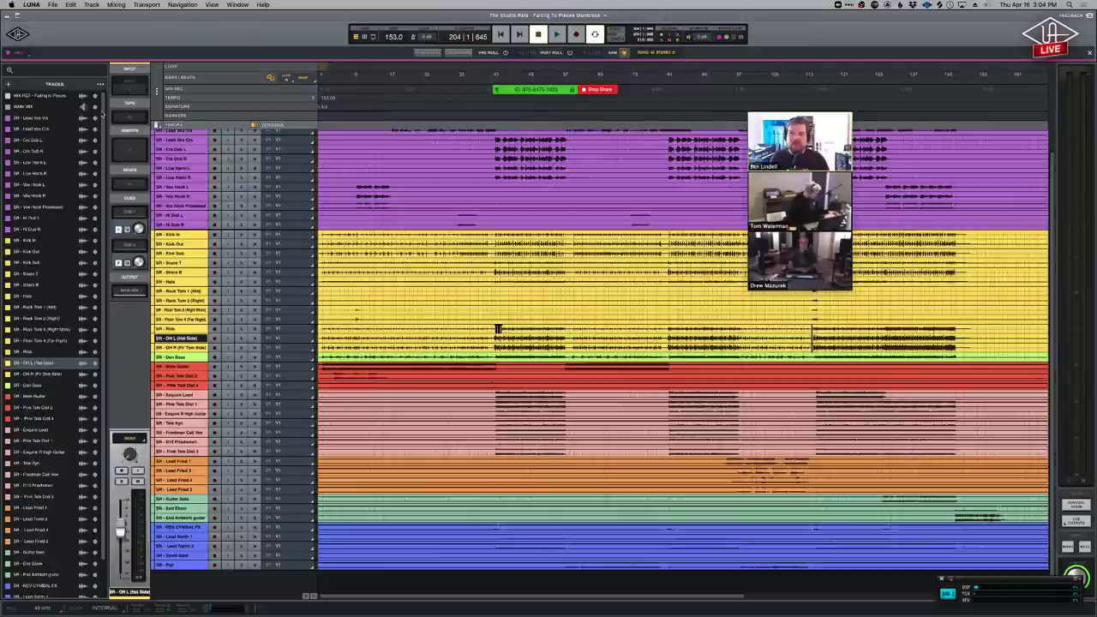
key(super+Up)
key(super+Up)
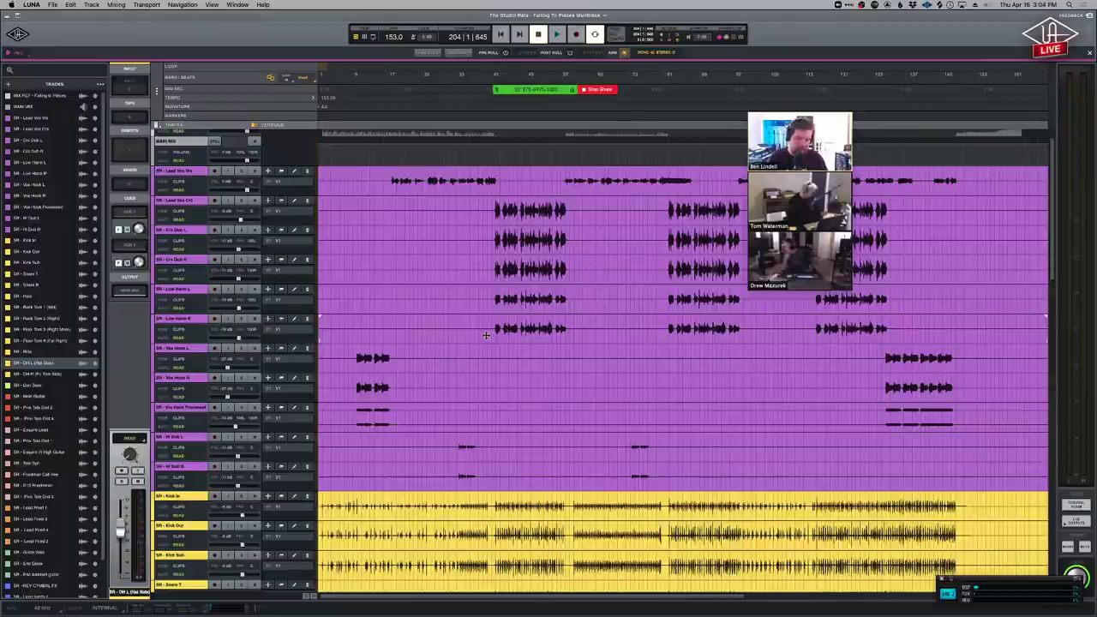
key(super+equal)
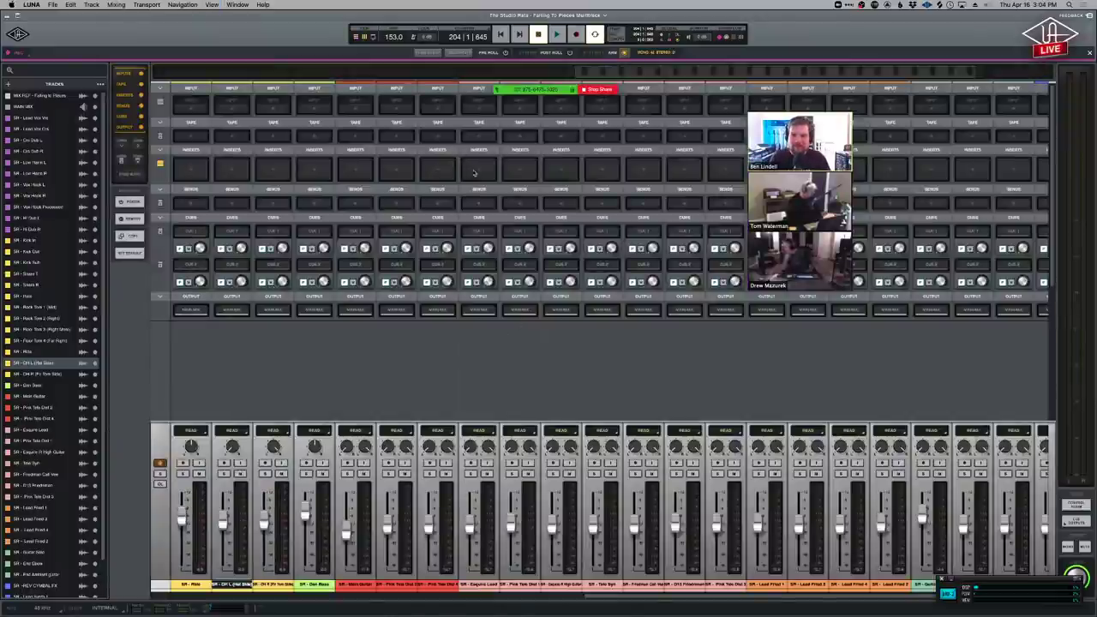
Load the Soundtoys EffectRack onto an empty Esquire Lead insert via an 'eff' search.
click(474, 174)
text(eff)
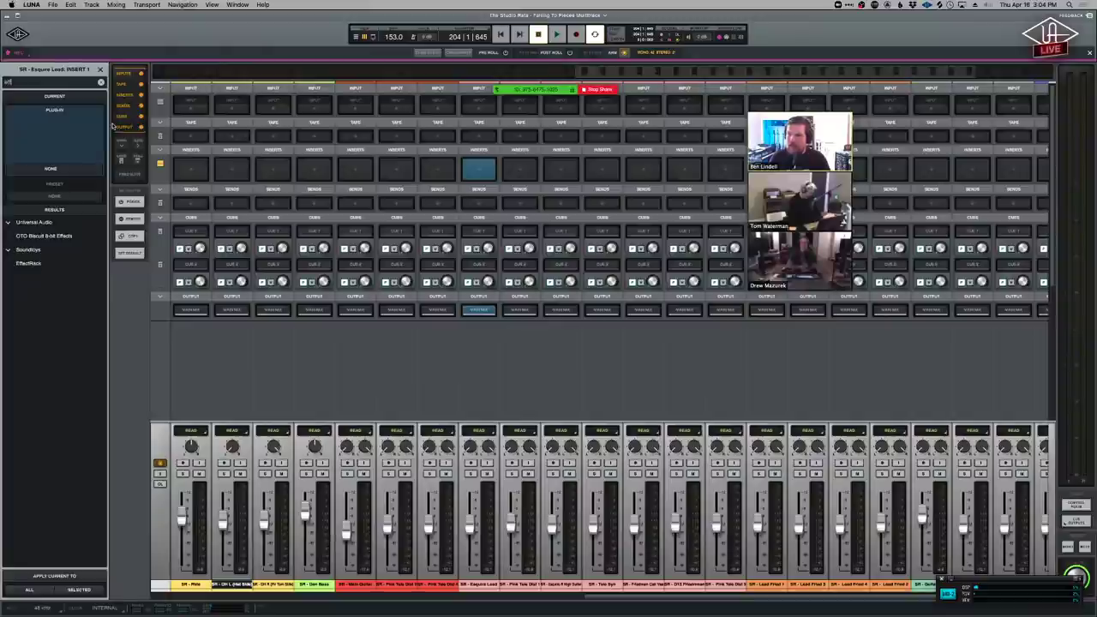
double_click(45, 264)
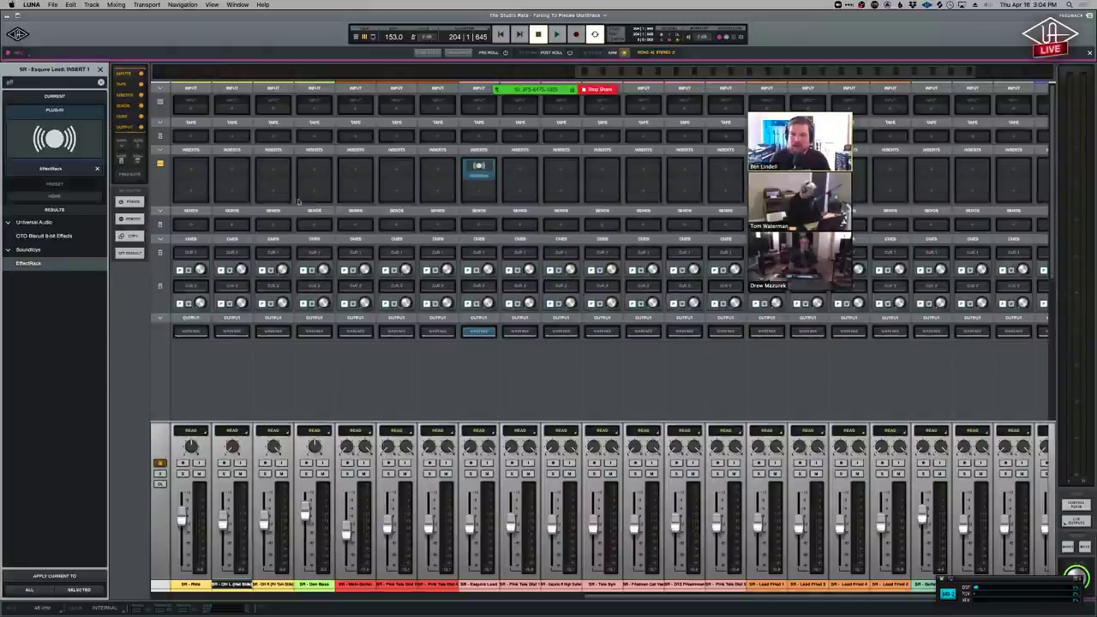
Add Devil-Loc and EchoBoy Jr. modules to the EffectRack and create a rack plug-in icon.
click(480, 177)
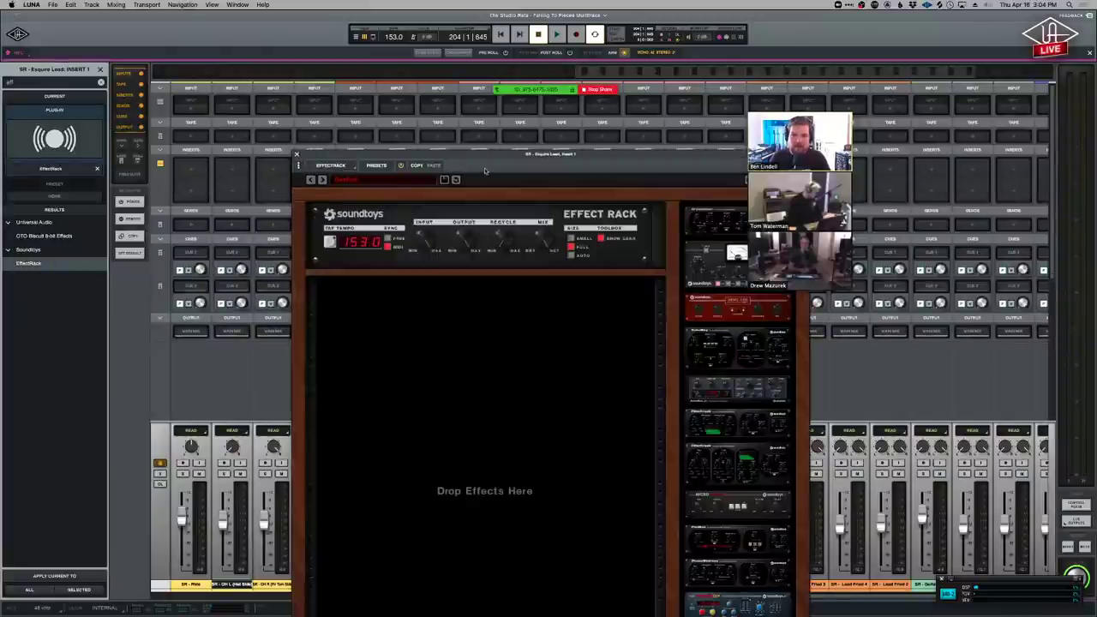
drag(491, 159, 808, 125)
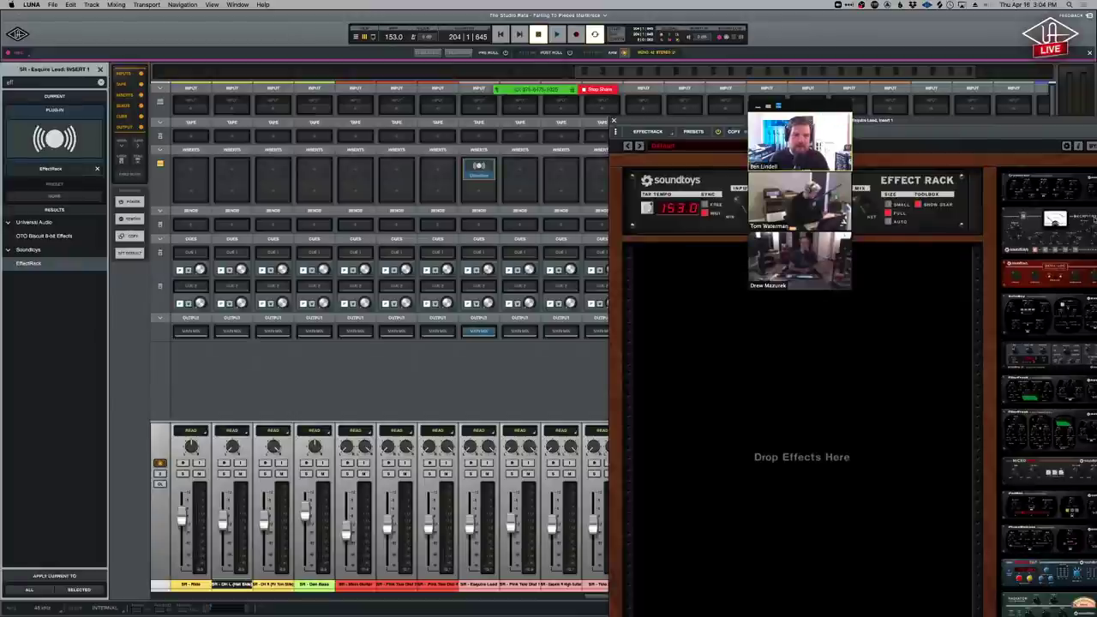
drag(1024, 216, 811, 463)
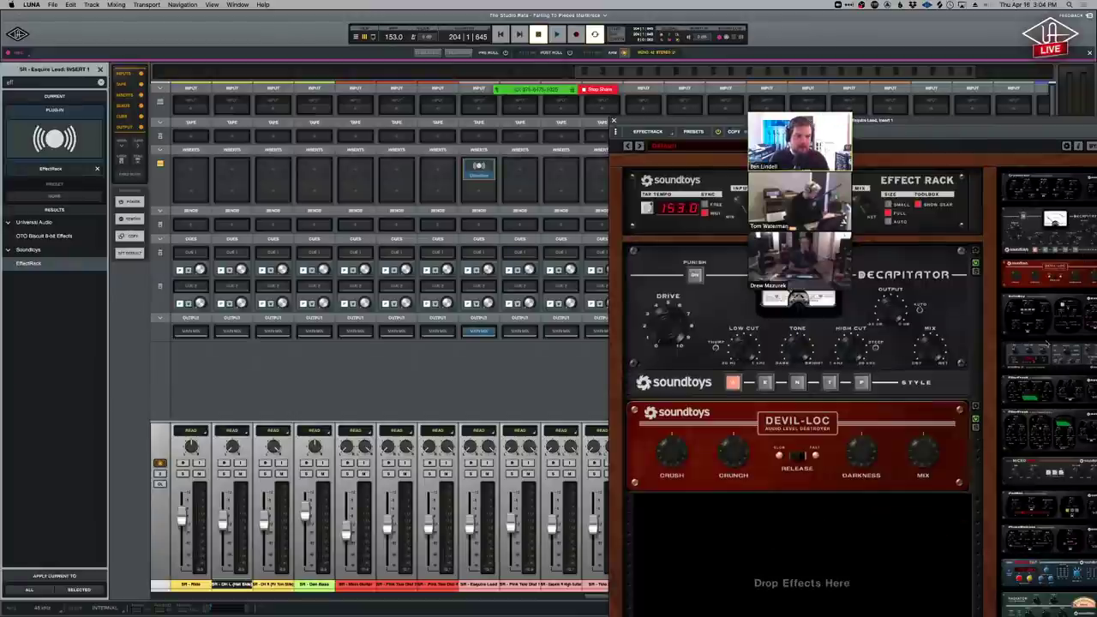
drag(1061, 365, 849, 600)
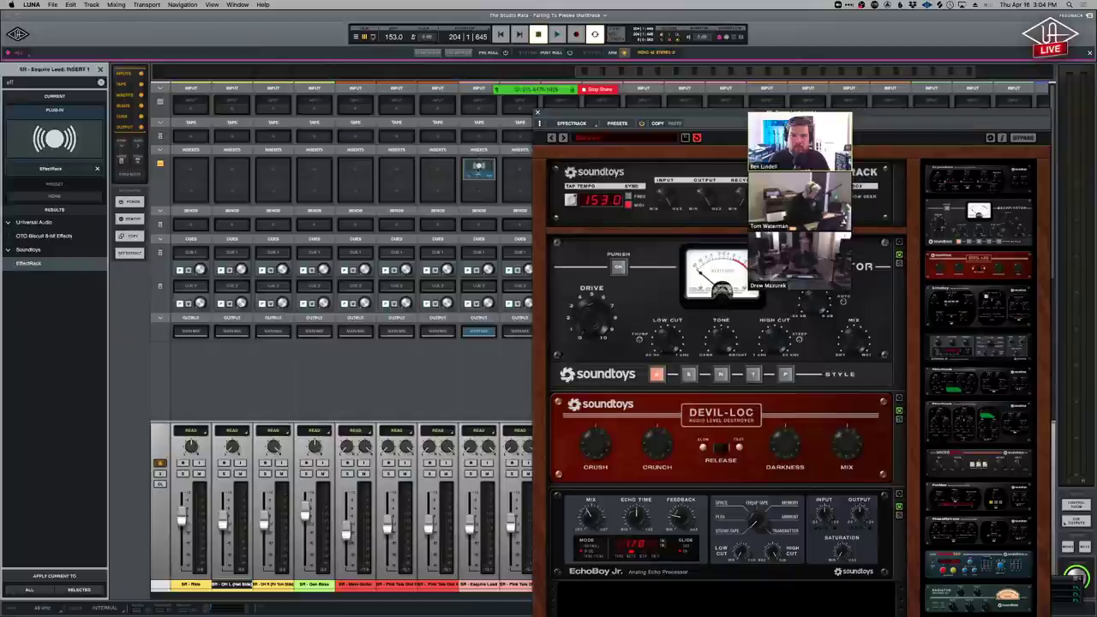
click(588, 125)
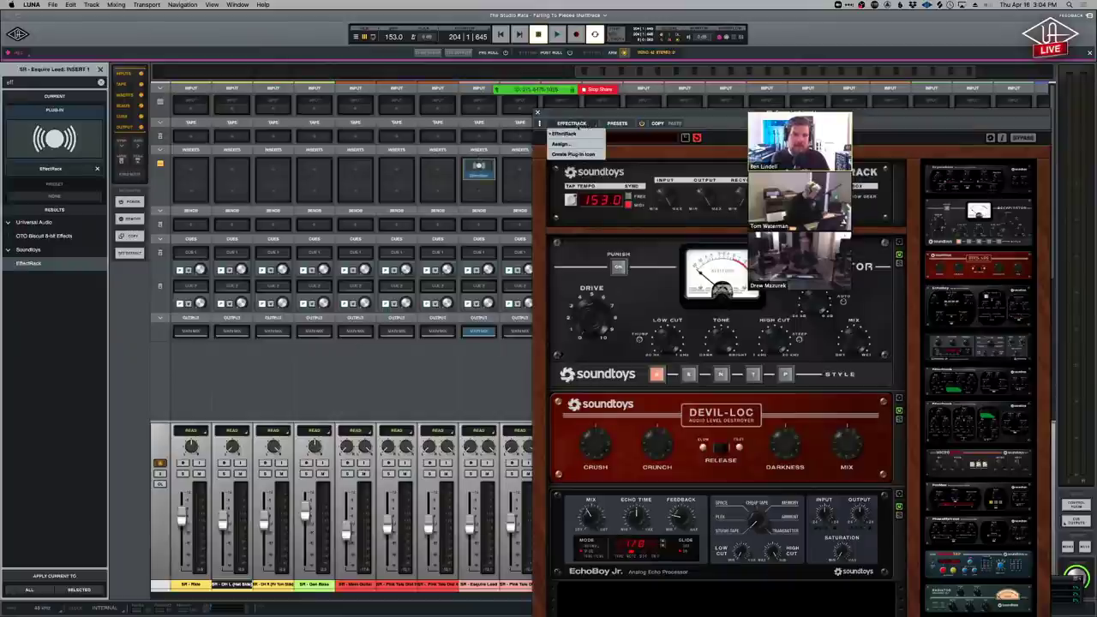
click(584, 155)
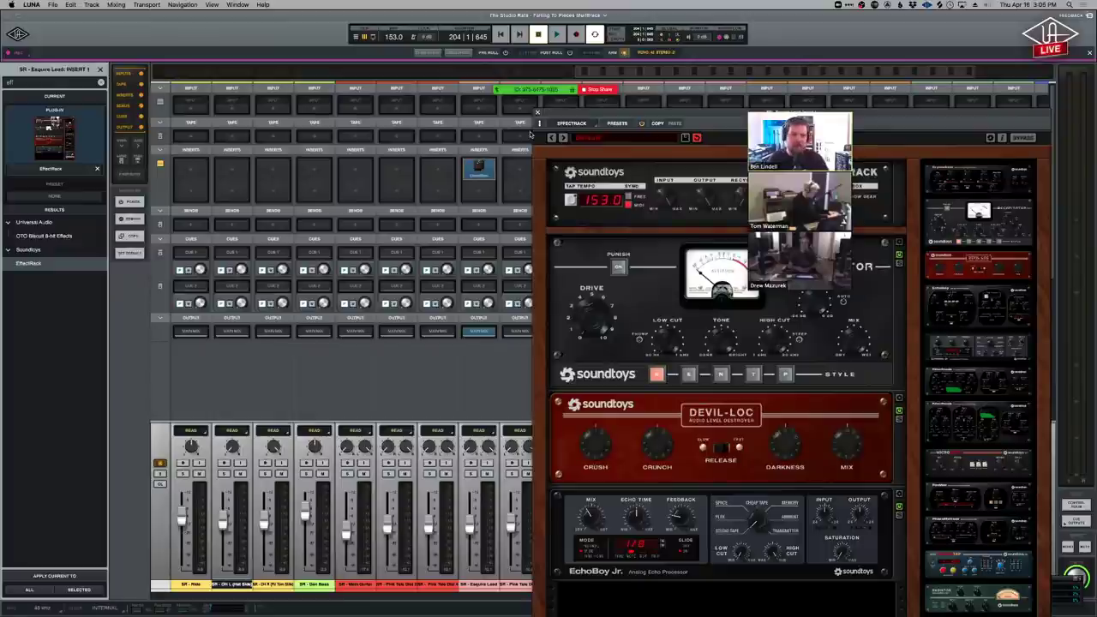
Close the EffectRack window and remove the plug-in from the Esquire Lead insert.
click(537, 112)
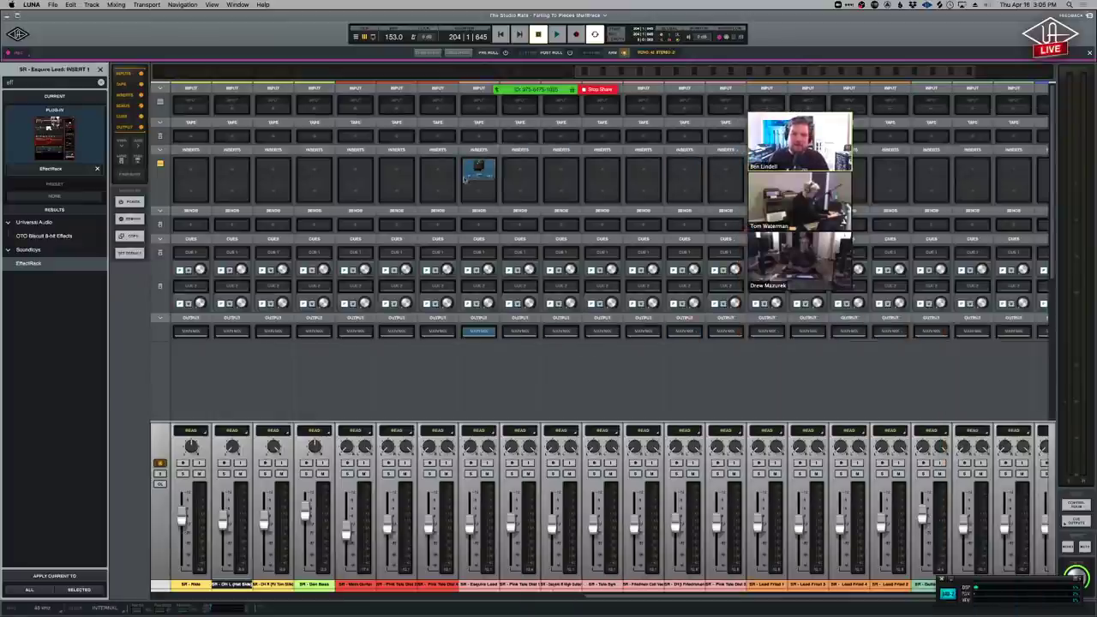
click(485, 178)
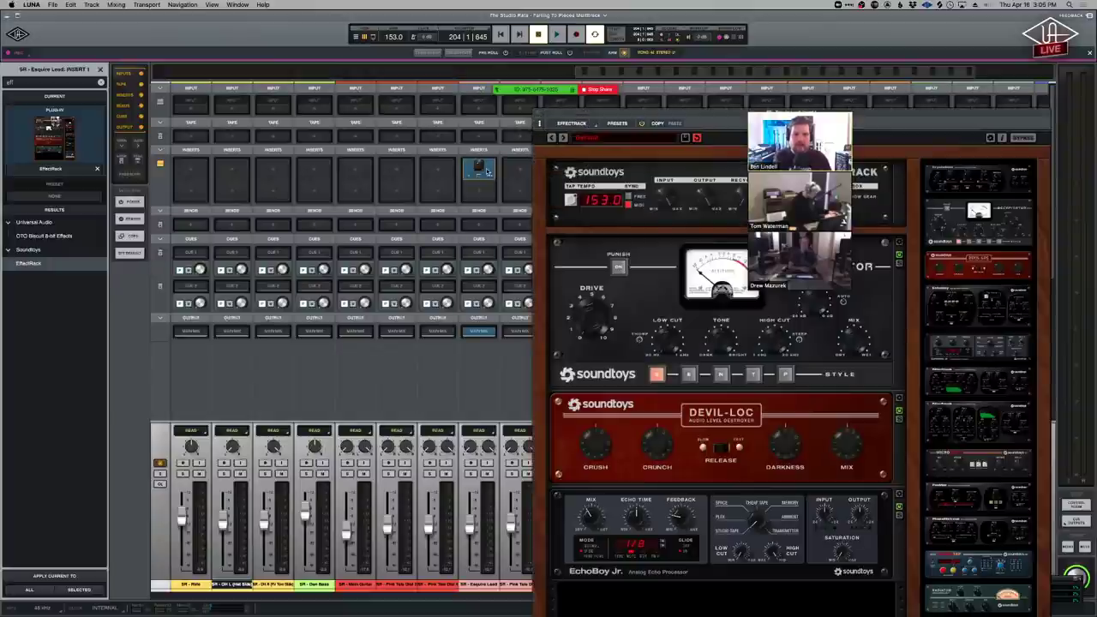
right_click(487, 172)
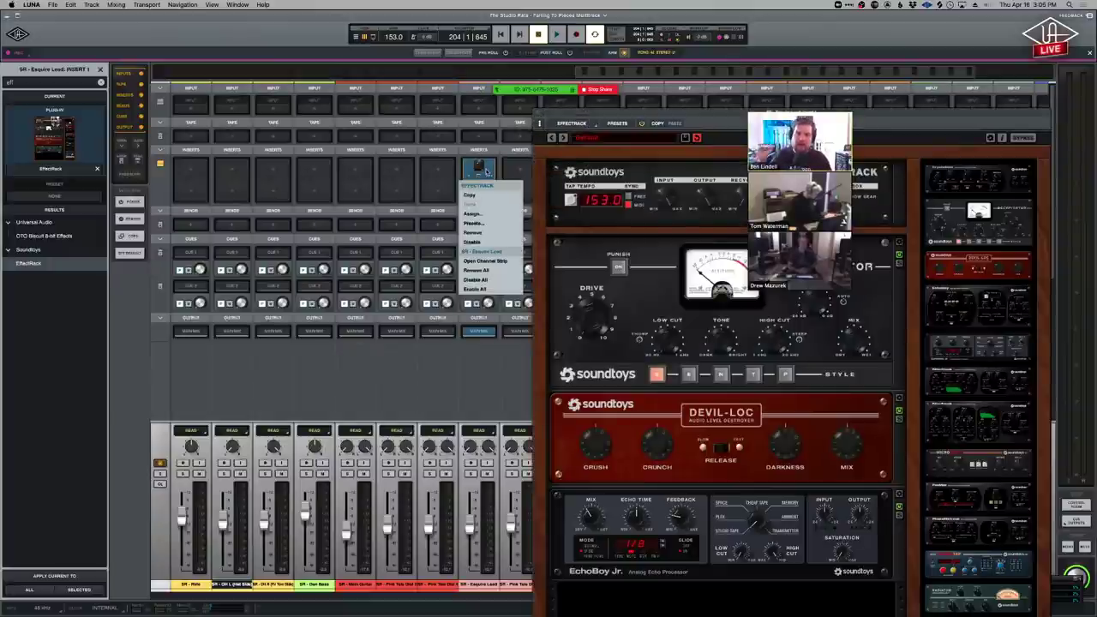
click(488, 233)
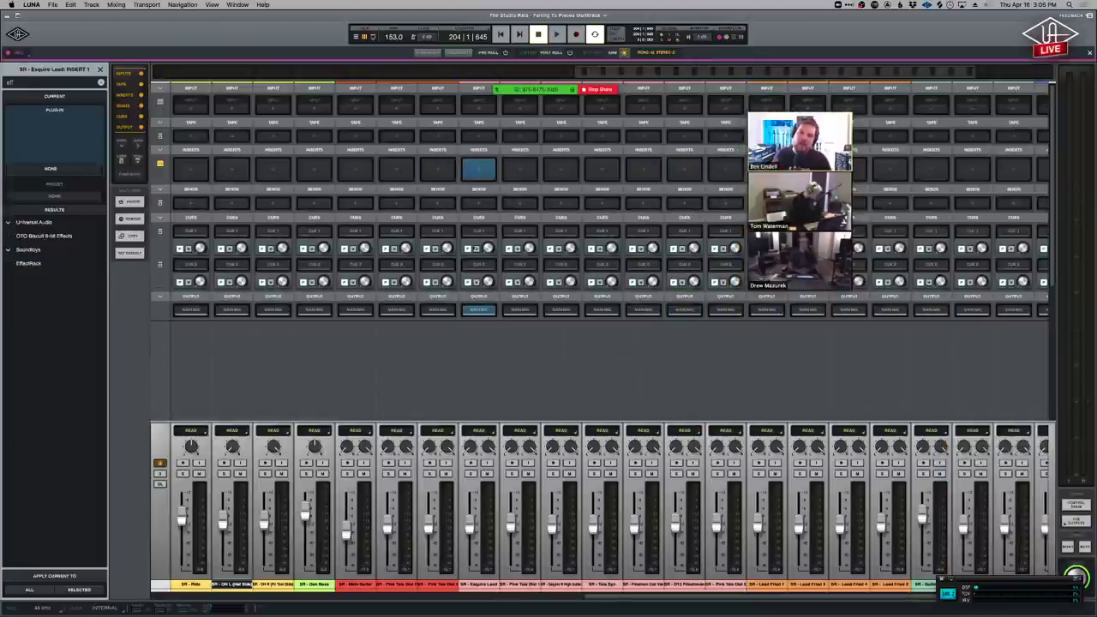
Select Kick In through OH R and create a stereo Drums bus from their outputs.
key(super+equal)
scroll(456, 399, down, 10)
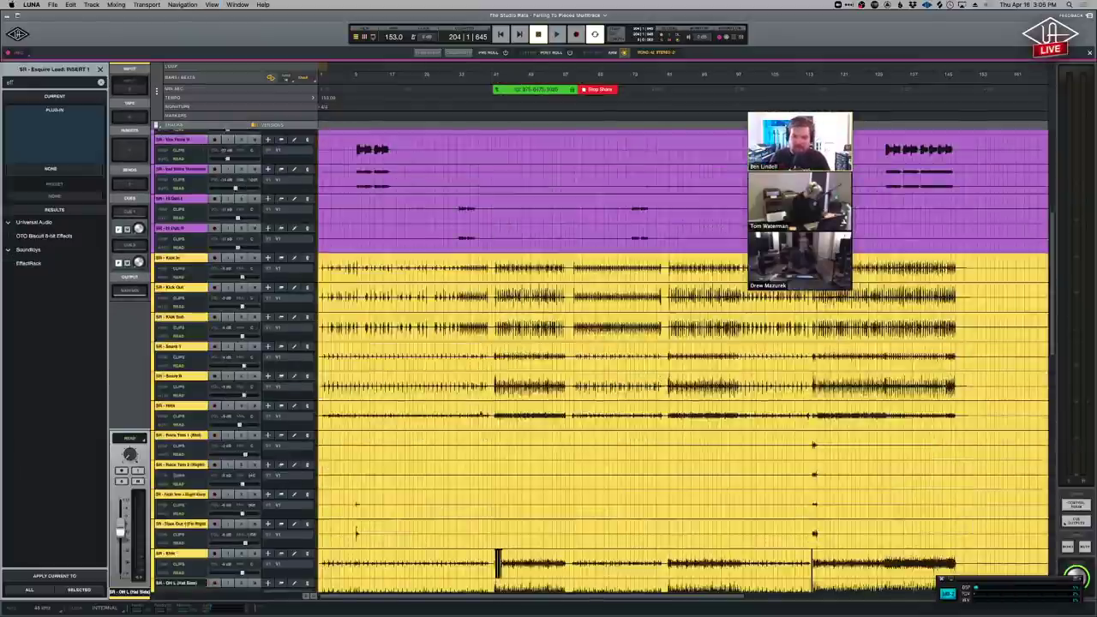
click(180, 228)
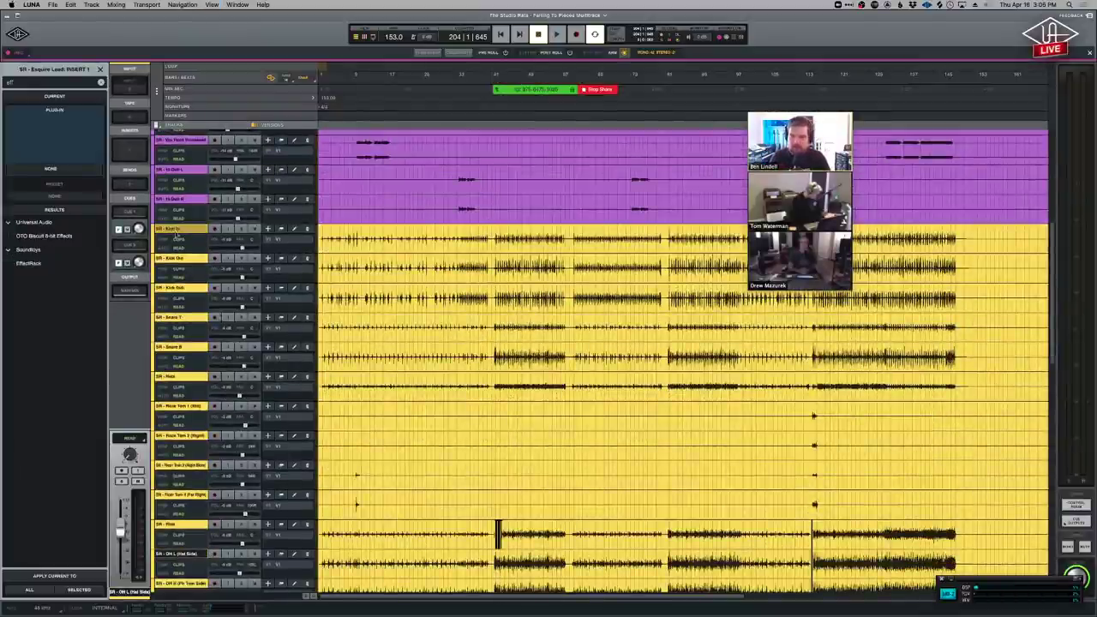
scroll(249, 491, down, 6)
click(188, 418)
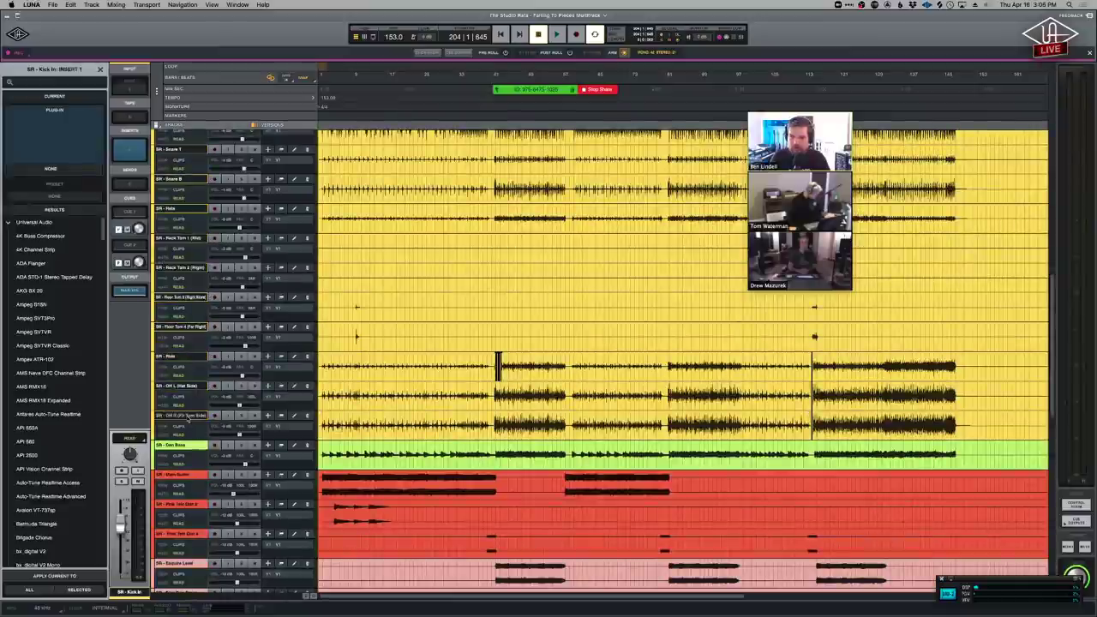
key(super+g)
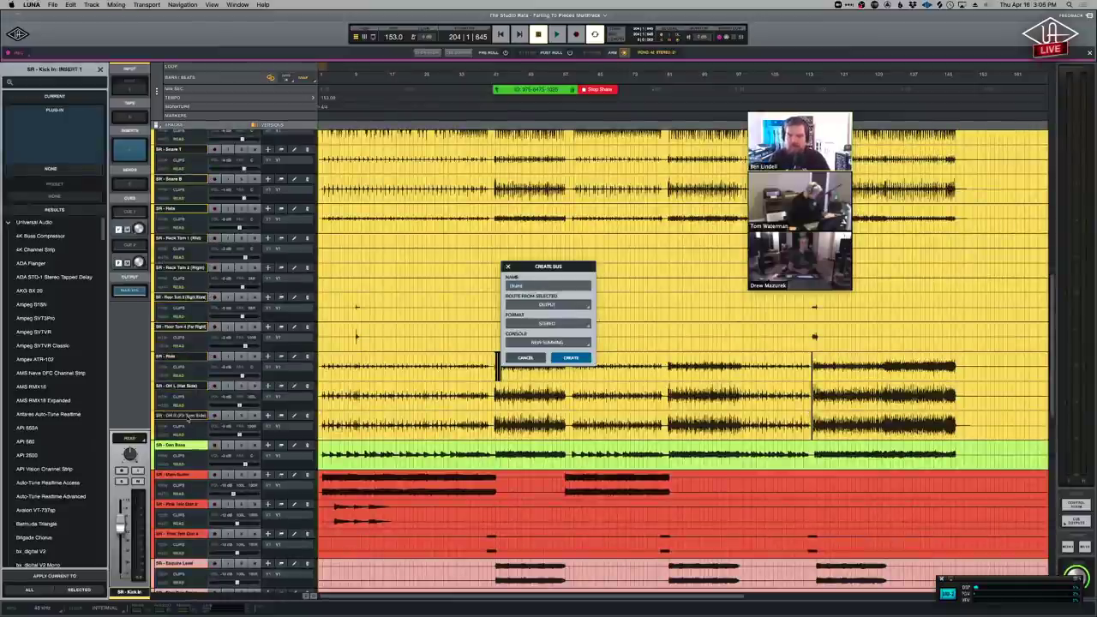
key(Return)
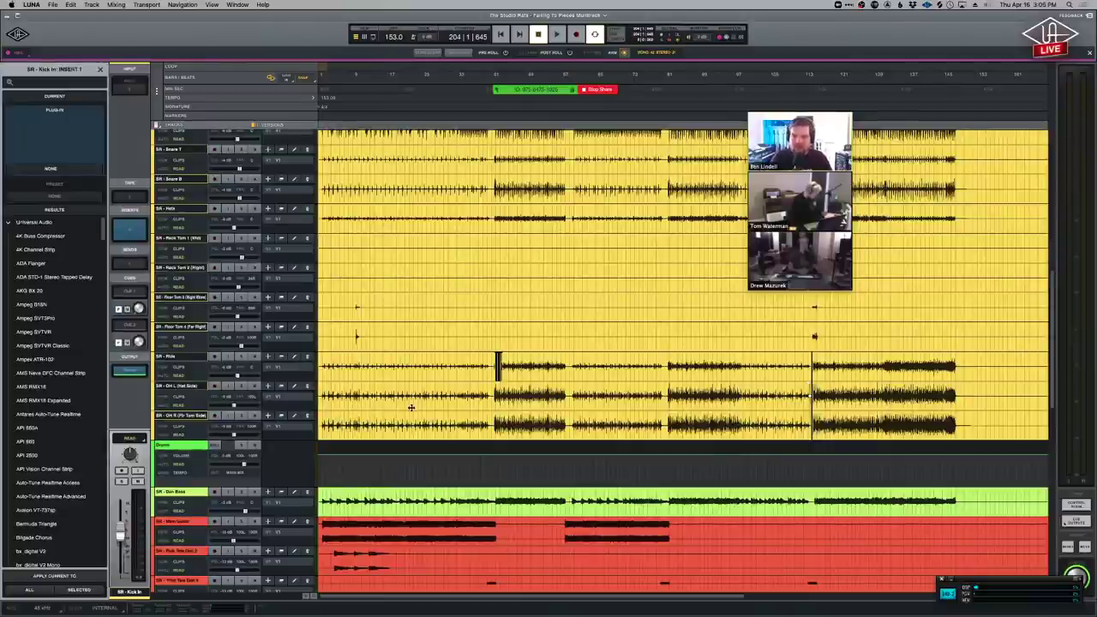
drag(421, 416, 443, 196)
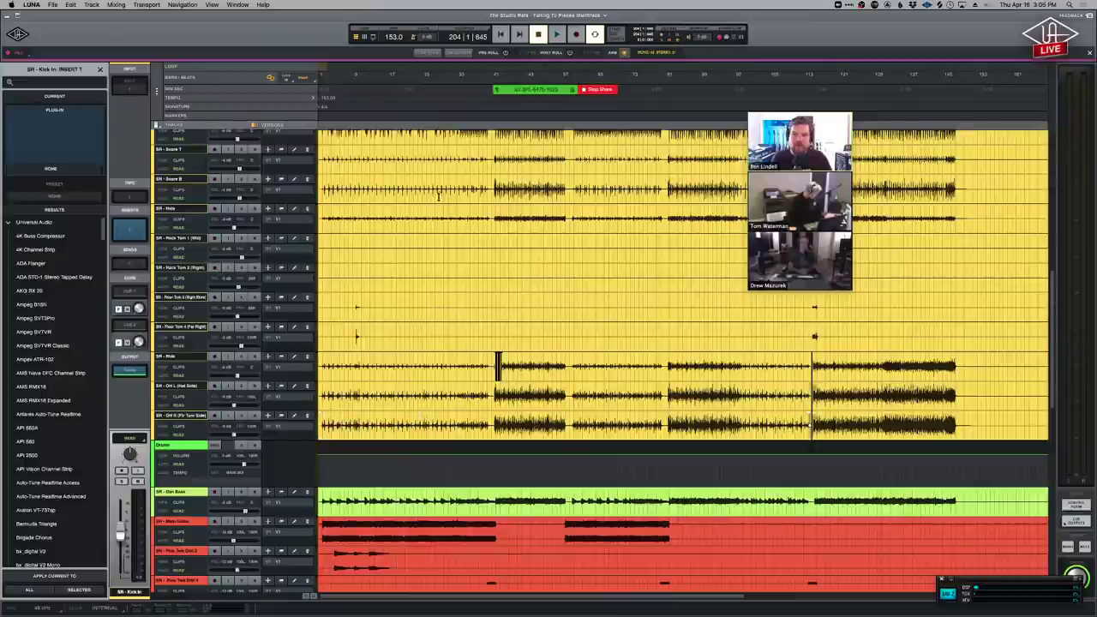
key(super+equal)
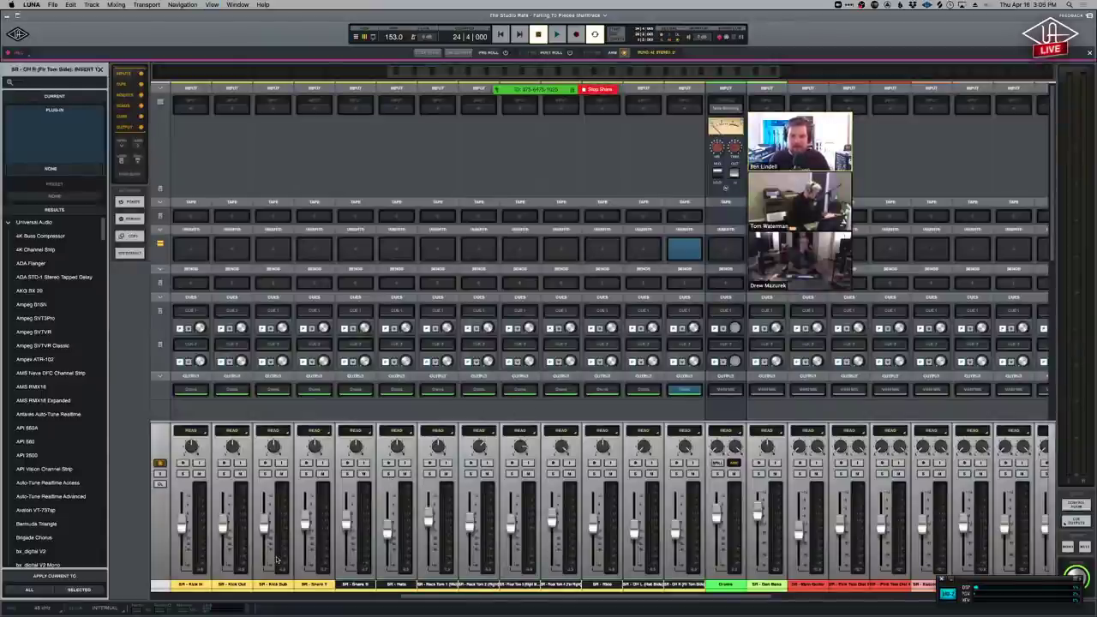
Cancel renaming the Kick In channel and open its input choices.
double_click(192, 585)
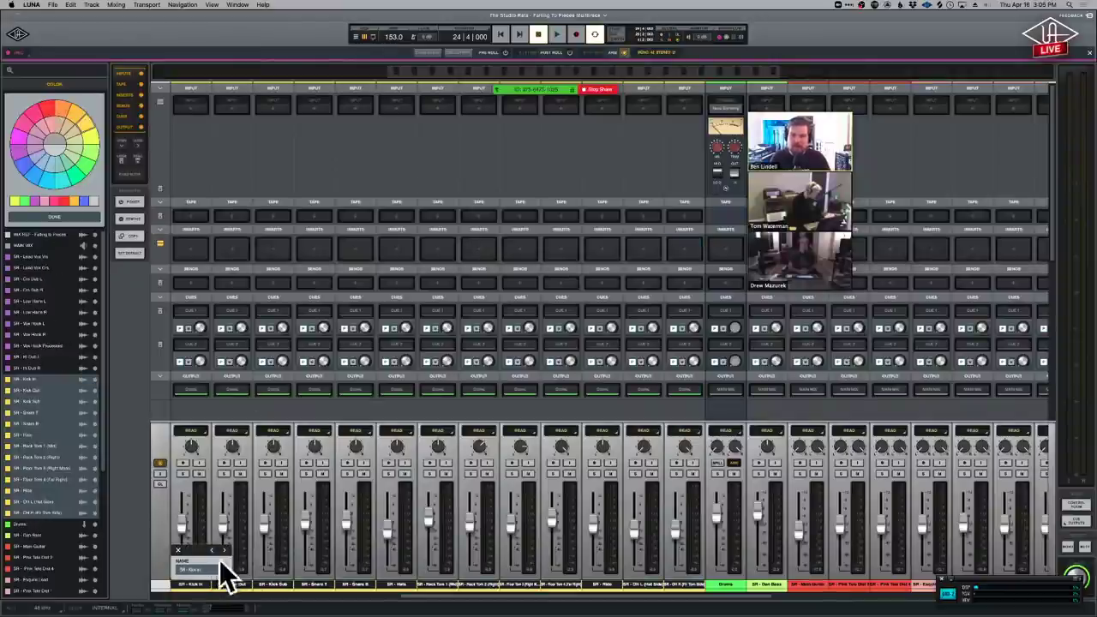
click(178, 550)
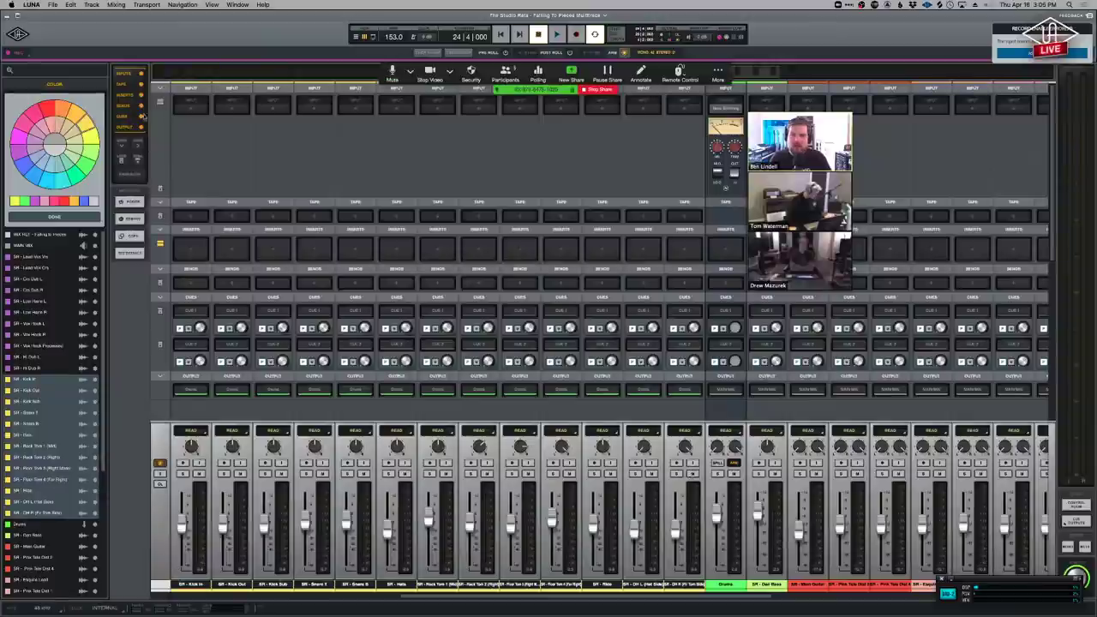
click(180, 106)
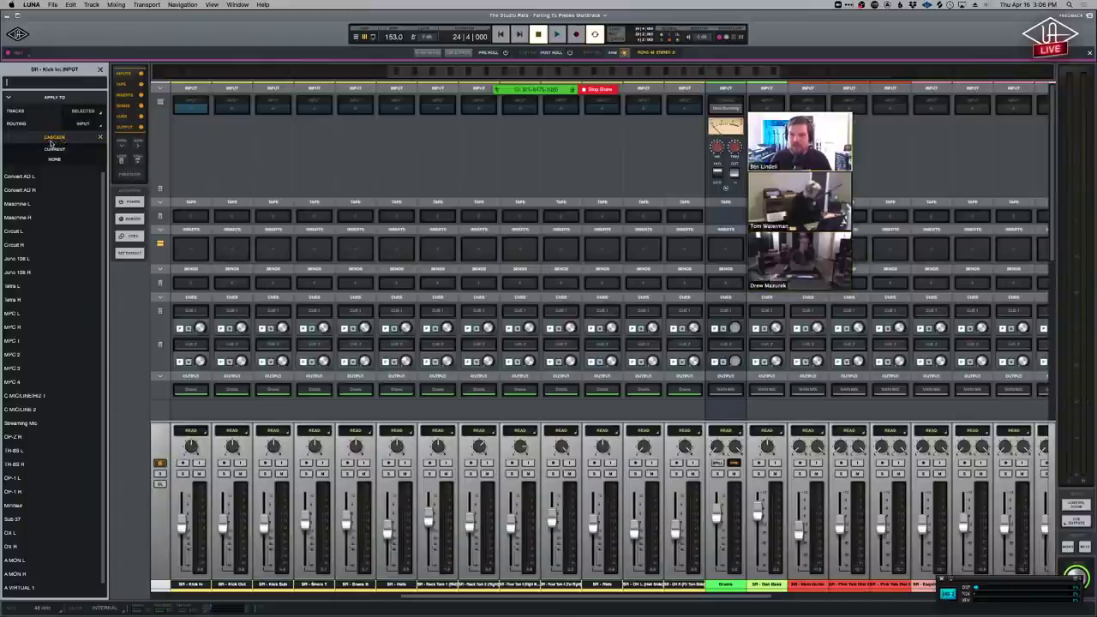
Cascade inputs from Maschine L across the channels and record-arm the drum channels.
click(32, 204)
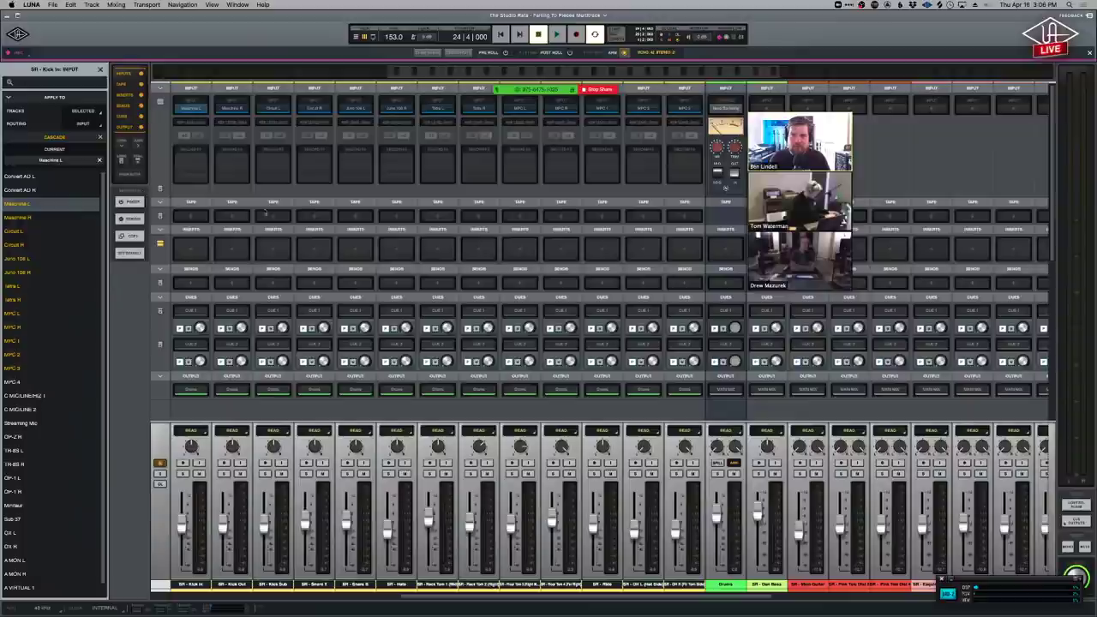
click(265, 463)
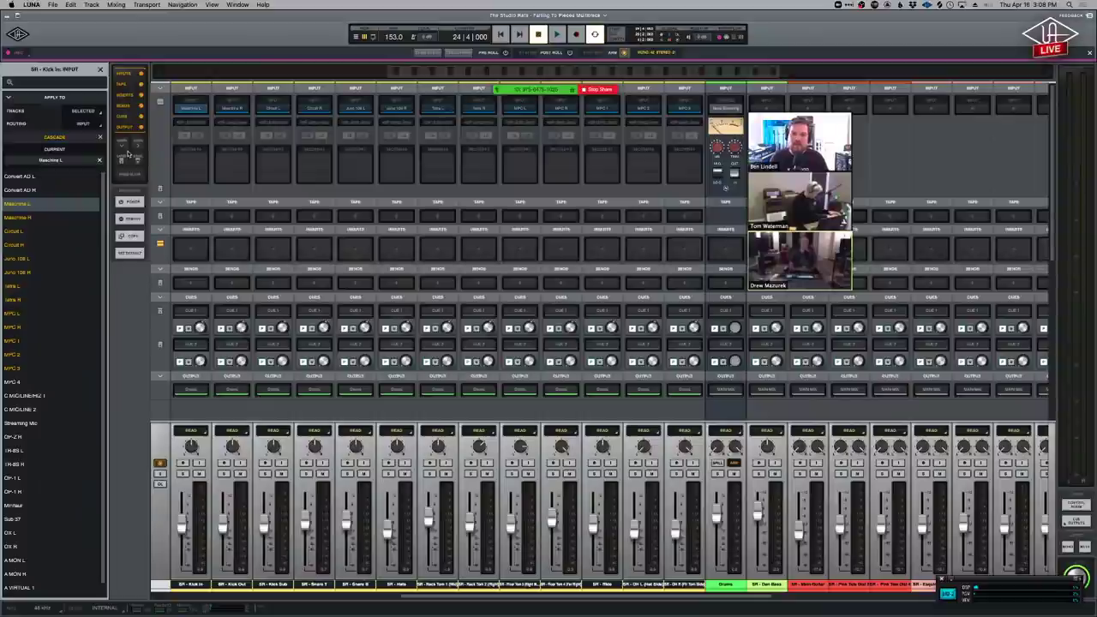
Load a Studer A800 tape machine on all thirteen drum channels, then arm and disarm recording.
click(196, 217)
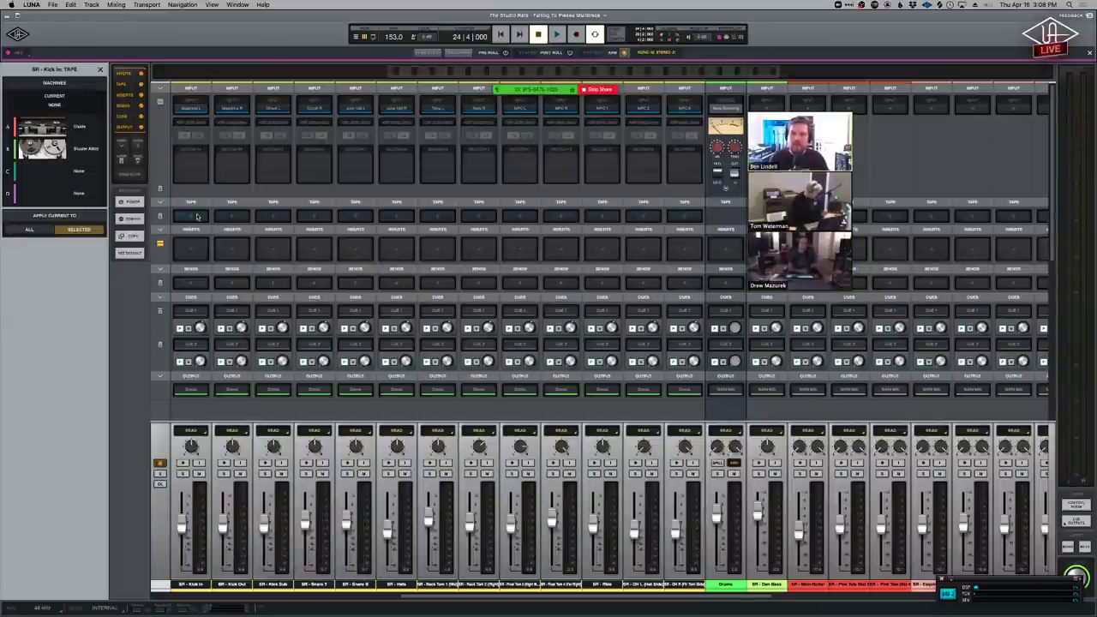
click(86, 149)
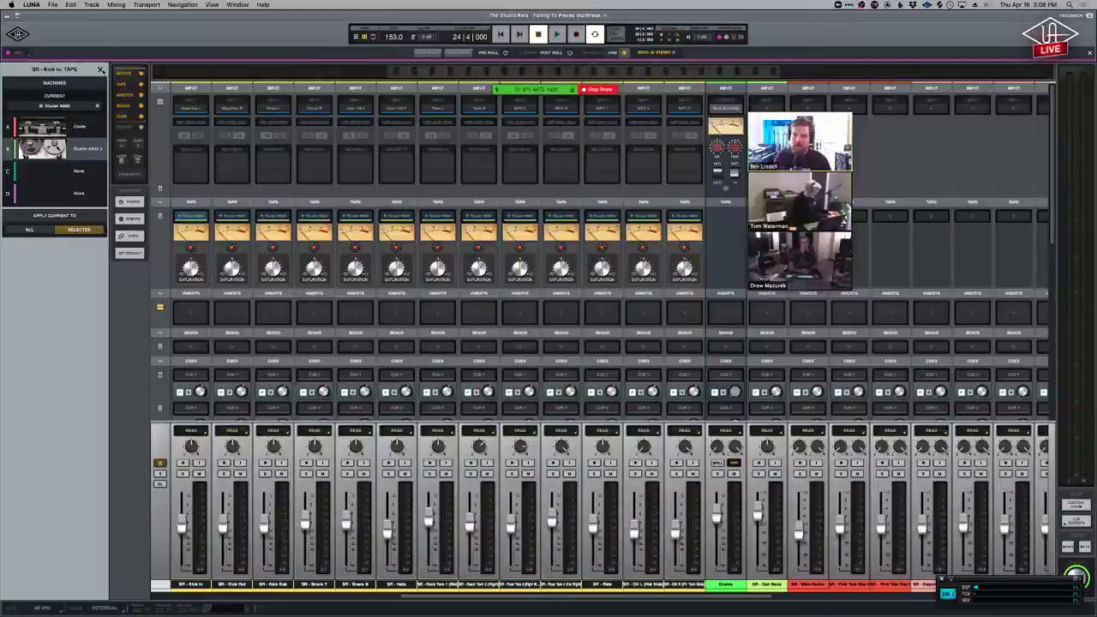
click(306, 463)
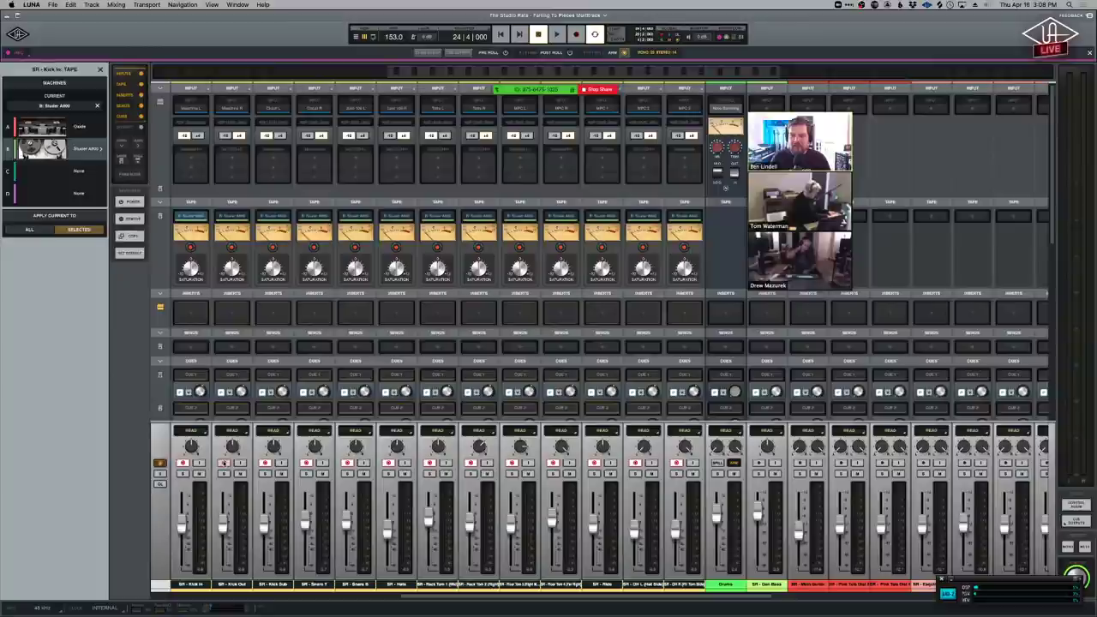
alt+click(223, 463)
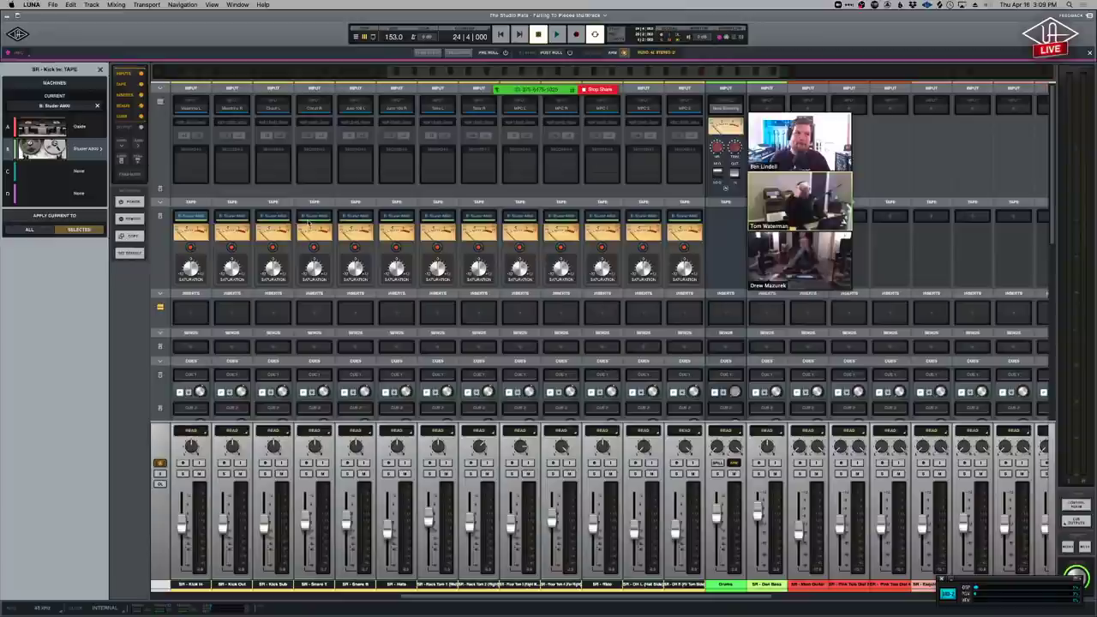
Stop screen sharing and switch to the Zoom window showing the remote LUNA mixer.
click(599, 89)
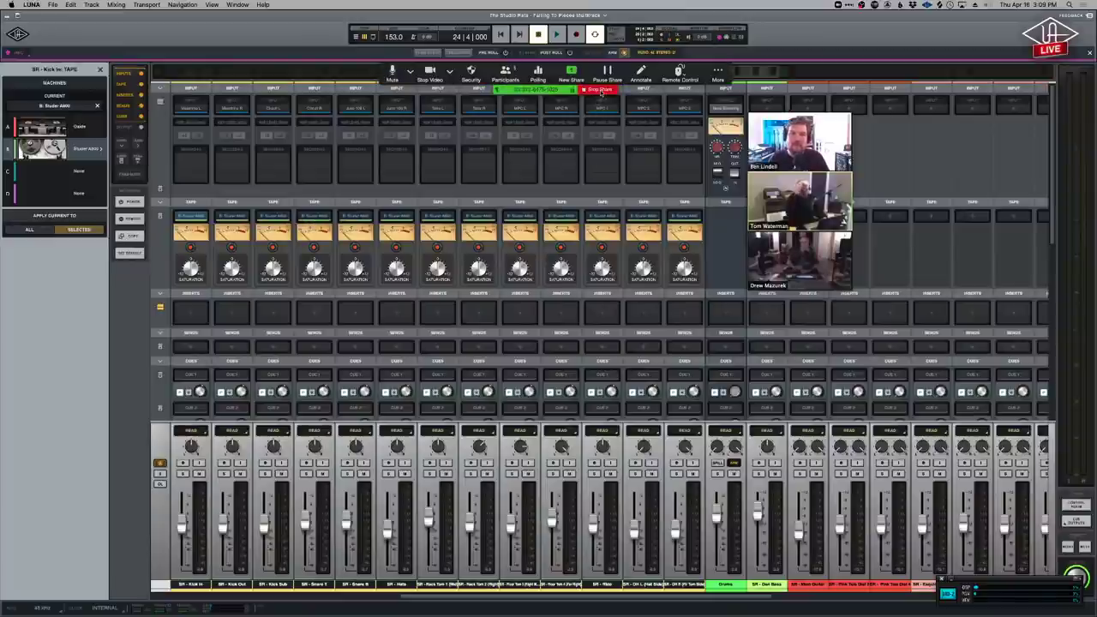
key(super+Tab)
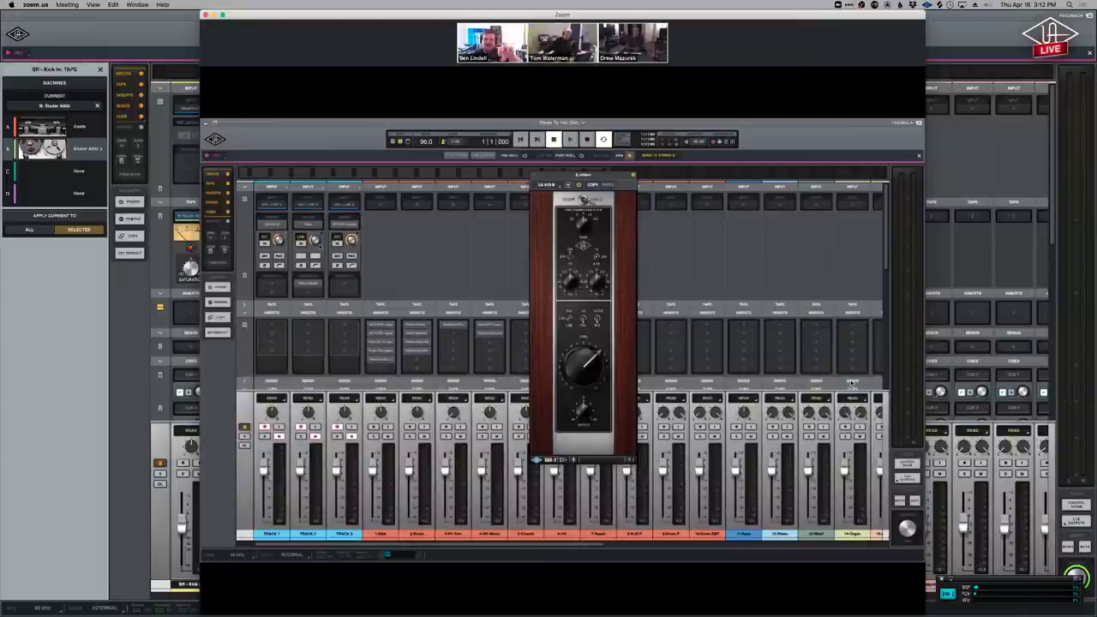
click(905, 28)
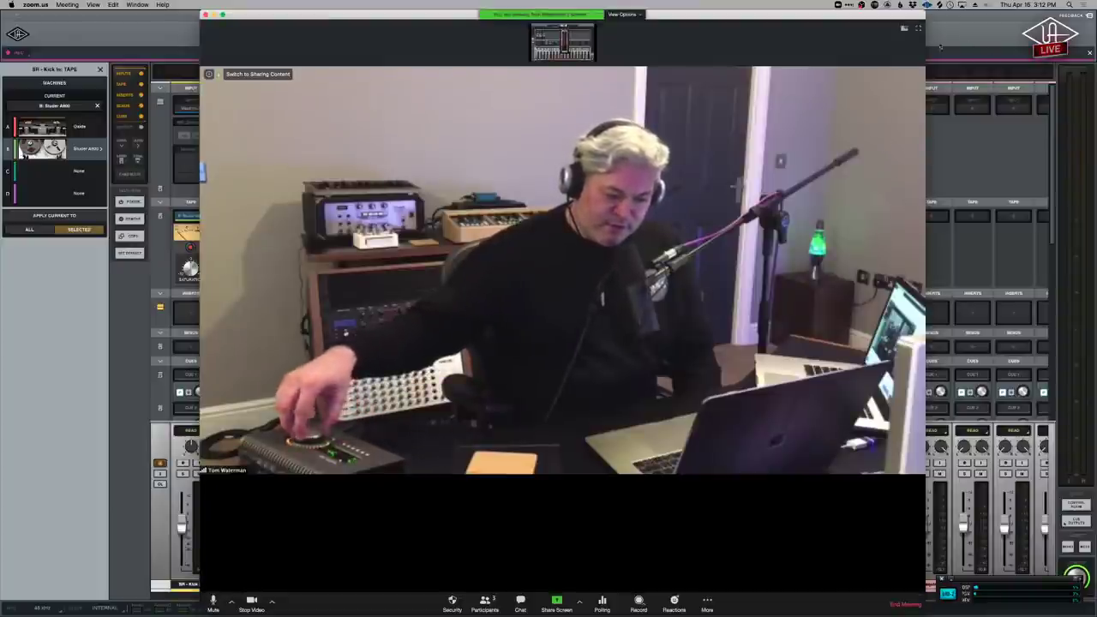
click(904, 29)
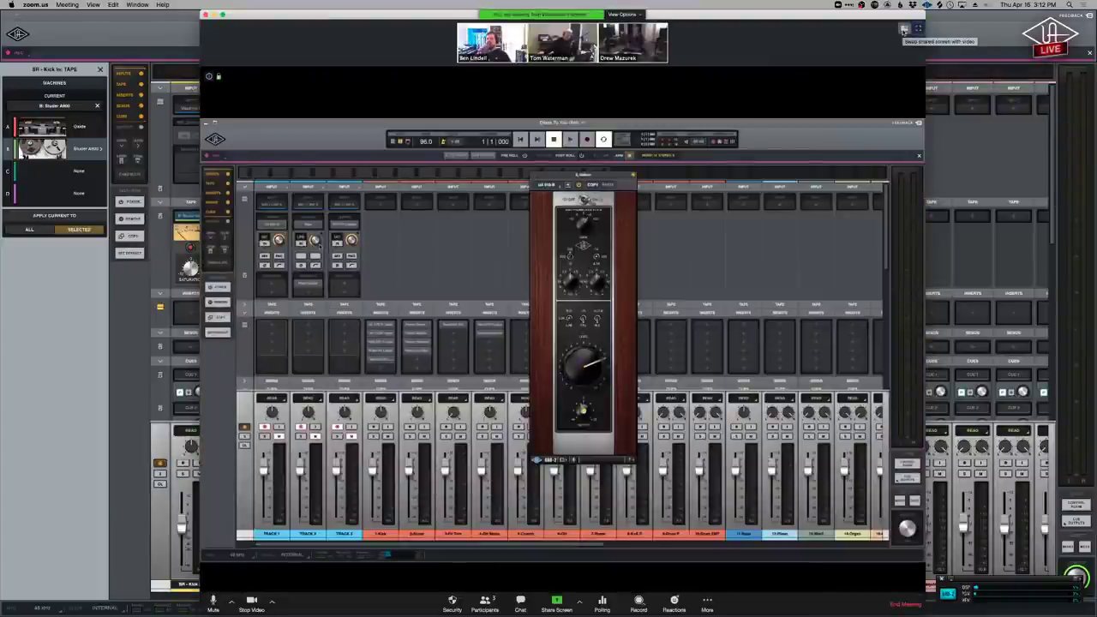
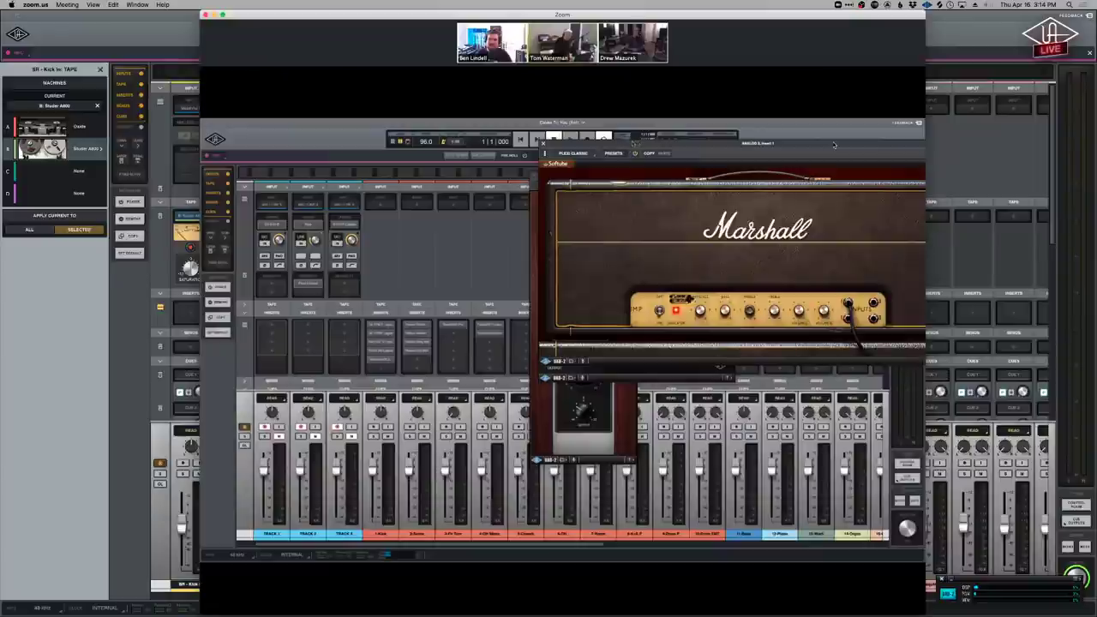
Nudge the Marshall amp plugin window down and to the left over the mixer.
drag(474, 221, 455, 245)
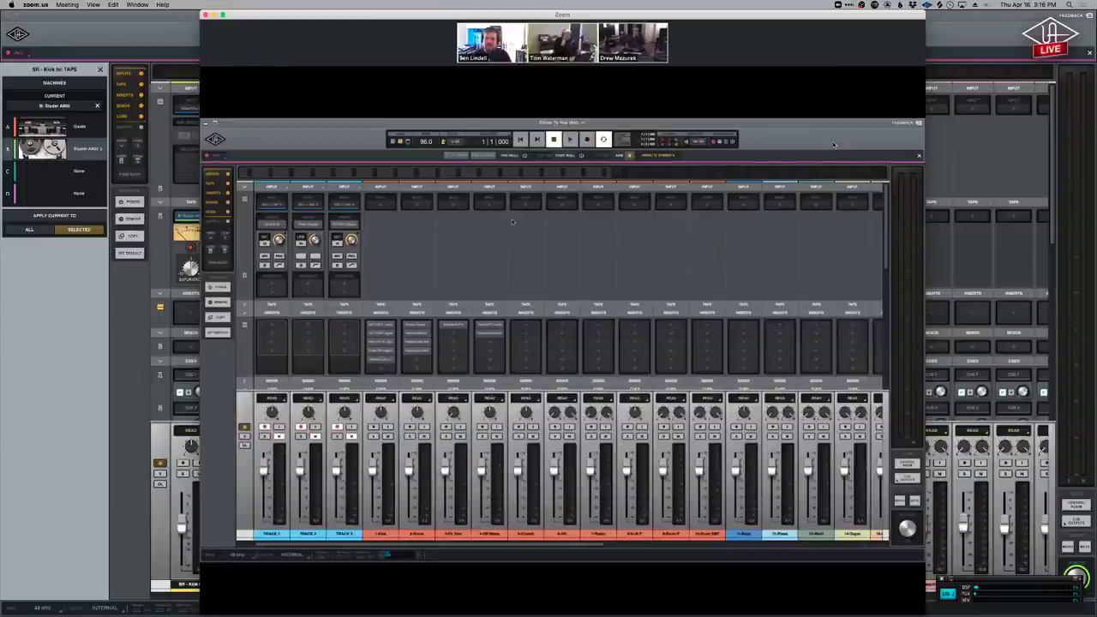
Bring up the Kick track's Pultec EQ insert plugin over the mixer.
mouse_move(836, 144)
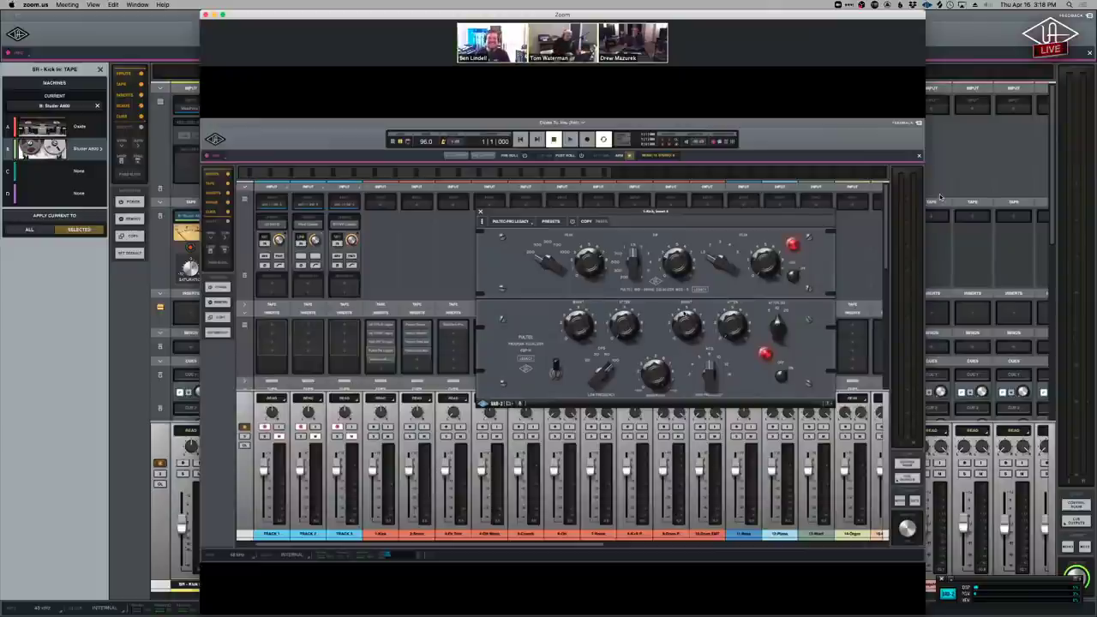
Close and reopen channel 4's Pultec EQ, then open its LA-2A compressor instead.
click(481, 212)
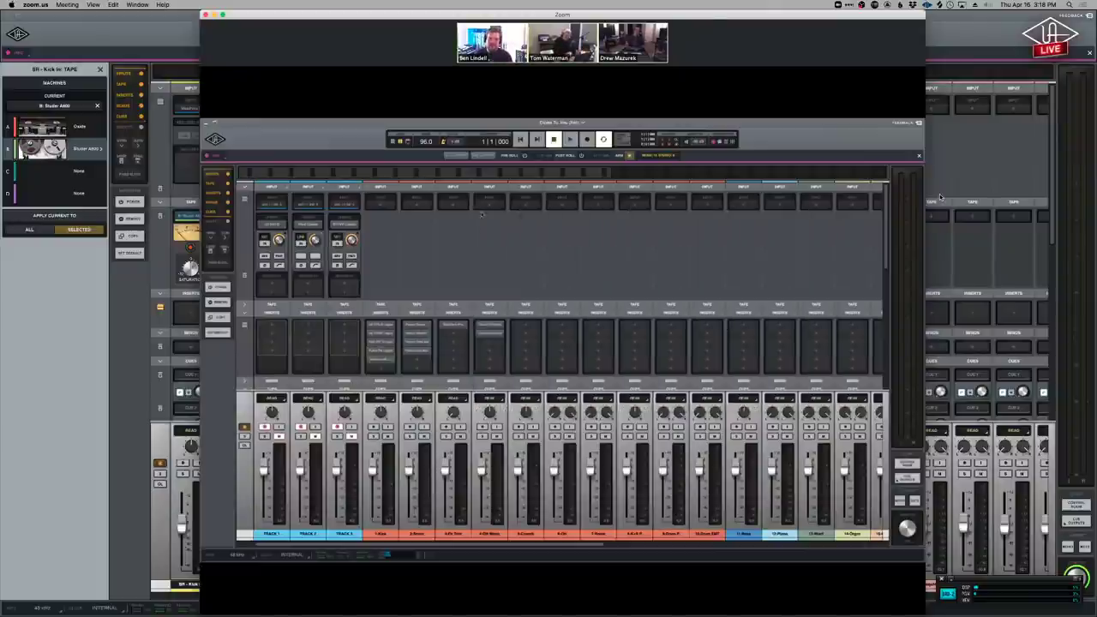
click(382, 350)
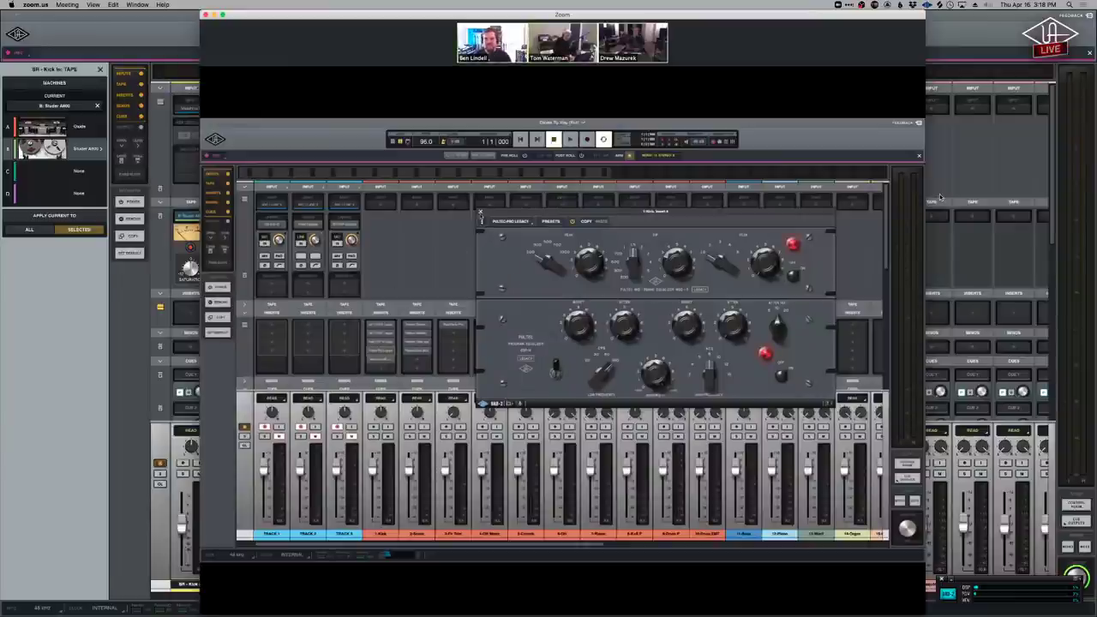
click(481, 212)
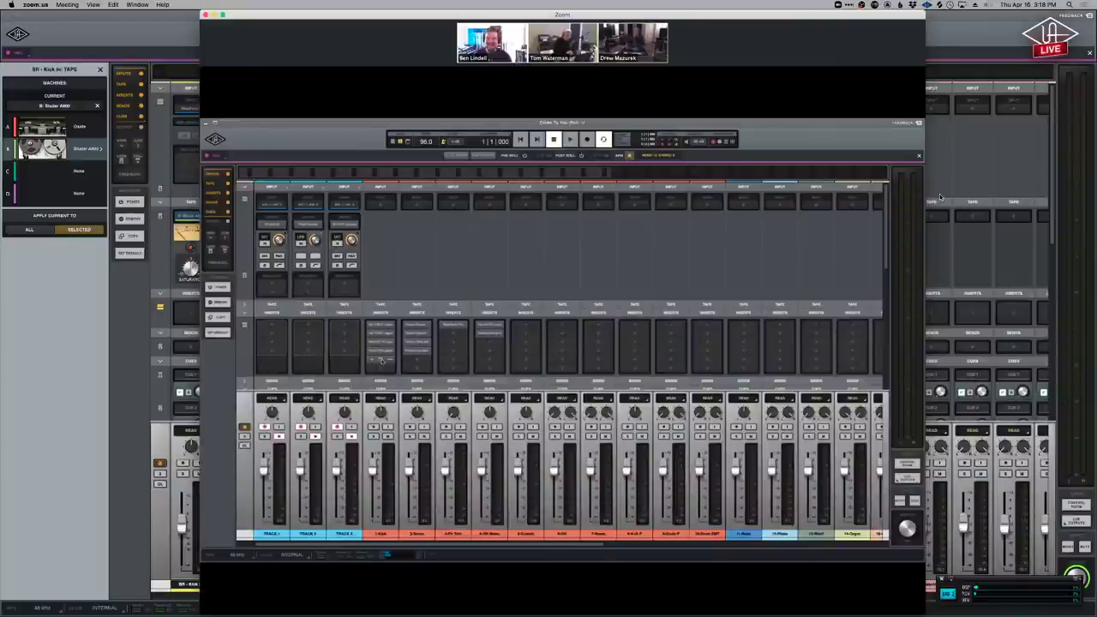
click(382, 360)
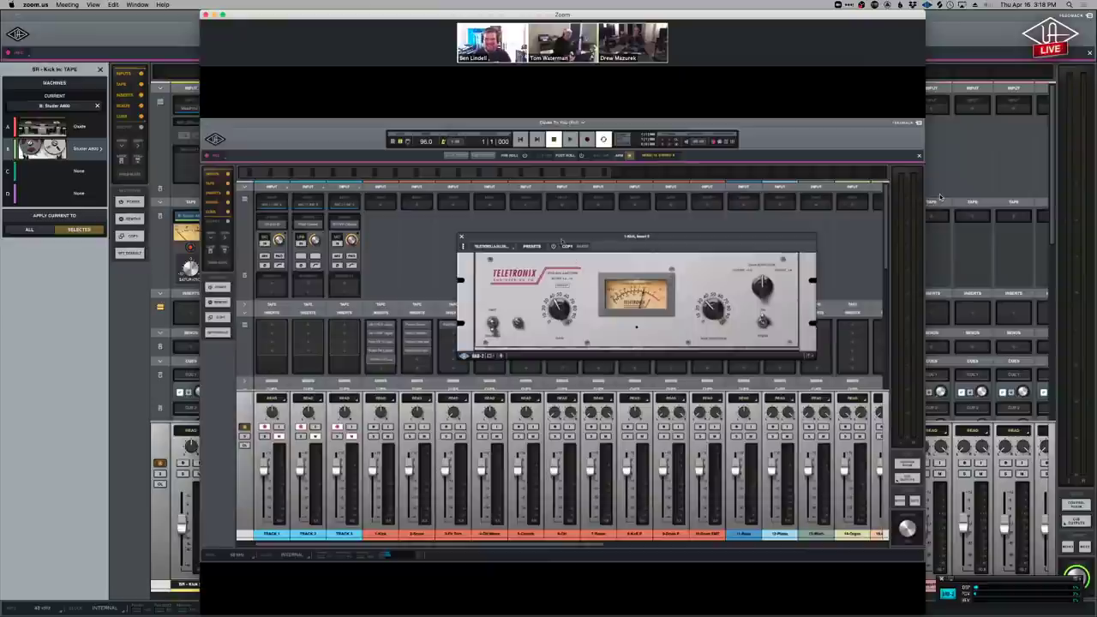
Nudge the LA-2A compressor plugin window slightly upward.
drag(560, 236, 563, 223)
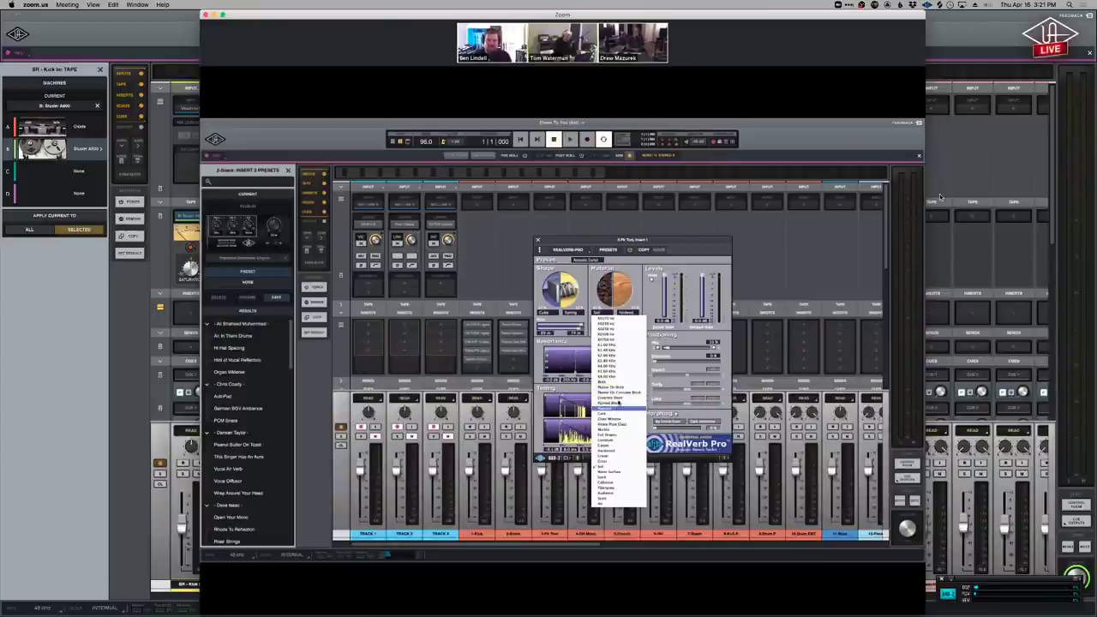
Choose a new room surface material from RealVerb Pro's Material list.
click(619, 403)
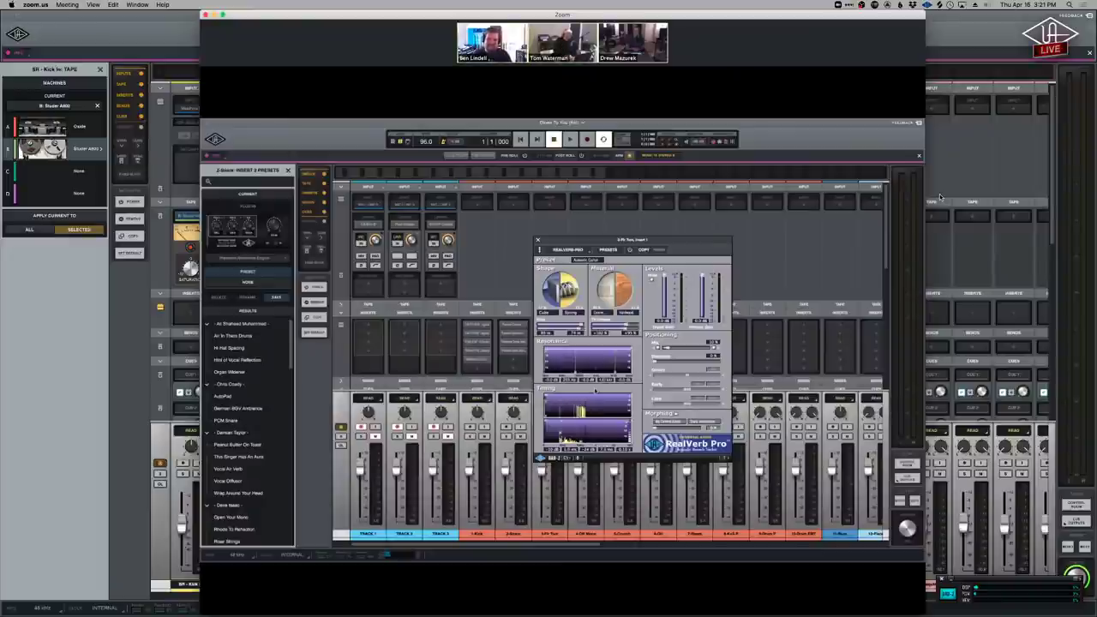
mouse_move(858, 192)
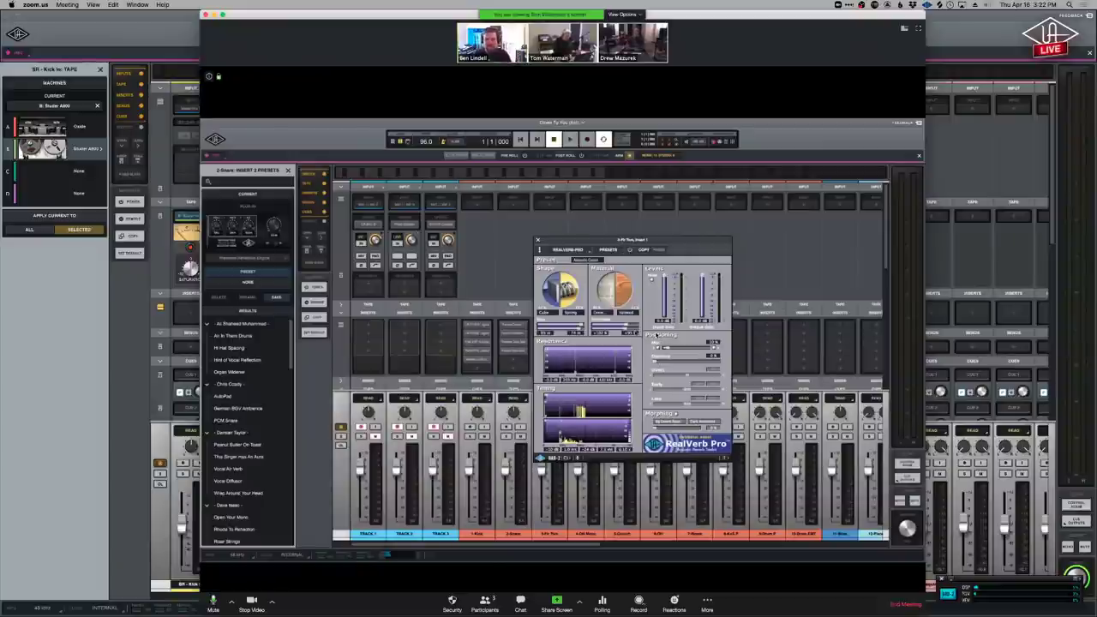
mouse_move(666, 363)
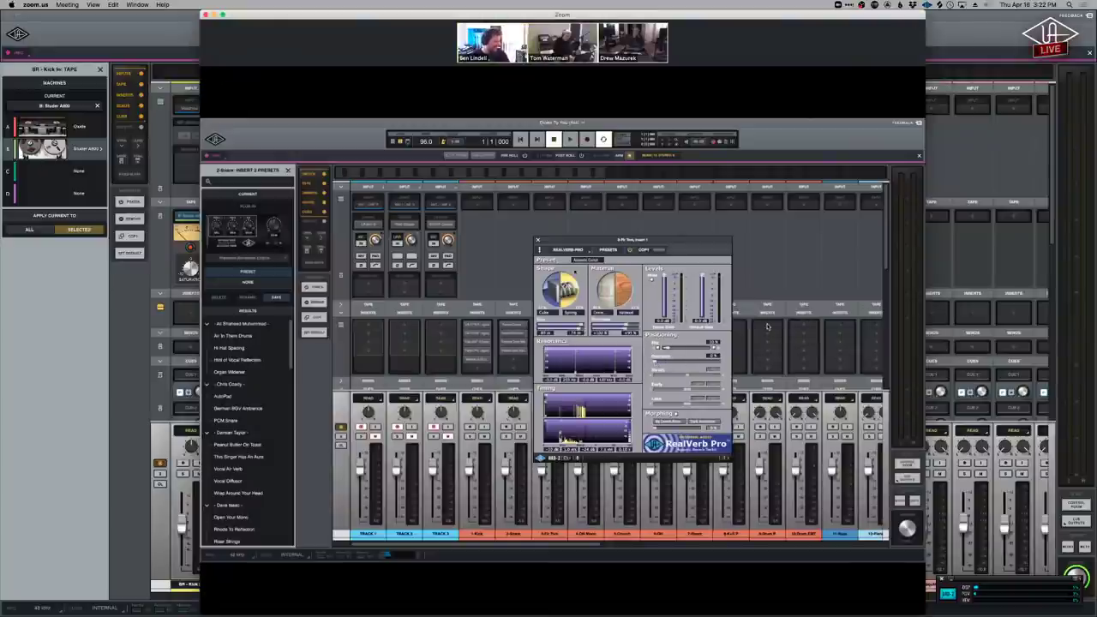
mouse_move(772, 325)
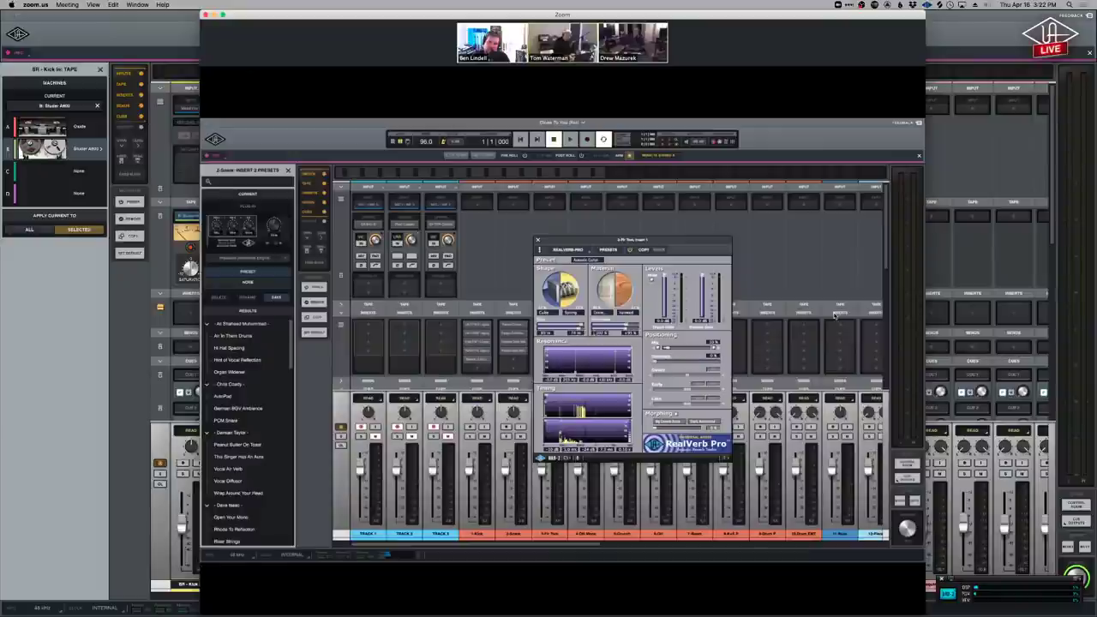
Browse RealVerb Pro presets, close it, and open the Fairchild on the 4-OH channel.
click(607, 249)
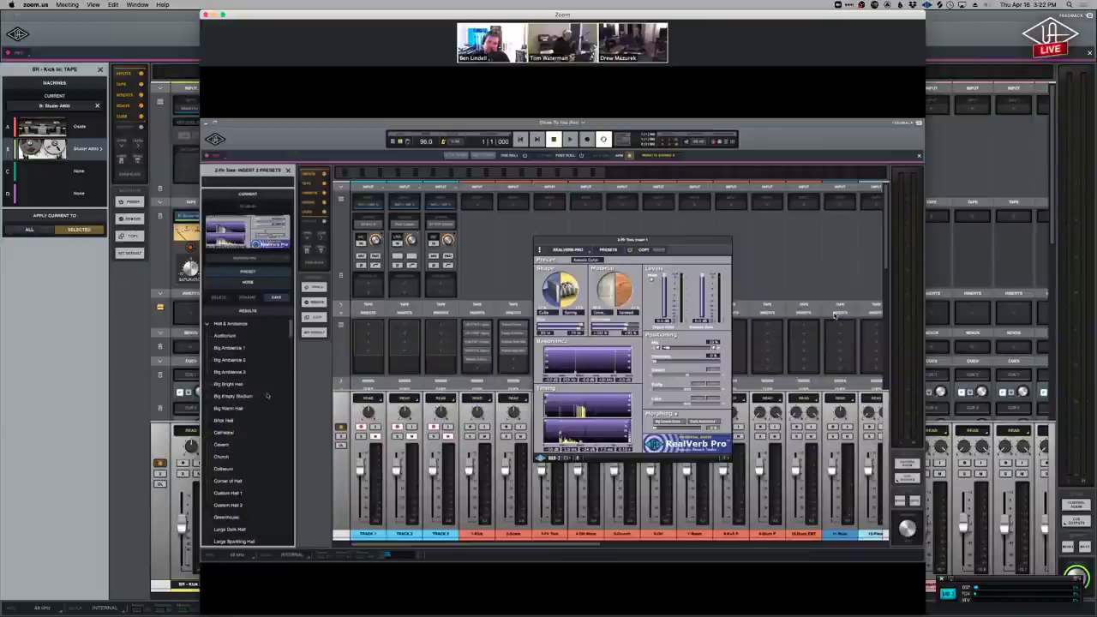
scroll(267, 396, down, 5)
scroll(267, 395, up, 5)
click(539, 242)
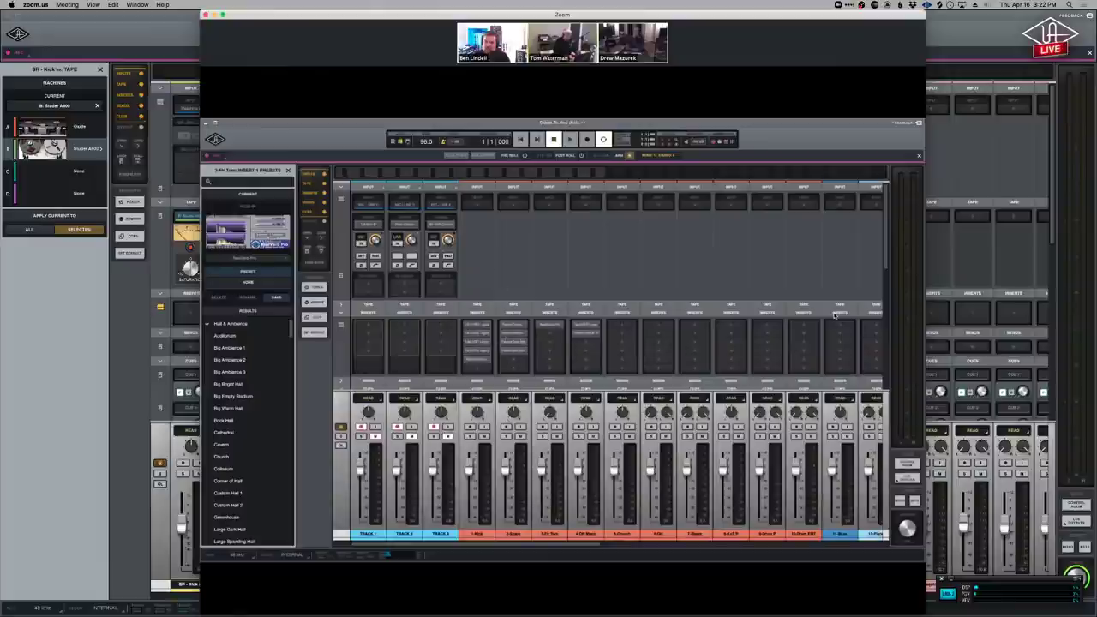
click(585, 326)
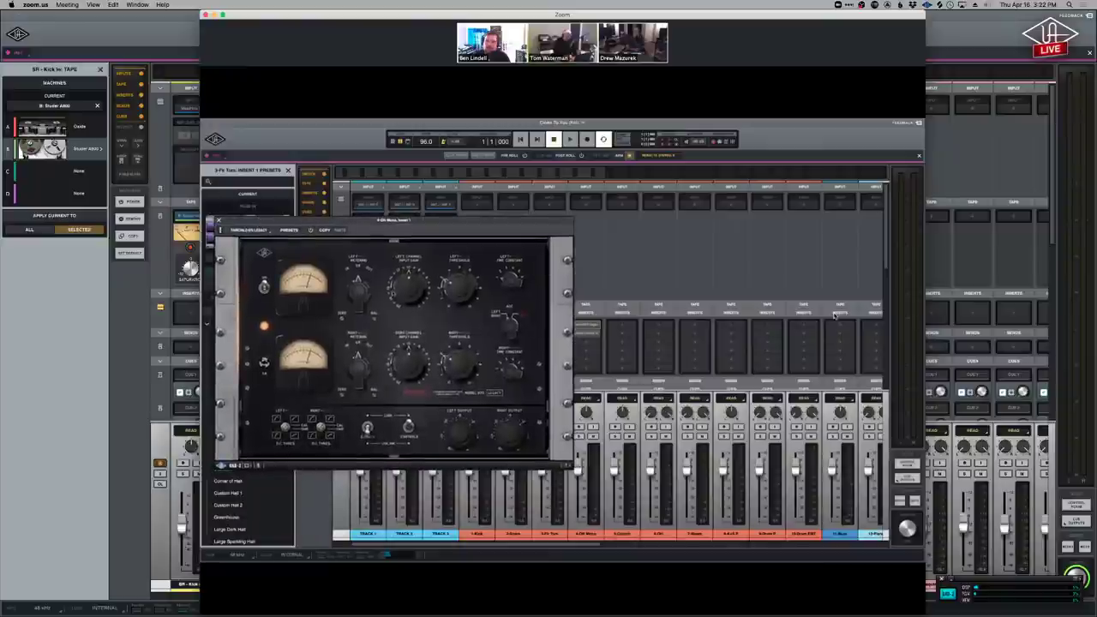
Open and close the 4-Ch Mono Insert plugin, then switch over to Chrome.
click(588, 334)
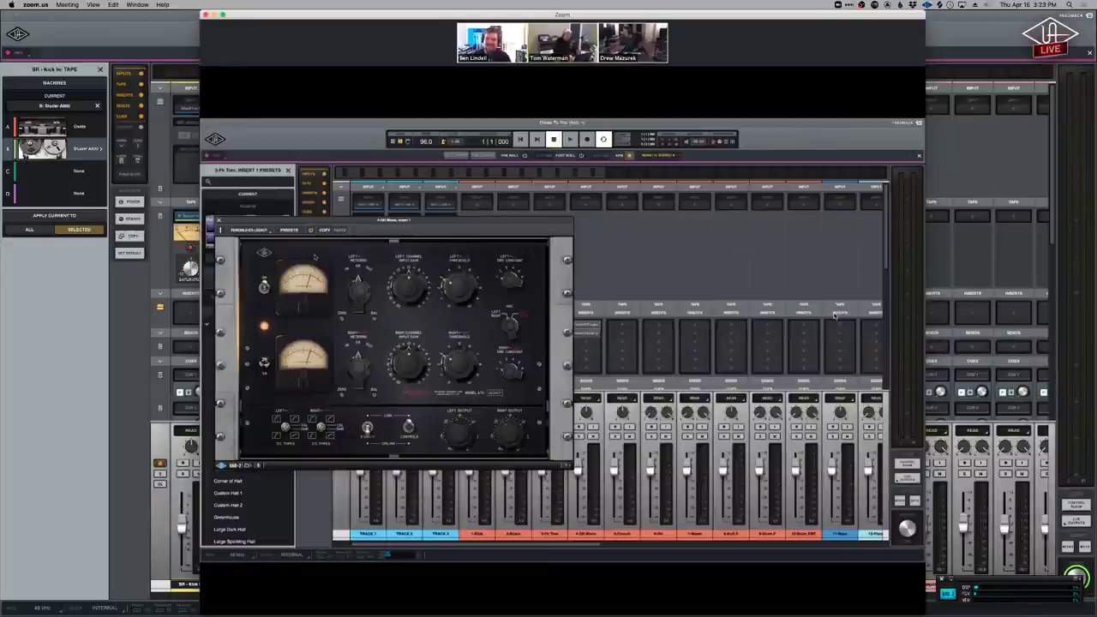
key(super+w)
key(super+w)
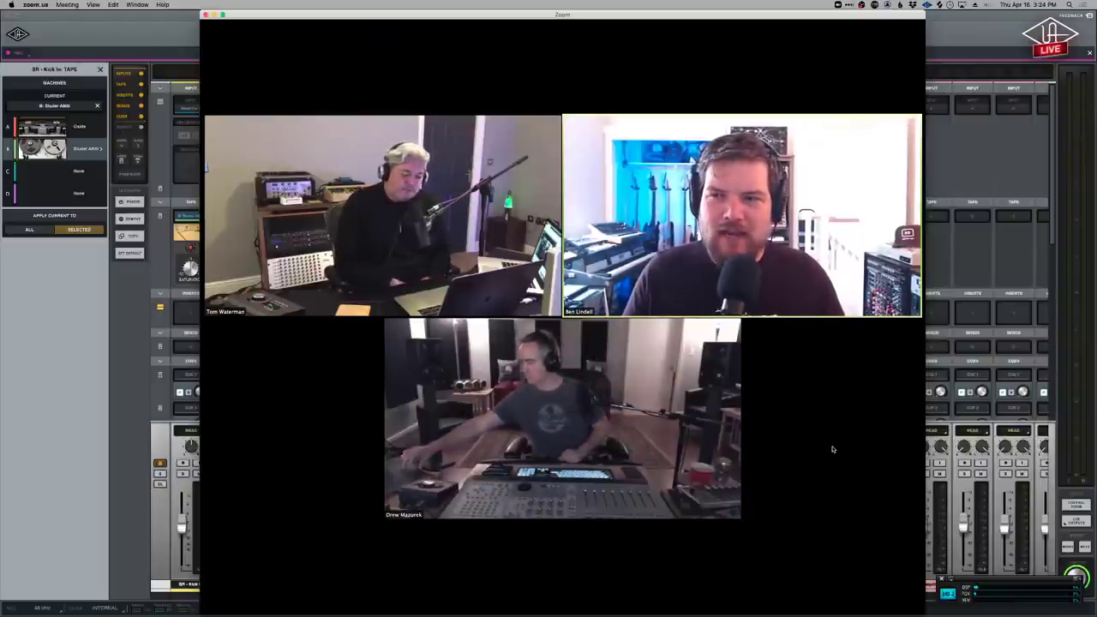
key(super+Tab)
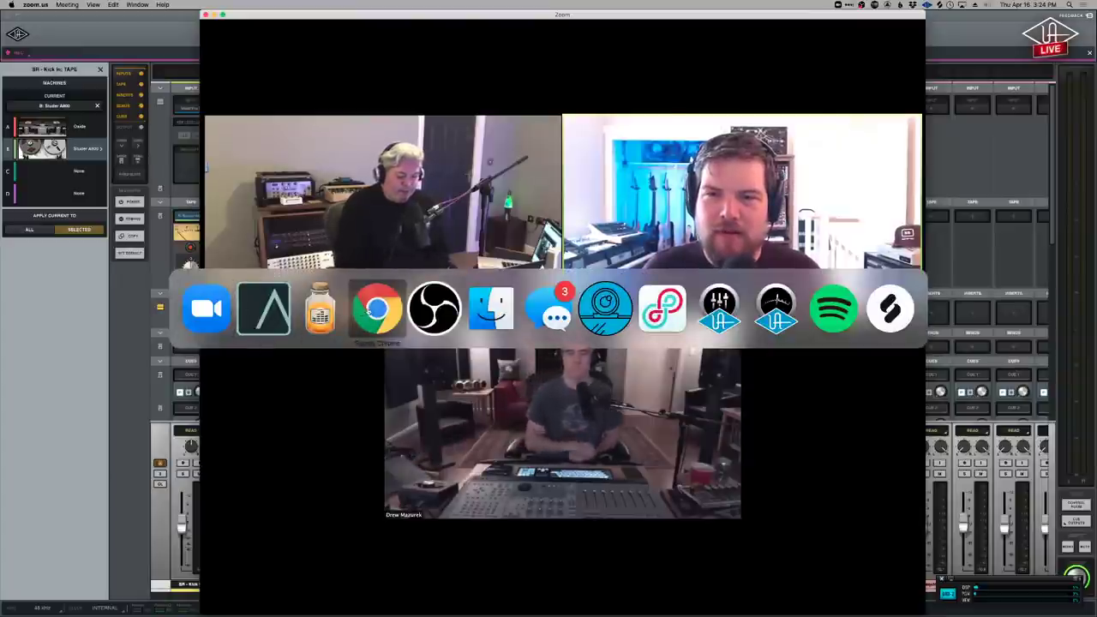
click(351, 313)
Play the UA Apollo Analog Classics Bundle video briefly, pausing on the Pultec EQ.
click(669, 21)
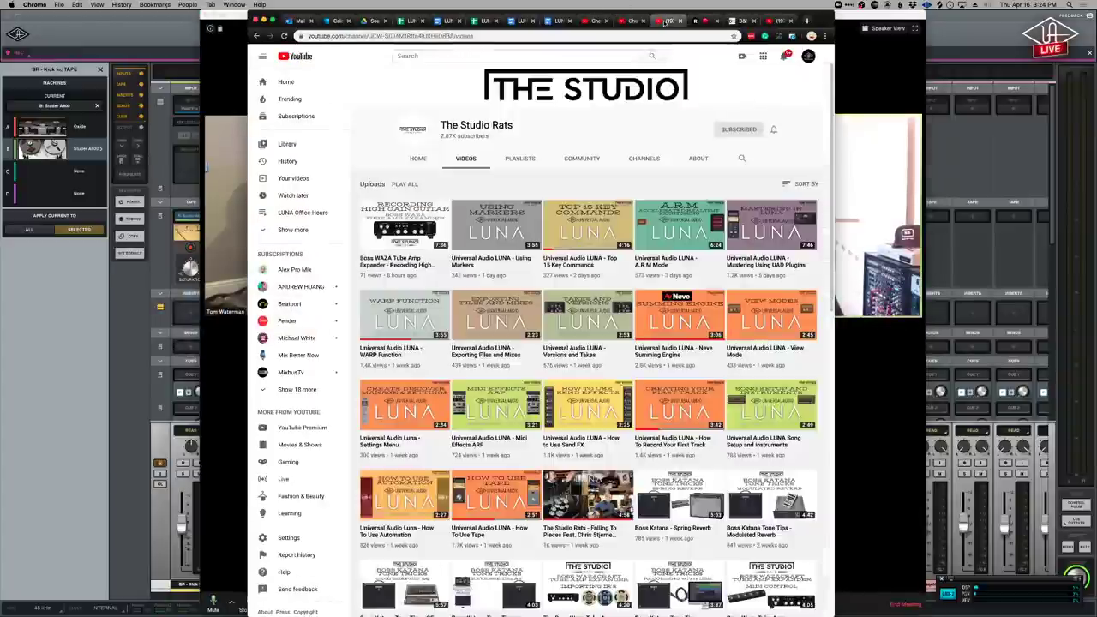
click(776, 21)
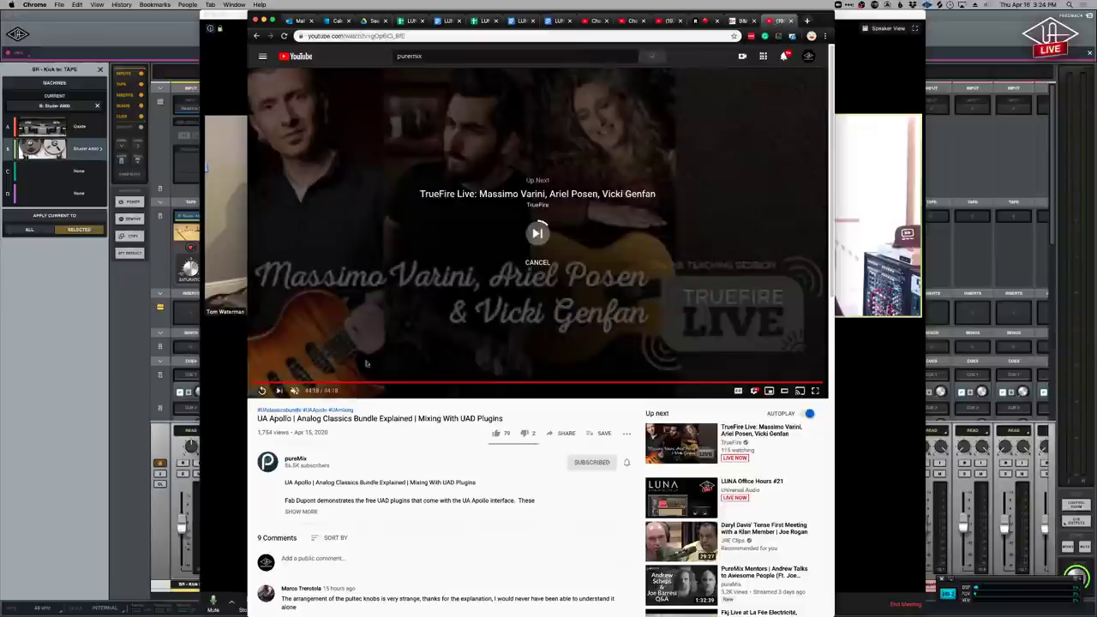
click(321, 383)
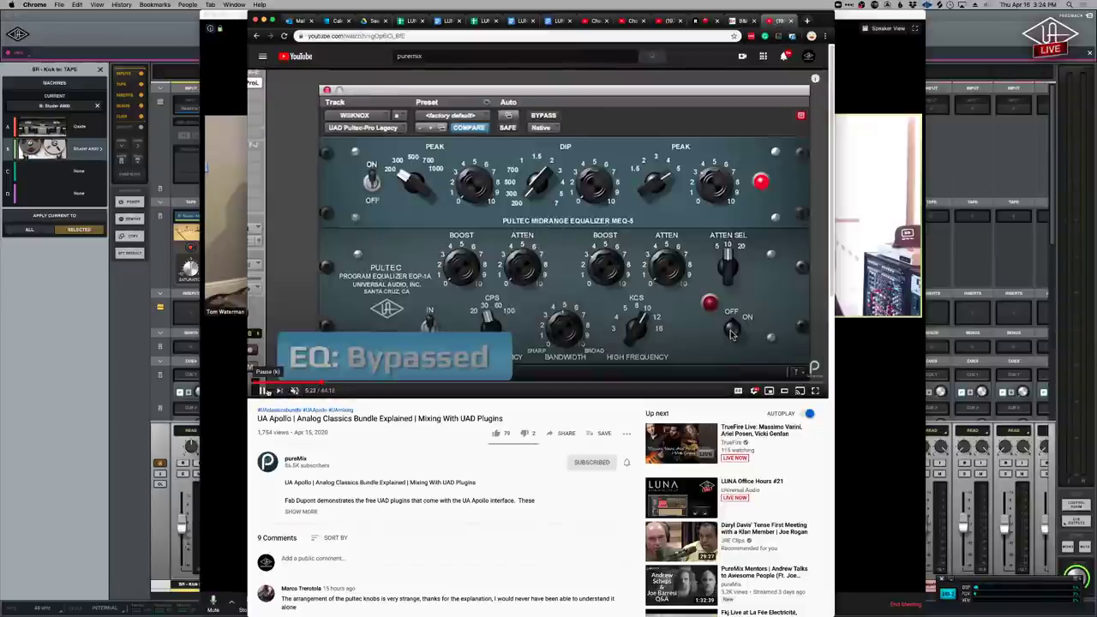
click(265, 391)
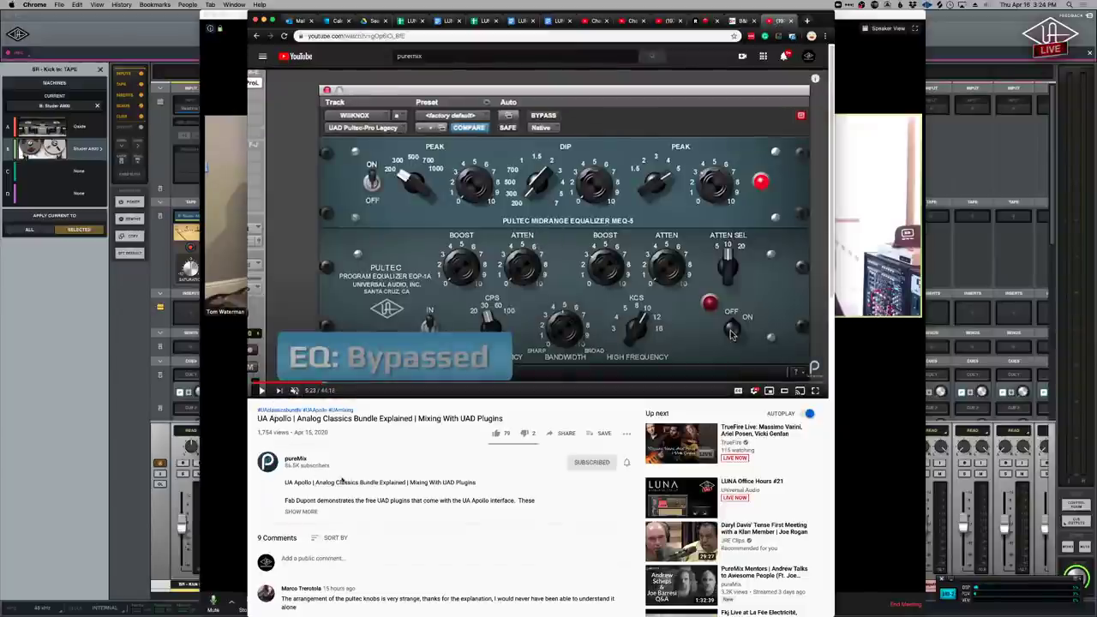
Select the video title, skip ahead to 11:34, and return to the Zoom meeting.
key(super+a)
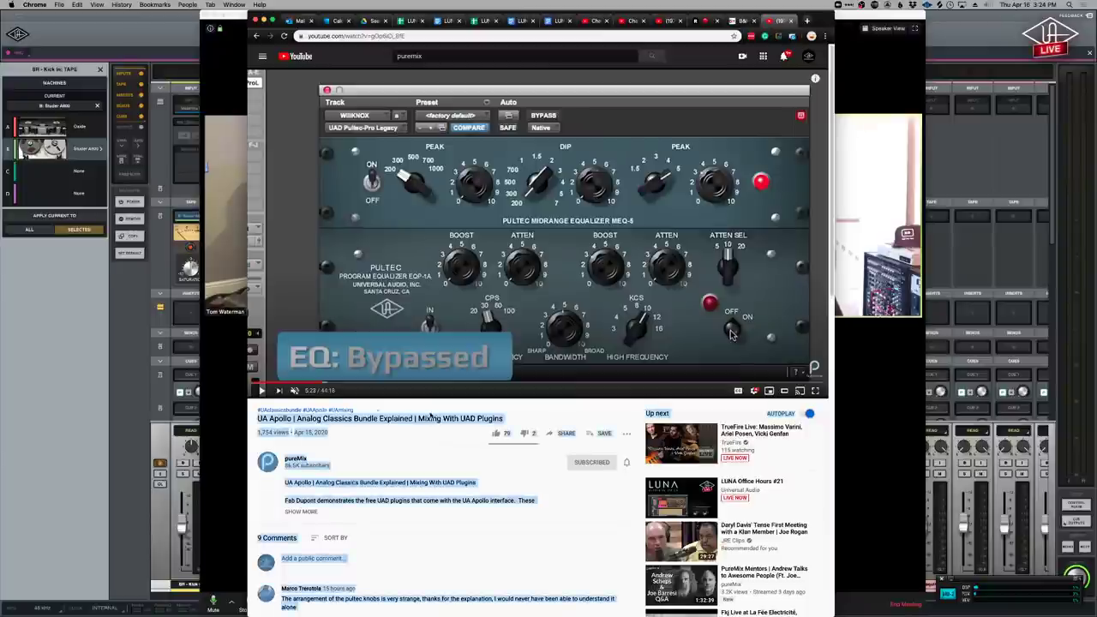
click(431, 416)
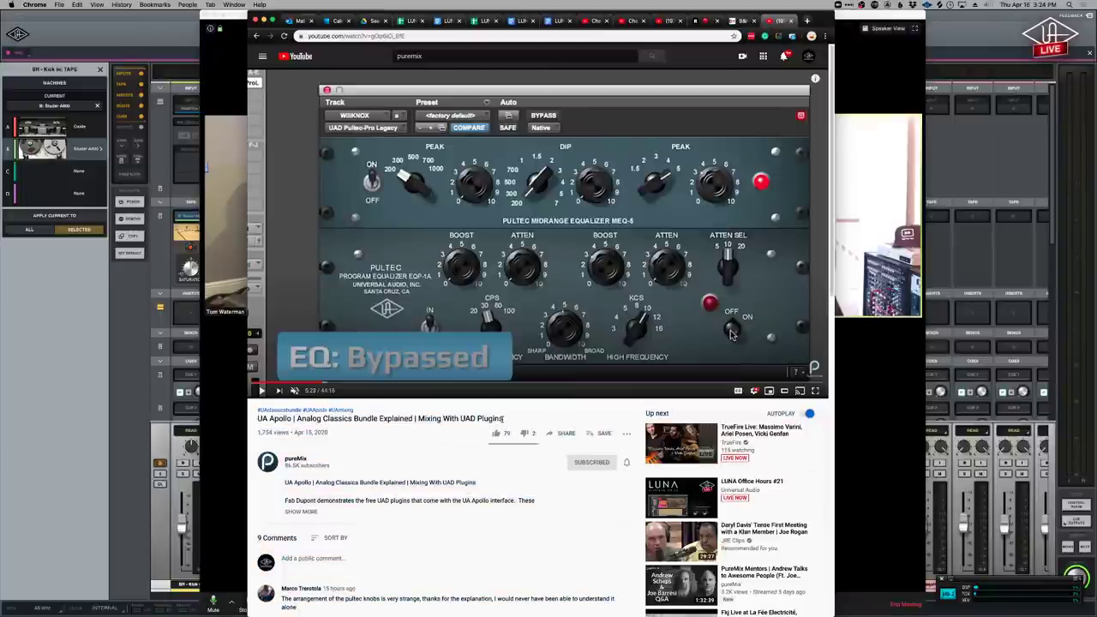
drag(503, 418, 257, 419)
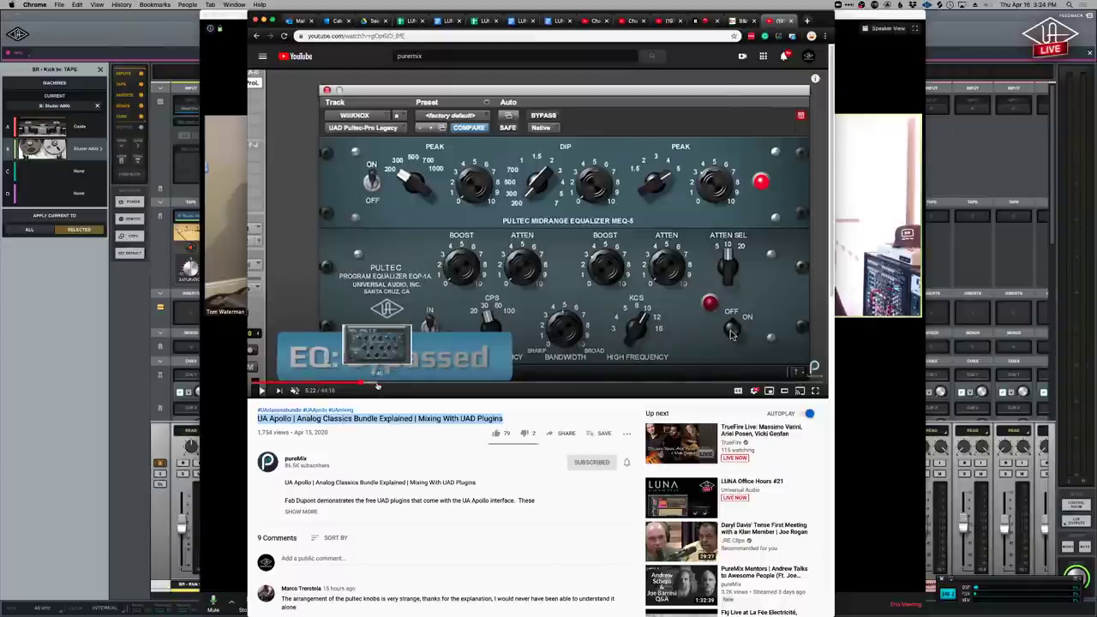
click(361, 386)
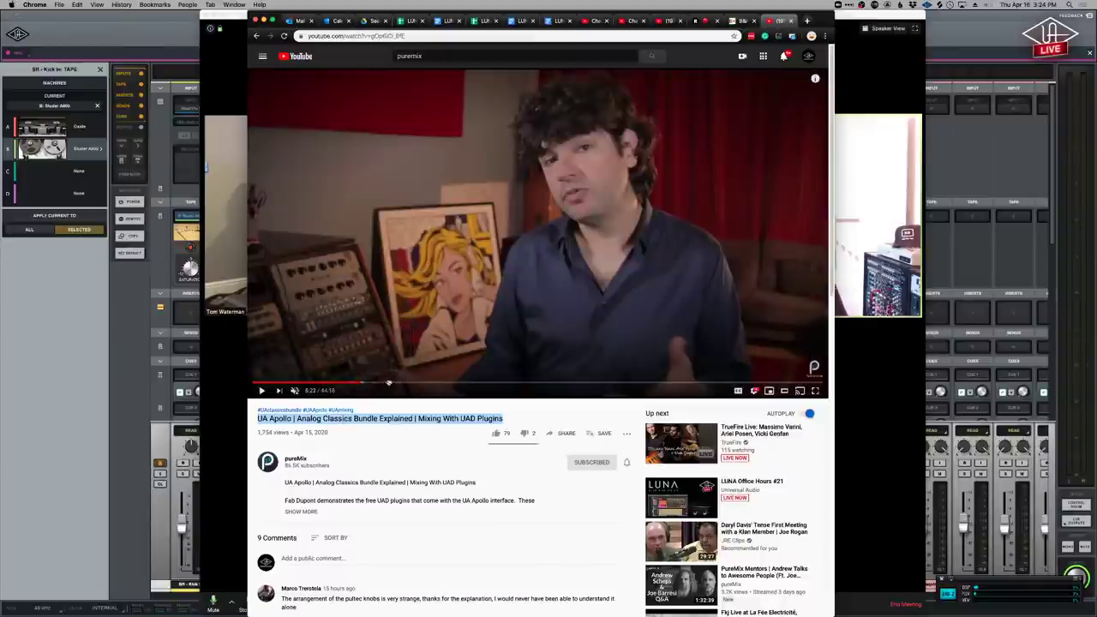
click(403, 383)
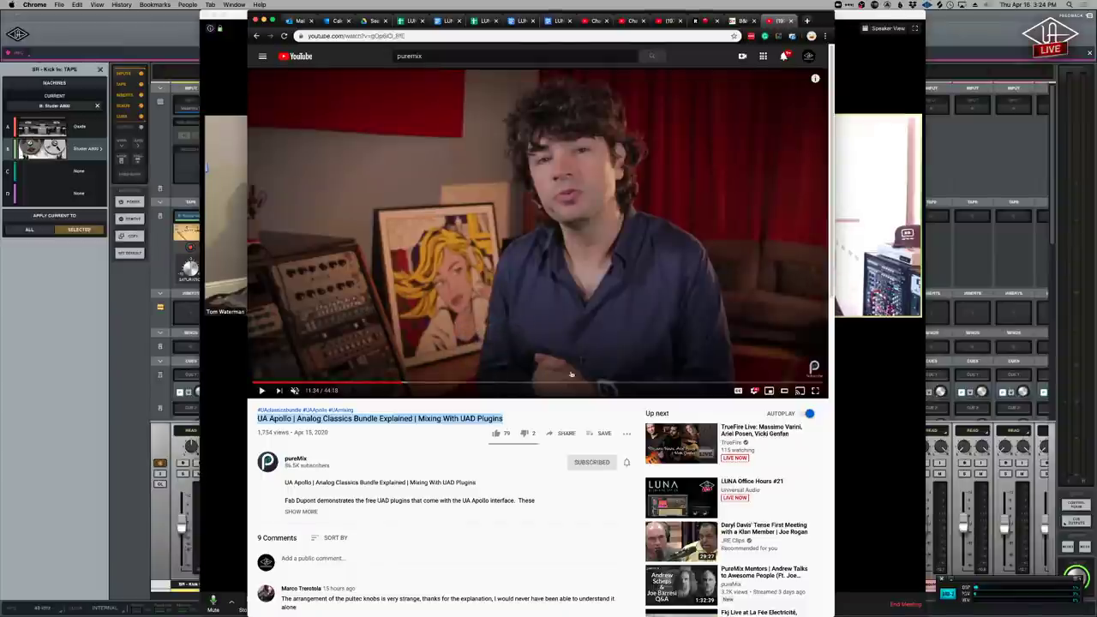
click(848, 461)
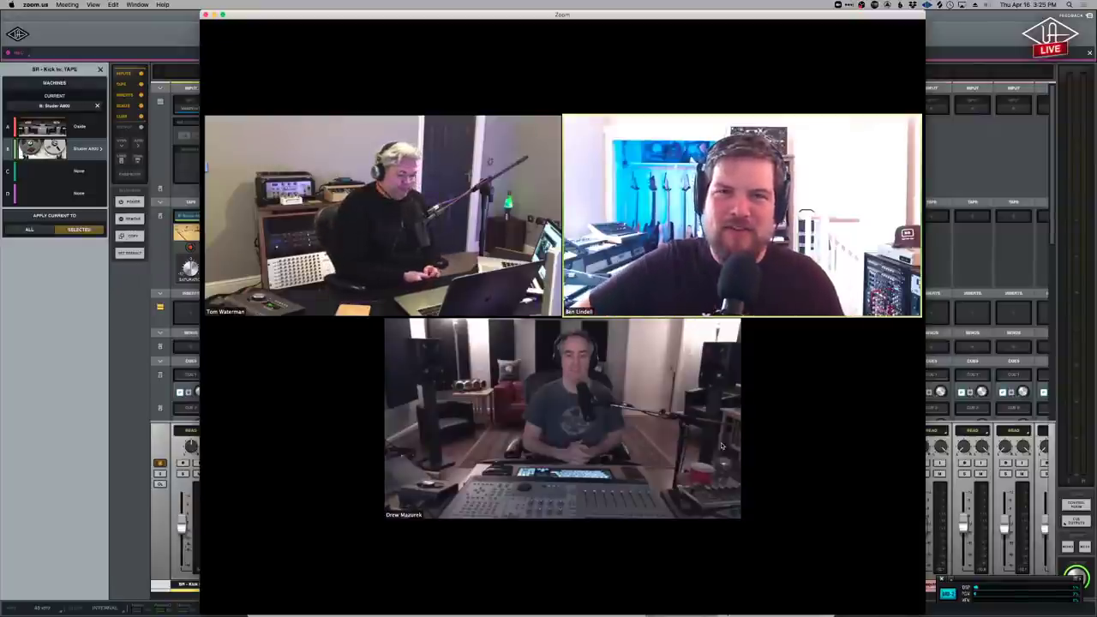
Wrap up in the three-person Zoom gallery as the LUNA promo outro rolls.
mouse_move(723, 446)
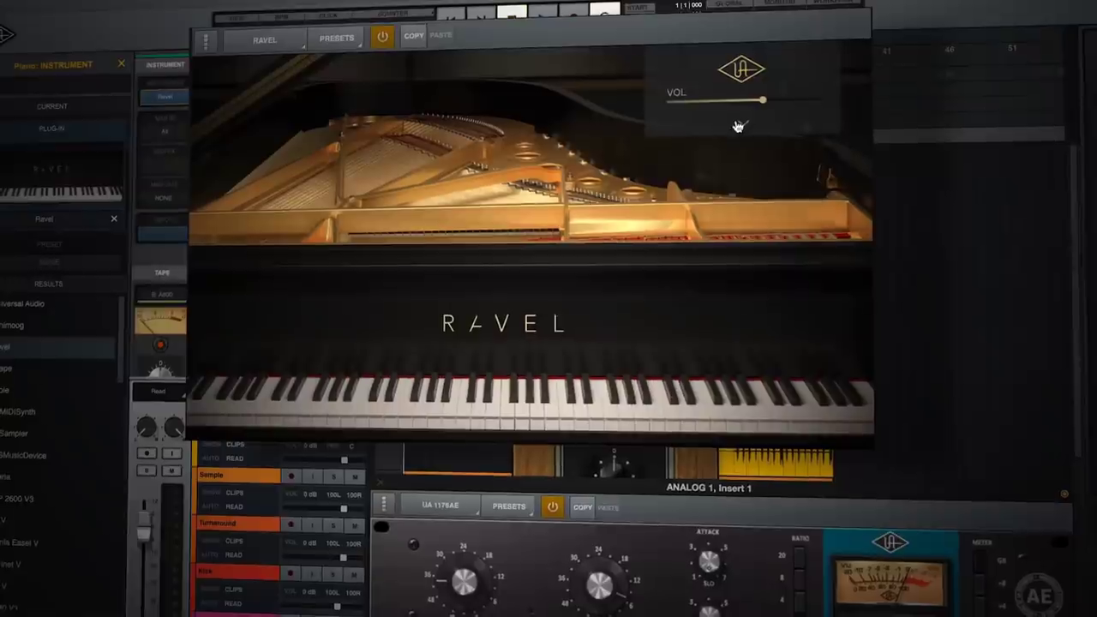
Expand the Ravel piano's sound settings panel during the promo.
click(735, 127)
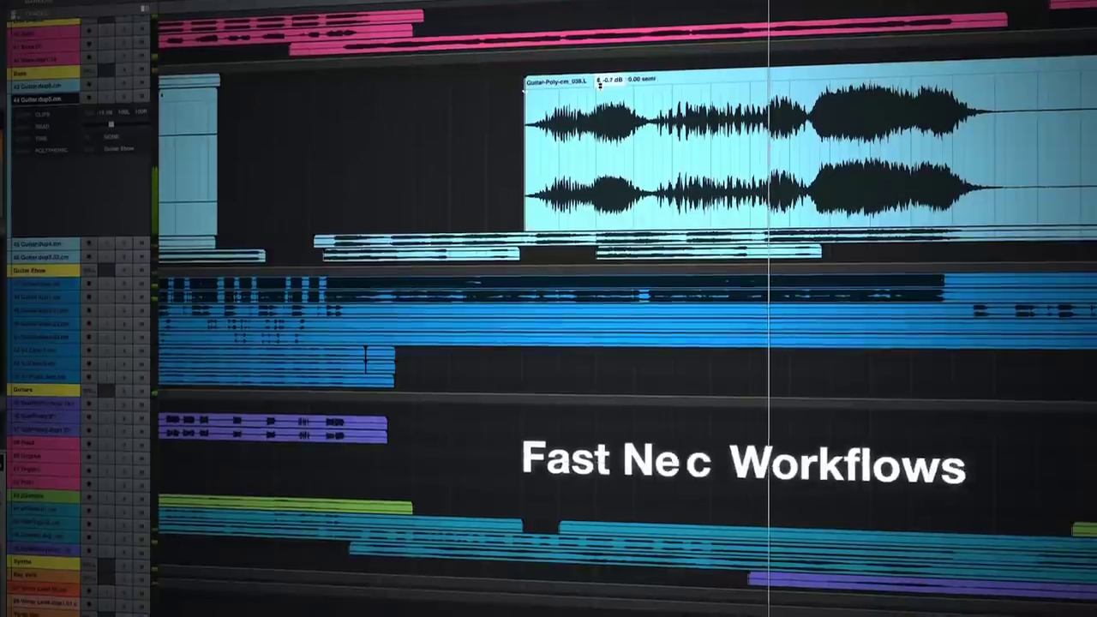